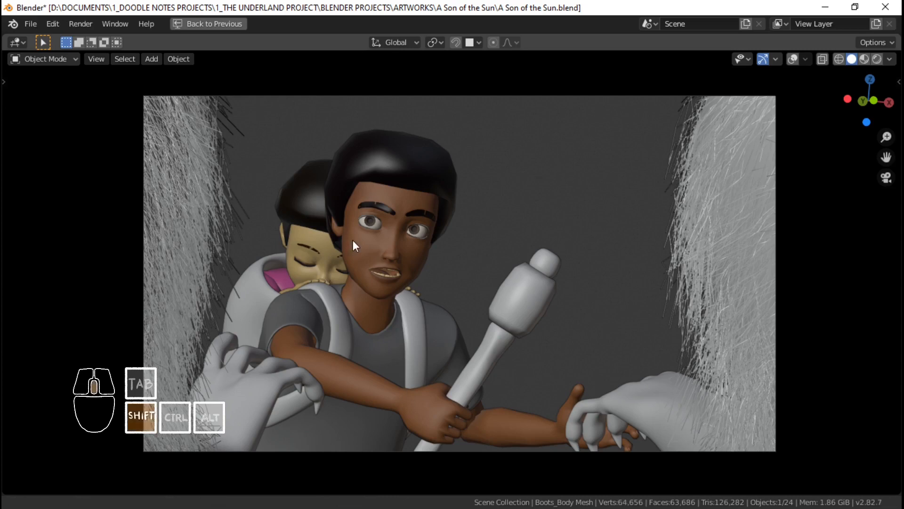
pyautogui.keyDown('shift'); pyautogui.moveTo(353, 239); pyautogui.dragTo(347, 259, button='middle'); pyautogui.keyUp('shift')
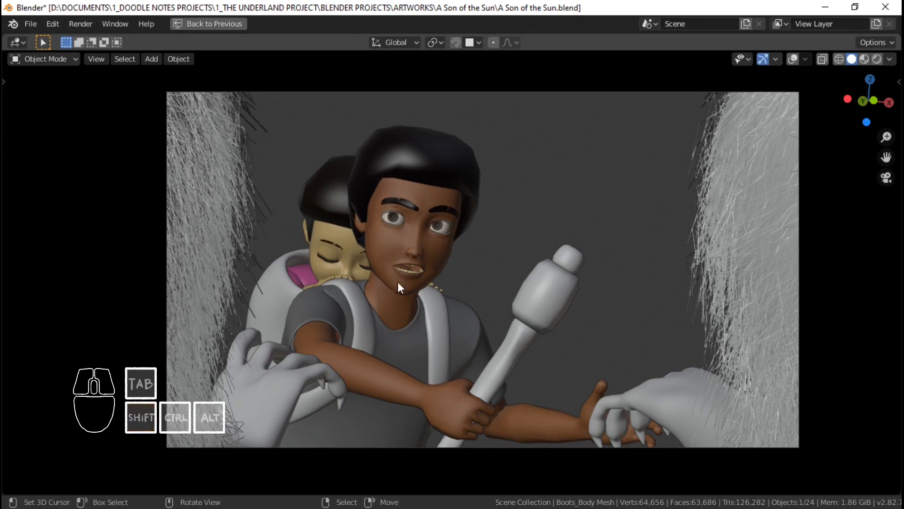
pyautogui.moveTo(397, 282)
pyautogui.keyDown('shift'); pyautogui.mouseDown(button='middle')
pyautogui.moveTo(407, 282)
pyautogui.moveTo(400, 282)
pyautogui.mouseUp(button='middle'); pyautogui.keyUp('shift')
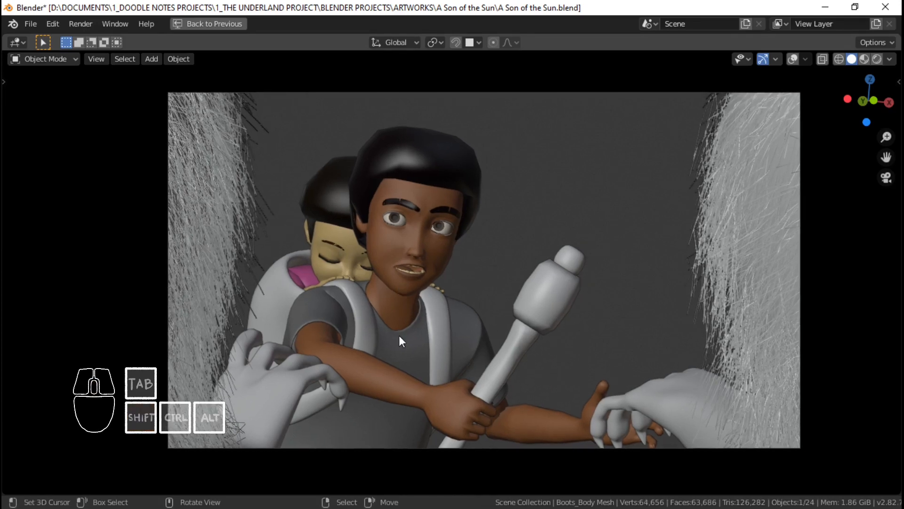
pyautogui.keyDown('ctrl'); pyautogui.scroll(-2, 419, 286); pyautogui.keyUp('ctrl')
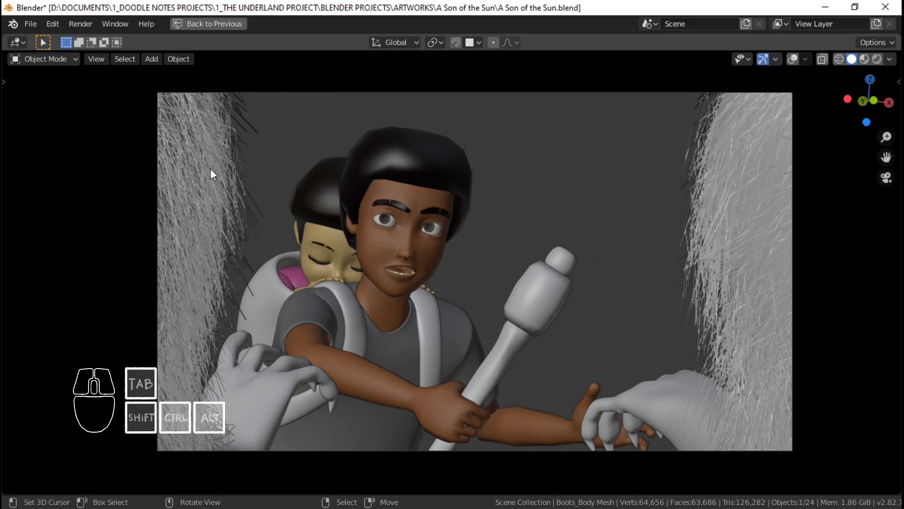
pyautogui.keyDown('shift'); pyautogui.moveTo(372, 241); pyautogui.dragTo(379, 238, button='middle'); pyautogui.keyUp('shift')
# Step: Restore the regular editor layout, rename the Cube object as RATS and save the file
pyautogui.click(216, 24)
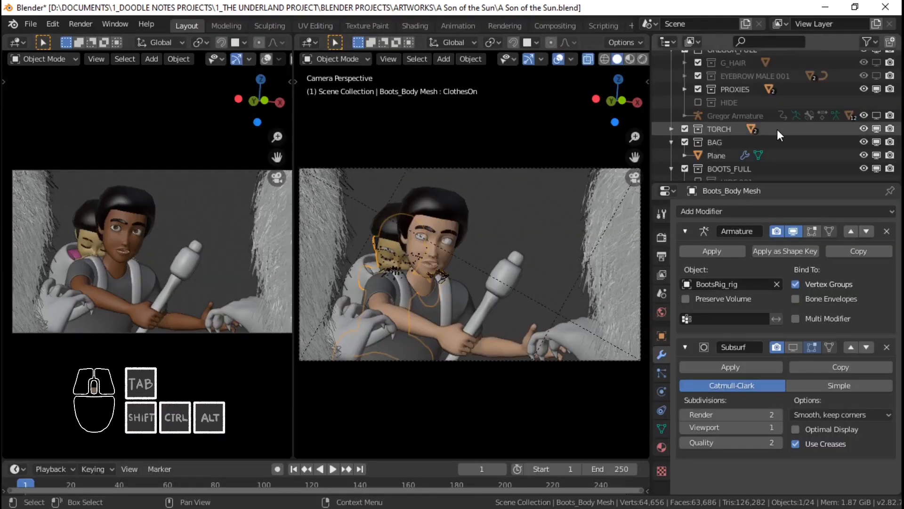
pyautogui.scroll(-3, 777, 129)
pyautogui.click(700, 168)
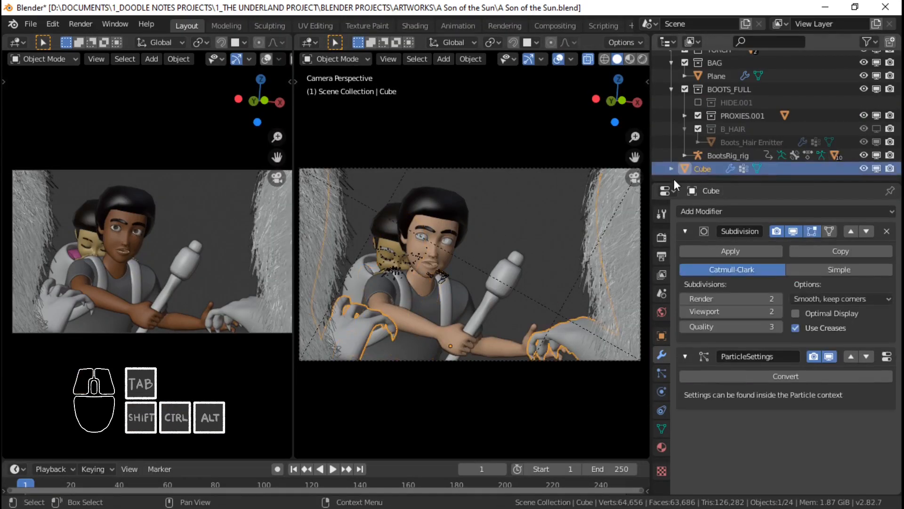
pyautogui.scroll(-2, 523, 245)
pyautogui.scroll(2, 520, 246)
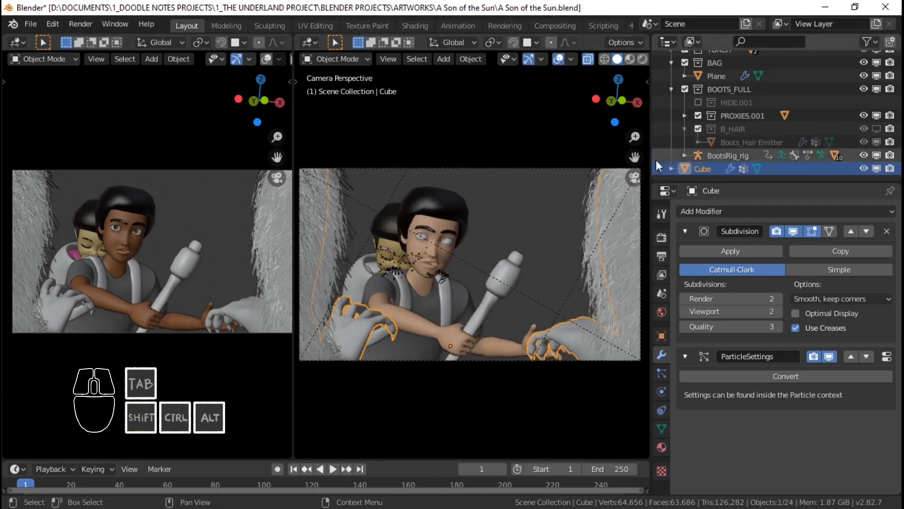
pyautogui.doubleClick(702, 168)
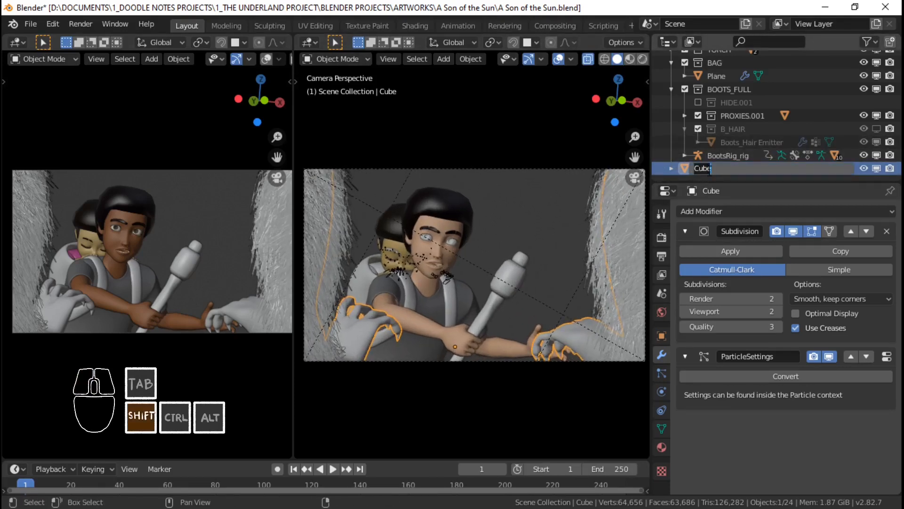
pyautogui.write('RATS')
pyautogui.press('Return')
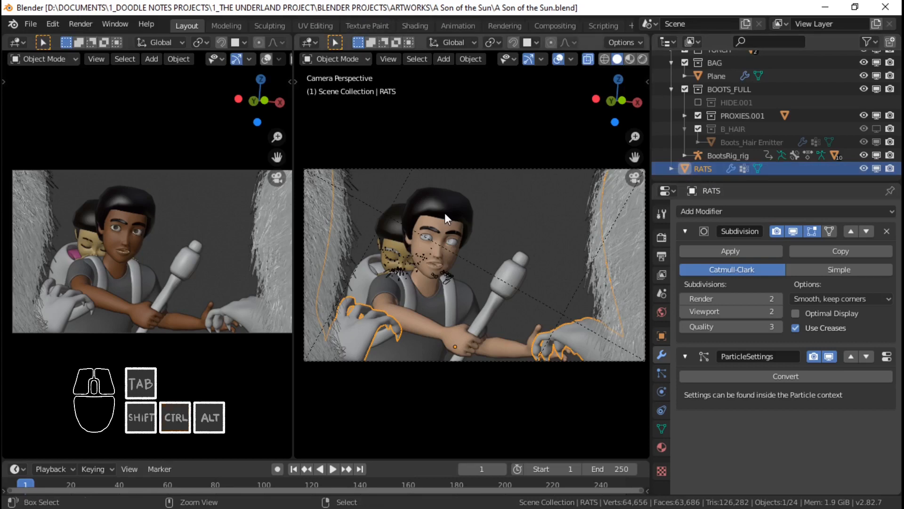
pyautogui.hotkey('ctrl', 's')
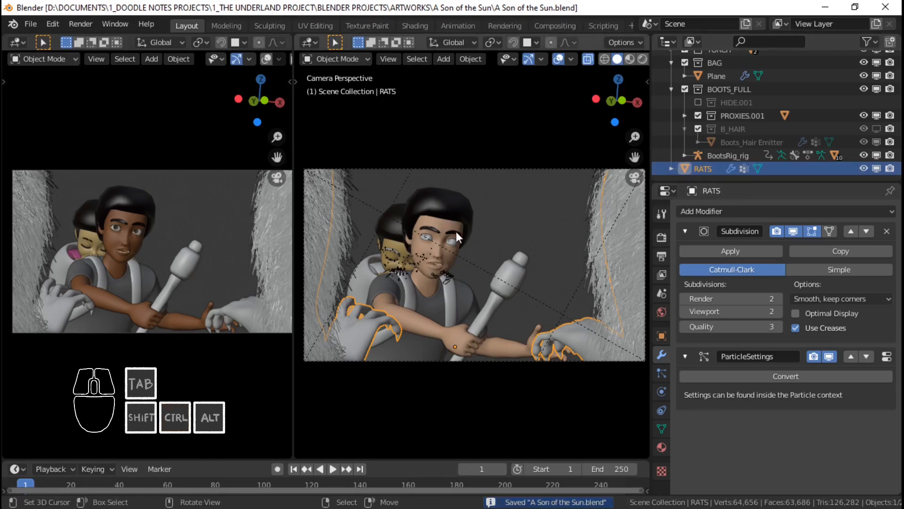
# Step: Move the RATS object into a new collection named RATS and hide that collection in the viewports
pyautogui.press('m')
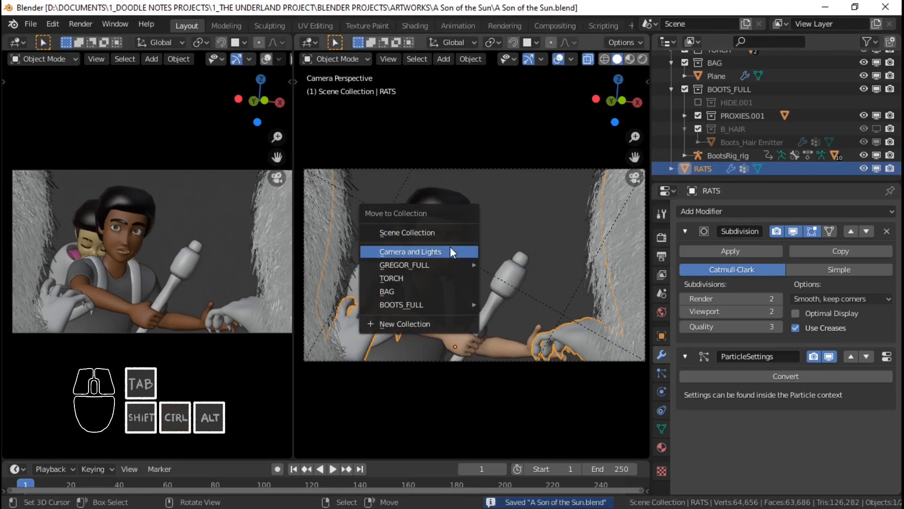
pyautogui.click(415, 324)
pyautogui.write('RATS')
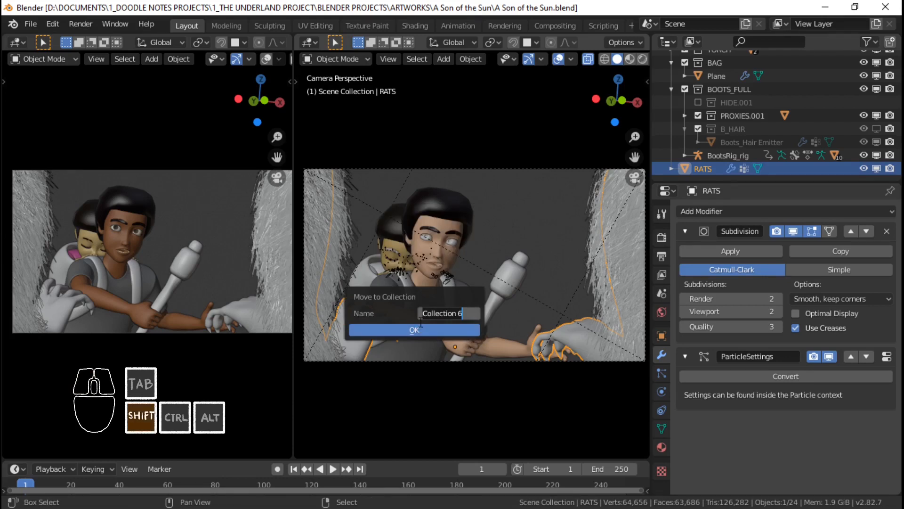
pyautogui.press('Return')
pyautogui.click(415, 329)
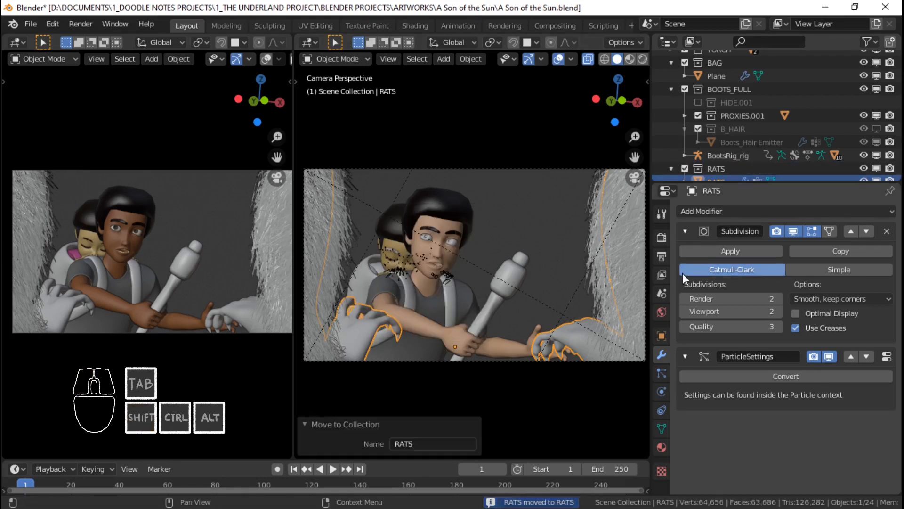
pyautogui.click(879, 167)
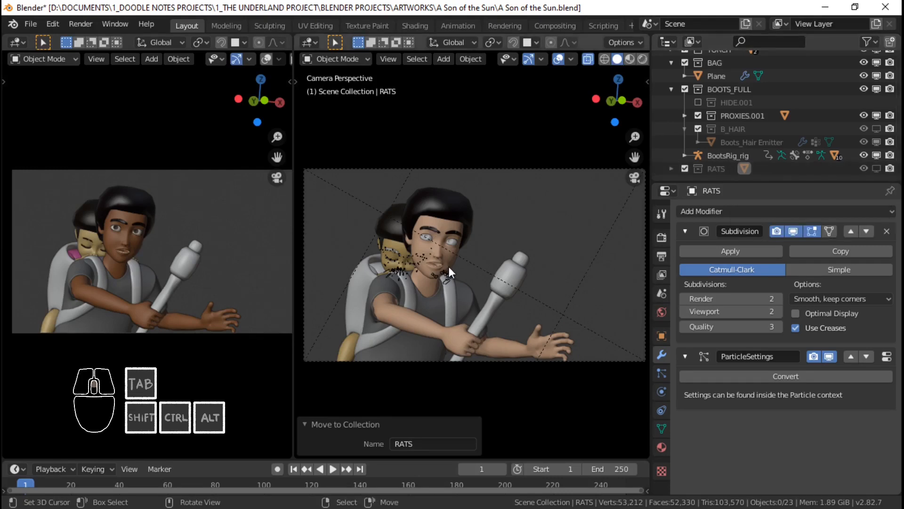
# Step: Select the backpack's Plane object and save the file
pyautogui.scroll(4, 448, 266)
pyautogui.scroll(-1, 476, 266)
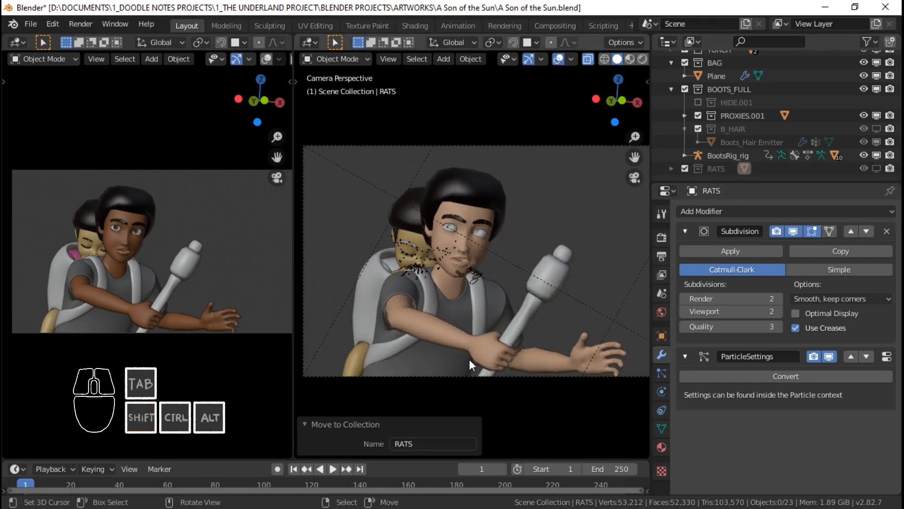
pyautogui.click(337, 423)
pyautogui.rightClick(425, 290)
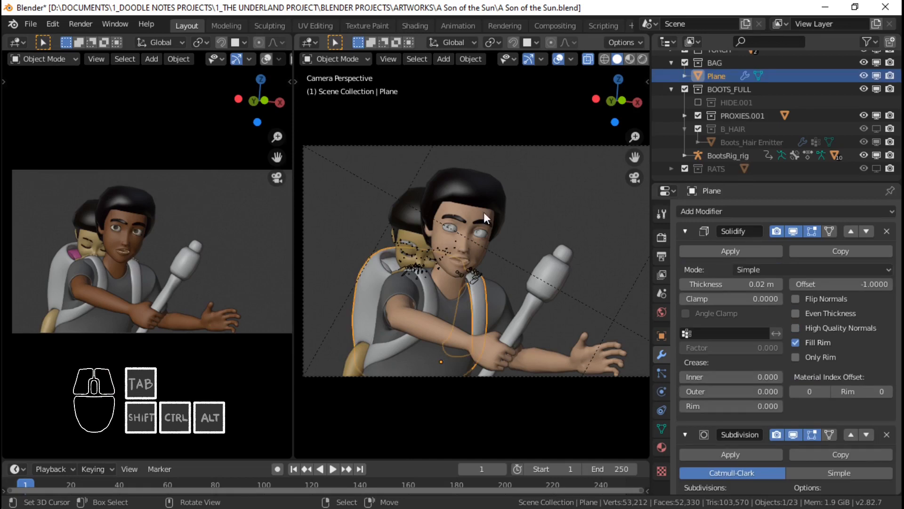
pyautogui.hotkey('ctrl', 's')
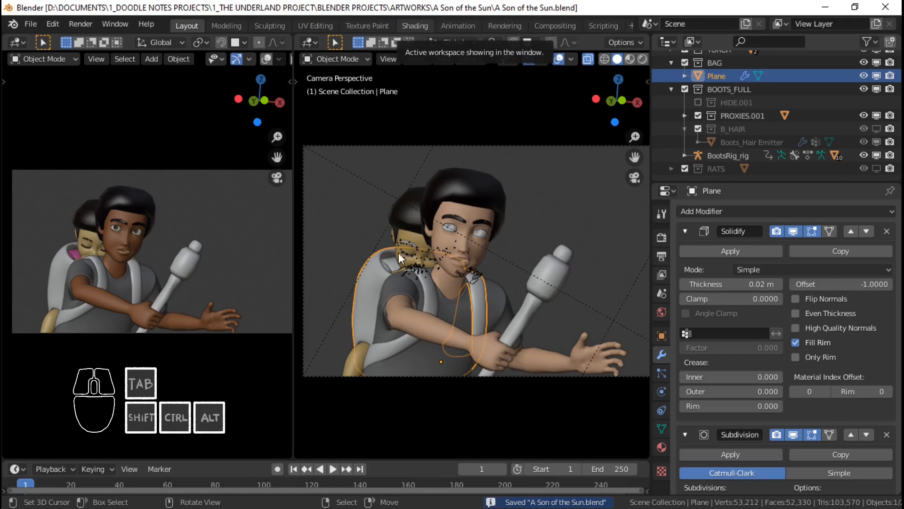
pyautogui.click(426, 26)
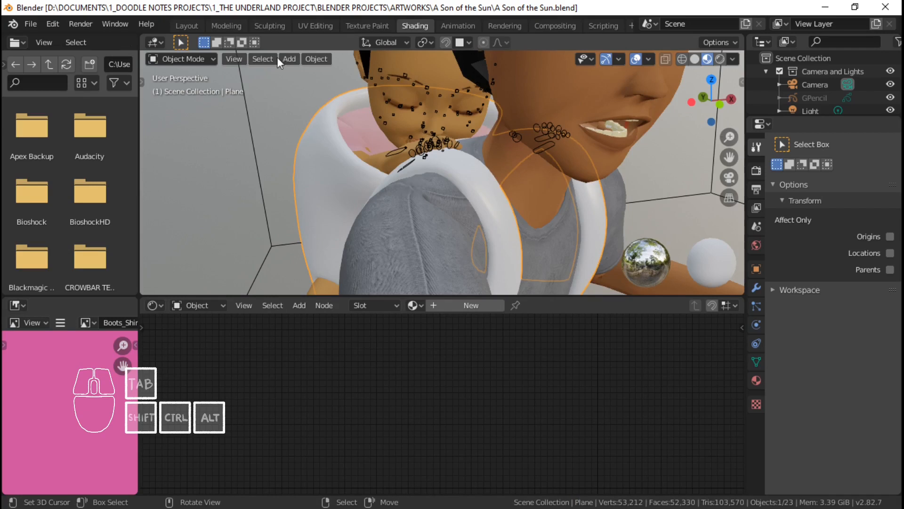
pyautogui.click(188, 23)
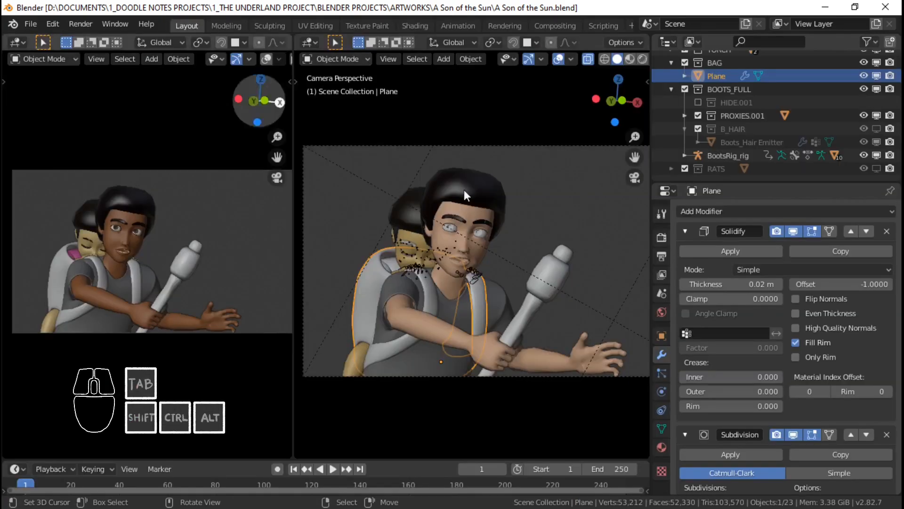
pyautogui.hotkey('ctrl', 's')
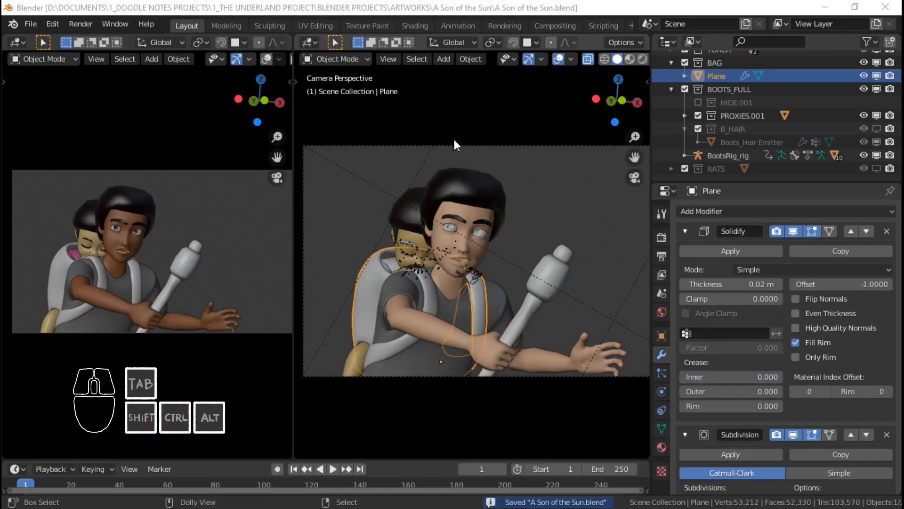
# Step: Start saving the file under a new name, and create and enter a folder named backup in the project folder
pyautogui.moveTo(438, 508); pyautogui.dragTo(426, 111)
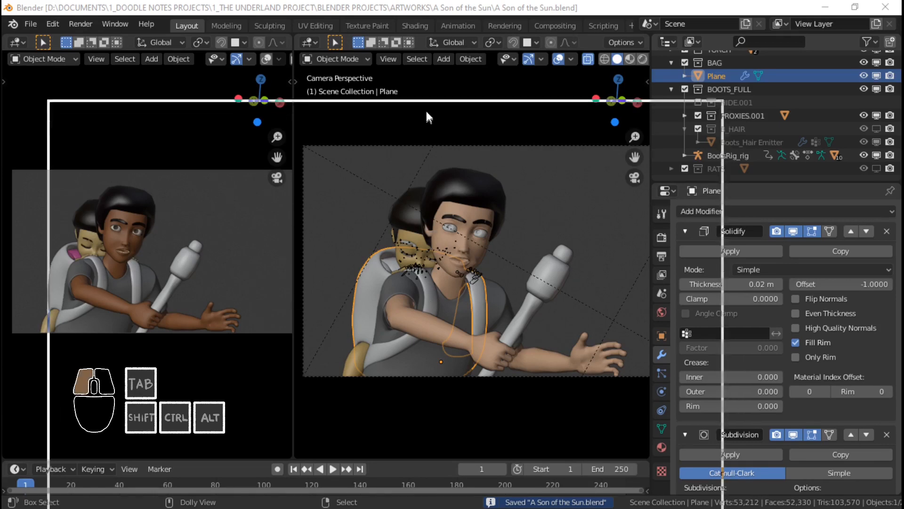
pyautogui.click(297, 70)
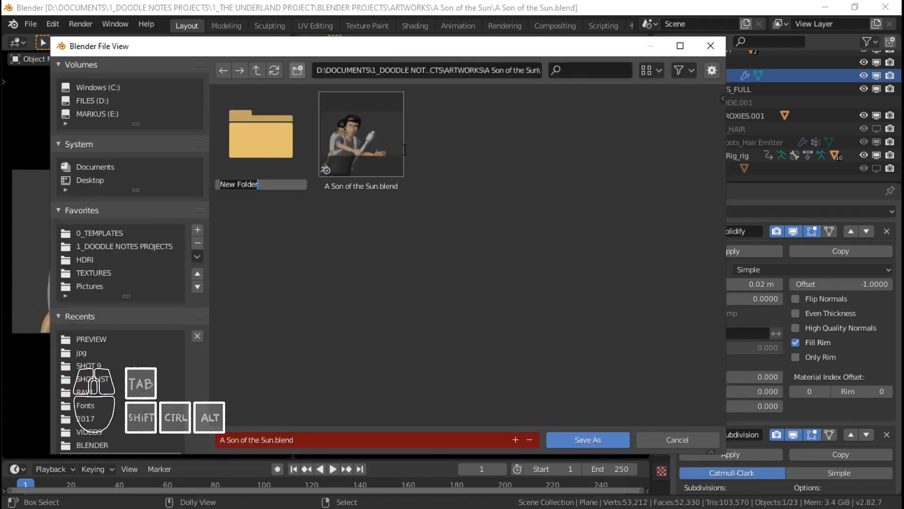
pyautogui.hotkey('ctrl', 'a')
pyautogui.write('backup')
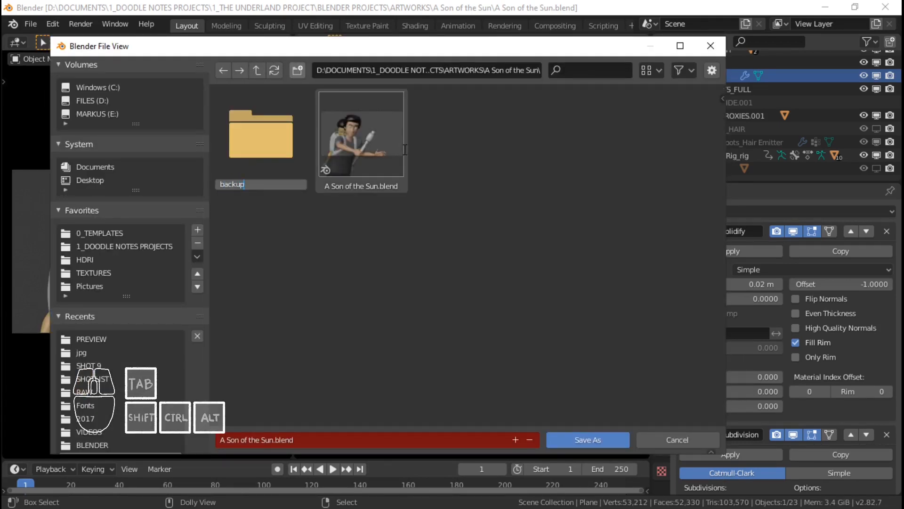
pyautogui.press('Return')
pyautogui.doubleClick(241, 149)
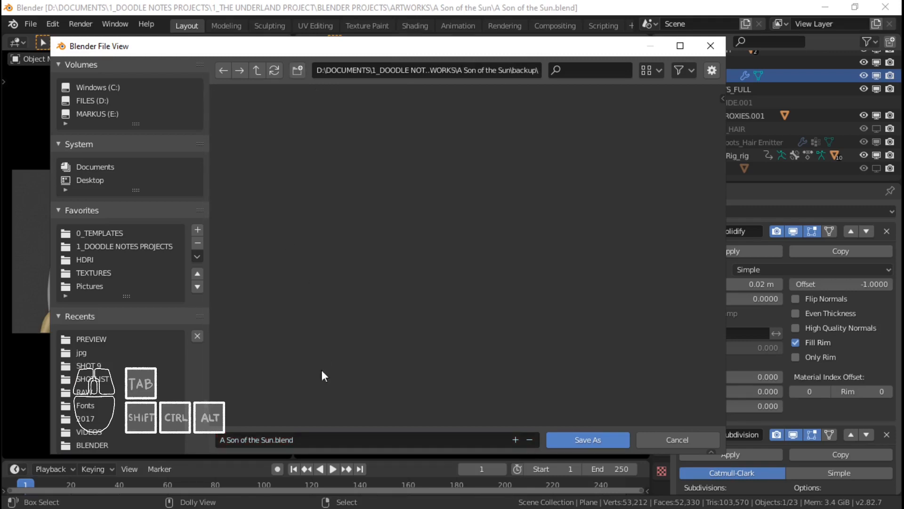
# Step: Save the file in the backup folder as A Son of the Sun_backup001.blend
pyautogui.click(298, 445)
pyautogui.click(275, 440)
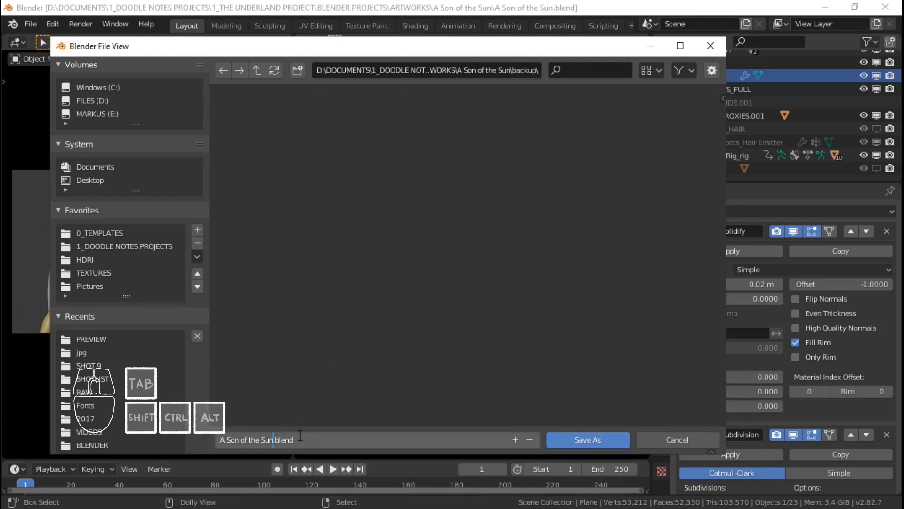
pyautogui.write('_backup001')
pyautogui.press('Return')
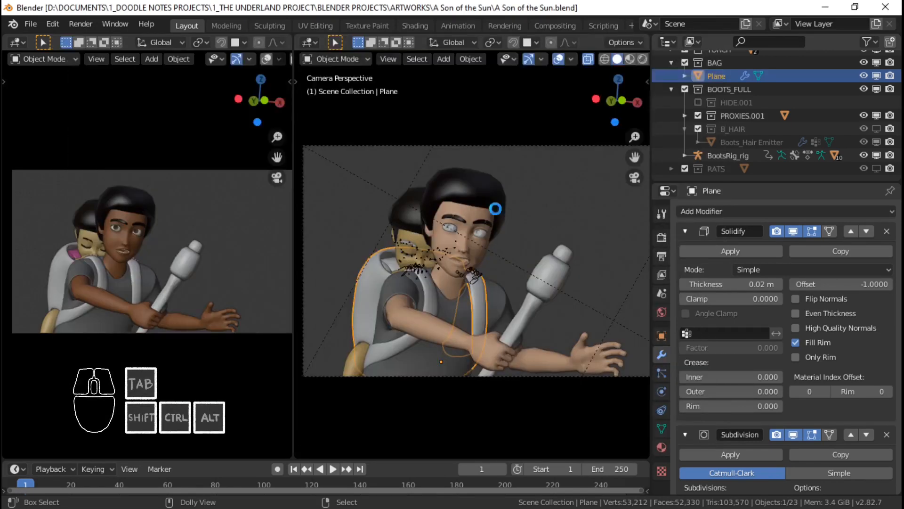
# Step: Reopen the original A Son of the Sun.blend from the recent files and save it
pyautogui.click(31, 24)
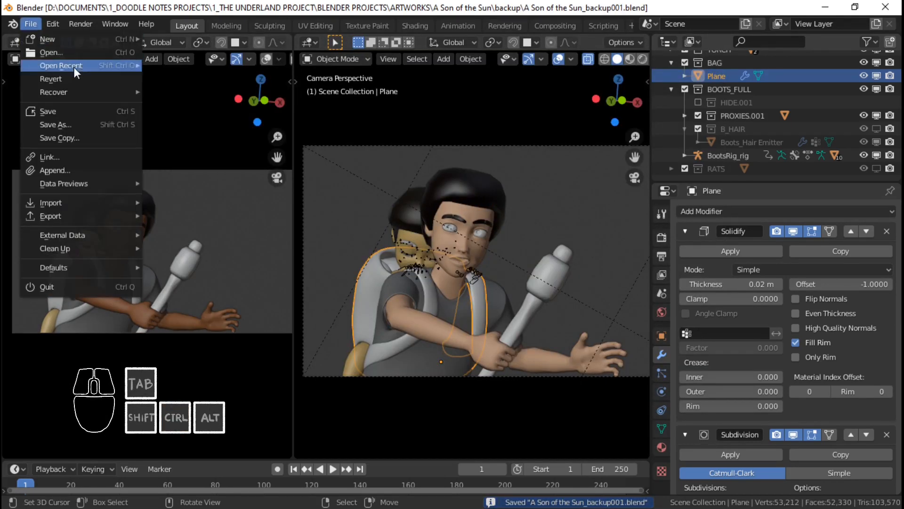
pyautogui.moveTo(74, 69)
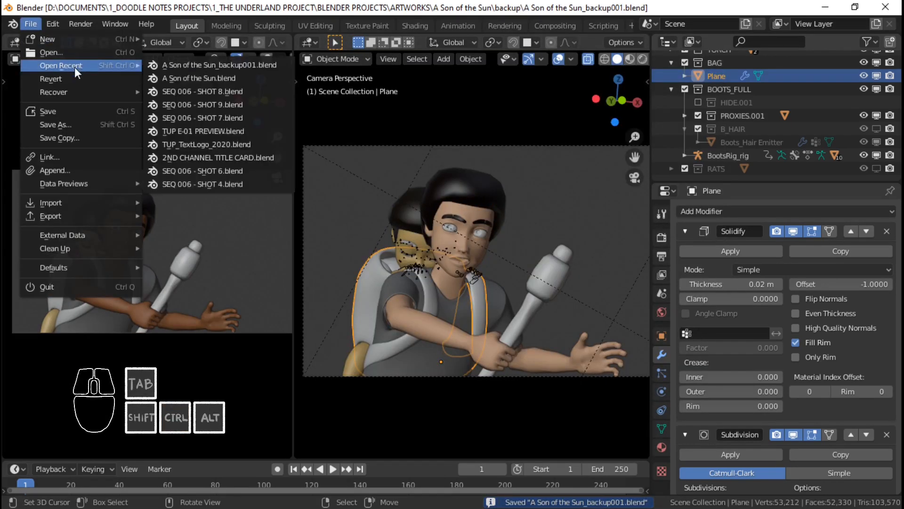
pyautogui.click(222, 77)
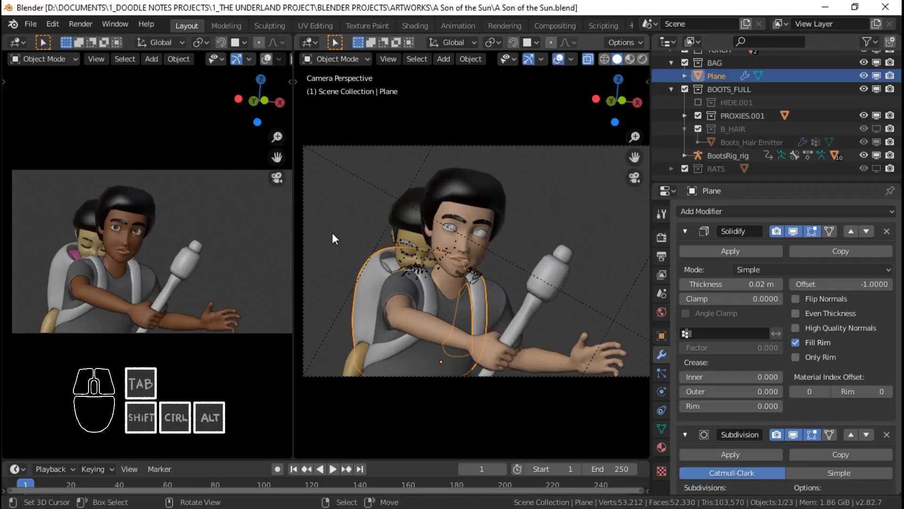
pyautogui.scroll(-3, 250, 216)
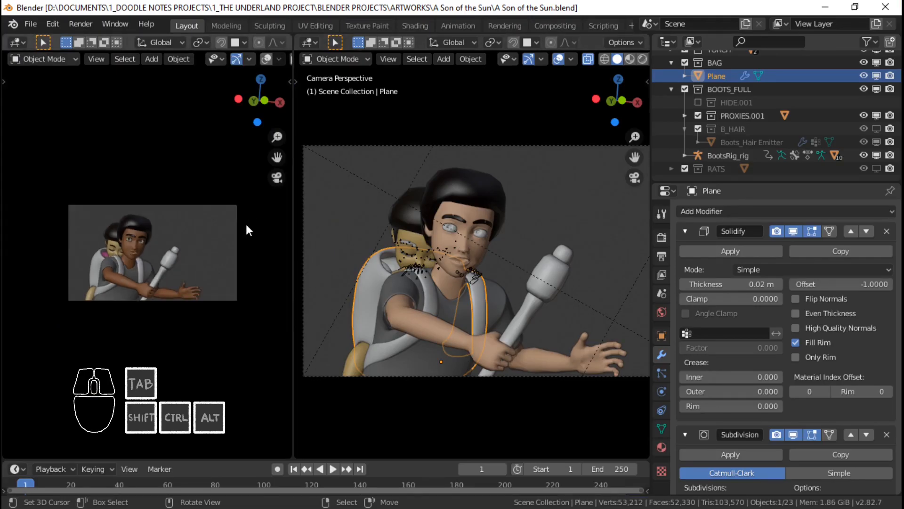
pyautogui.scroll(1, 246, 224)
pyautogui.scroll(2, 245, 226)
pyautogui.hotkey('ctrl', 's')
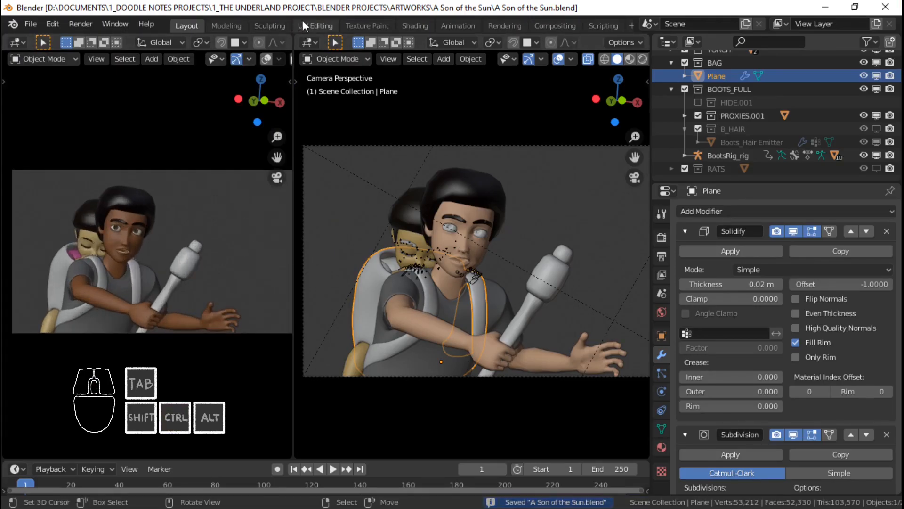
# Step: Switch to the Shading workspace and enlarge the 3D viewport above the node editor
pyautogui.click(422, 26)
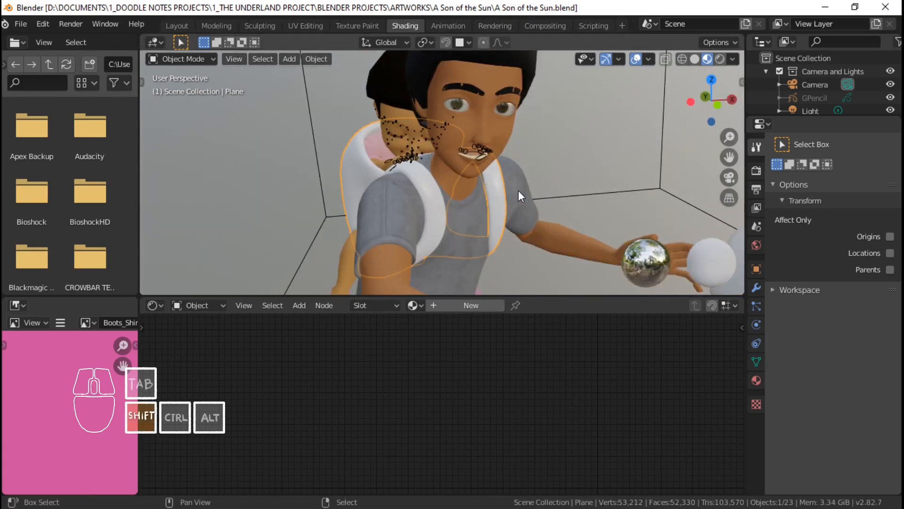
pyautogui.moveTo(520, 194); pyautogui.dragTo(476, 191, button='middle')
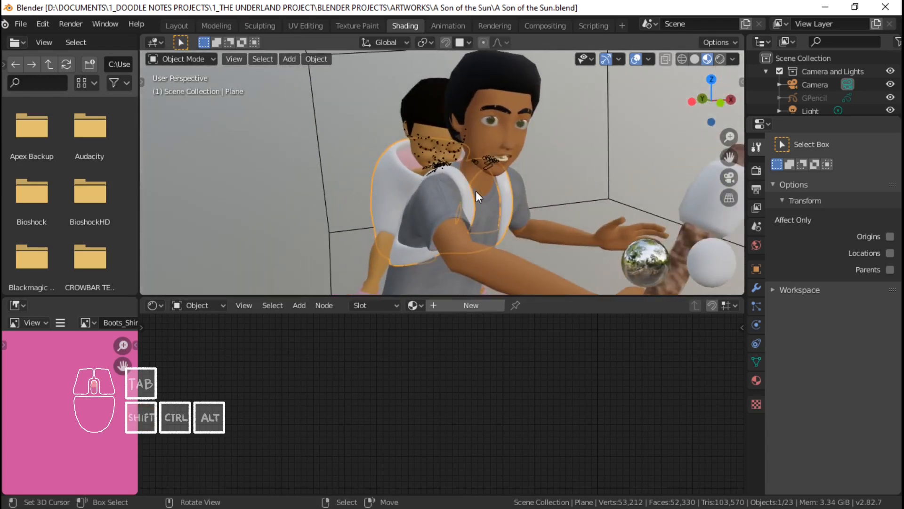
pyautogui.scroll(2, 476, 191)
pyautogui.scroll(-2, 487, 225)
pyautogui.moveTo(501, 296); pyautogui.dragTo(510, 345)
# Step: Set the Shading workspace's 3D viewport to look through the scene camera, framing the two characters and the torch
pyautogui.press('KP_0')
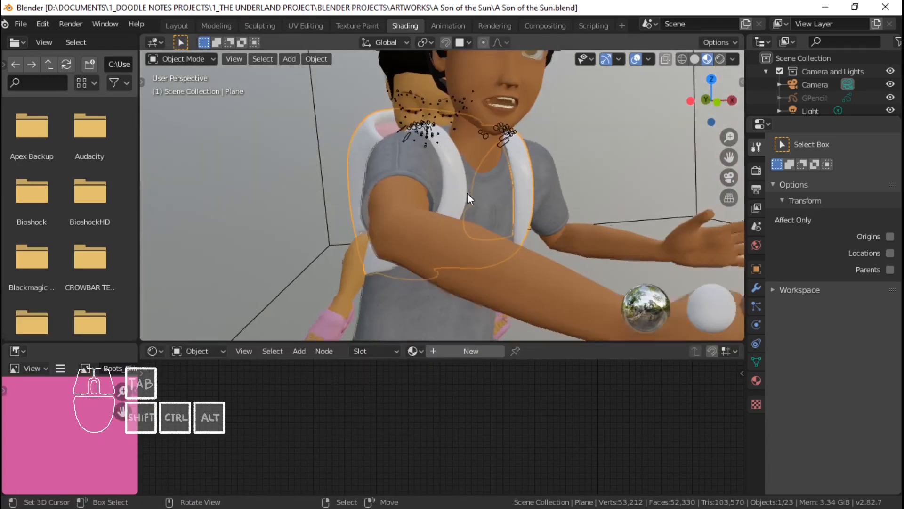
pyautogui.scroll(3, 467, 194)
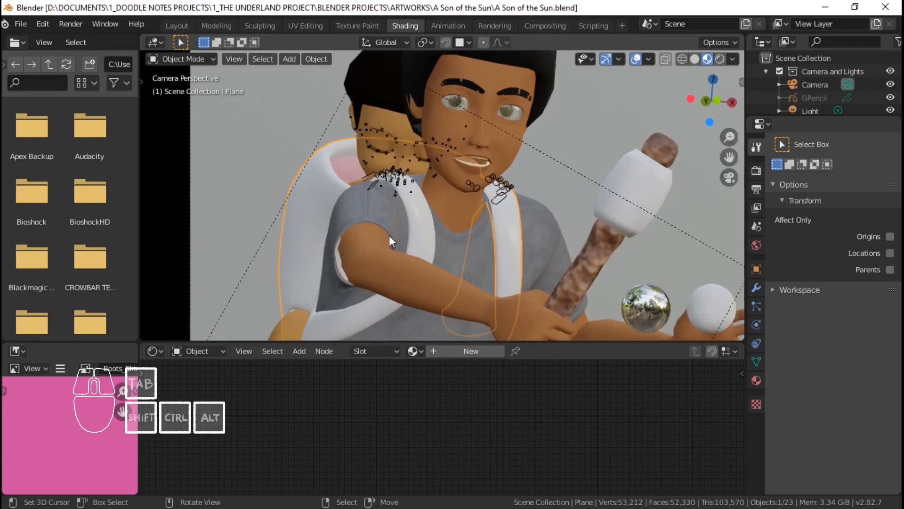
pyautogui.scroll(-2, 424, 150)
pyautogui.scroll(2, 447, 164)
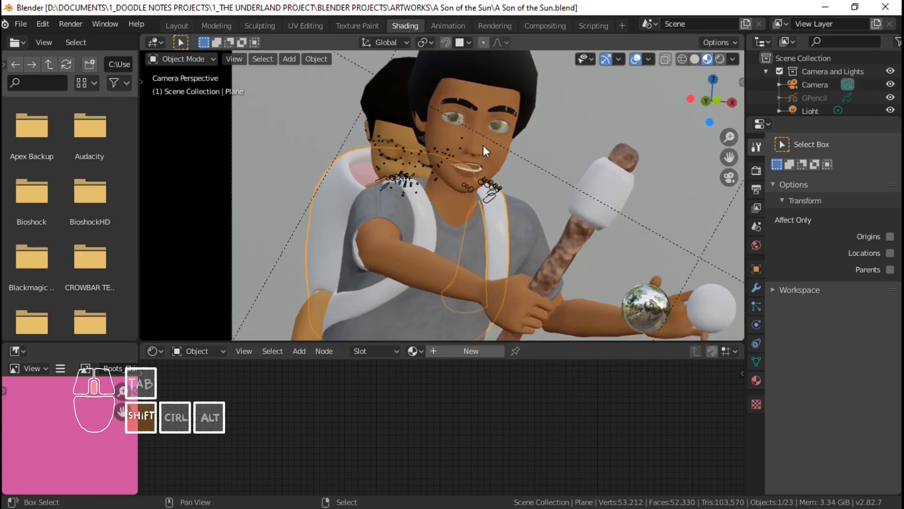
# Step: Hide the overlays in the 3D viewport and enlarge the outliner to list more of the scene's collections
pyautogui.keyDown('shift'); pyautogui.moveTo(484, 145); pyautogui.dragTo(470, 150, button='middle'); pyautogui.keyUp('shift')
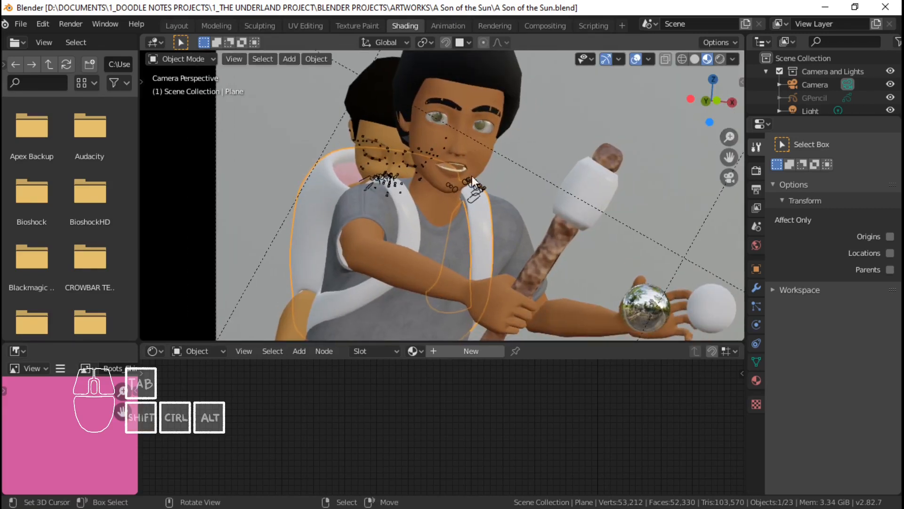
pyautogui.scroll(-2, 469, 179)
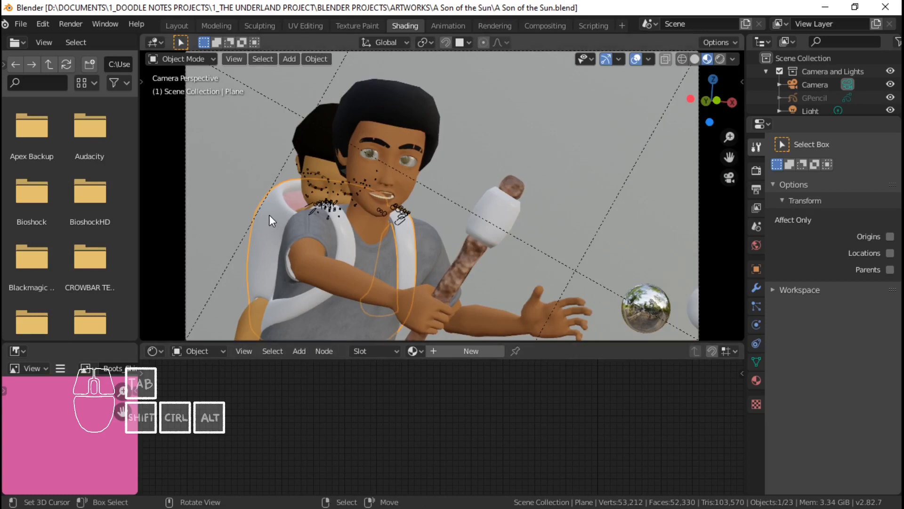
pyautogui.click(635, 58)
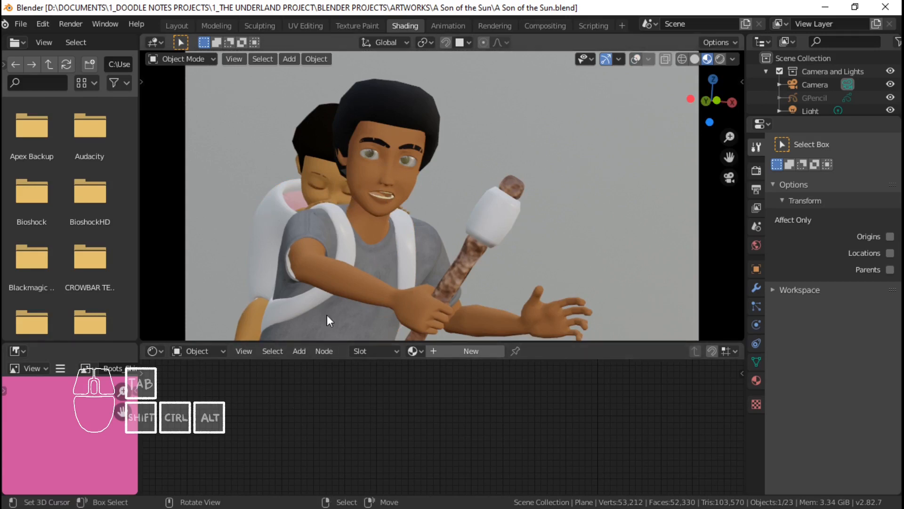
pyautogui.moveTo(826, 117); pyautogui.dragTo(826, 251)
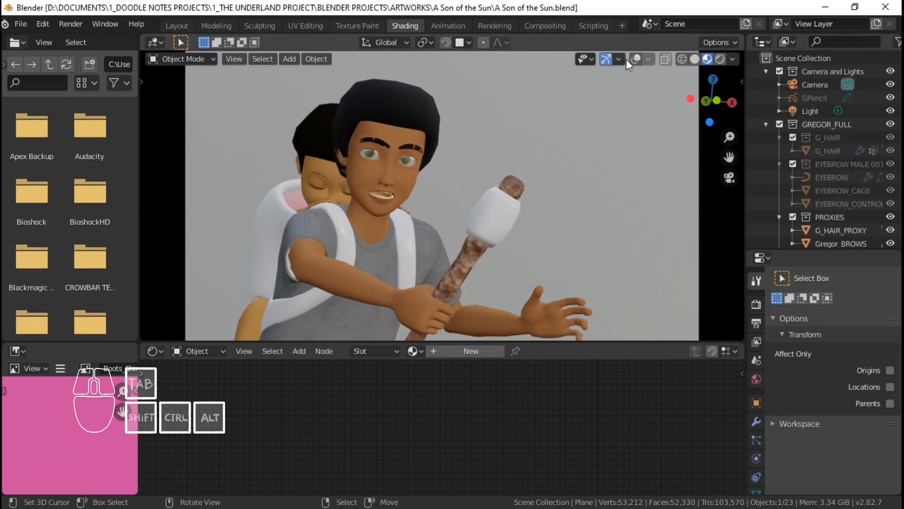
pyautogui.click(635, 56)
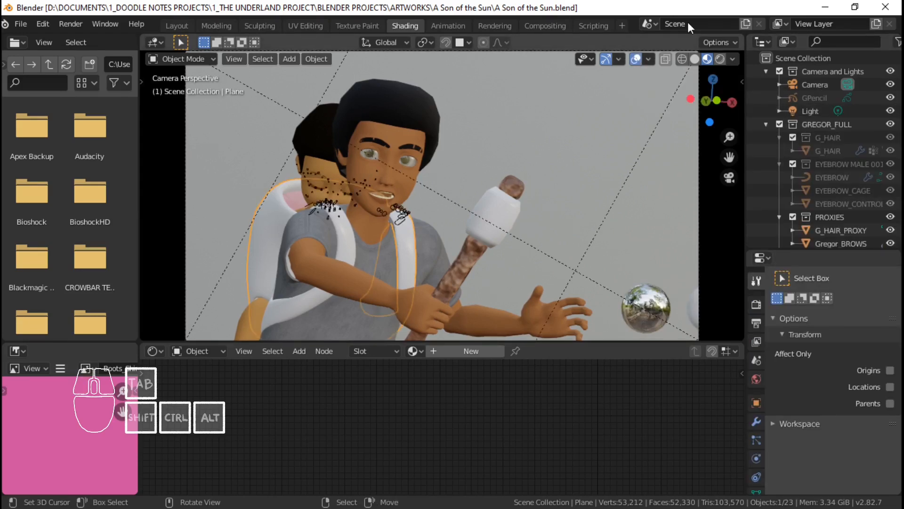
pyautogui.click(634, 60)
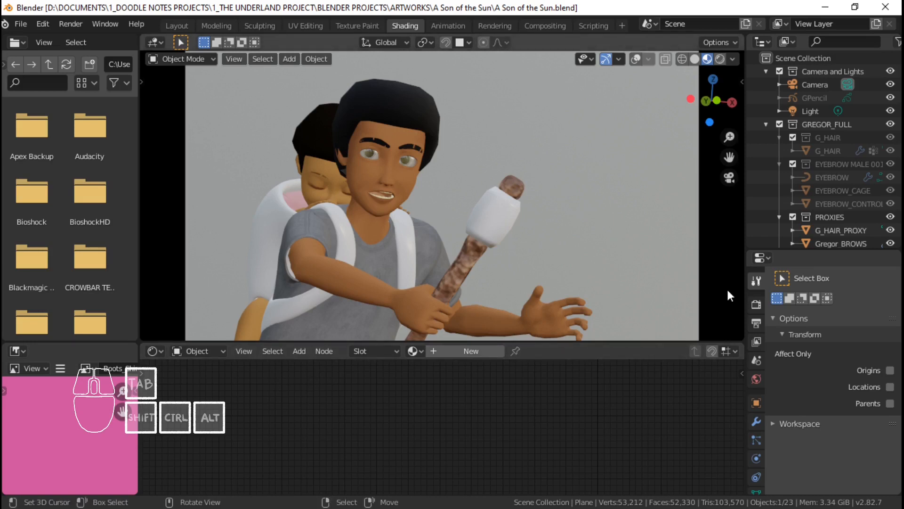
pyautogui.scroll(3, 321, 199)
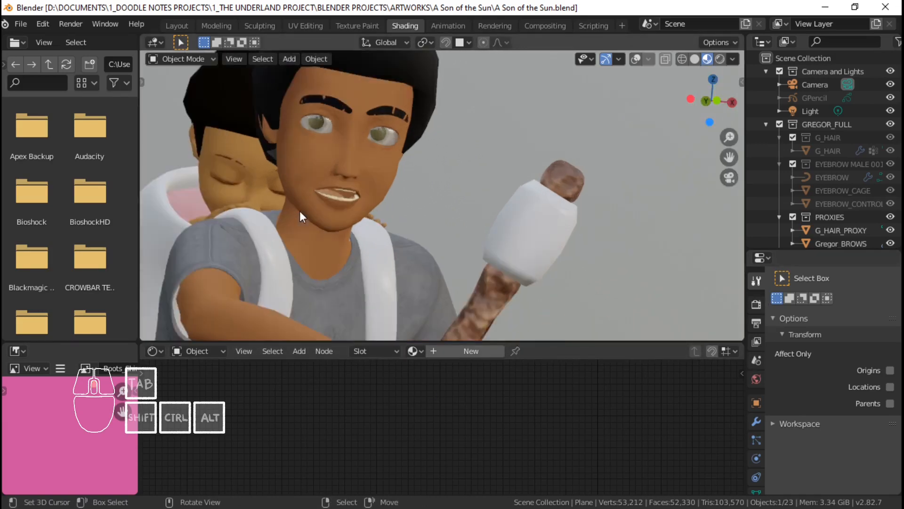
pyautogui.scroll(-2, 297, 236)
pyautogui.scroll(-2, 371, 225)
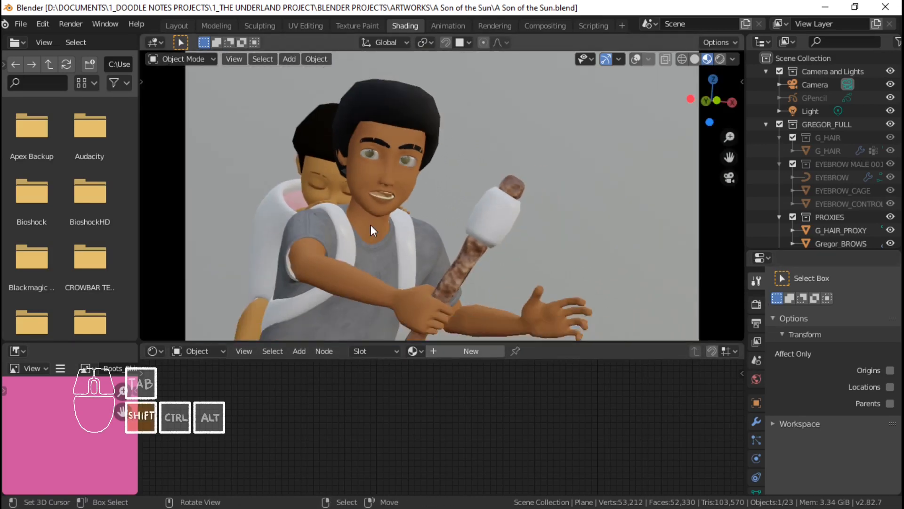
# Step: Create a new material for the backpack and bring its Principled BSDF and Material Output nodes into view
pyautogui.click(756, 454)
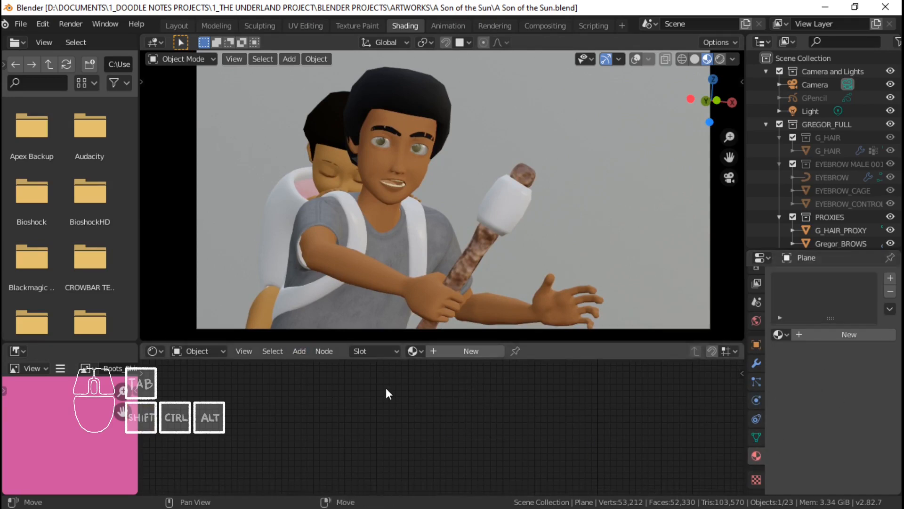
pyautogui.click(452, 349)
pyautogui.moveTo(597, 395); pyautogui.dragTo(441, 390, button='middle')
pyautogui.scroll(7, 450, 390)
pyautogui.moveTo(514, 431); pyautogui.dragTo(499, 403, button='middle')
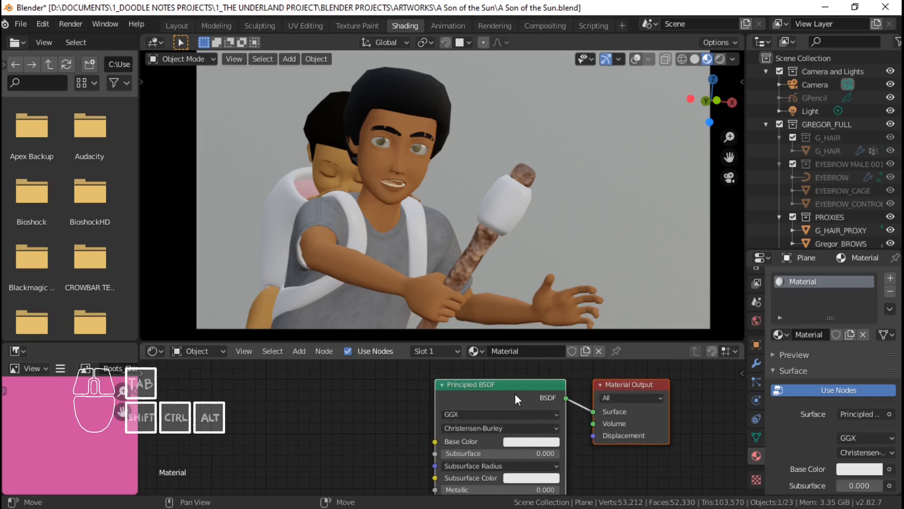
# Step: Set the backpack material's base color to a very dark brown with hue 0.052 and saturation 0.801
pyautogui.click(533, 442)
pyautogui.moveTo(551, 349); pyautogui.dragTo(542, 354)
pyautogui.moveTo(597, 291); pyautogui.dragTo(596, 345)
pyautogui.moveTo(542, 358); pyautogui.dragTo(539, 356)
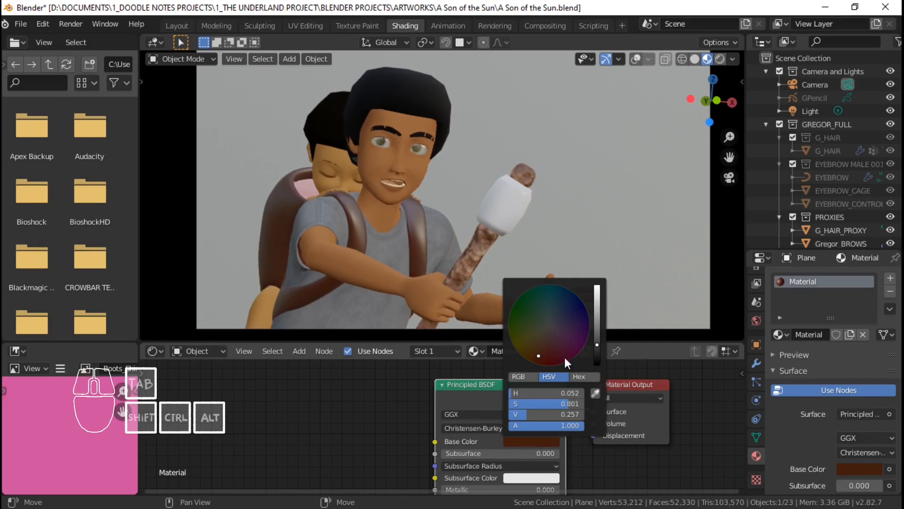
pyautogui.moveTo(597, 344); pyautogui.dragTo(597, 354)
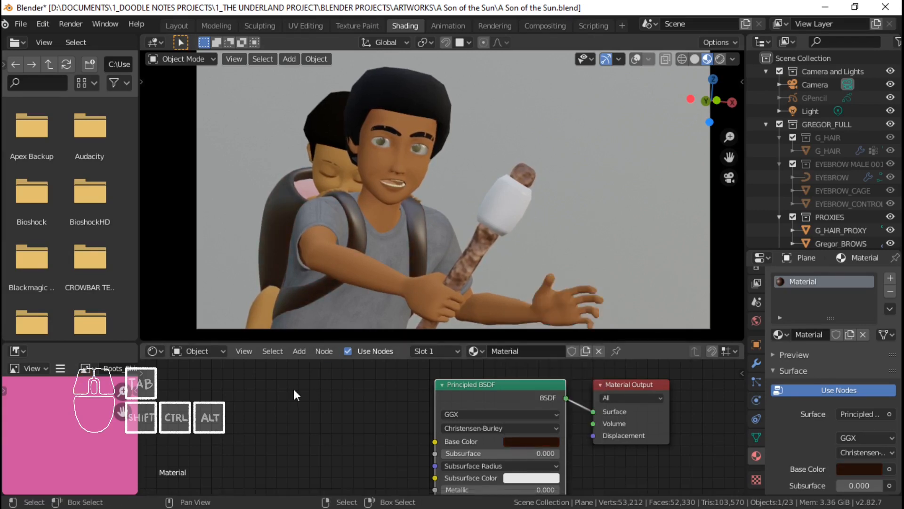
# Step: Look at the G_Shirt material's nodes, and reselect the backpack to return to its own nodes
pyautogui.scroll(-2, 429, 438)
pyautogui.moveTo(331, 454); pyautogui.dragTo(393, 423, button='middle')
pyautogui.scroll(2, 368, 414)
pyautogui.click(317, 217)
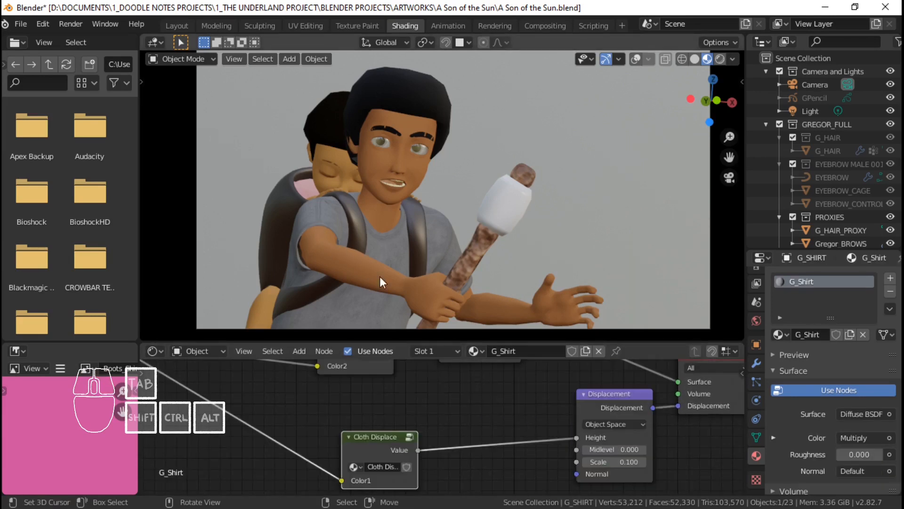
pyautogui.click(391, 288)
pyautogui.click(272, 215)
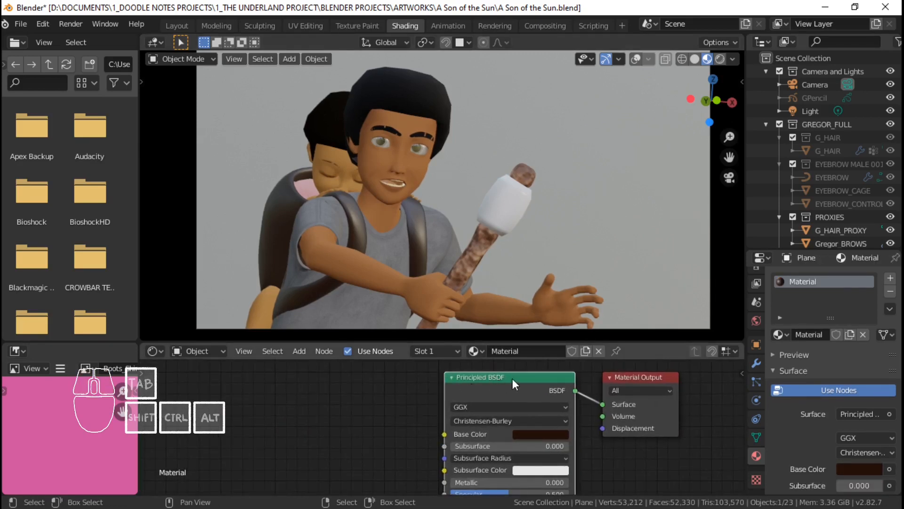
pyautogui.moveTo(518, 377)
pyautogui.mouseDown()
pyautogui.moveTo(489, 376)
pyautogui.moveTo(520, 377)
pyautogui.mouseUp()
pyautogui.moveTo(341, 401); pyautogui.dragTo(389, 392, button='middle')
pyautogui.scroll(-1, 438, 401)
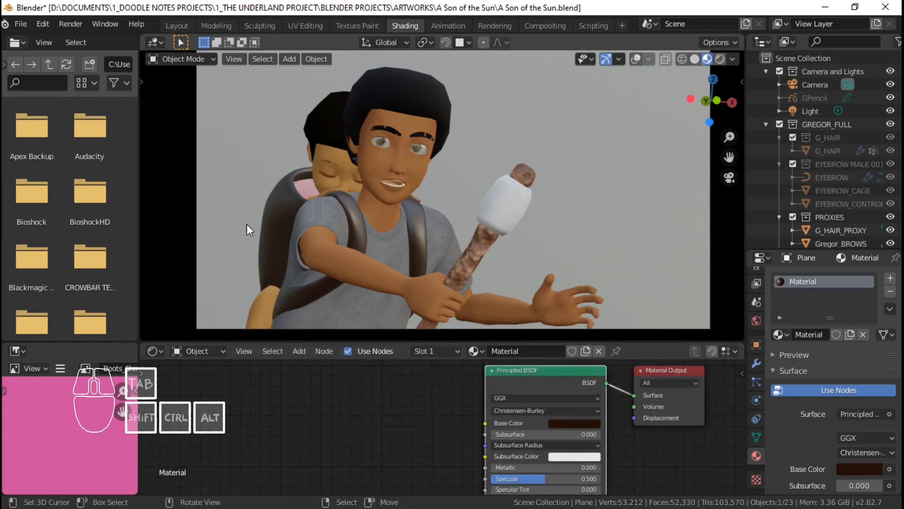
pyautogui.moveTo(439, 189)
pyautogui.keyDown('ctrl'); pyautogui.mouseDown(button='middle')
pyautogui.moveTo(445, 176)
pyautogui.moveTo(431, 199)
pyautogui.mouseUp(button='middle'); pyautogui.keyUp('ctrl')
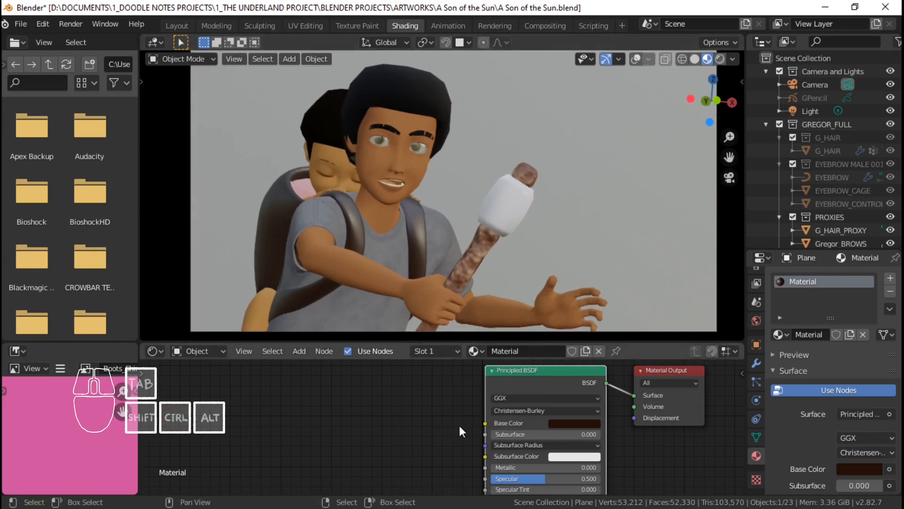
# Step: Set the backpack material's roughness to 0 and inspect the glossy surface up close
pyautogui.moveTo(405, 436); pyautogui.dragTo(385, 389, button='middle')
pyautogui.moveTo(555, 452); pyautogui.dragTo(577, 452)
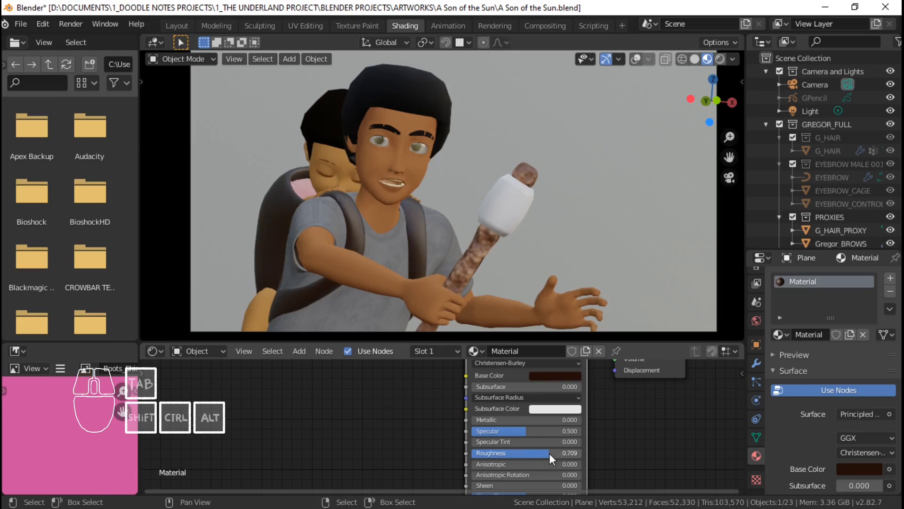
pyautogui.click(555, 454)
pyautogui.write('.')
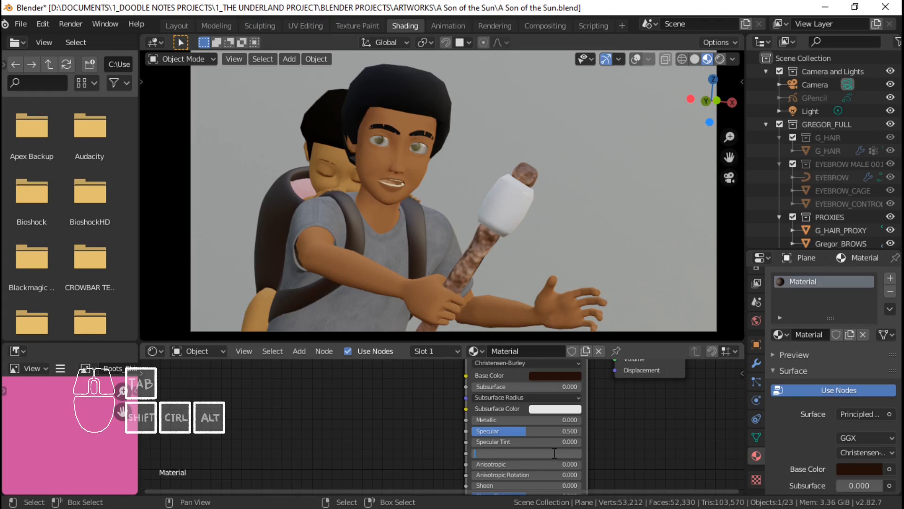
pyautogui.press('BackSpace')
pyautogui.press('Return')
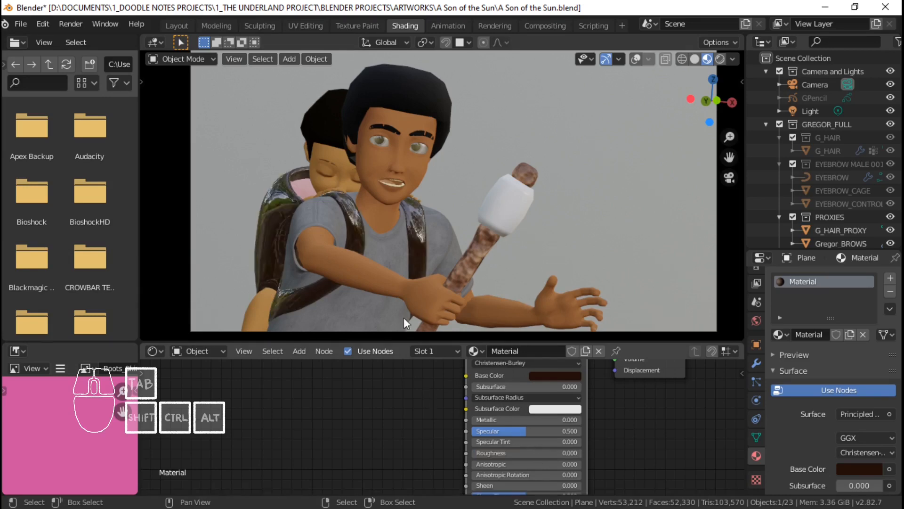
pyautogui.scroll(3, 366, 252)
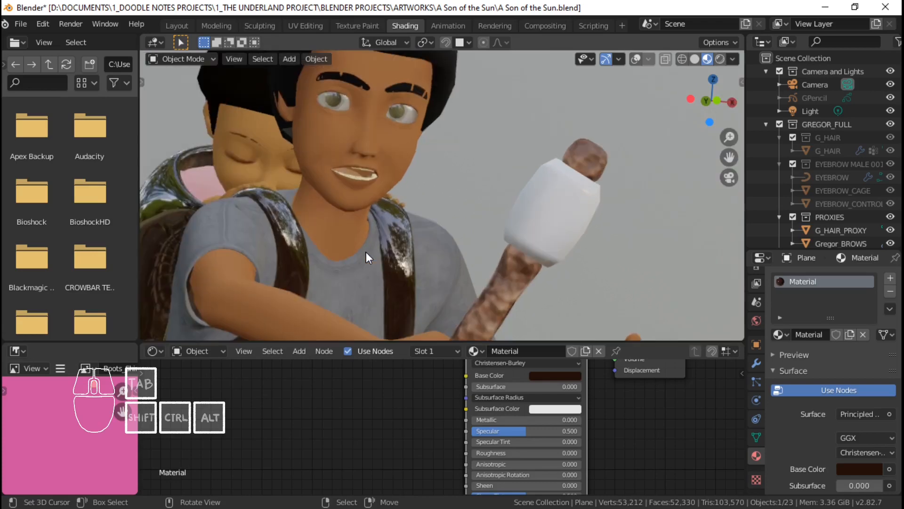
pyautogui.scroll(-1, 367, 253)
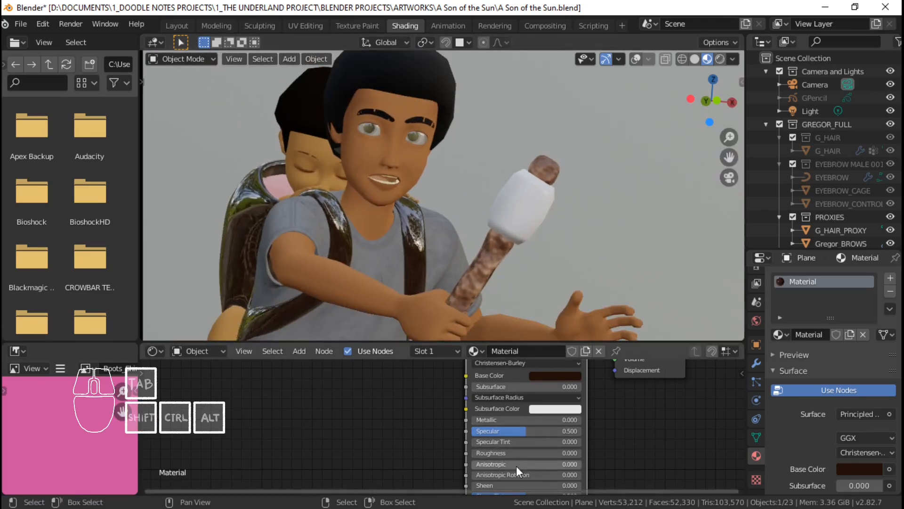
pyautogui.scroll(-1, 510, 439)
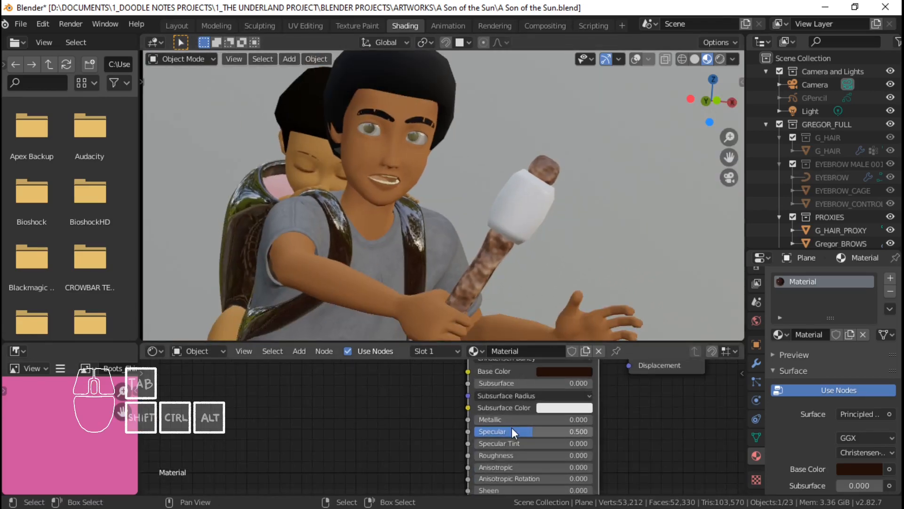
pyautogui.scroll(2, 512, 428)
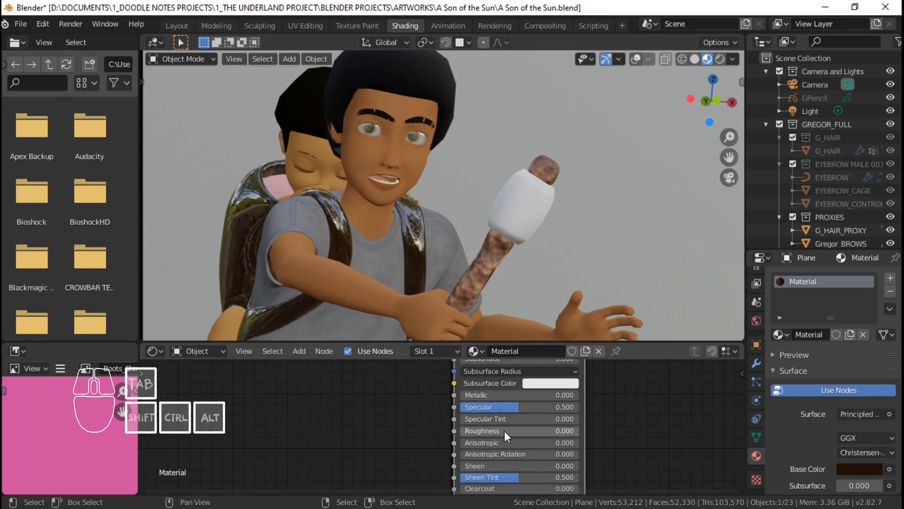
# Step: Set the backpack material's roughness to 0.9 and check the bag and straps in the camera view
pyautogui.moveTo(488, 428); pyautogui.dragTo(531, 429)
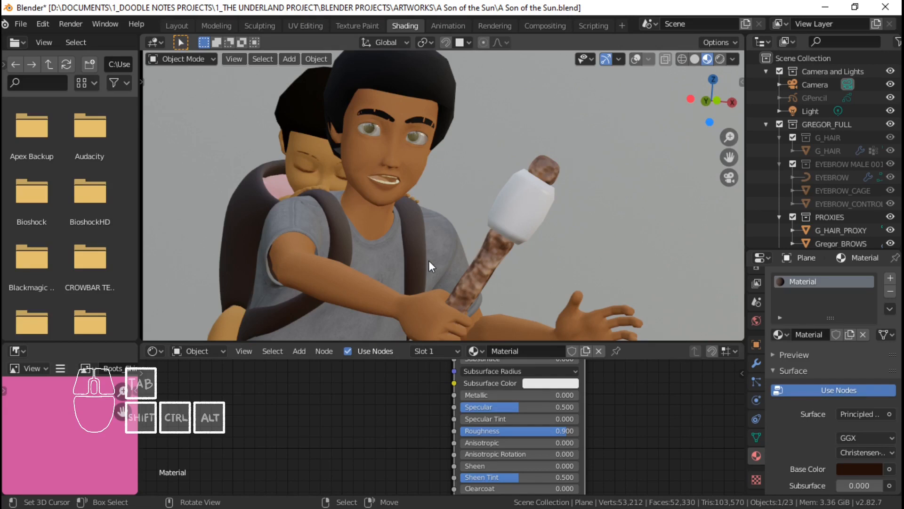
pyautogui.keyDown('shift'); pyautogui.moveTo(291, 245); pyautogui.dragTo(312, 223, button='middle'); pyautogui.keyUp('shift')
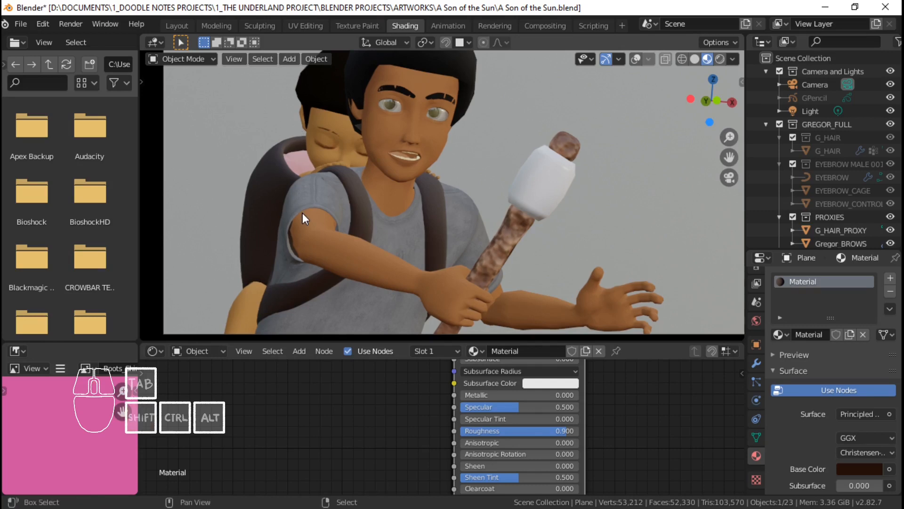
pyautogui.keyDown('shift'); pyautogui.moveTo(355, 198); pyautogui.dragTo(385, 207, button='middle'); pyautogui.keyUp('shift')
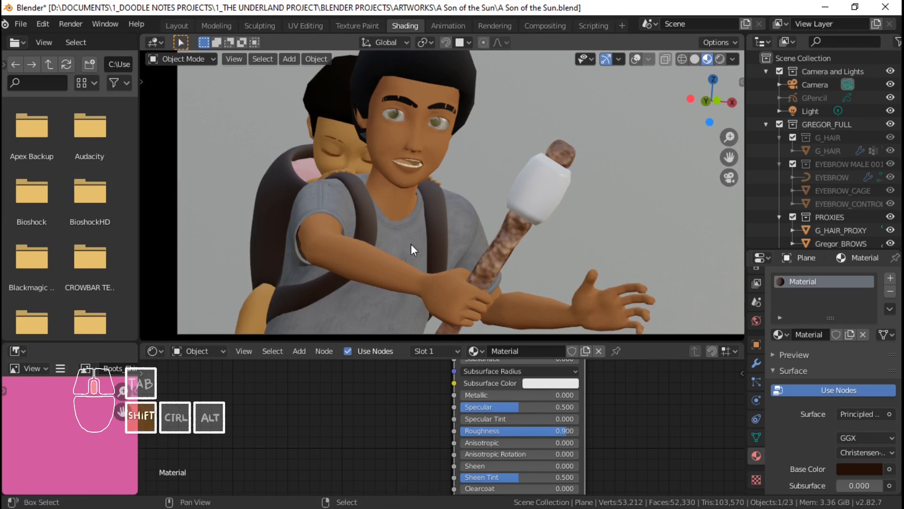
pyautogui.keyDown('shift'); pyautogui.moveTo(377, 287); pyautogui.dragTo(362, 276, button='middle'); pyautogui.keyUp('shift')
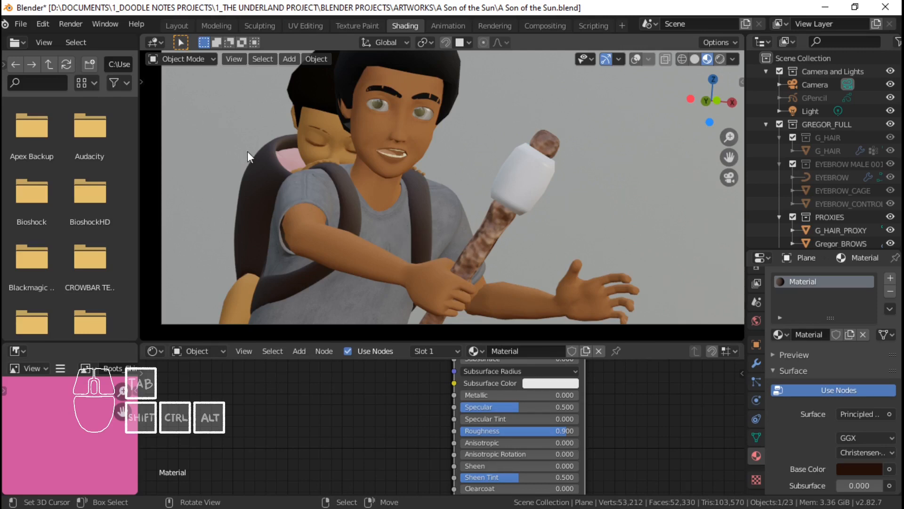
pyautogui.scroll(2, 329, 227)
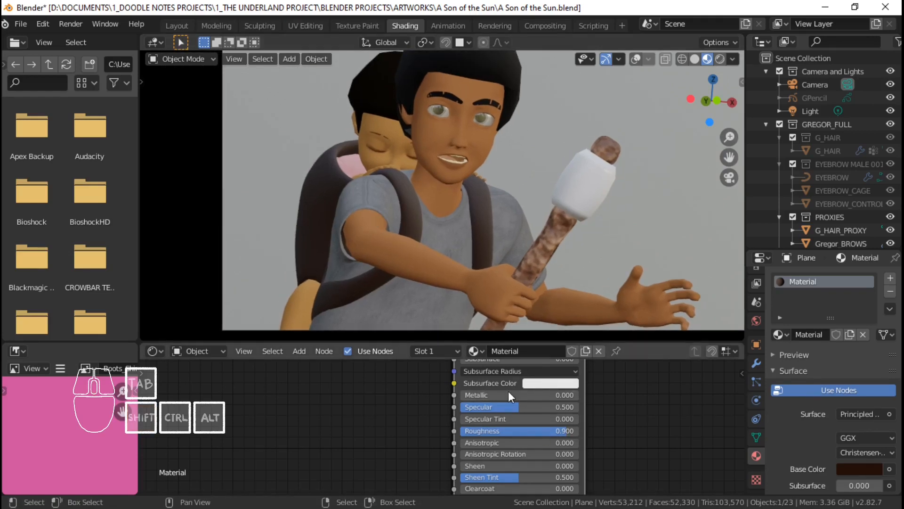
pyautogui.scroll(2, 307, 203)
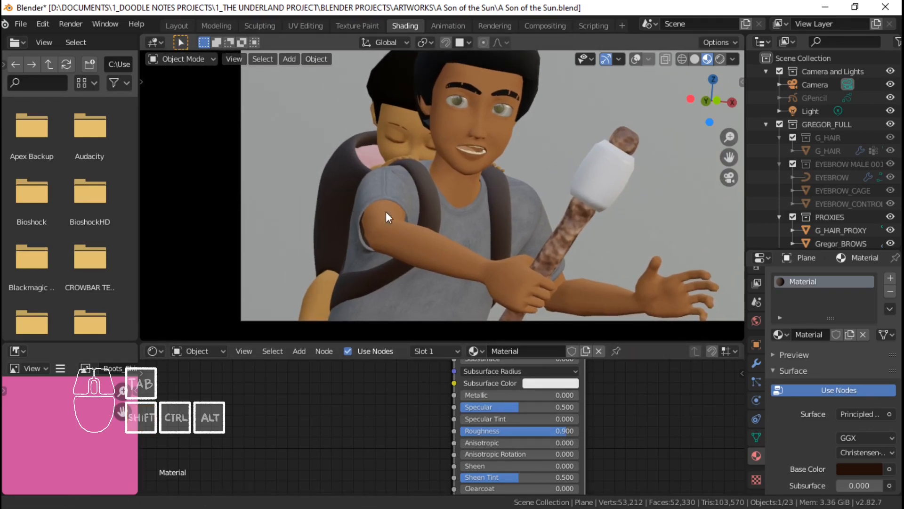
# Step: Enlarge the node editor and set the backpack material's specular to 0.25
pyautogui.moveTo(377, 342); pyautogui.dragTo(372, 271)
pyautogui.moveTo(282, 347); pyautogui.dragTo(330, 356, button='middle')
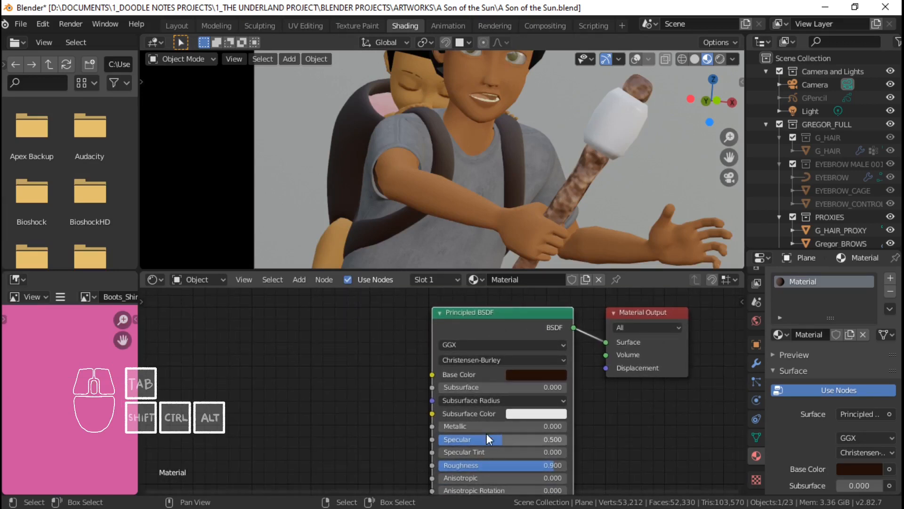
pyautogui.moveTo(487, 439); pyautogui.dragTo(477, 442)
pyautogui.click(477, 440)
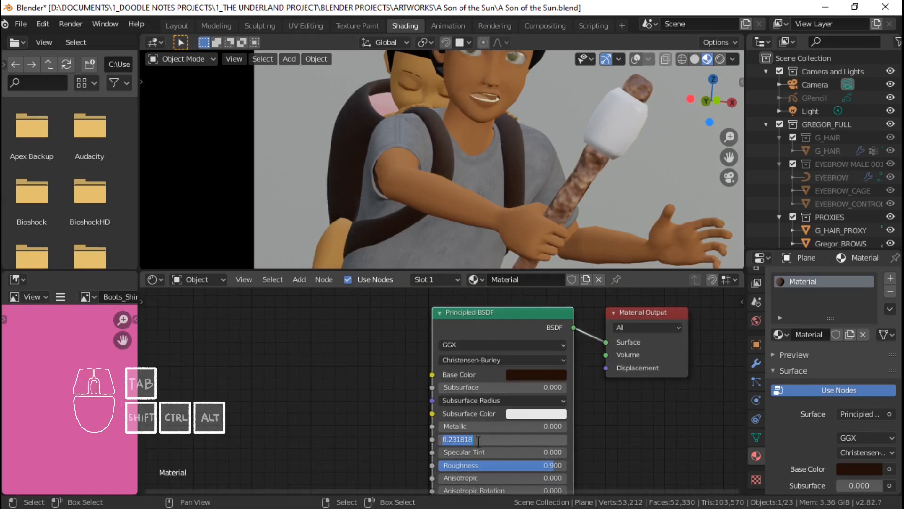
pyautogui.write('.25')
pyautogui.press('Return')
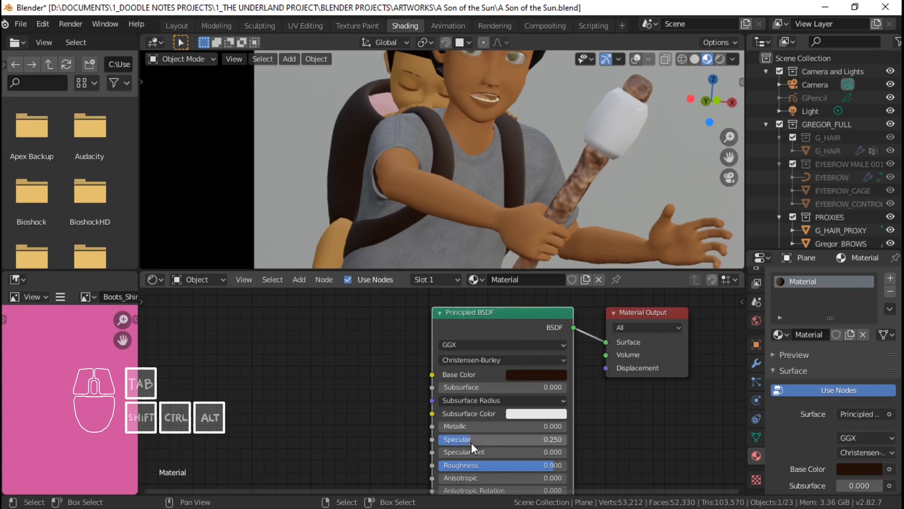
# Step: Set the backpack material's roughness to 0.85
pyautogui.click(523, 466)
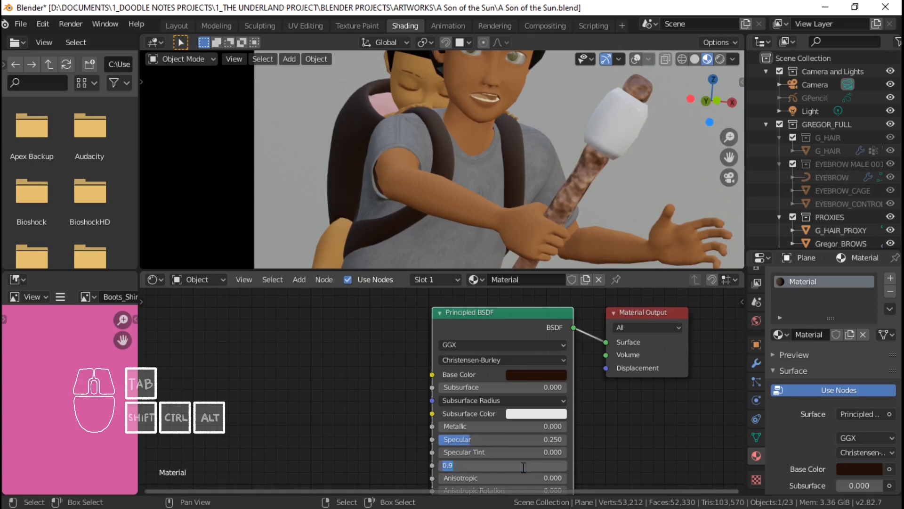
pyautogui.press('BackSpace')
pyautogui.write('.85')
pyautogui.press('Return')
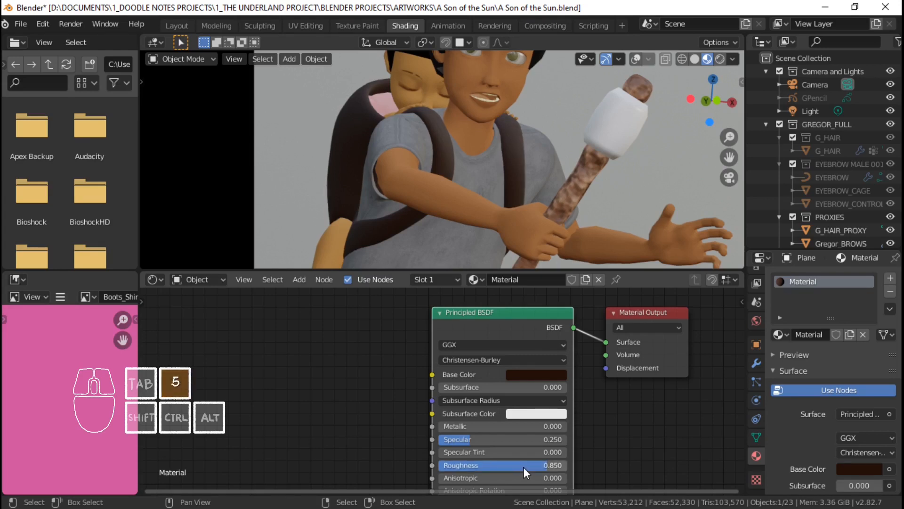
# Step: Add a Voronoi Texture node beside the backpack material's Principled BSDF node
pyautogui.moveTo(500, 386); pyautogui.dragTo(542, 390, button='middle')
pyautogui.hotkey('shift', 'a')
pyautogui.moveTo(245, 374)
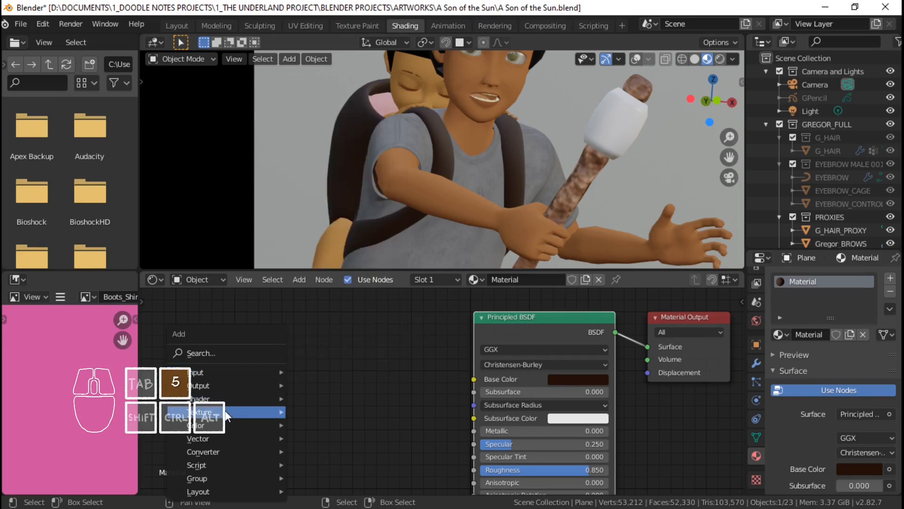
pyautogui.moveTo(227, 414)
pyautogui.click(350, 383)
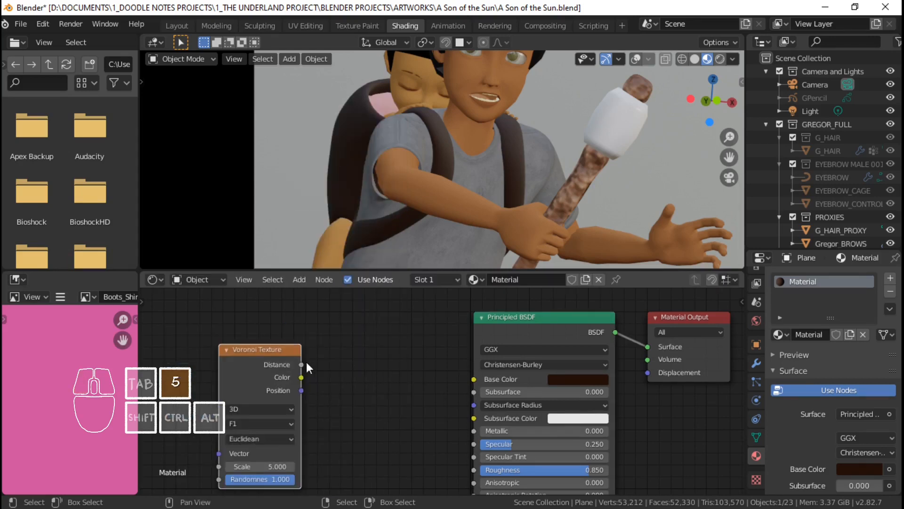
# Step: Add a MixRGB node and connect the Voronoi Texture's Distance output to its Fac input
pyautogui.hotkey('shift', 'a')
pyautogui.hotkey('shift', 'a')
pyautogui.moveTo(337, 364)
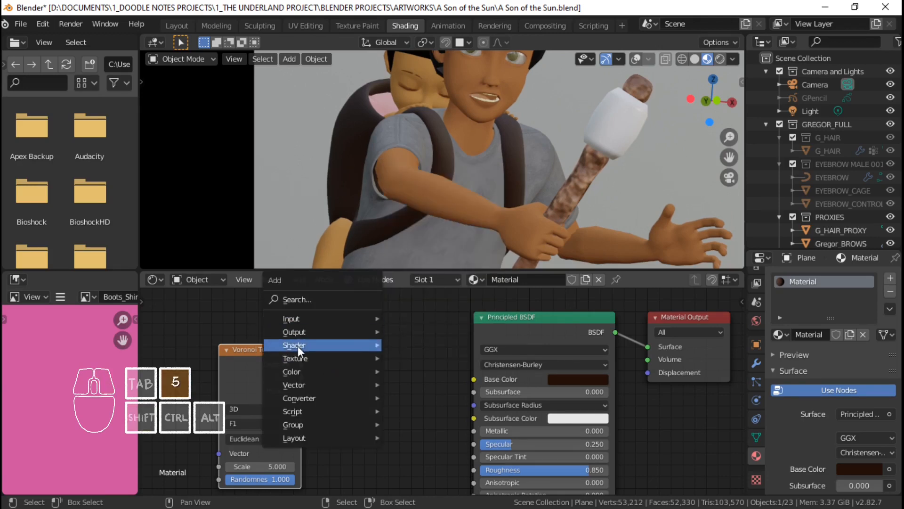
pyautogui.moveTo(306, 367)
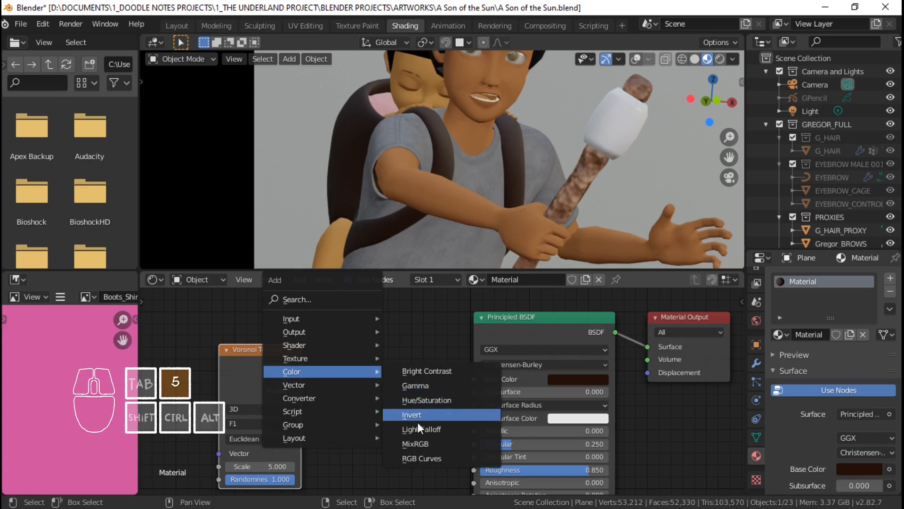
pyautogui.click(419, 440)
pyautogui.click(389, 429)
pyautogui.moveTo(301, 365); pyautogui.dragTo(359, 402)
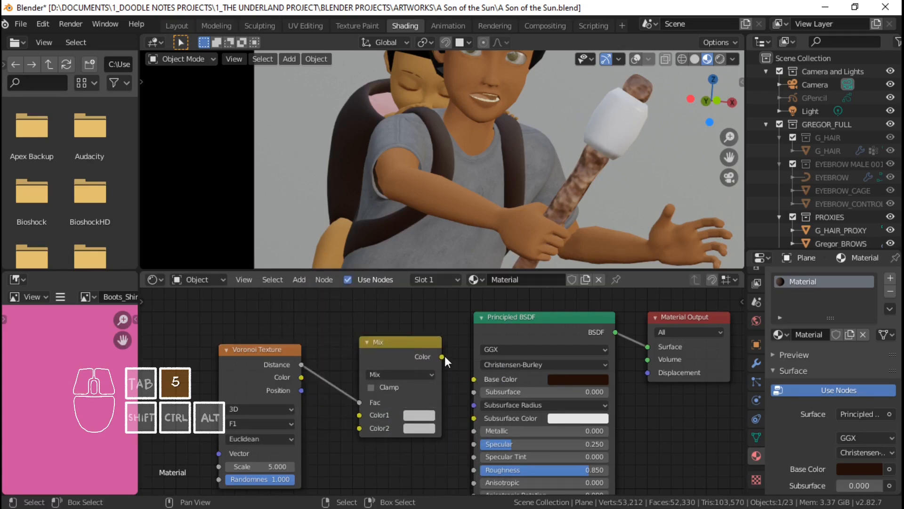
# Step: Sample the backpack's dark brown base color into both Color1 and Color2 of the Mix node
pyautogui.moveTo(442, 356)
pyautogui.mouseDown()
pyautogui.moveTo(467, 367)
pyautogui.moveTo(450, 372)
pyautogui.mouseUp()
pyautogui.click(419, 415)
pyautogui.click(501, 365)
pyautogui.click(563, 380)
pyautogui.click(417, 427)
pyautogui.click(502, 376)
pyautogui.click(561, 379)
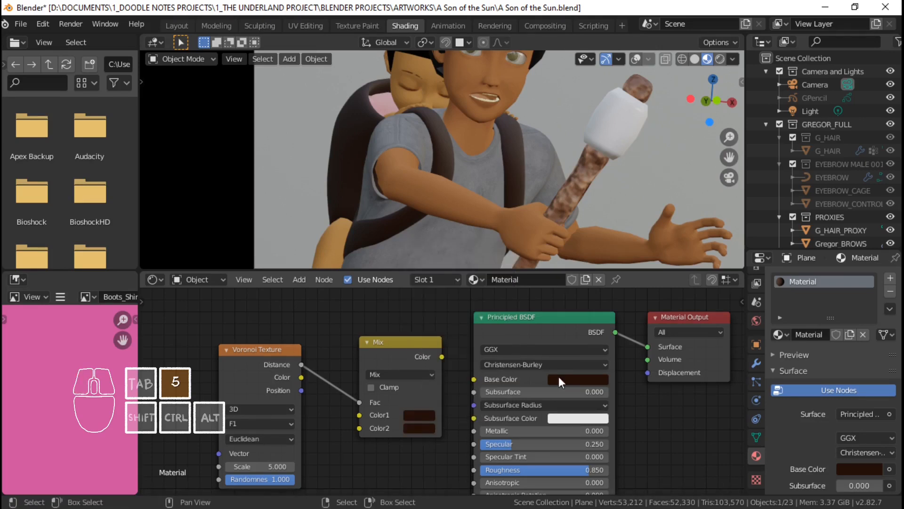
# Step: Connect the Mix node to Base Color and brighten its Color1 to a value of 0.286
pyautogui.moveTo(414, 342); pyautogui.dragTo(392, 339)
pyautogui.moveTo(420, 353); pyautogui.dragTo(478, 381)
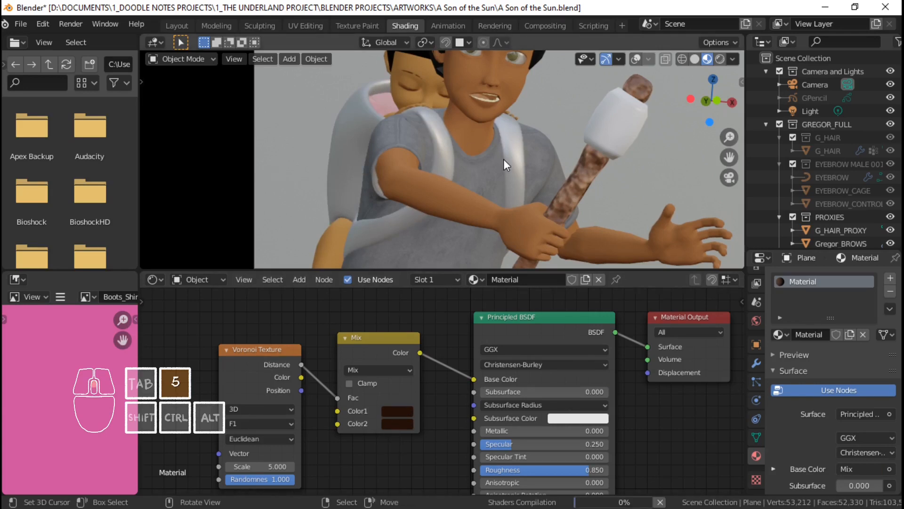
pyautogui.click(402, 413)
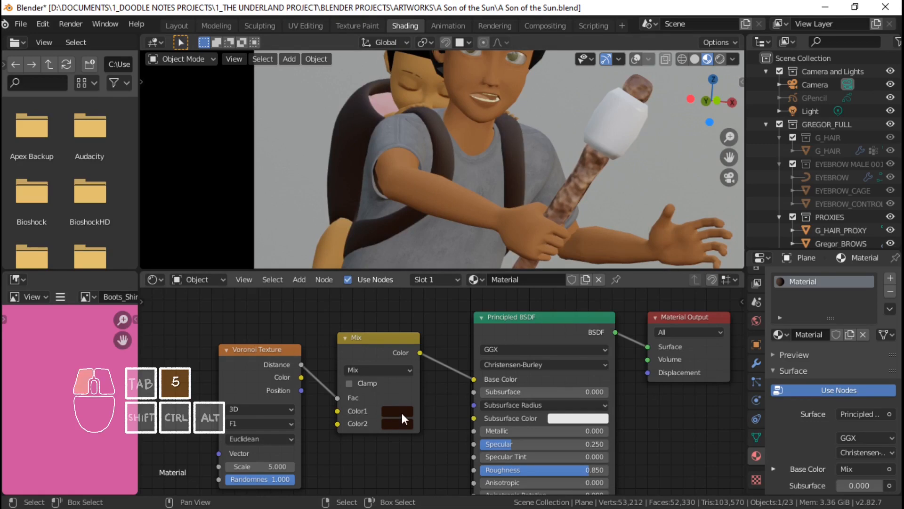
pyautogui.moveTo(482, 317); pyautogui.dragTo(484, 303)
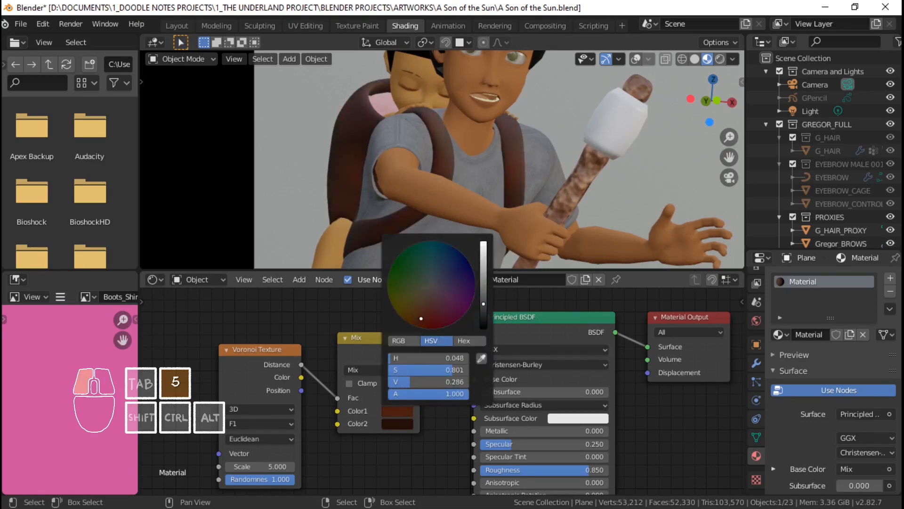
# Step: Set the Voronoi Texture's scale to 10.9 and reposition the node to leave room before it
pyautogui.moveTo(258, 350); pyautogui.dragTo(217, 334)
pyautogui.moveTo(238, 449); pyautogui.dragTo(271, 450)
pyautogui.moveTo(145, 386); pyautogui.dragTo(326, 373, button='middle')
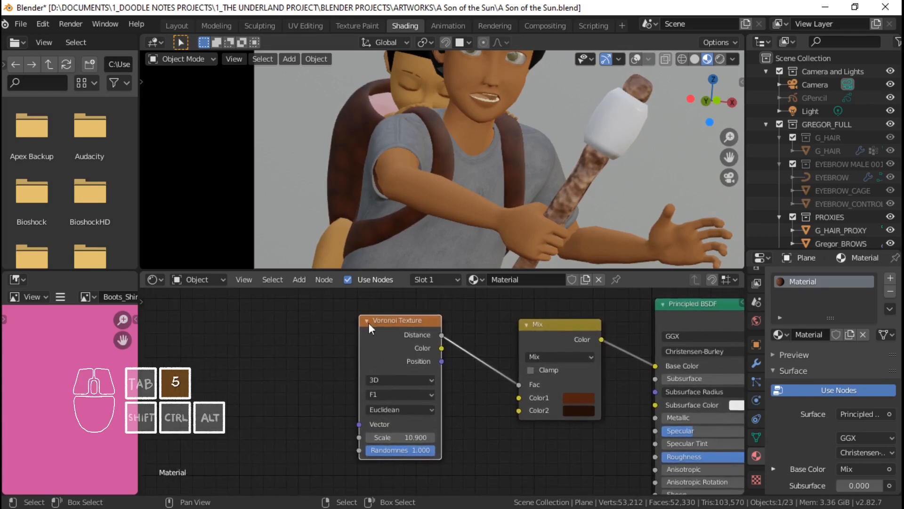
pyautogui.rightClick(389, 323)
pyautogui.press('g')
pyautogui.click(436, 327)
pyautogui.moveTo(331, 335); pyautogui.dragTo(344, 340, button='middle')
# Step: Add a Texture Coordinate node, connect its Object output to the Voronoi Vector input, and set the Voronoi scale to 35.6
pyautogui.hotkey('shift', 'a')
pyautogui.moveTo(252, 264)
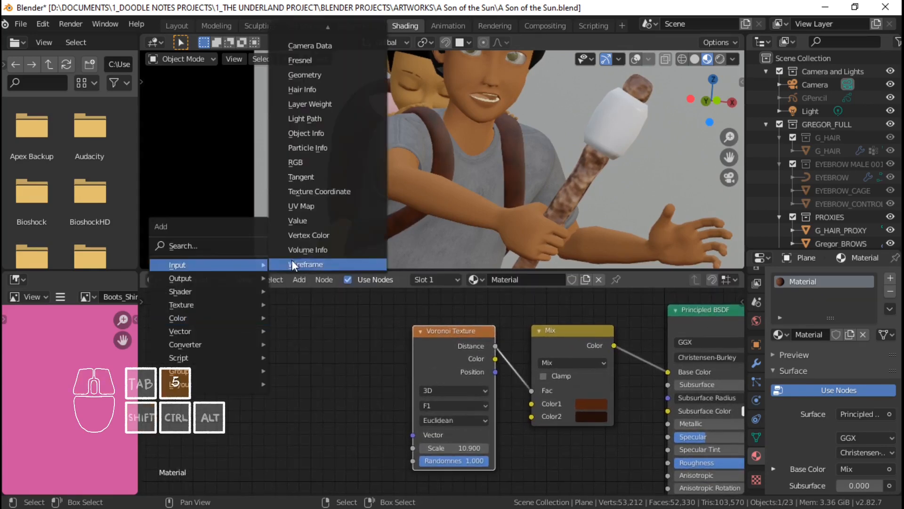
pyautogui.click(346, 192)
pyautogui.click(217, 316)
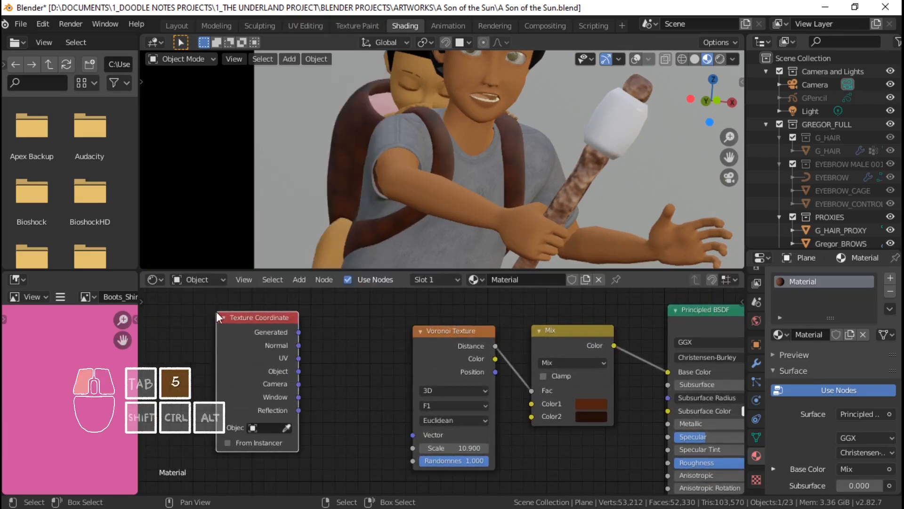
pyautogui.moveTo(299, 371); pyautogui.dragTo(528, 447)
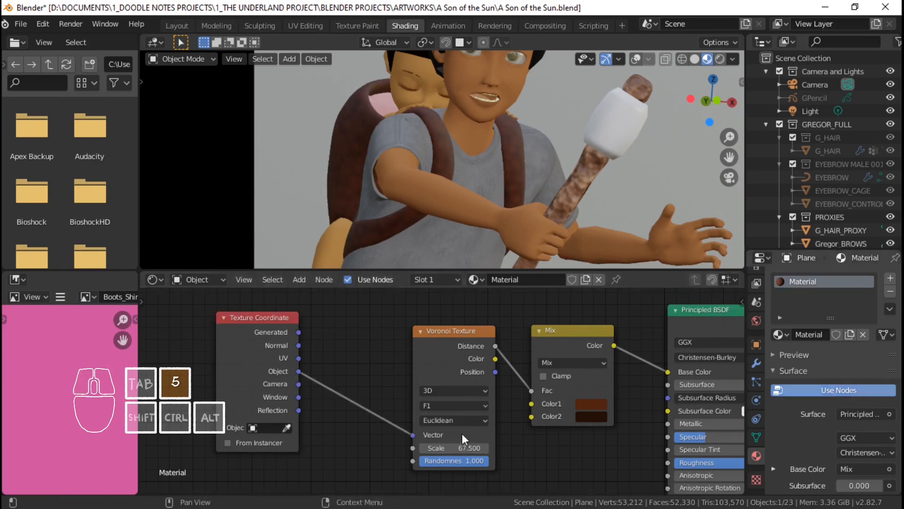
pyautogui.moveTo(464, 438); pyautogui.dragTo(343, 429, button='middle')
pyautogui.moveTo(329, 438); pyautogui.dragTo(285, 439)
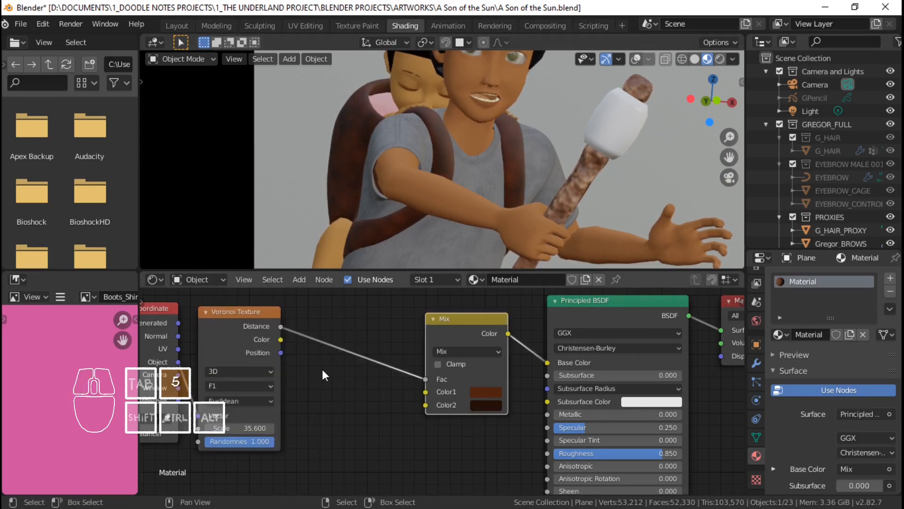
# Step: Space out the Mix node and add a Wave Texture node below the Voronoi Texture
pyautogui.scroll(1, 322, 370)
pyautogui.moveTo(313, 380); pyautogui.dragTo(332, 386, button='middle')
pyautogui.moveTo(503, 323); pyautogui.dragTo(492, 324)
pyautogui.moveTo(299, 362); pyautogui.dragTo(344, 370, button='middle')
pyautogui.scroll(-3, 312, 399)
pyautogui.moveTo(311, 399); pyautogui.dragTo(352, 350, button='middle')
pyautogui.hotkey('shift', 'a')
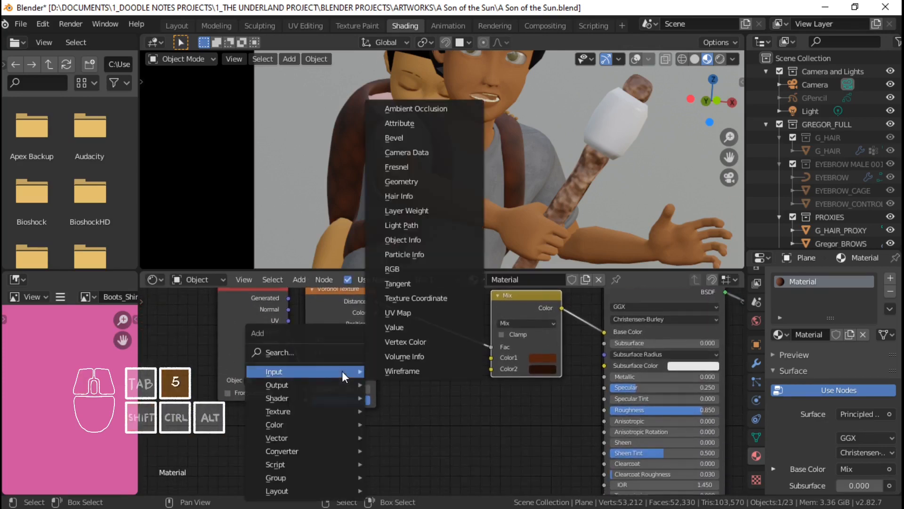
pyautogui.moveTo(265, 409)
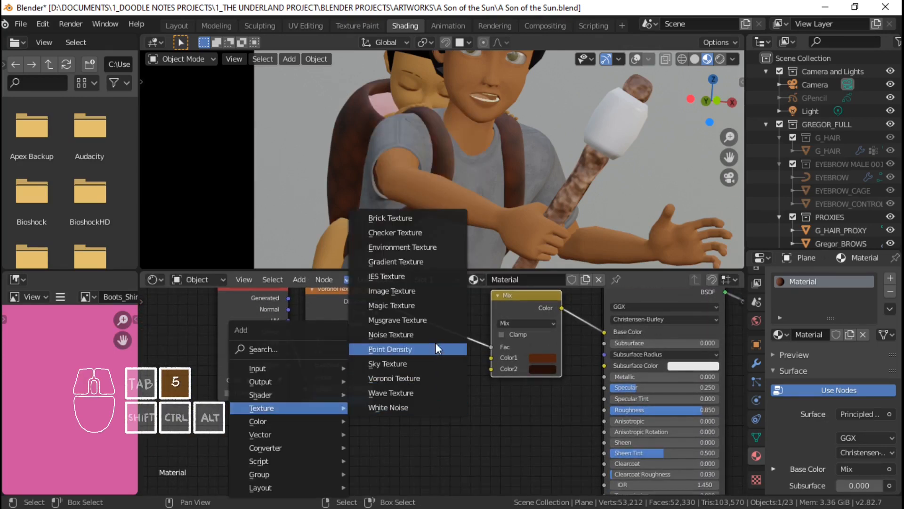
pyautogui.click(400, 393)
pyautogui.click(394, 433)
# Step: Add a second Mix node, feeding the Wave Texture's Color into its Fac and its output into the first Mix node's Color1
pyautogui.moveTo(394, 432); pyautogui.dragTo(394, 383, button='middle')
pyautogui.moveTo(445, 357); pyautogui.dragTo(444, 379, button='middle')
pyautogui.hotkey('shift', 'a')
pyautogui.click(476, 419)
pyautogui.click(401, 338)
pyautogui.moveTo(472, 354); pyautogui.dragTo(485, 330)
pyautogui.moveTo(377, 408); pyautogui.dragTo(403, 398)
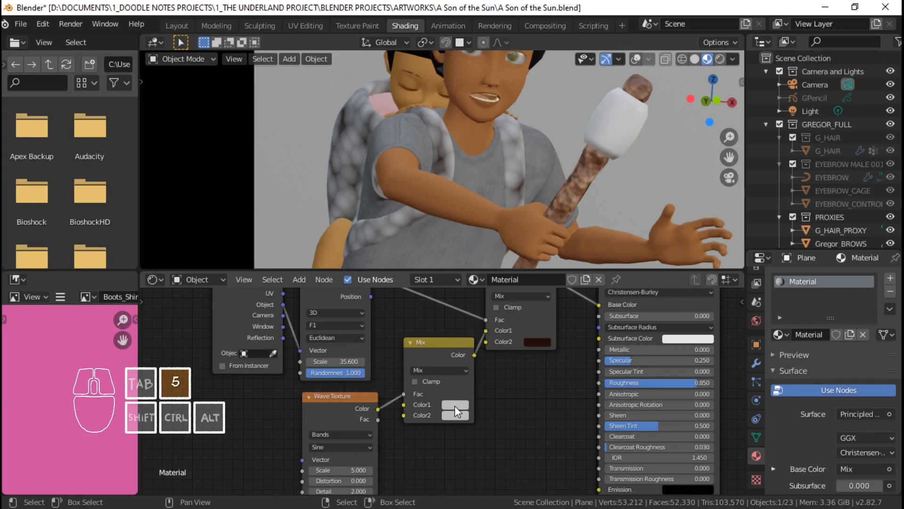
# Step: Sample the first Mix node's dark brown into both colors of the second Mix node
pyautogui.click(454, 404)
pyautogui.click(455, 415)
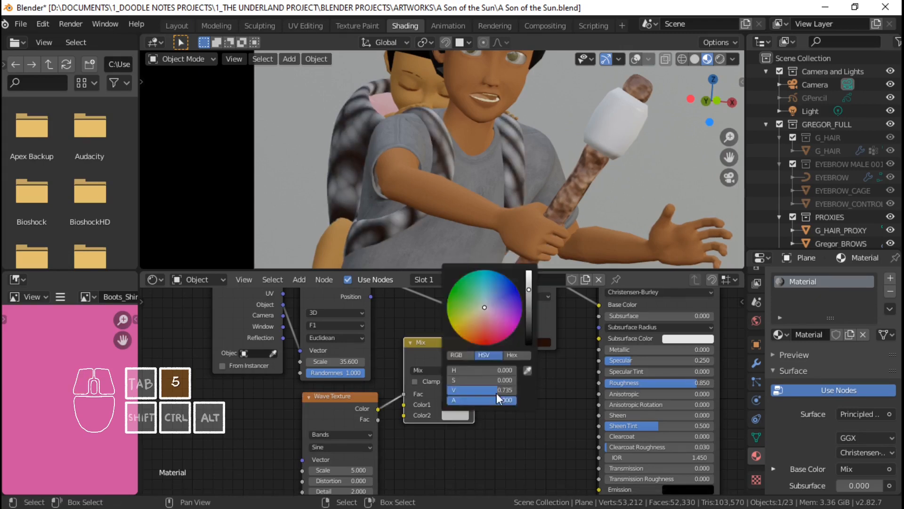
pyautogui.click(527, 371)
pyautogui.click(543, 342)
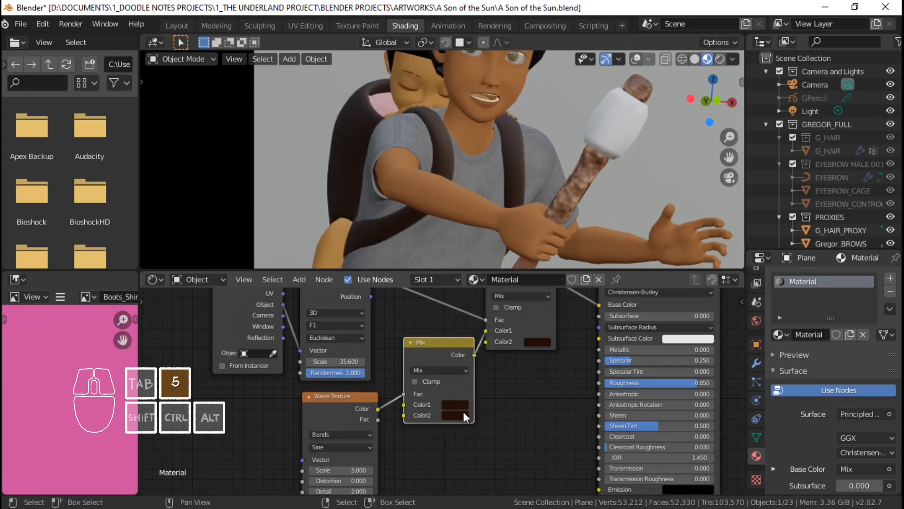
# Step: Brighten both browns of the second Mix node, making Color2 the lighter reddish brown
pyautogui.click(453, 404)
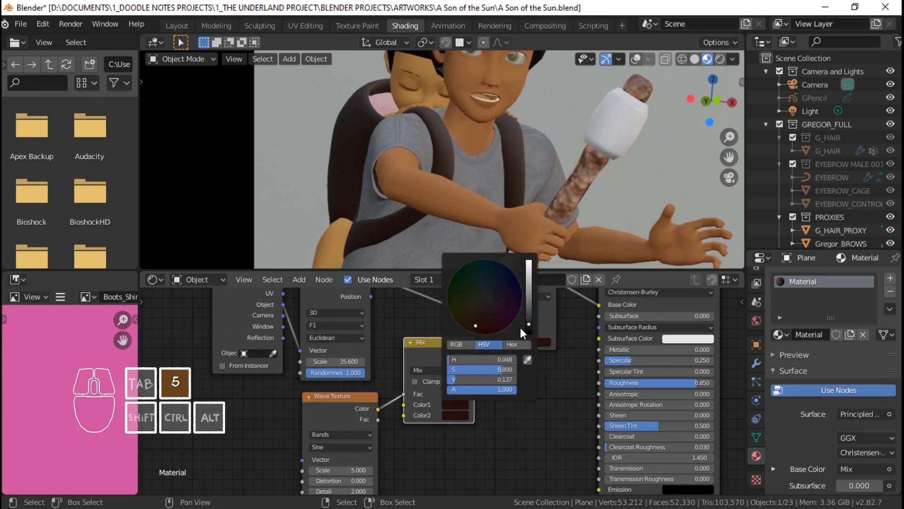
pyautogui.click(456, 416)
pyautogui.moveTo(529, 335); pyautogui.dragTo(529, 322)
# Step: Connect the Object coordinates to the Wave Texture's Vector and set its scale to 201 and distortion to 12.8
pyautogui.moveTo(234, 327); pyautogui.dragTo(275, 304, button='middle')
pyautogui.moveTo(275, 304); pyautogui.dragTo(232, 380)
pyautogui.moveTo(279, 356); pyautogui.dragTo(841, 444)
pyautogui.scroll(3, 411, 394)
pyautogui.moveTo(349, 445); pyautogui.dragTo(761, 445)
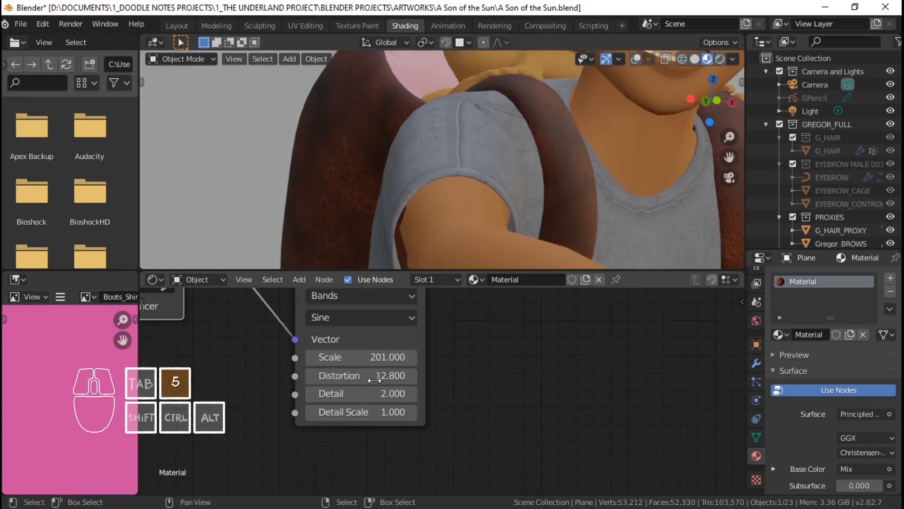
# Step: Set the Wave Texture's distortion to 1, switch it to Rings, and check the pattern on the backpack
pyautogui.doubleClick(349, 372)
pyautogui.write('1')
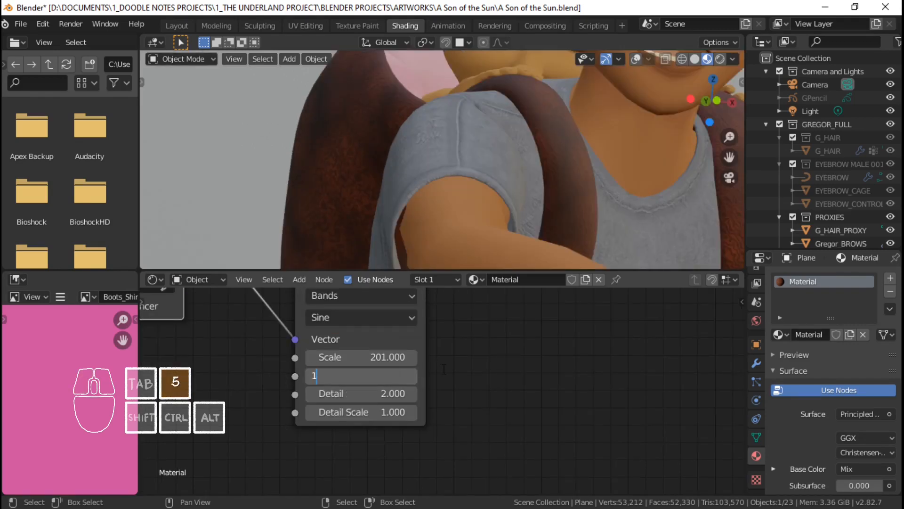
pyautogui.press('Return')
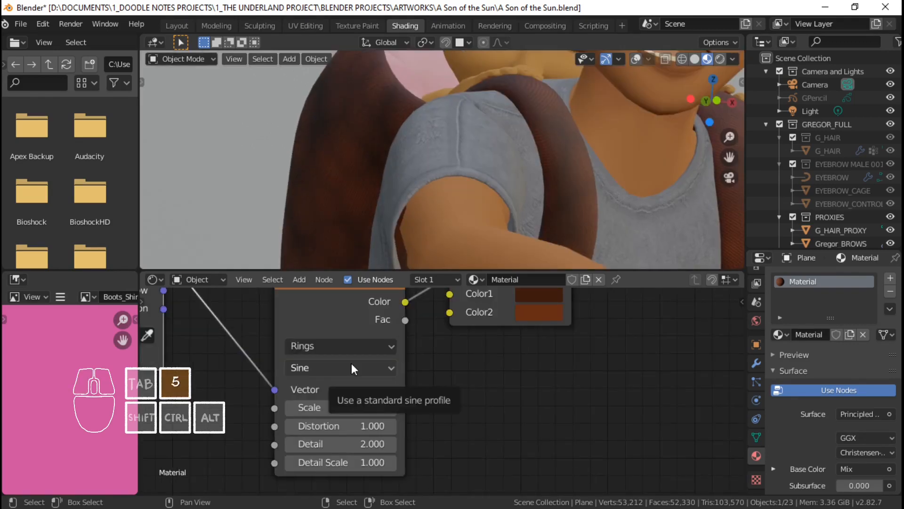
pyautogui.keyDown('shift'); pyautogui.moveTo(432, 199); pyautogui.dragTo(434, 114, button='middle'); pyautogui.keyUp('shift')
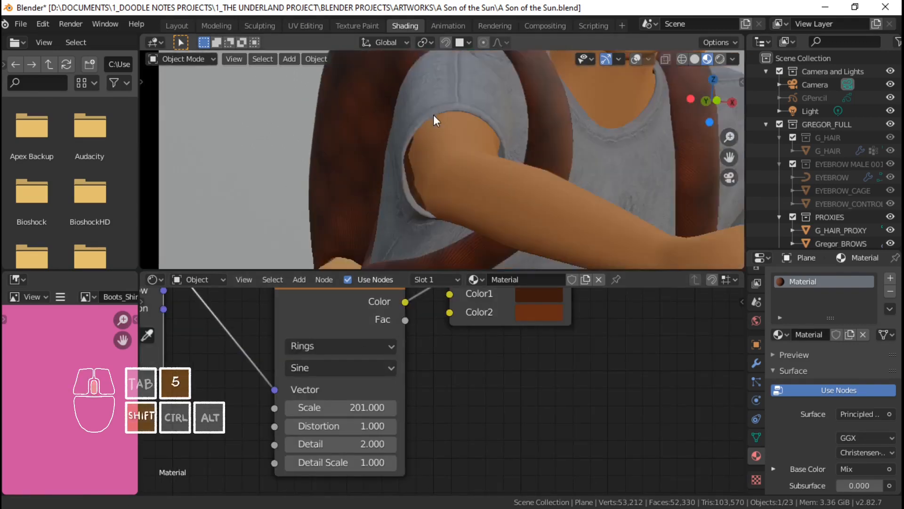
pyautogui.scroll(3, 393, 137)
pyautogui.keyDown('shift'); pyautogui.moveTo(393, 137); pyautogui.dragTo(433, 52, button='middle'); pyautogui.keyUp('shift')
pyautogui.keyDown('shift'); pyautogui.moveTo(433, 52); pyautogui.dragTo(439, 58, button='middle'); pyautogui.keyUp('shift')
# Step: Set the Wave Texture's scale to 200 and distortion to 15, and check the straps up close
pyautogui.moveTo(469, 368); pyautogui.dragTo(471, 377)
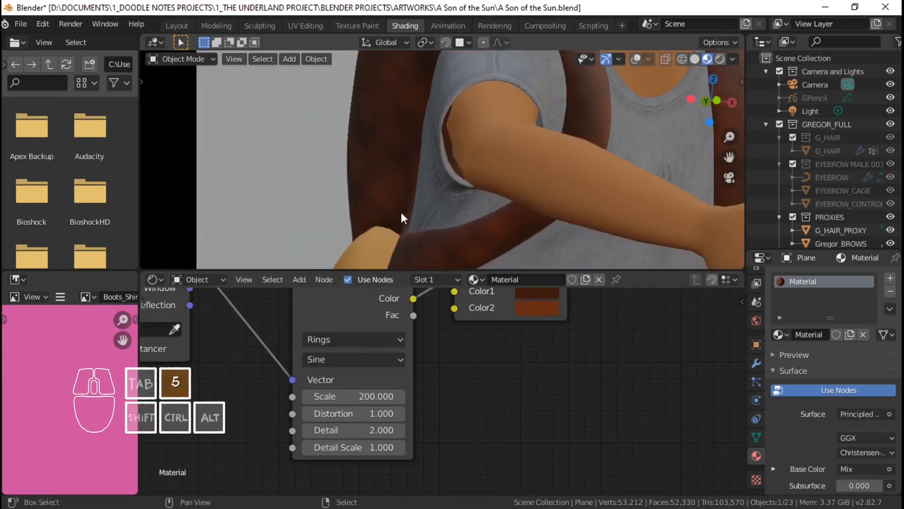
pyautogui.scroll(-3, 471, 146)
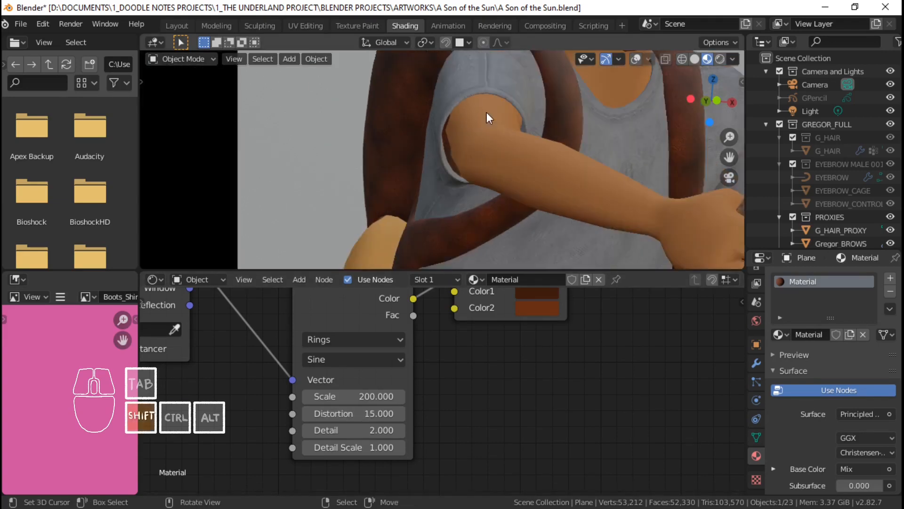
pyautogui.keyDown('shift'); pyautogui.moveTo(487, 112); pyautogui.dragTo(422, 173, button='middle'); pyautogui.keyUp('shift')
pyautogui.scroll(2, 473, 168)
pyautogui.scroll(1, 422, 173)
pyautogui.keyDown('shift'); pyautogui.scroll(6, 380, 375); pyautogui.keyUp('shift')
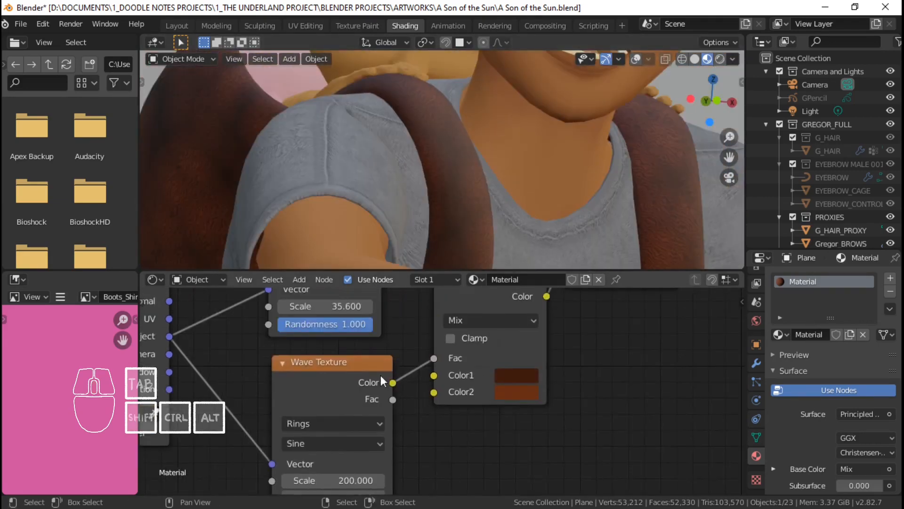
# Step: Switch the Voronoi Texture to Smooth F1 with a scale of 38.6 and inspect the straps around the arm
pyautogui.moveTo(343, 318); pyautogui.dragTo(352, 357, button='middle')
pyautogui.click(349, 337)
pyautogui.click(349, 382)
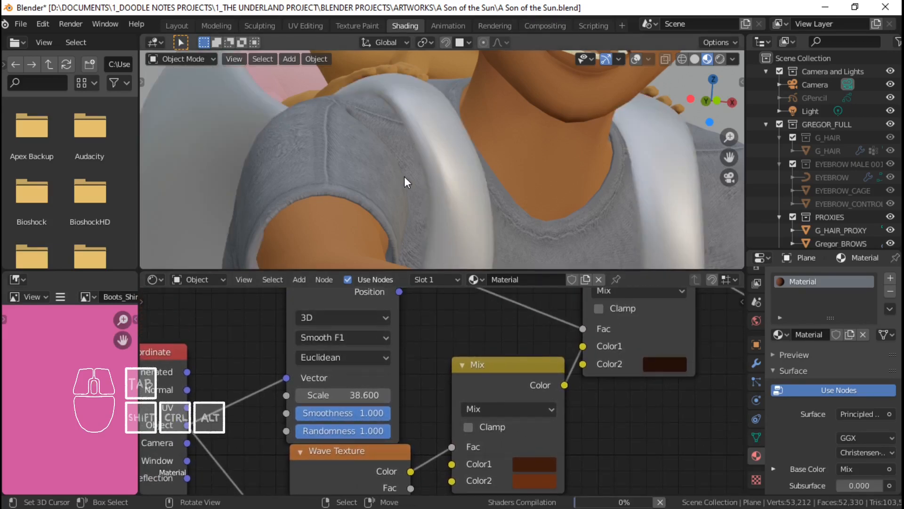
pyautogui.moveTo(404, 176); pyautogui.dragTo(413, 154, button='middle')
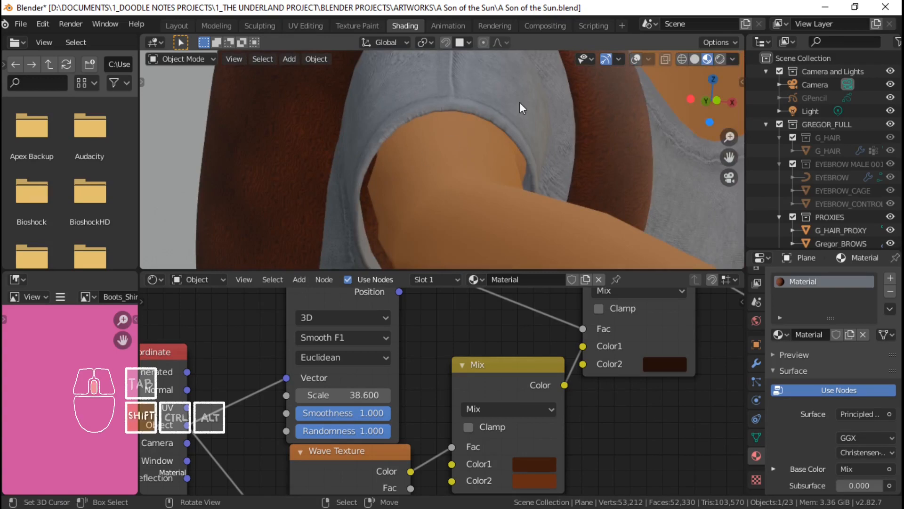
pyautogui.moveTo(519, 102); pyautogui.dragTo(450, 245, button='middle')
pyautogui.keyDown('shift'); pyautogui.scroll(-4, 472, 337); pyautogui.keyUp('shift')
# Step: Darken Color2 of the Mix node that feeds the Base Color
pyautogui.moveTo(472, 337); pyautogui.dragTo(490, 413, button='middle')
pyautogui.keyDown('shift'); pyautogui.scroll(5, 491, 413); pyautogui.keyUp('shift')
pyautogui.keyDown('ctrl'); pyautogui.hscroll(3, 508, 410); pyautogui.keyUp('ctrl')
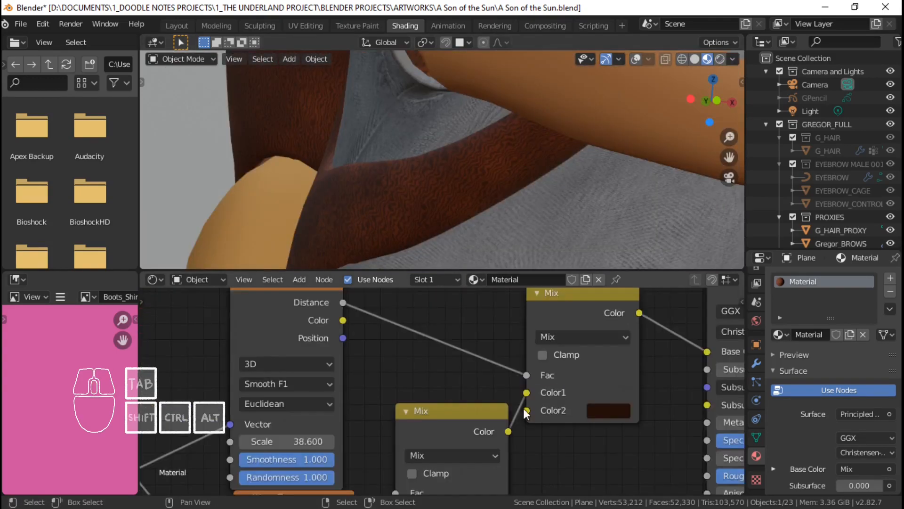
pyautogui.click(615, 411)
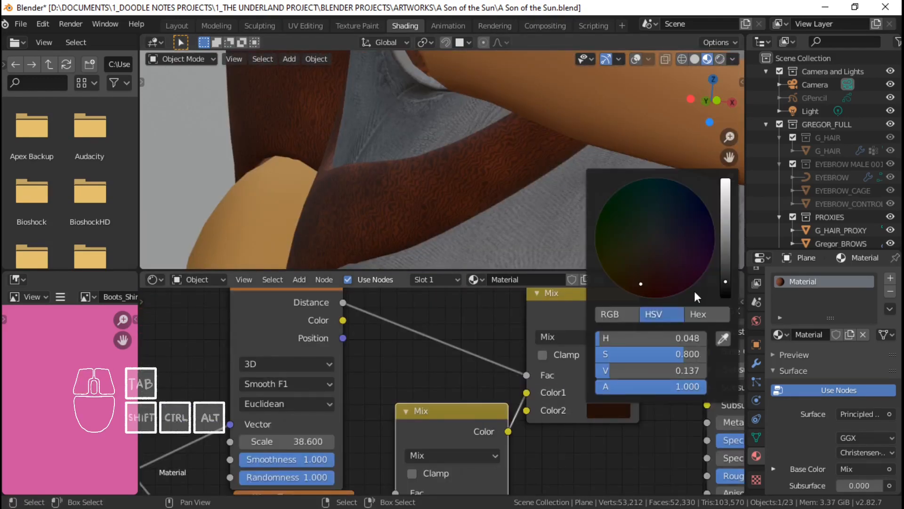
pyautogui.moveTo(650, 370); pyautogui.dragTo(611, 370)
# Step: Change the Voronoi Texture's distance metric to Manhattan and check the backpack surface
pyautogui.moveTo(527, 375); pyautogui.dragTo(344, 303)
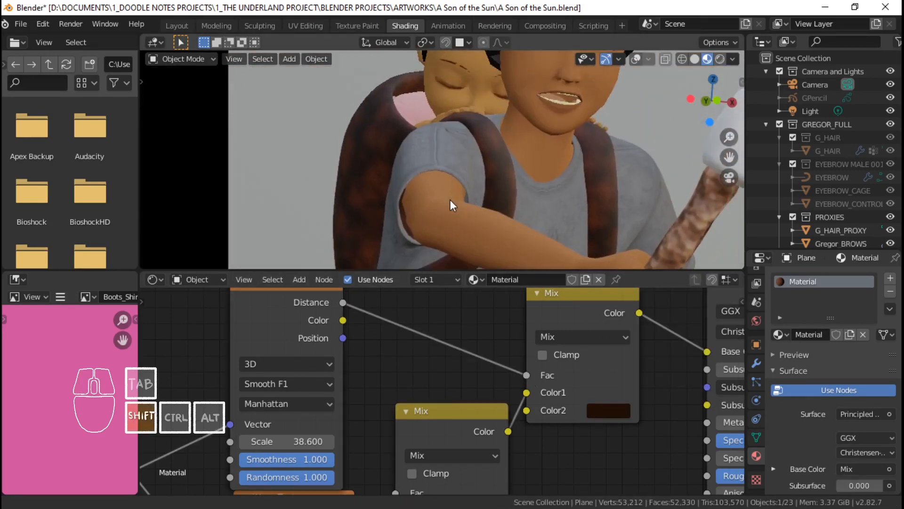
pyautogui.scroll(3, 448, 202)
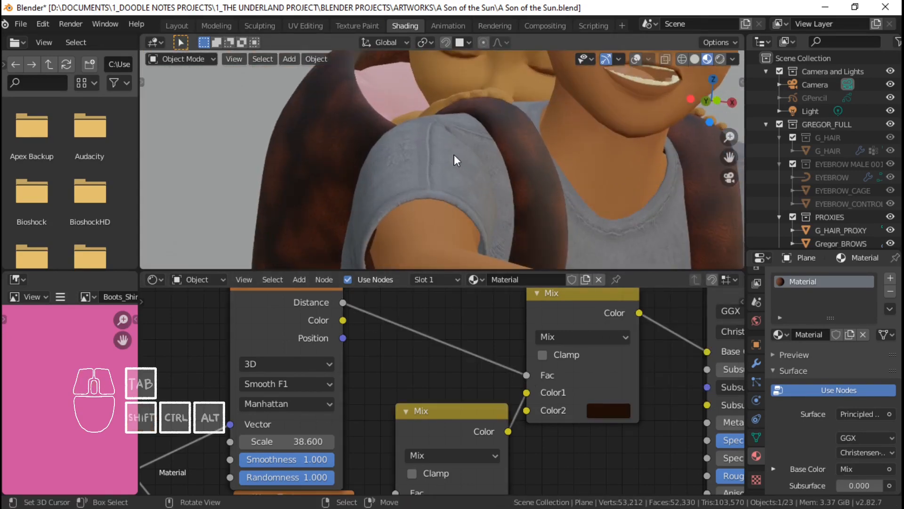
pyautogui.scroll(5, 505, 156)
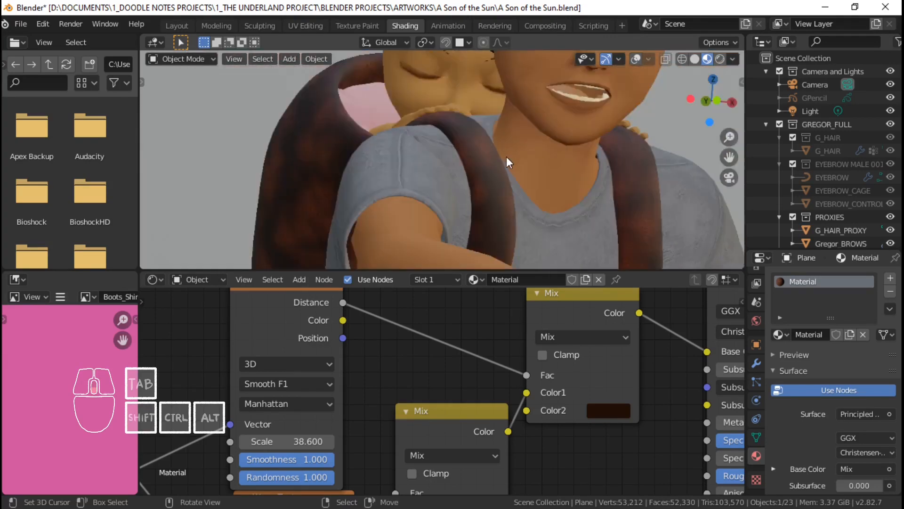
# Step: Rearrange the Voronoi Texture and Mix nodes with wider spacing and check the backpack surface around the shoulder
pyautogui.scroll(-3, 360, 416)
pyautogui.scroll(1, 382, 396)
pyautogui.moveTo(366, 312); pyautogui.dragTo(345, 313)
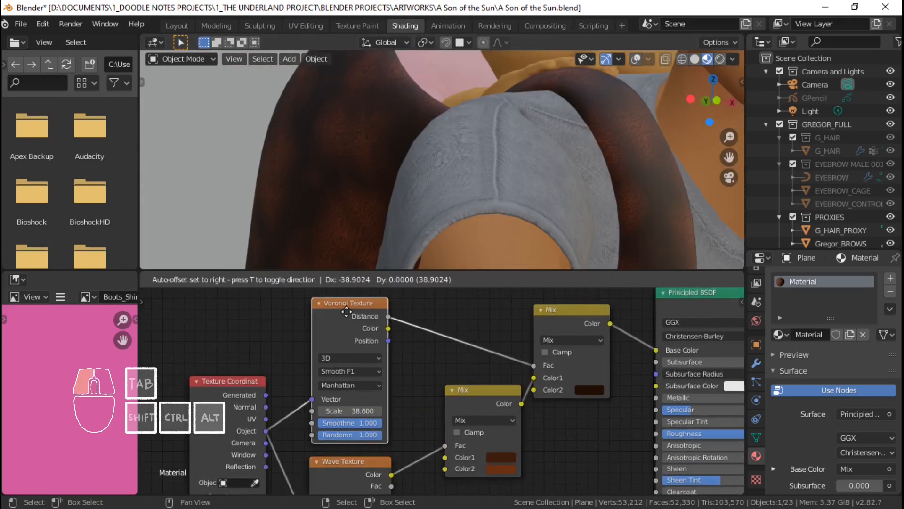
pyautogui.moveTo(542, 399); pyautogui.dragTo(472, 401, button='middle')
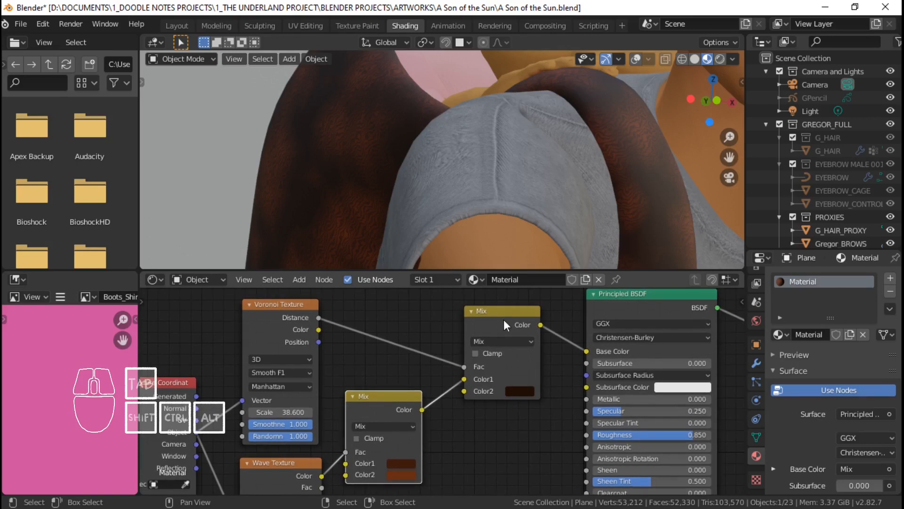
pyautogui.moveTo(504, 320); pyautogui.dragTo(501, 318)
pyautogui.scroll(1, 499, 334)
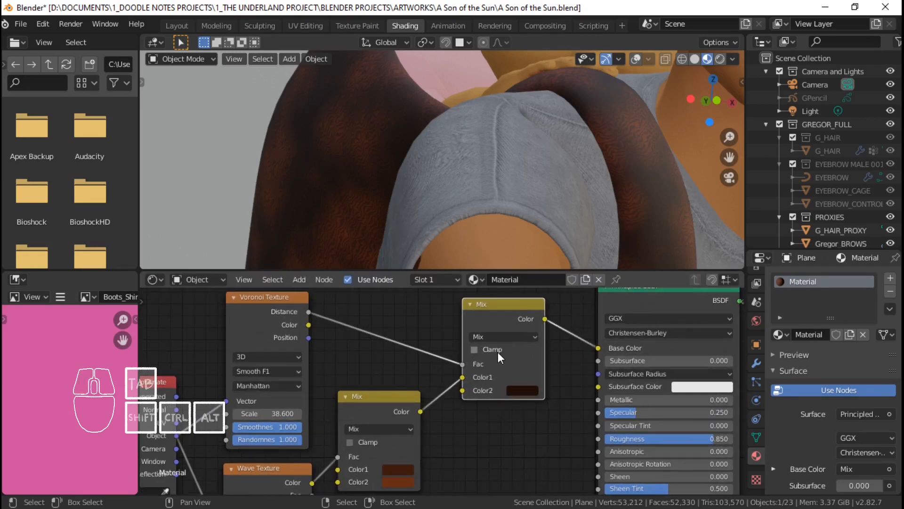
pyautogui.scroll(-3, 462, 197)
pyautogui.moveTo(462, 197); pyautogui.dragTo(515, 146, button='middle')
pyautogui.scroll(-4, 528, 161)
pyautogui.moveTo(365, 362); pyautogui.dragTo(383, 328, button='middle')
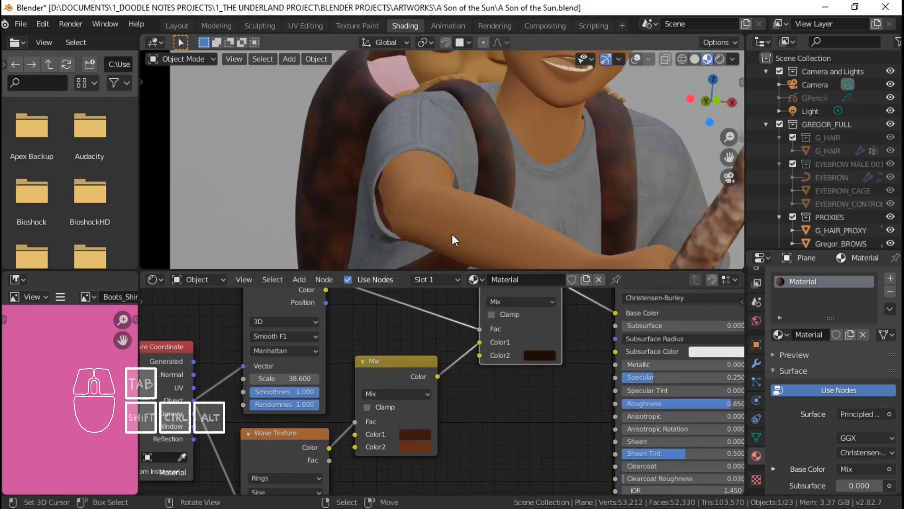
# Step: Set the Voronoi Texture's scale to 38
pyautogui.moveTo(295, 441); pyautogui.dragTo(368, 383, button='middle')
pyautogui.scroll(1, 348, 405)
pyautogui.click(365, 363)
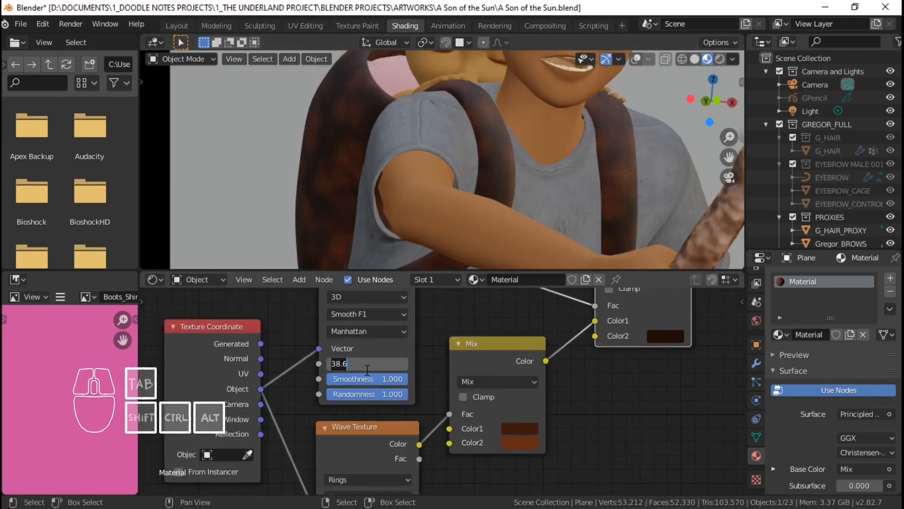
pyautogui.write('38')
pyautogui.press('Return')
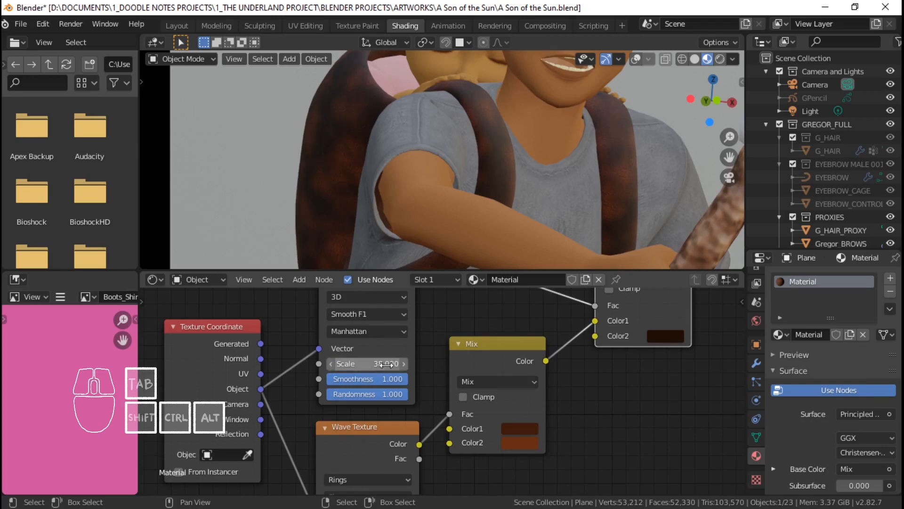
# Step: Spread out the two Mix nodes, the Principled BSDF and the Material Output to make room for more nodes
pyautogui.scroll(-3, 518, 352)
pyautogui.moveTo(466, 326); pyautogui.dragTo(454, 332)
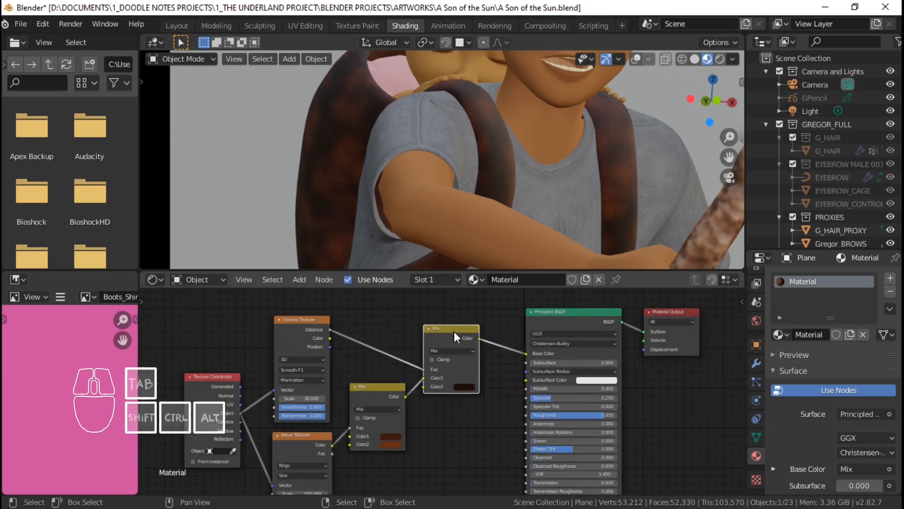
pyautogui.scroll(4, 452, 145)
pyautogui.moveTo(590, 321); pyautogui.dragTo(574, 322)
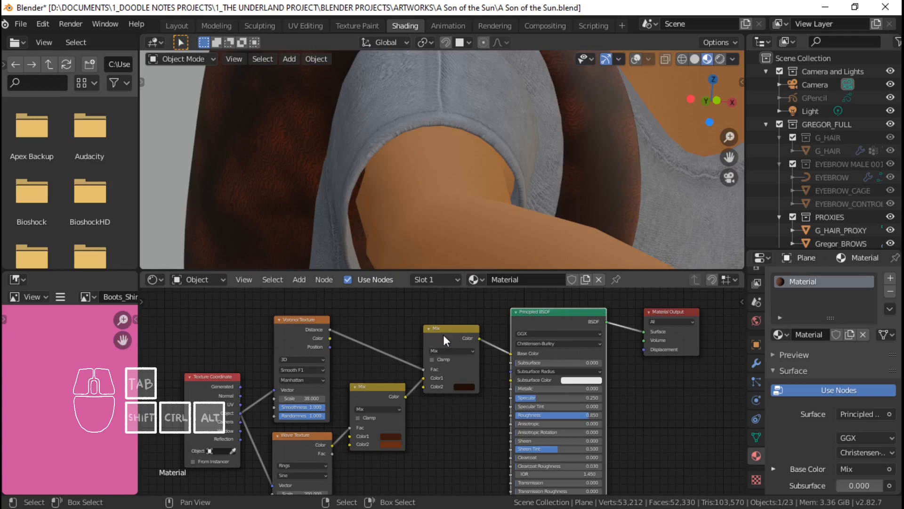
pyautogui.moveTo(445, 339); pyautogui.dragTo(432, 340)
pyautogui.moveTo(384, 382); pyautogui.dragTo(374, 389)
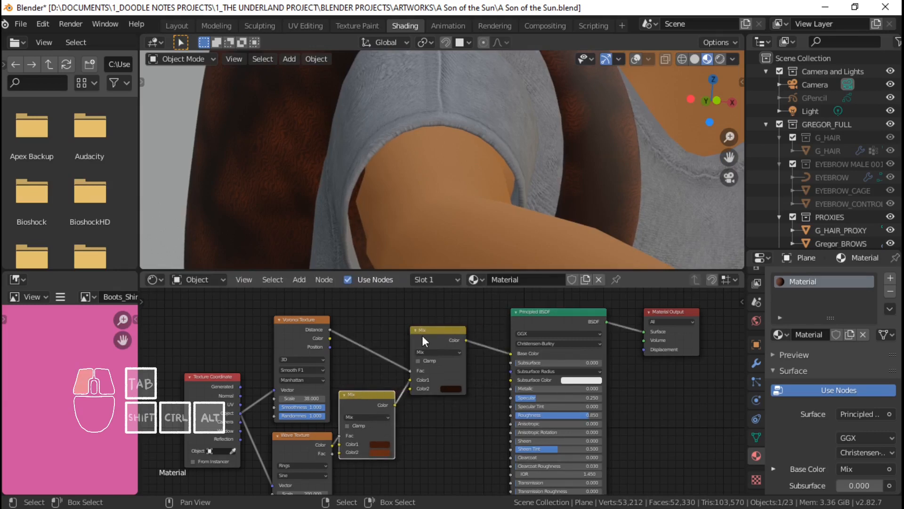
pyautogui.click(422, 336)
pyautogui.keyDown('ctrl'); pyautogui.hscroll(3, 447, 332); pyautogui.keyUp('ctrl')
pyautogui.moveTo(470, 327); pyautogui.dragTo(485, 324)
pyautogui.moveTo(398, 433); pyautogui.dragTo(524, 316, button='middle')
pyautogui.moveTo(531, 307); pyautogui.dragTo(594, 314)
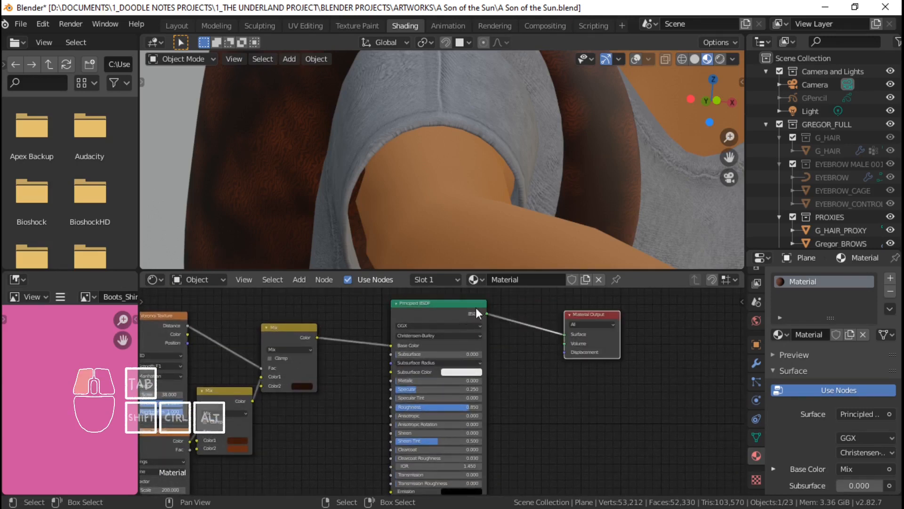
pyautogui.moveTo(476, 307); pyautogui.dragTo(505, 309)
# Step: Add a Math node between the Mix node and the Principled BSDF and set its operation to Multiply
pyautogui.hotkey('shift', 'a')
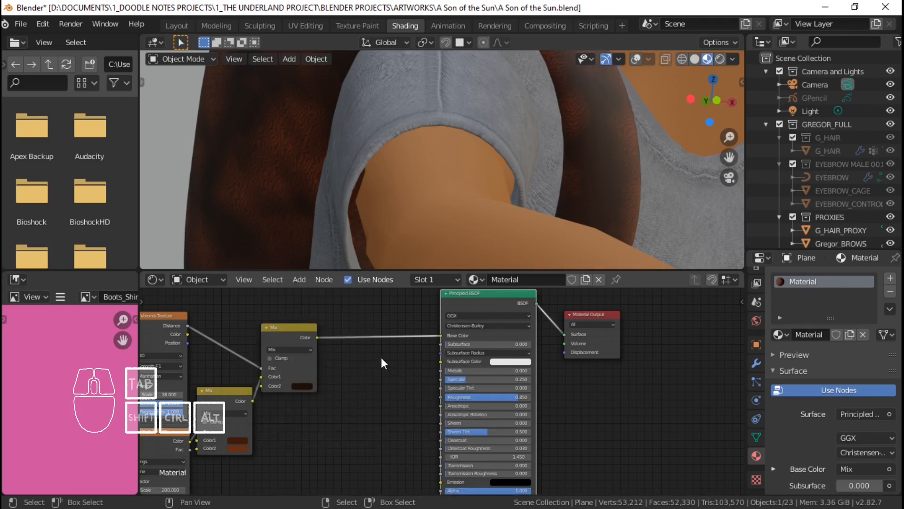
pyautogui.hotkey('shift', 'a')
pyautogui.moveTo(287, 356)
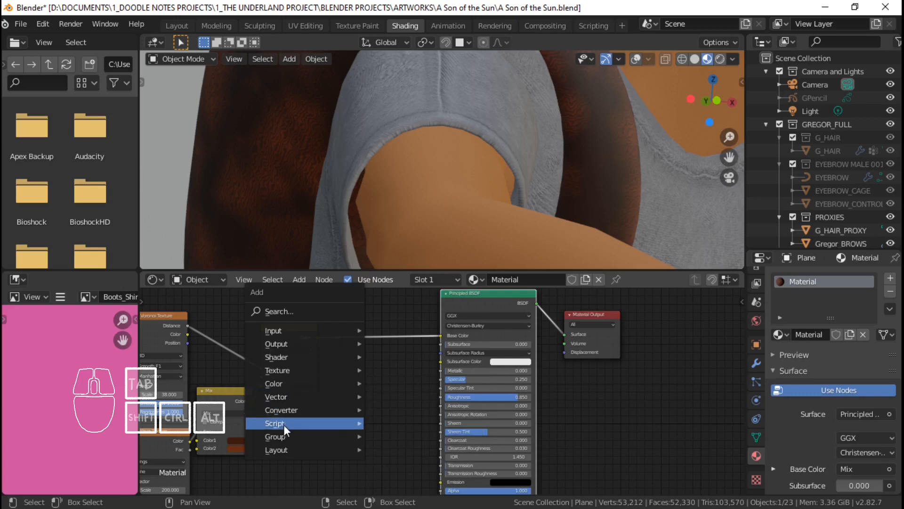
pyautogui.click(419, 307)
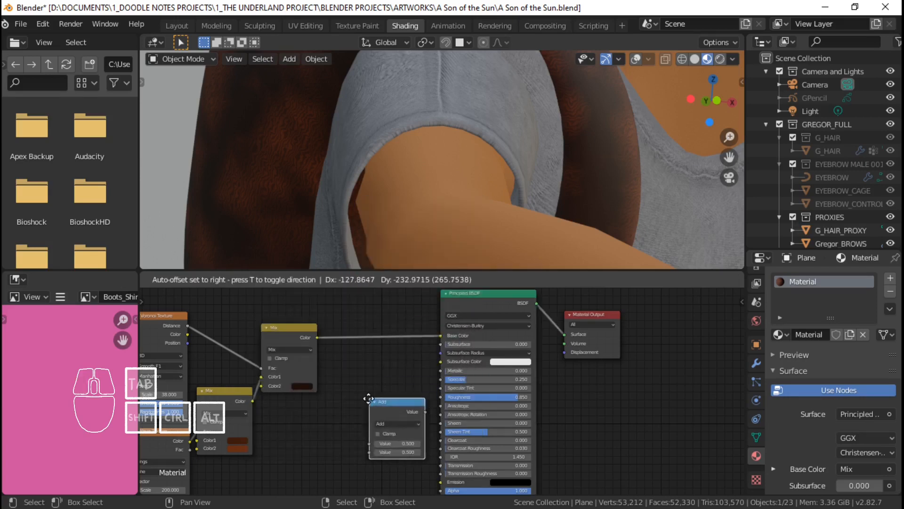
pyautogui.click(369, 399)
pyautogui.click(400, 394)
pyautogui.click(402, 310)
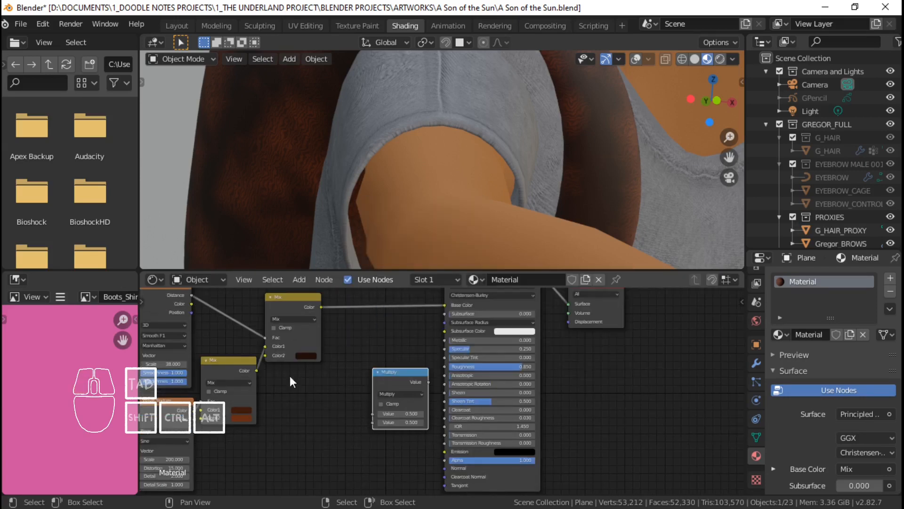
# Step: Link the Base Color Mix node's Color through the Multiply node to the Material Output's Displacement
pyautogui.moveTo(320, 307); pyautogui.dragTo(371, 384)
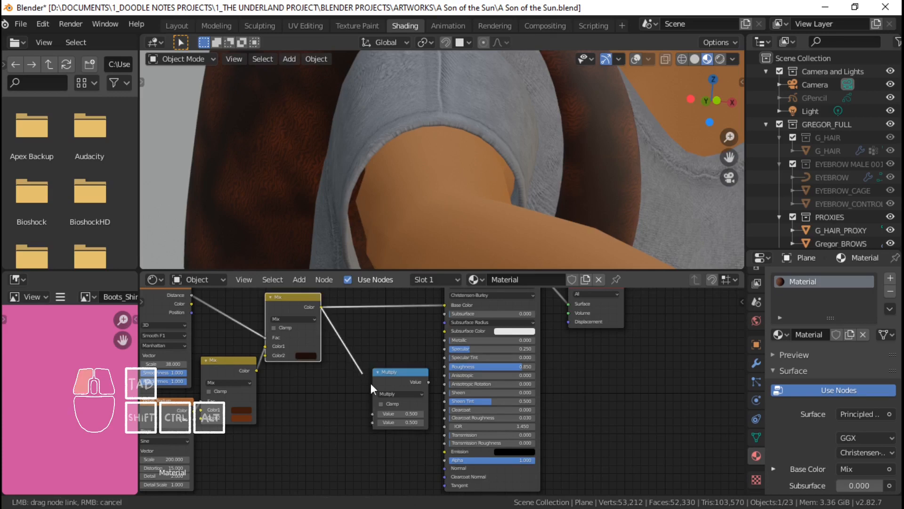
pyautogui.moveTo(375, 415); pyautogui.dragTo(375, 415)
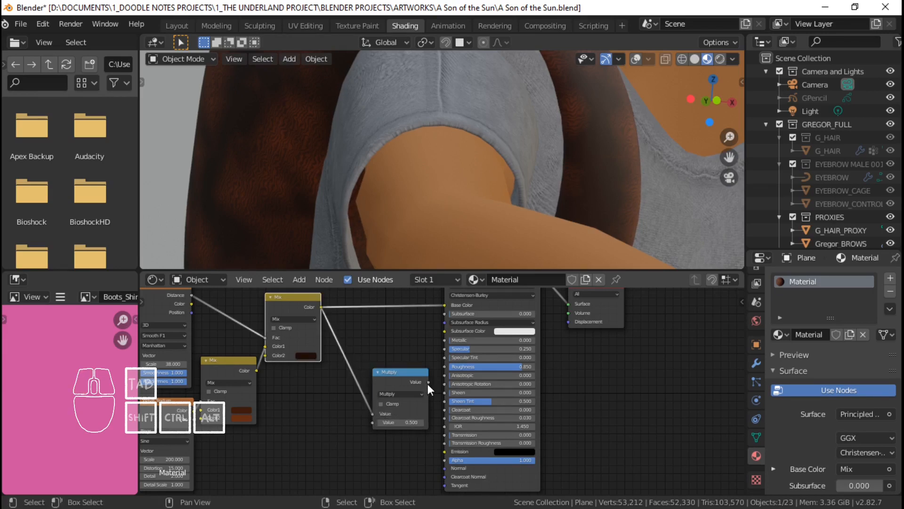
pyautogui.moveTo(428, 382); pyautogui.dragTo(570, 323)
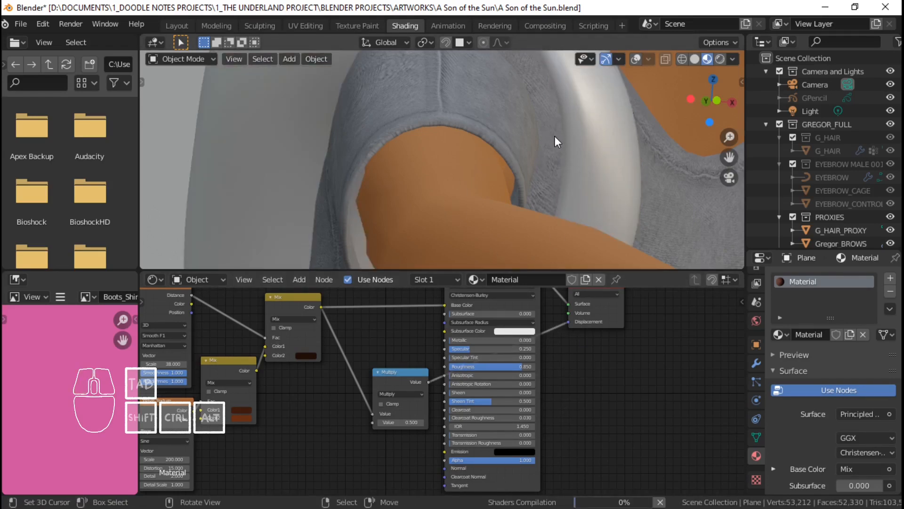
# Step: Try 0.005 as the Multiply node's value, set it to 0.05 and compare the strap relief
pyautogui.scroll(-2, 608, 132)
pyautogui.keyDown('shift'); pyautogui.moveTo(607, 132); pyautogui.dragTo(588, 199, button='middle'); pyautogui.keyUp('shift')
pyautogui.scroll(2, 588, 200)
pyautogui.doubleClick(404, 421)
pyautogui.write('.')
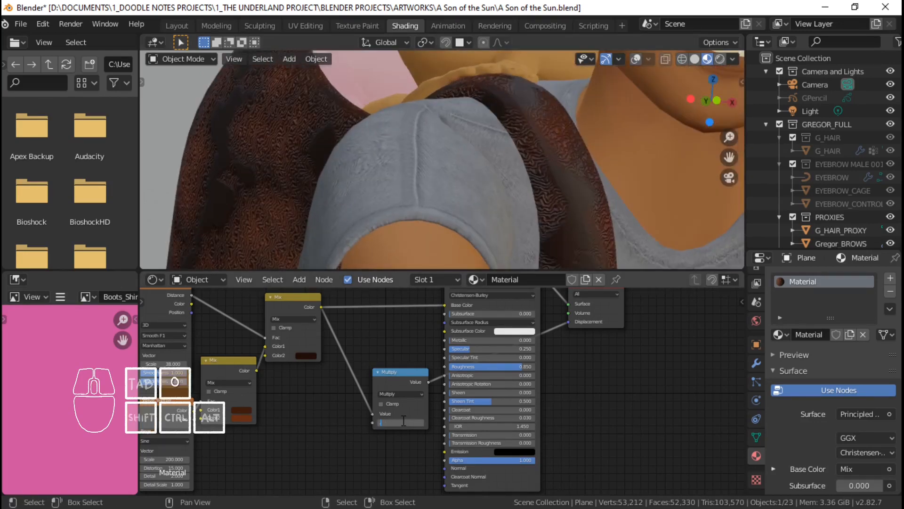
pyautogui.write('005')
pyautogui.click(402, 420)
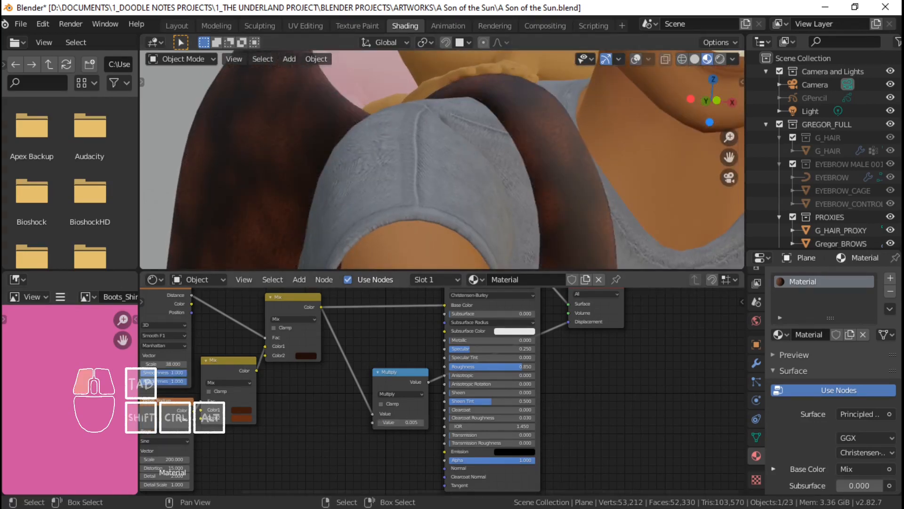
pyautogui.write('.05')
pyautogui.press('Return')
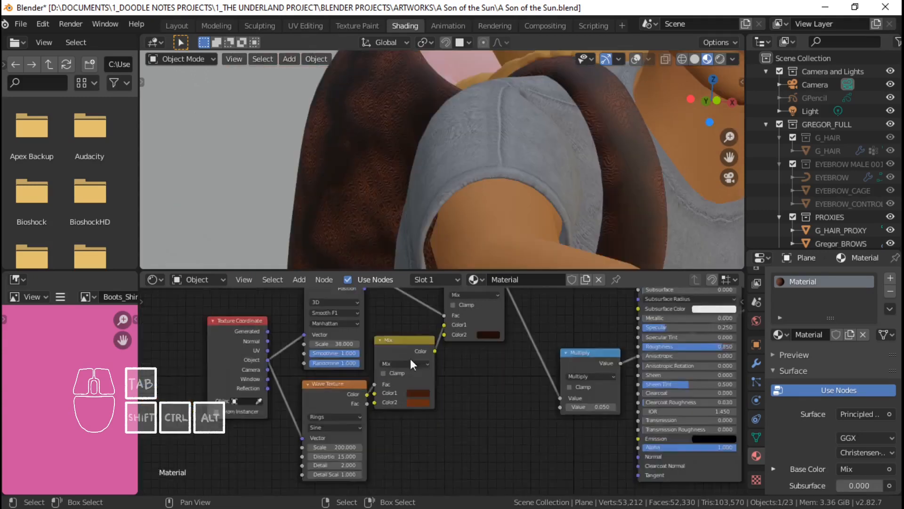
# Step: Adjust the Voronoi Texture's scale to 42.1 and its randomness to 0.25
pyautogui.scroll(4, 411, 358)
pyautogui.moveTo(316, 352); pyautogui.dragTo(366, 373, button='middle')
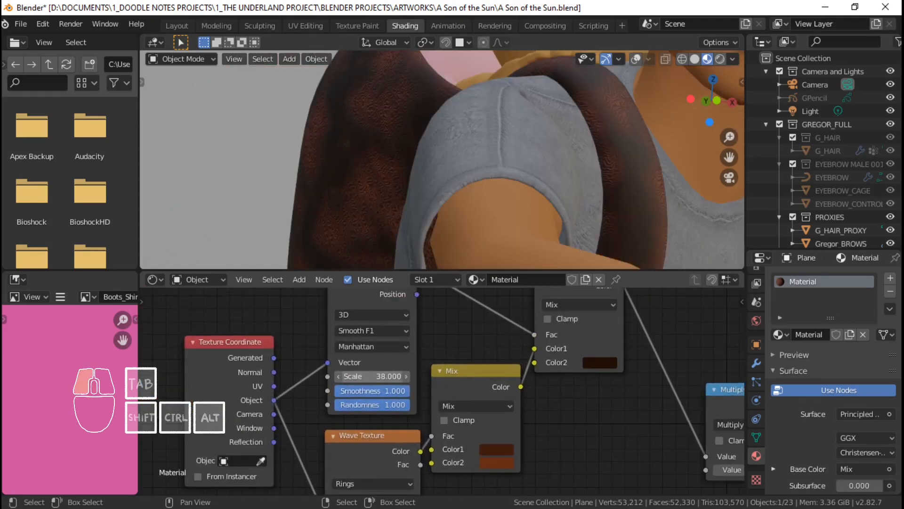
pyautogui.moveTo(372, 376); pyautogui.dragTo(347, 405)
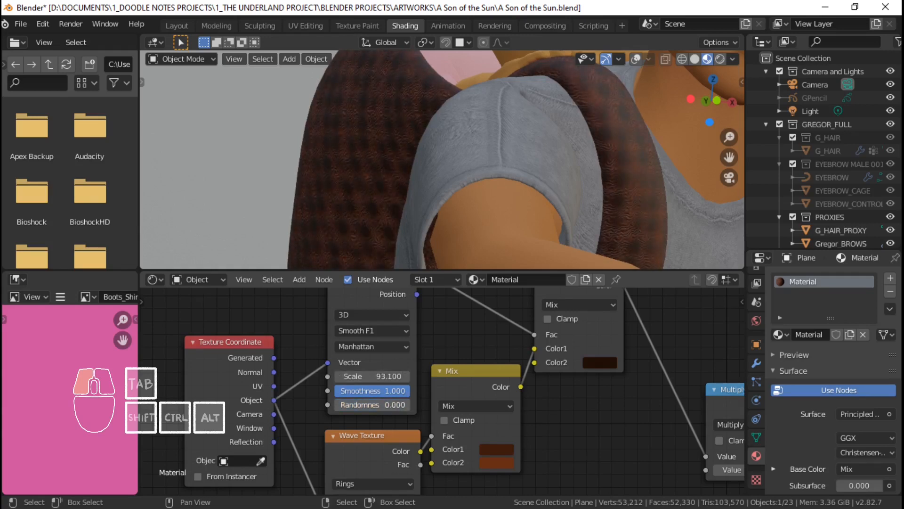
# Step: Feed the Voronoi Texture's Vector from the Normal coordinates and set its scale to 35
pyautogui.moveTo(274, 372); pyautogui.dragTo(334, 360)
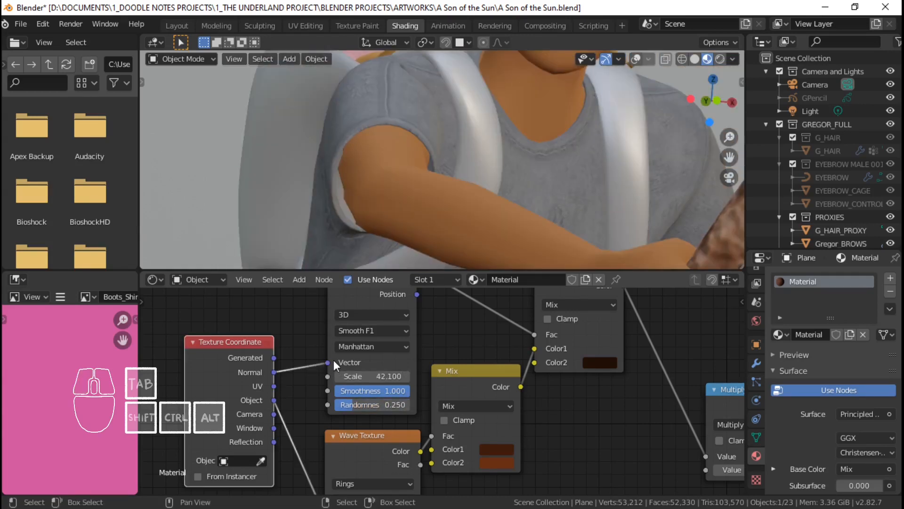
pyautogui.scroll(-2, 504, 171)
pyautogui.keyDown('shift'); pyautogui.moveTo(505, 118); pyautogui.dragTo(502, 150, button='middle'); pyautogui.keyUp('shift')
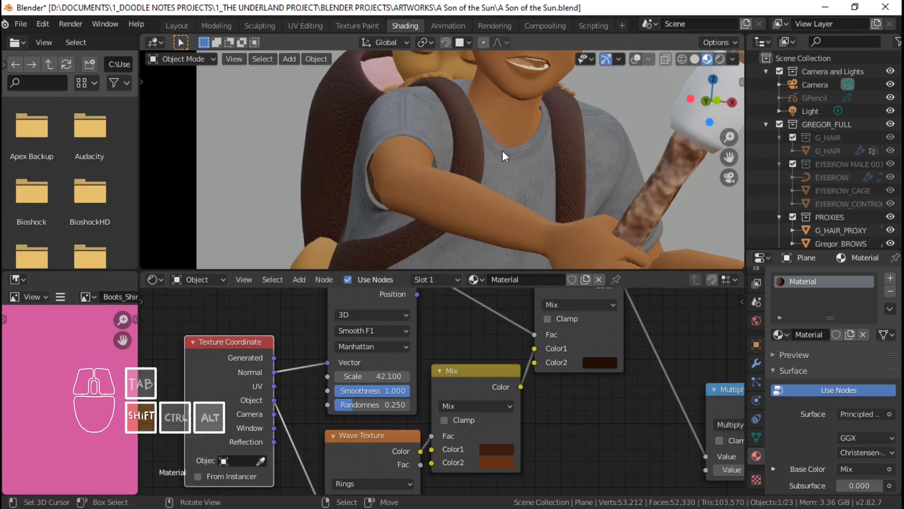
pyautogui.scroll(2, 502, 151)
pyautogui.doubleClick(378, 374)
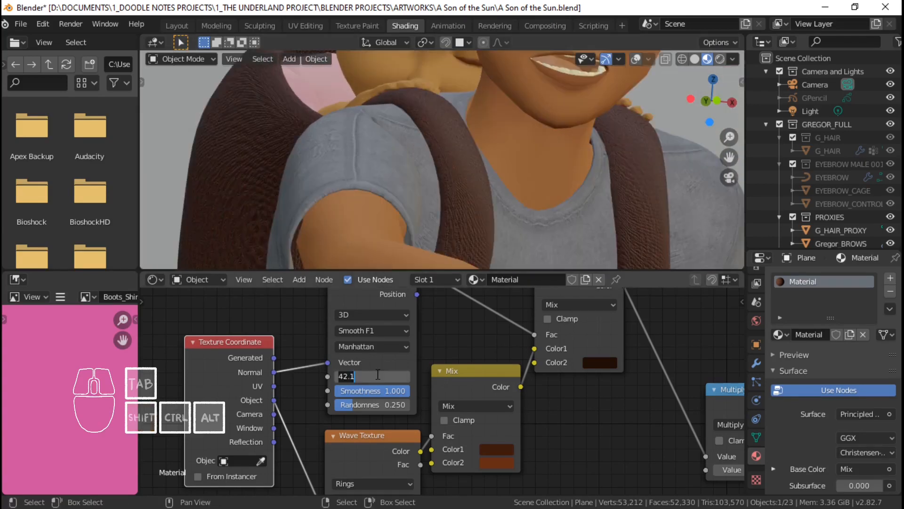
pyautogui.write('35')
pyautogui.press('Return')
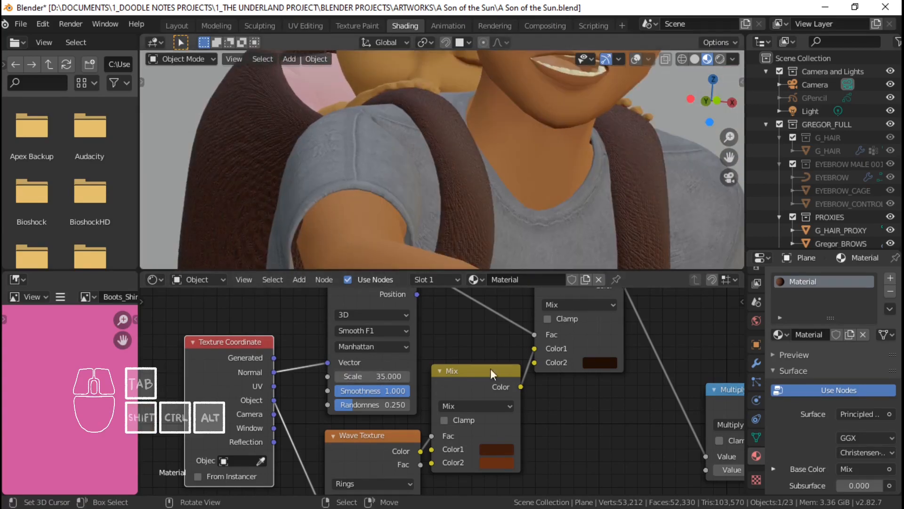
# Step: Insert a new Mix node on the link into the Multiply node and arrange the two nodes side by side
pyautogui.moveTo(572, 362); pyautogui.dragTo(426, 370, button='middle')
pyautogui.hotkey('shift', 'a')
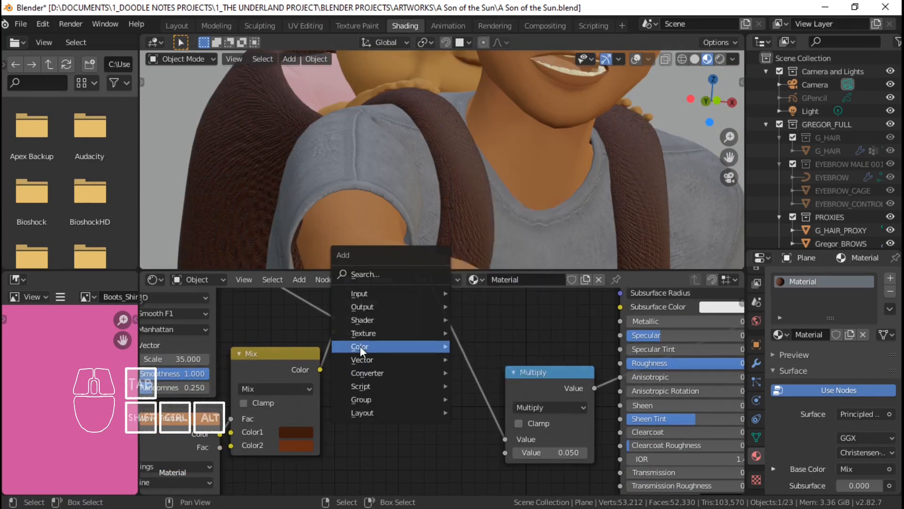
pyautogui.moveTo(436, 346)
pyautogui.click(484, 418)
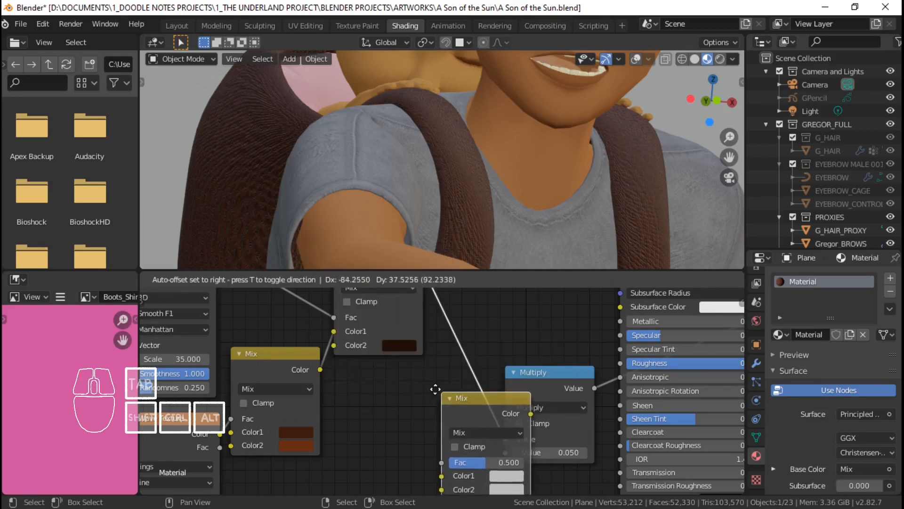
pyautogui.click(435, 389)
pyautogui.moveTo(512, 414); pyautogui.dragTo(454, 386, button='middle')
pyautogui.click(456, 369)
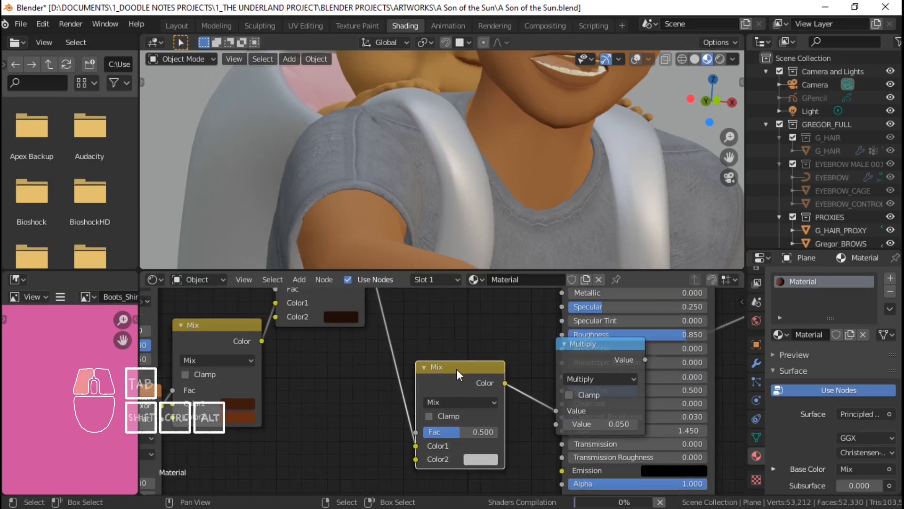
pyautogui.moveTo(415, 373); pyautogui.dragTo(365, 386)
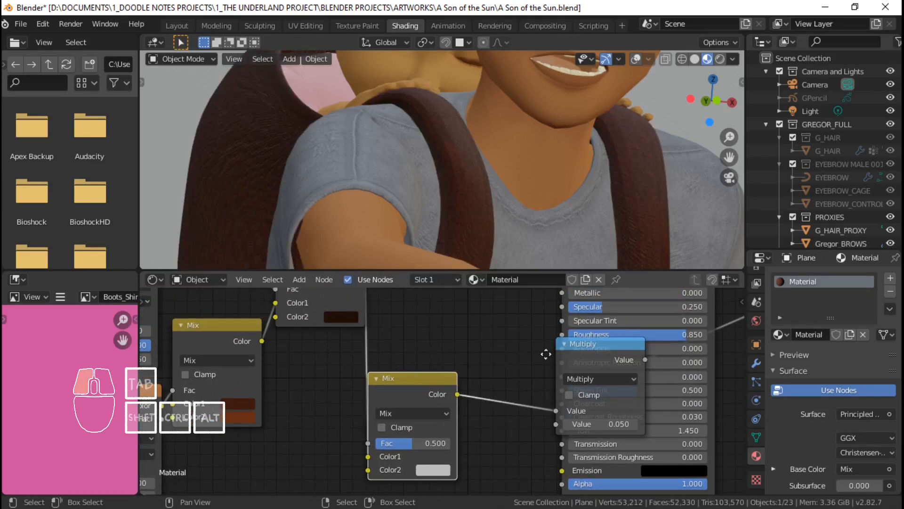
pyautogui.moveTo(546, 354); pyautogui.dragTo(466, 341)
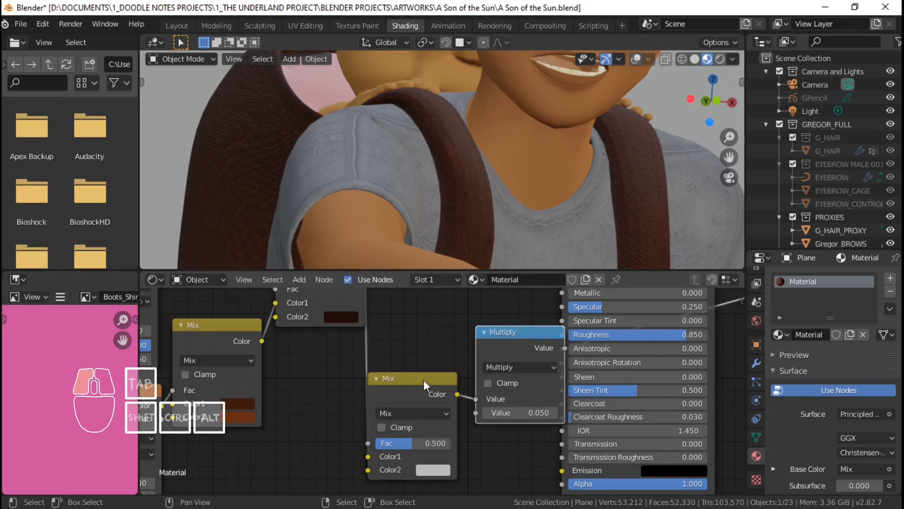
pyautogui.moveTo(423, 380); pyautogui.dragTo(431, 348)
# Step: Add a Noise Texture node and link its Color to Color2 of the Mix node feeding the Multiply node
pyautogui.moveTo(387, 367); pyautogui.dragTo(427, 334, button='middle')
pyautogui.hotkey('shift', 'a')
pyautogui.moveTo(324, 389)
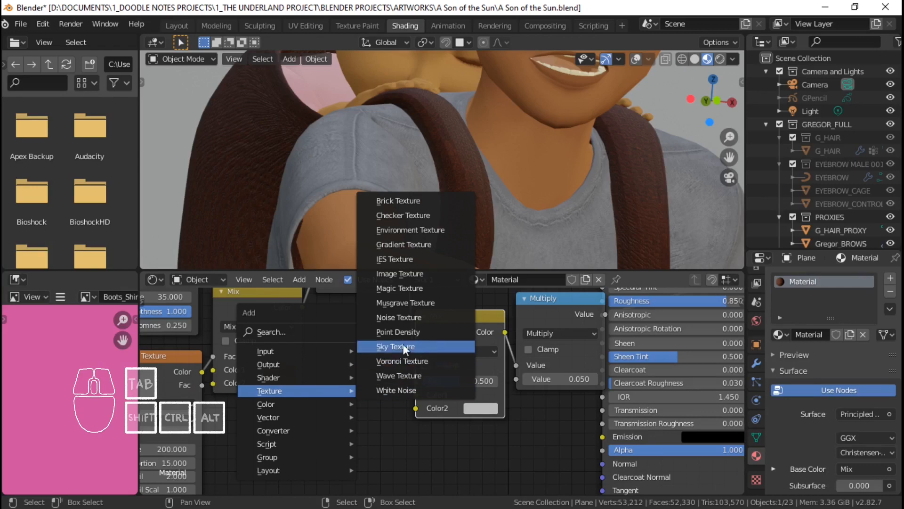
pyautogui.click(405, 317)
pyautogui.click(410, 374)
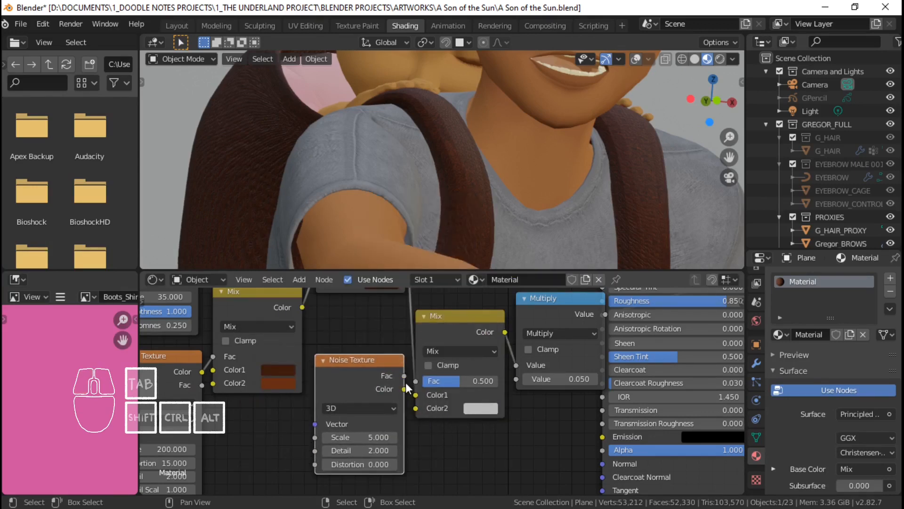
pyautogui.moveTo(405, 388); pyautogui.dragTo(416, 406)
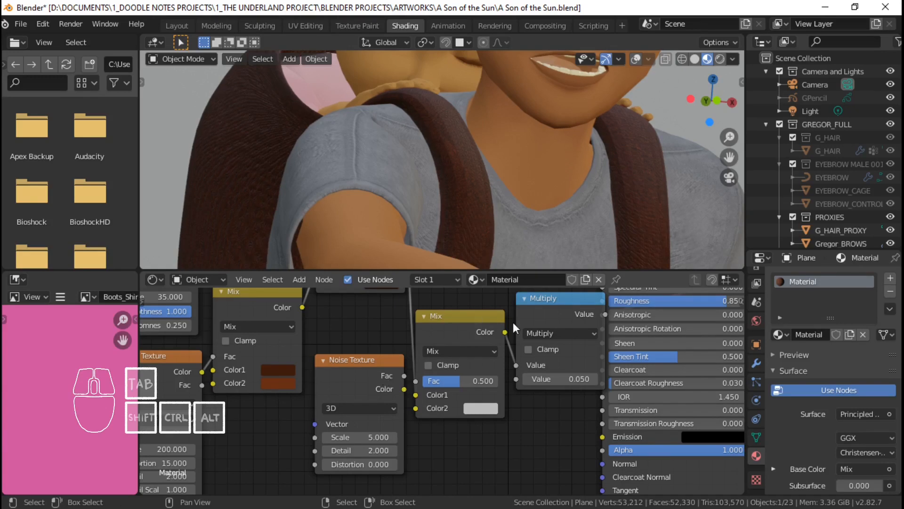
pyautogui.scroll(-4, 513, 322)
pyautogui.moveTo(354, 436); pyautogui.dragTo(373, 419)
pyautogui.scroll(5, 420, 349)
pyautogui.moveTo(318, 421); pyautogui.dragTo(441, 424)
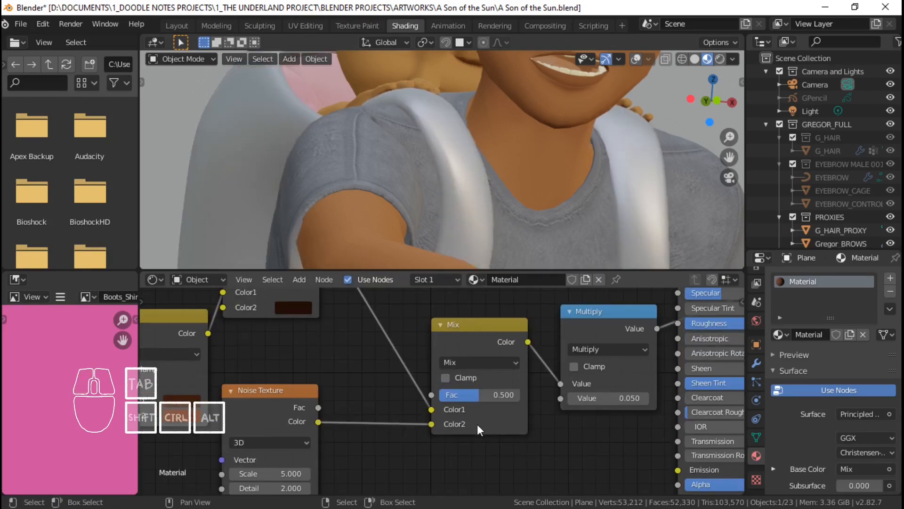
# Step: Save the file and set the scale of the Noise Texture feeding the Mix node to 1000
pyautogui.hotkey('ctrl', 's')
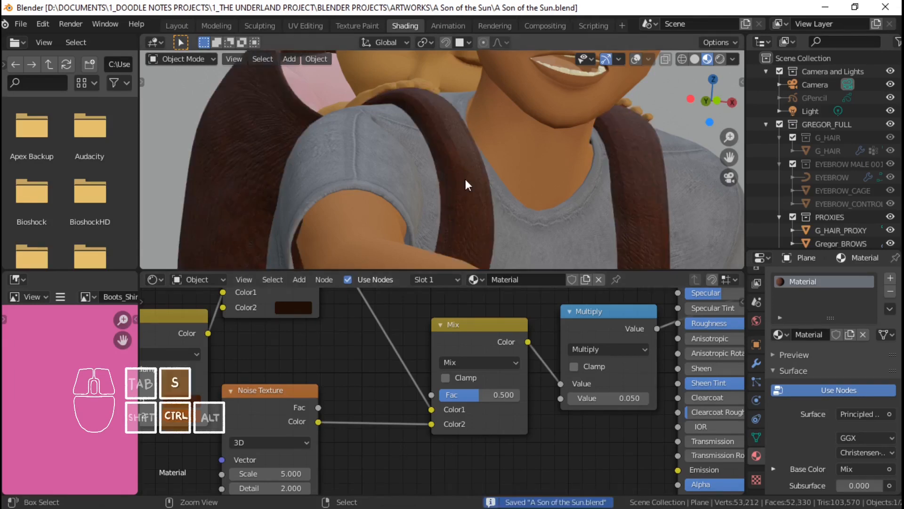
pyautogui.scroll(1, 330, 391)
pyautogui.keyDown('shift'); pyautogui.moveTo(313, 431); pyautogui.dragTo(380, 363, button='middle'); pyautogui.keyUp('shift')
pyautogui.scroll(1, 379, 365)
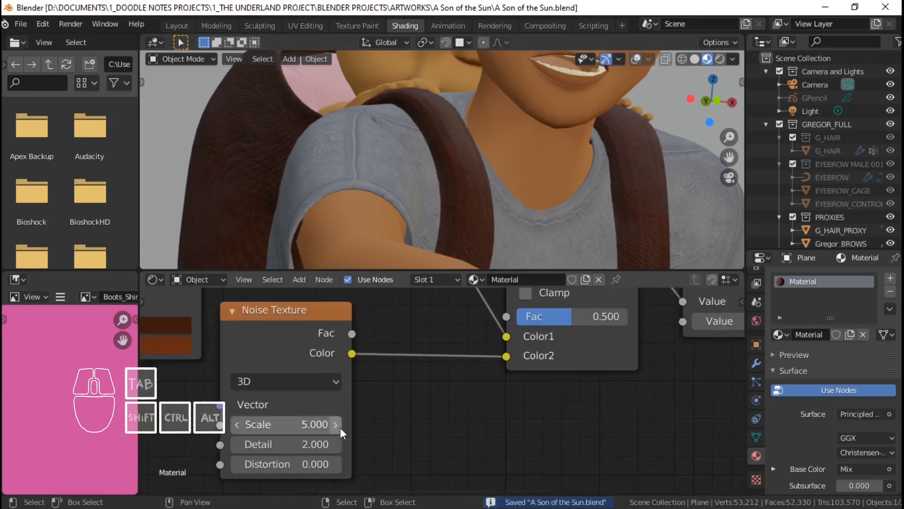
pyautogui.moveTo(282, 424); pyautogui.dragTo(394, 424)
pyautogui.click(281, 427)
pyautogui.write('1000')
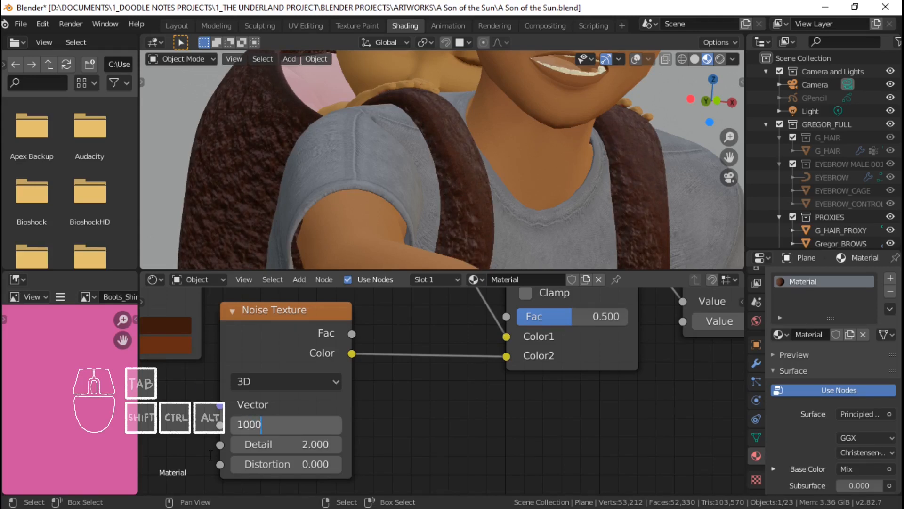
pyautogui.press('Return')
# Step: Try moving the Noise Texture link from the Mix node's Color2 to Fac and return it to Color2
pyautogui.moveTo(436, 395); pyautogui.dragTo(394, 438, button='middle')
pyautogui.moveTo(464, 400); pyautogui.dragTo(464, 363)
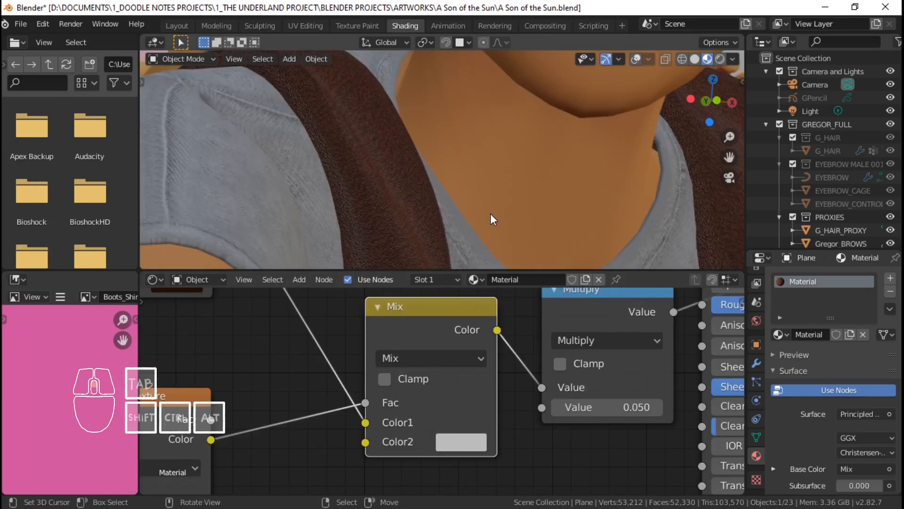
pyautogui.moveTo(359, 401); pyautogui.dragTo(424, 370, button='middle')
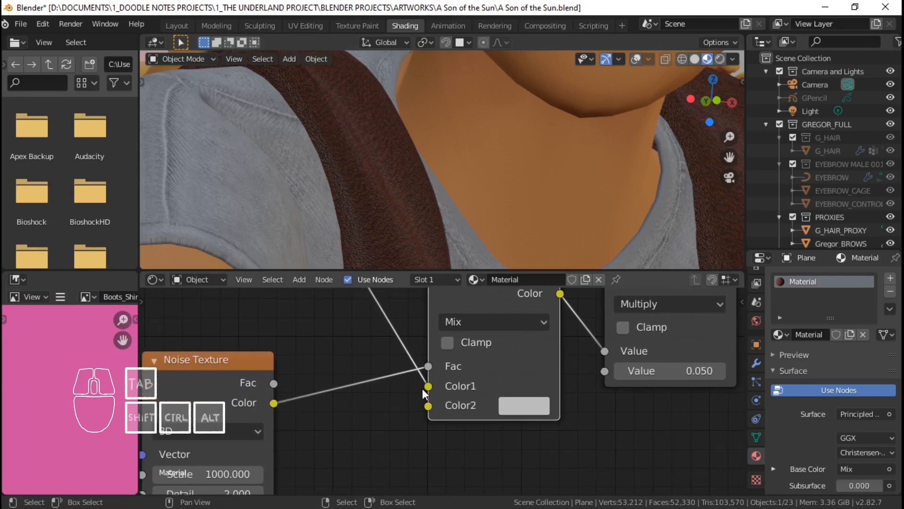
pyautogui.moveTo(429, 366); pyautogui.dragTo(429, 406)
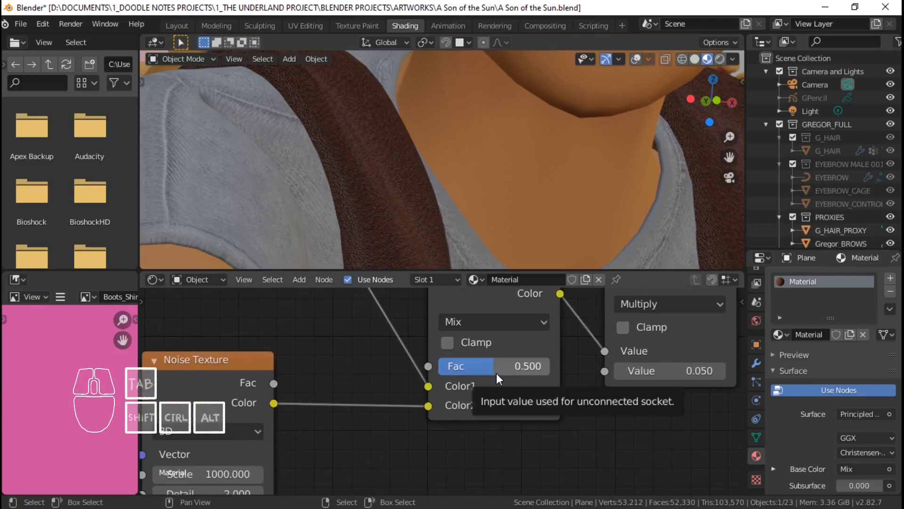
# Step: Feed the Noise Texture's Vector from the Texture Coordinate node's Object output
pyautogui.scroll(-7, 320, 374)
pyautogui.moveTo(209, 355); pyautogui.dragTo(340, 375, button='middle')
pyautogui.scroll(-2, 340, 375)
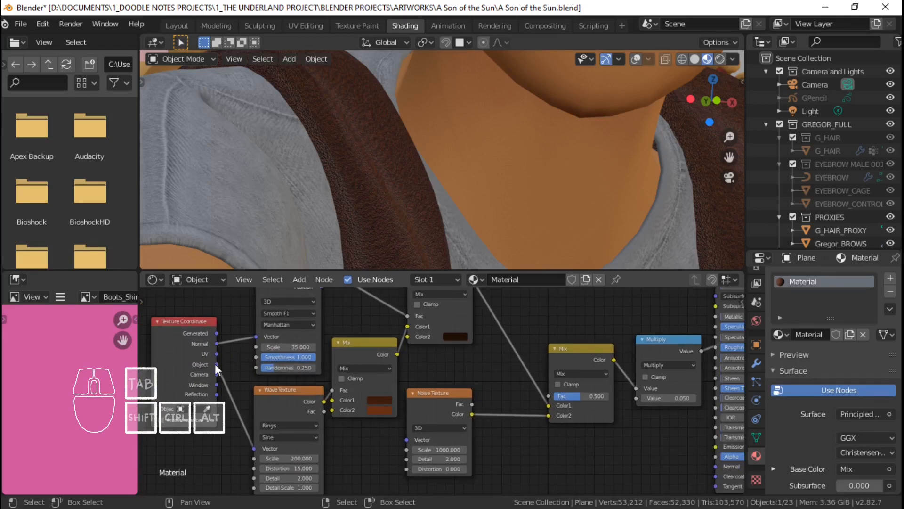
pyautogui.moveTo(216, 364)
pyautogui.mouseDown()
pyautogui.moveTo(422, 451)
pyautogui.moveTo(407, 440)
pyautogui.mouseUp()
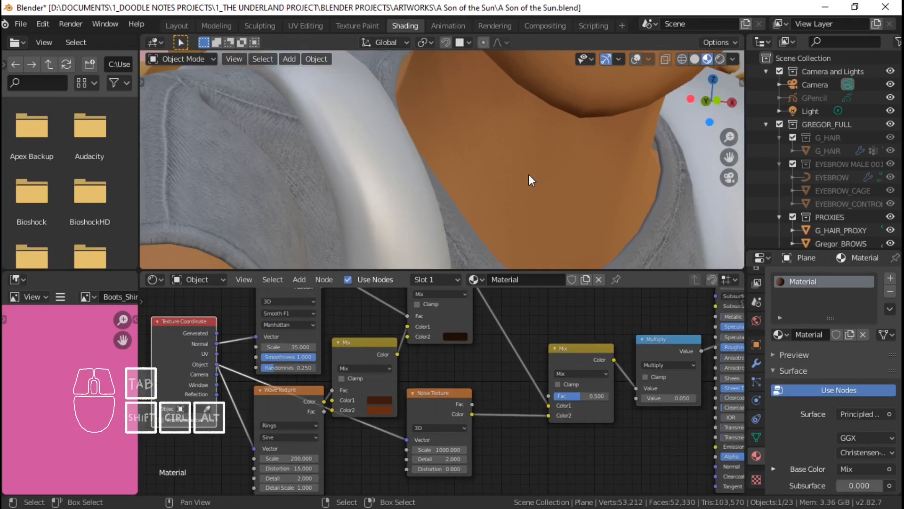
# Step: Try a Fac of 0.25 on the Mix node feeding the Multiply node and settle on 0.005
pyautogui.doubleClick(583, 396)
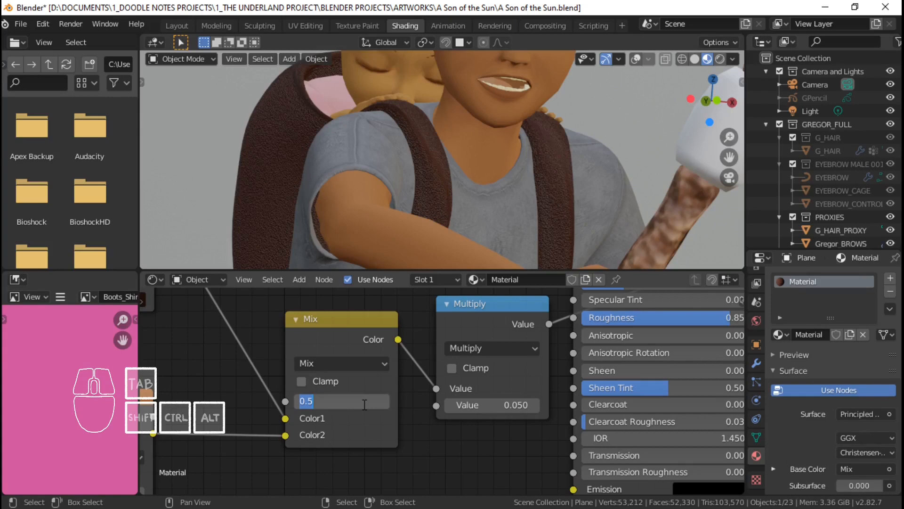
pyautogui.write('.25')
pyautogui.press('Return')
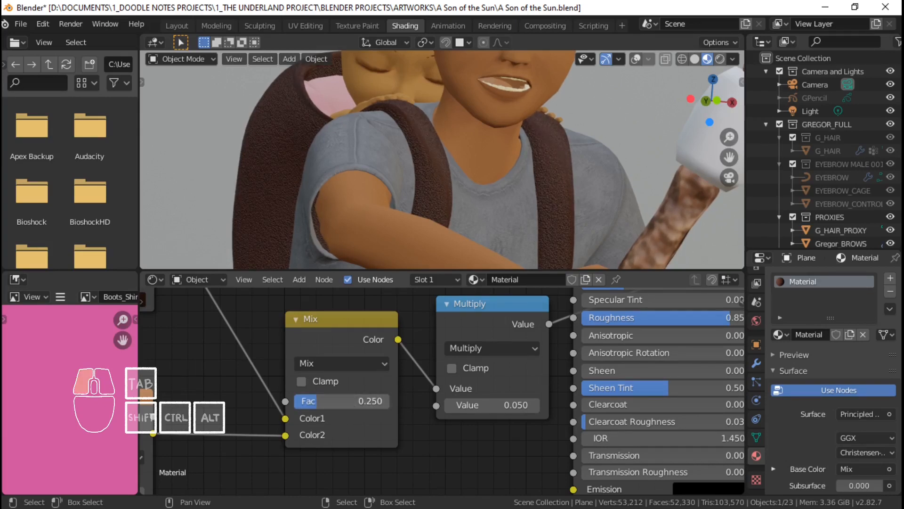
pyautogui.moveTo(325, 401); pyautogui.dragTo(297, 401)
pyautogui.click(330, 401)
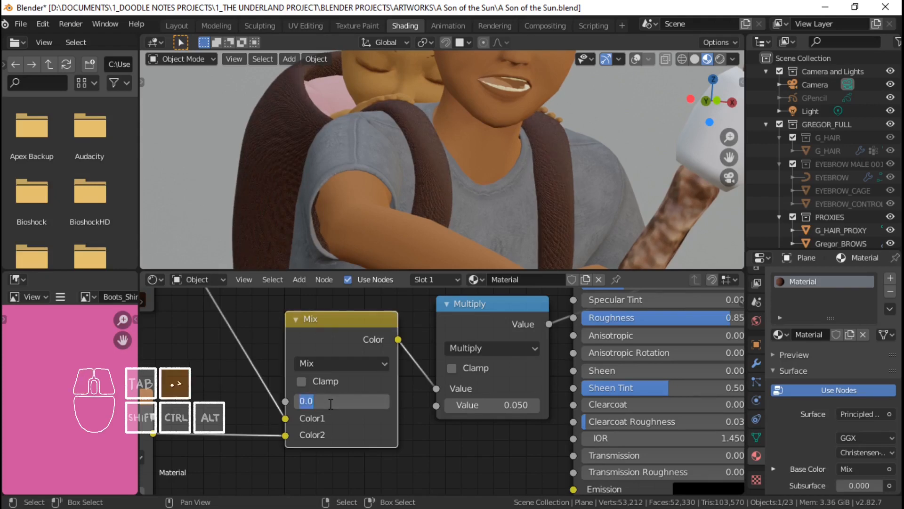
pyautogui.write('.005')
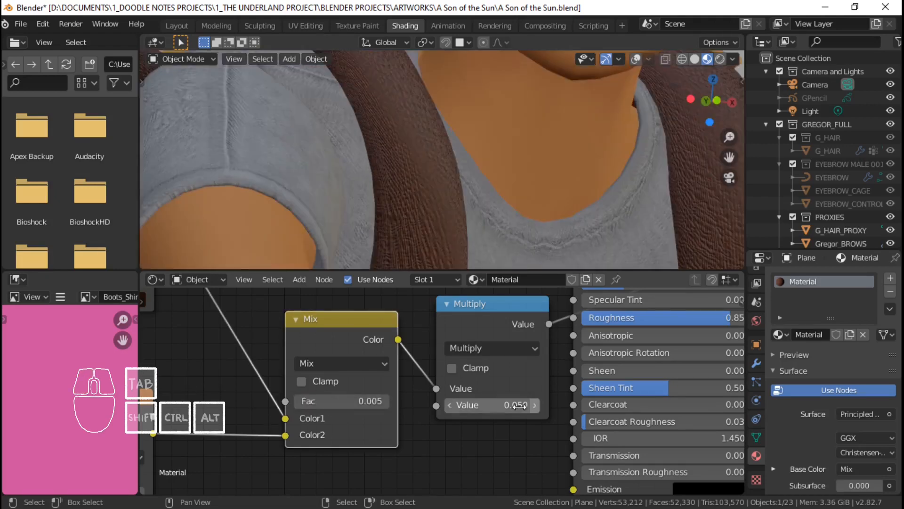
# Step: Set the Multiply node's value to 0.015
pyautogui.click(520, 406)
pyautogui.write('.0')
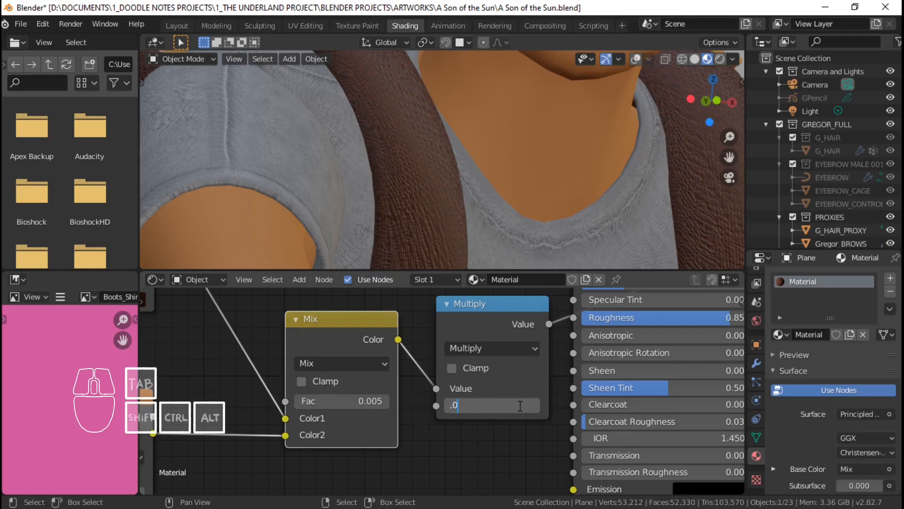
pyautogui.write('15')
pyautogui.press('Return')
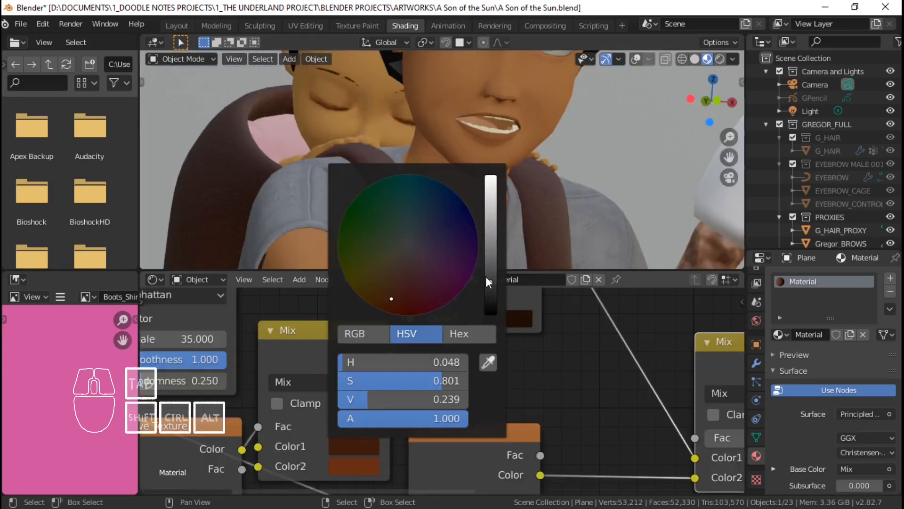
# Step: Brighten Color1 to orange-brown and darken Color2 to dark brown on the Mix node driven by the Wave Texture
pyautogui.moveTo(486, 277); pyautogui.dragTo(491, 262)
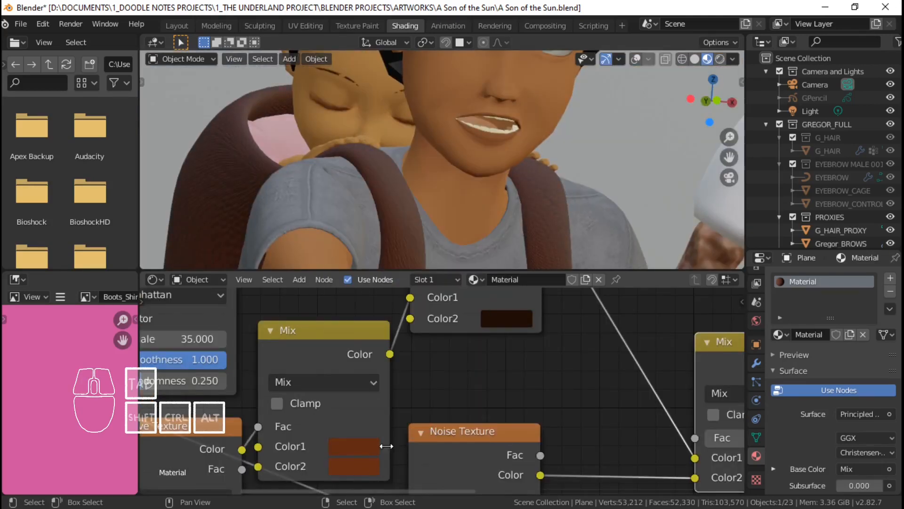
pyautogui.click(360, 466)
pyautogui.moveTo(490, 292); pyautogui.dragTo(491, 333)
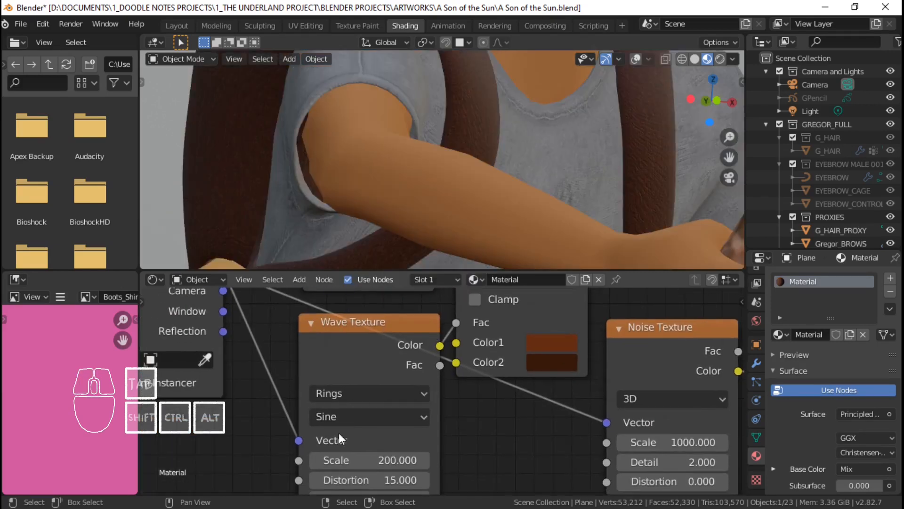
# Step: Try a distortion of 5 on the Wave Texture and settle on 0
pyautogui.scroll(2, 380, 427)
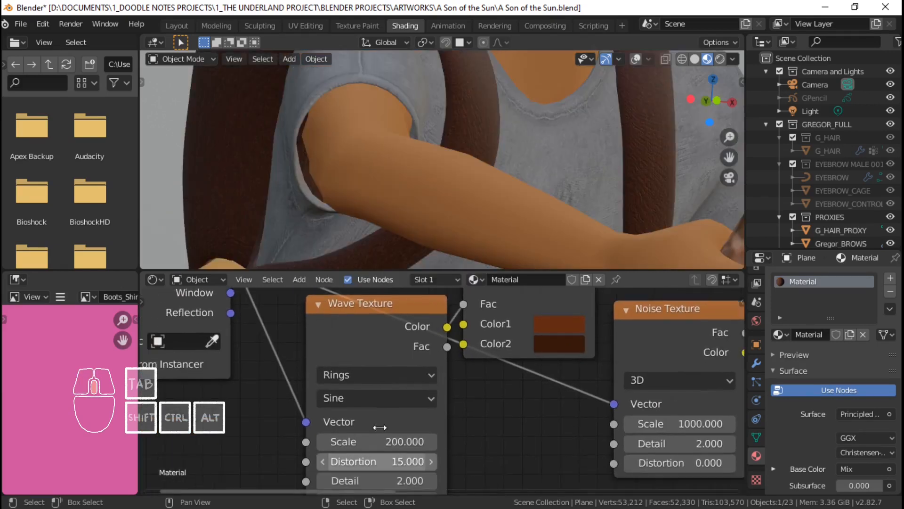
pyautogui.moveTo(379, 427); pyautogui.dragTo(389, 386, button='middle')
pyautogui.click(397, 416)
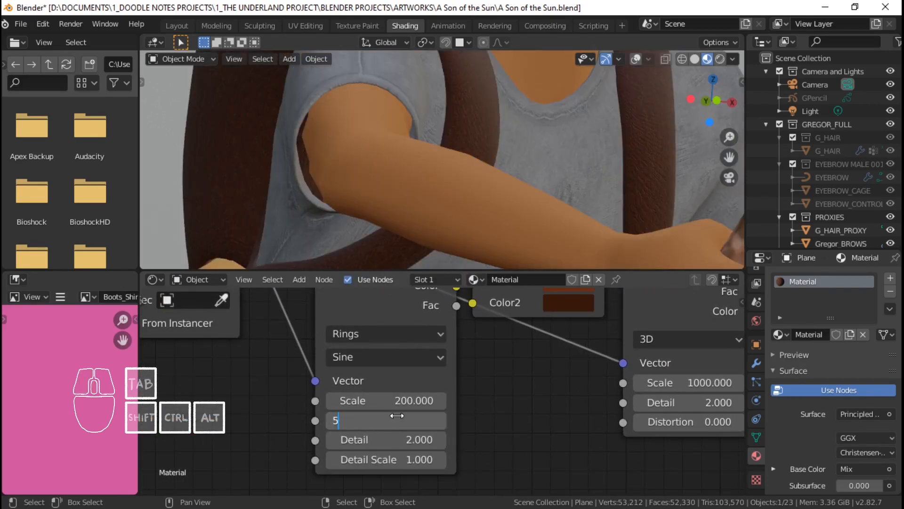
pyautogui.write('5')
pyautogui.press('Return')
pyautogui.scroll(4, 244, 148)
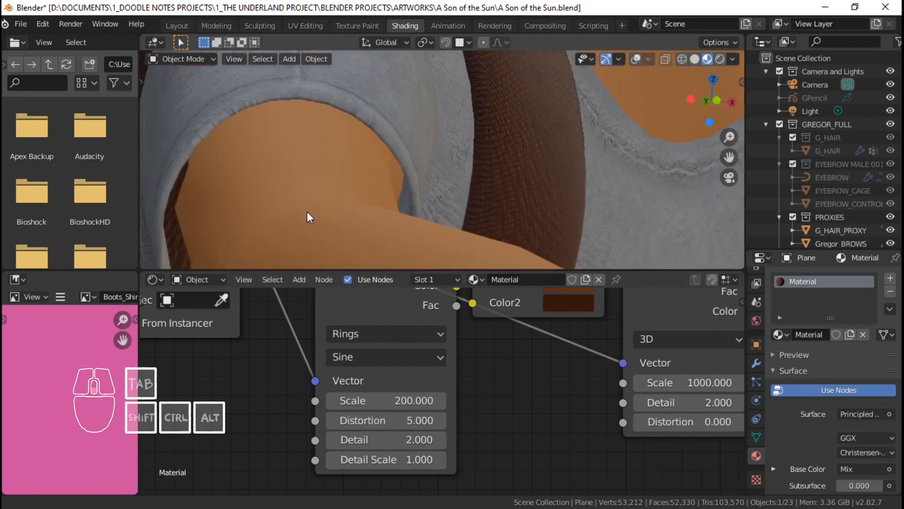
pyautogui.scroll(2, 307, 216)
pyautogui.click(397, 420)
pyautogui.write('0')
pyautogui.press('Return')
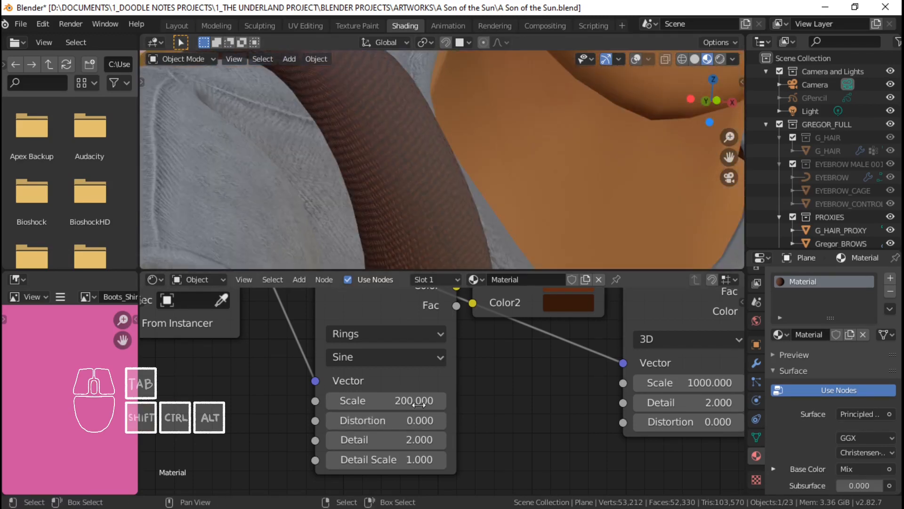
# Step: Set the Wave Texture's detail to 10
pyautogui.moveTo(379, 439); pyautogui.dragTo(405, 439)
pyautogui.click(371, 439)
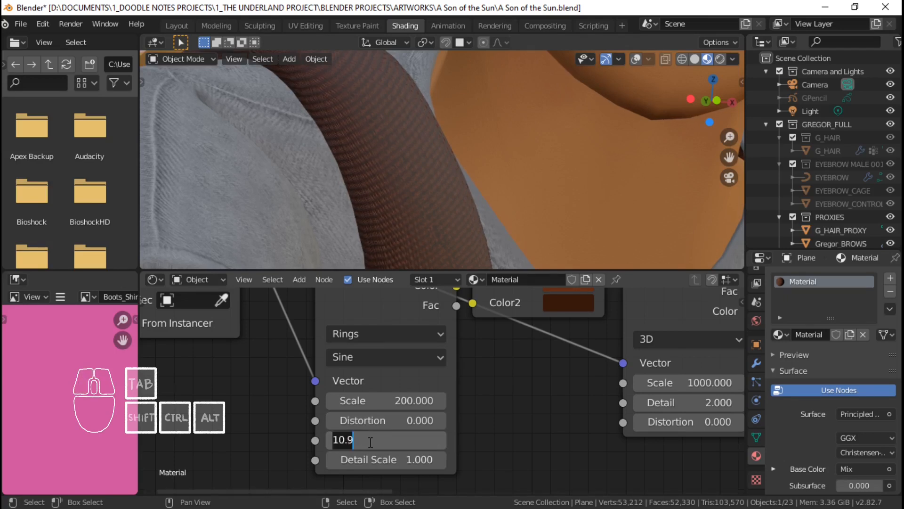
pyautogui.write('1')
pyautogui.press('Return')
# Step: Examine the leather pattern on the backpack and its straps up close and from farther away
pyautogui.scroll(-8, 501, 258)
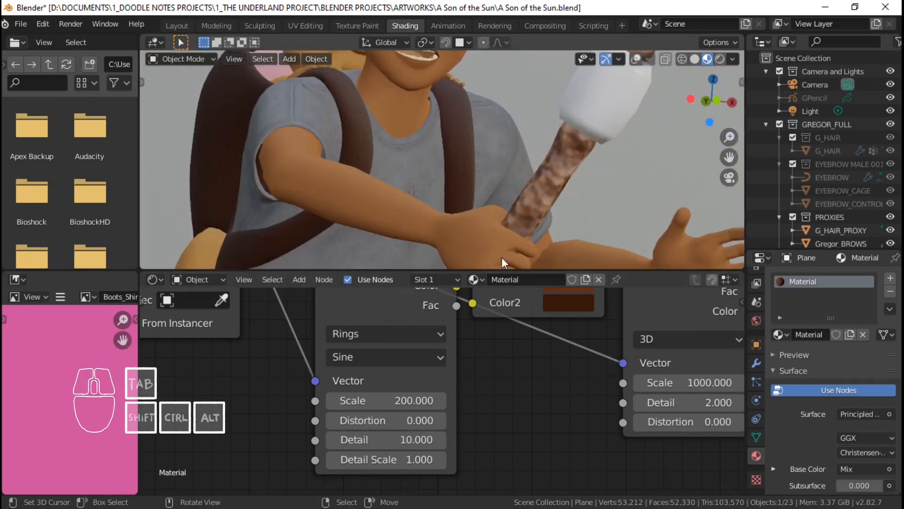
pyautogui.moveTo(495, 356); pyautogui.dragTo(383, 405, button='middle')
pyautogui.scroll(-2, 440, 143)
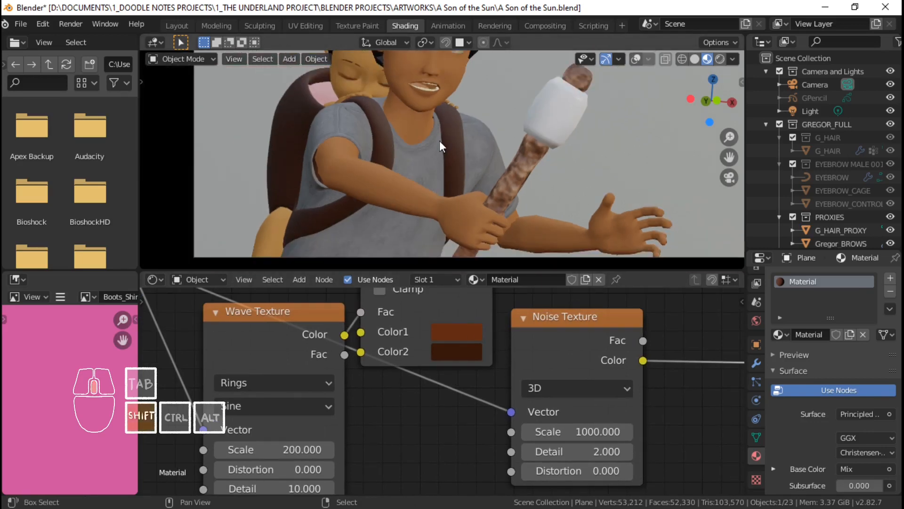
pyautogui.keyDown('shift'); pyautogui.moveTo(440, 140); pyautogui.dragTo(461, 208, button='middle'); pyautogui.keyUp('shift')
pyautogui.scroll(4, 462, 207)
pyautogui.scroll(3, 462, 207)
pyautogui.keyDown('shift'); pyautogui.moveTo(212, 254); pyautogui.dragTo(394, 163, button='middle'); pyautogui.keyUp('shift')
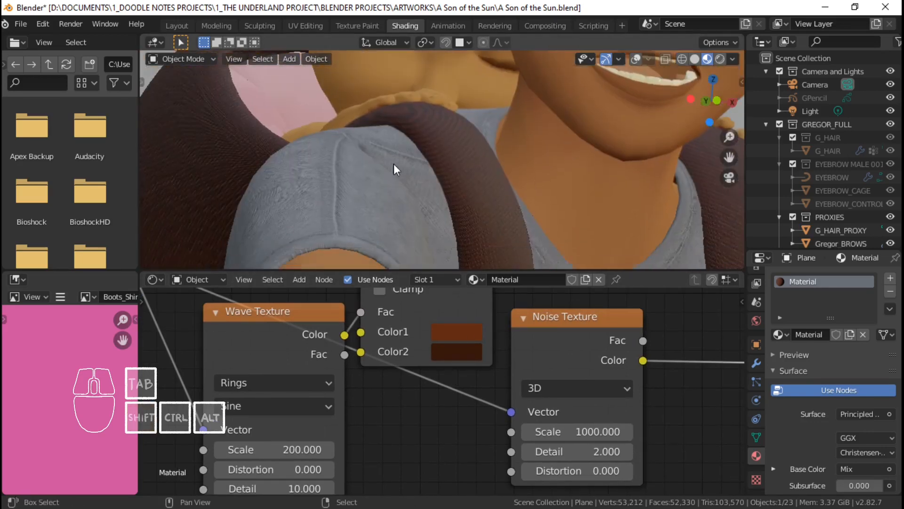
pyautogui.scroll(-5, 522, 195)
pyautogui.scroll(2, 516, 199)
pyautogui.scroll(2, 516, 199)
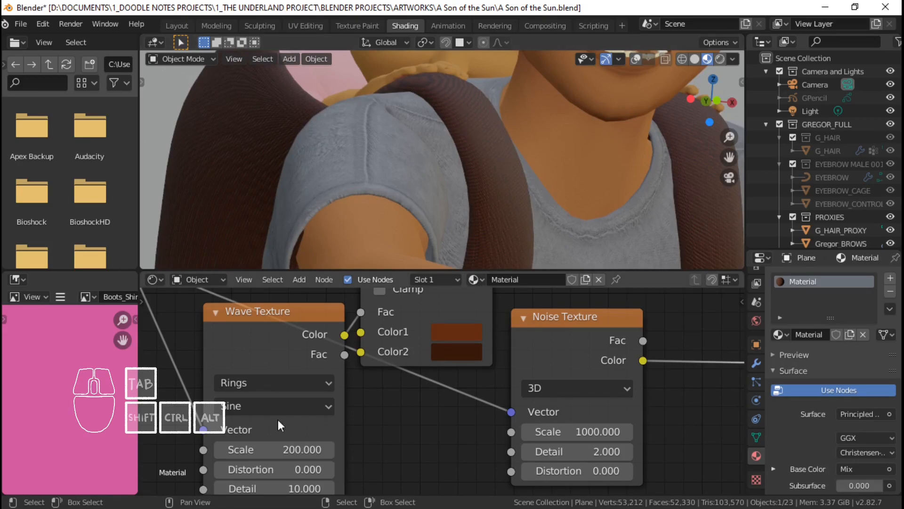
pyautogui.scroll(-6, 249, 150)
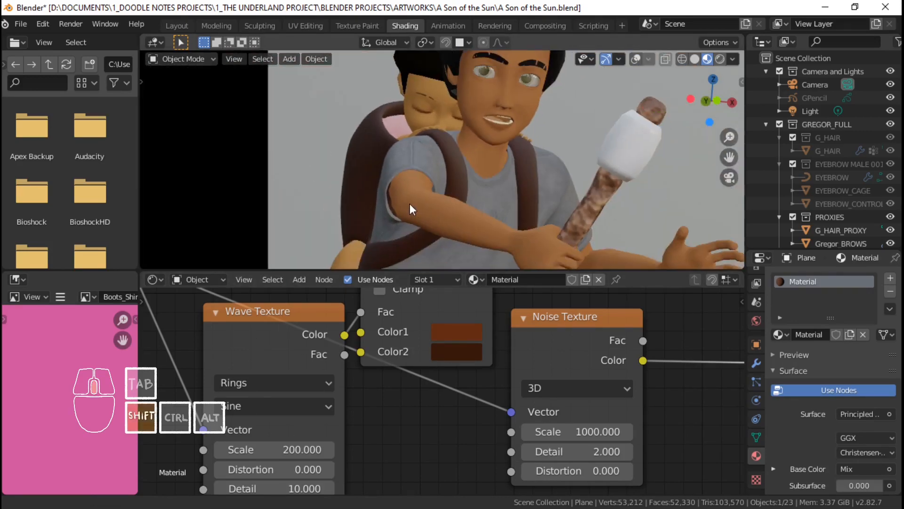
# Step: Rename the backpack's material as BAG
pyautogui.doubleClick(812, 281)
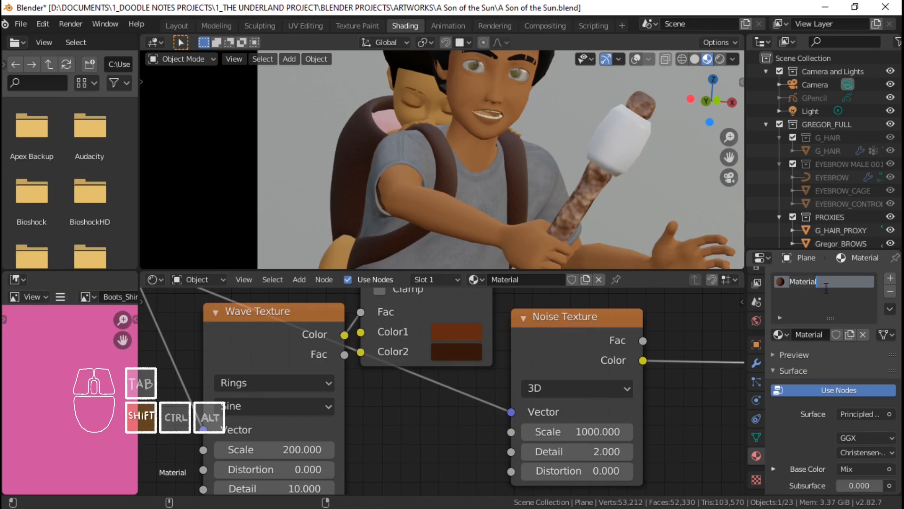
pyautogui.write('BAG')
pyautogui.press('Return')
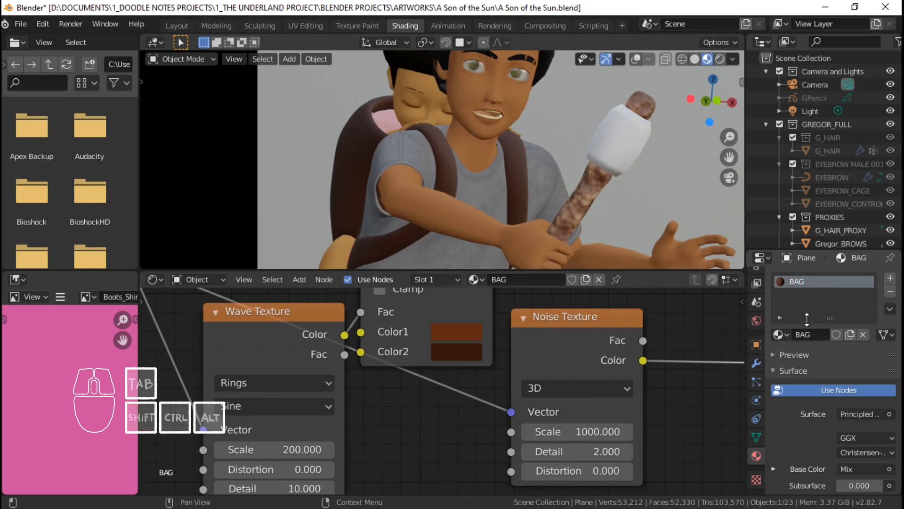
# Step: Add a second material slot to the backpack and fill it with an independent copy of BAG
pyautogui.click(890, 278)
pyautogui.click(779, 360)
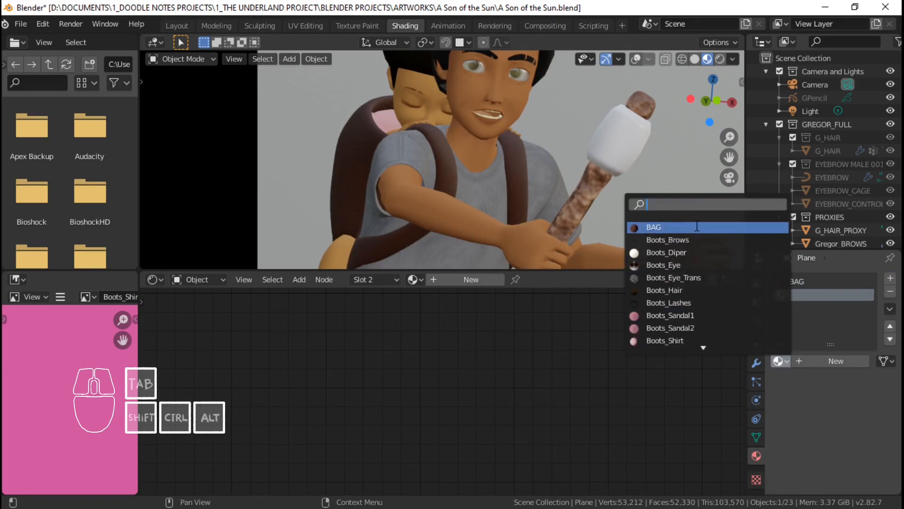
pyautogui.press('Return')
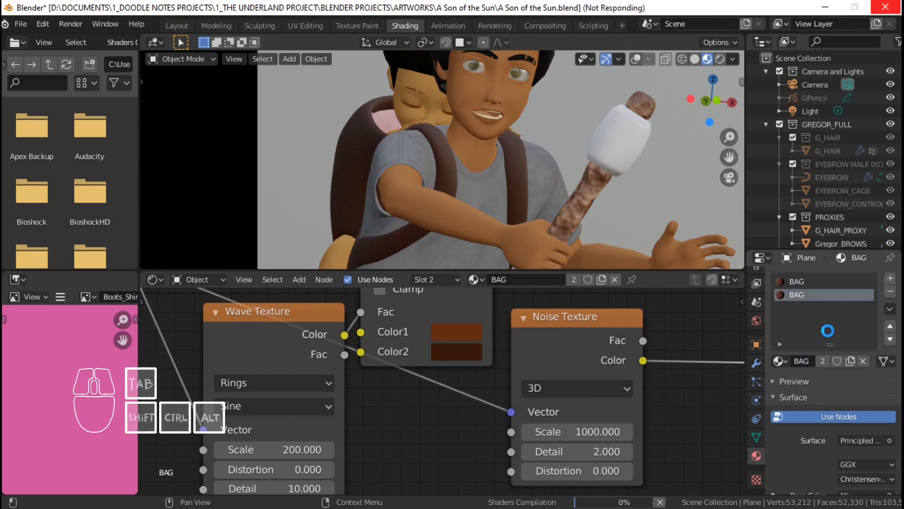
pyautogui.click(819, 362)
# Step: Rename the copied material in the second slot as BAG_Straps
pyautogui.doubleClick(805, 295)
pyautogui.moveTo(805, 295); pyautogui.dragTo(872, 295)
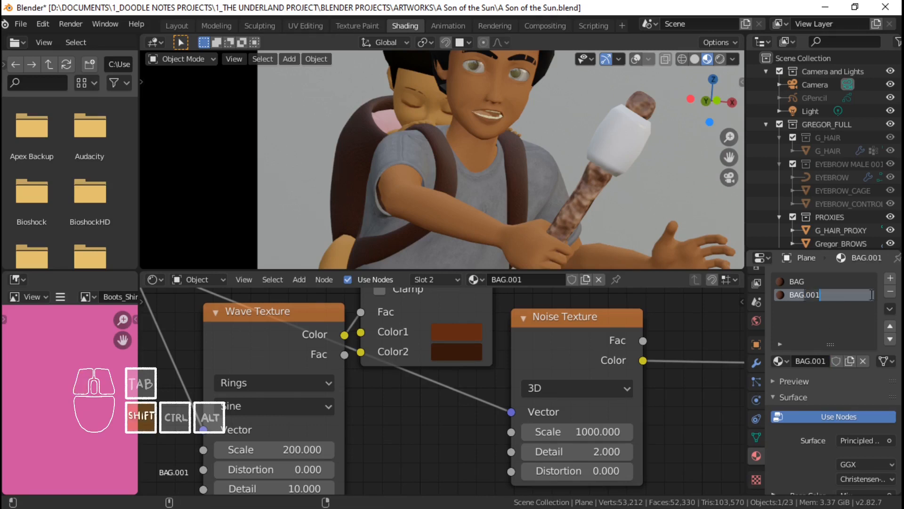
pyautogui.write('_')
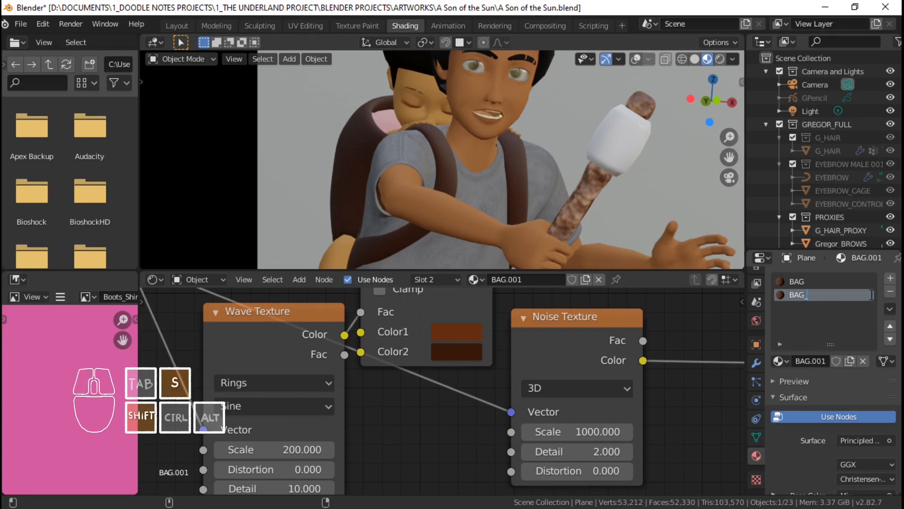
pyautogui.write('Straps')
pyautogui.press('Return')
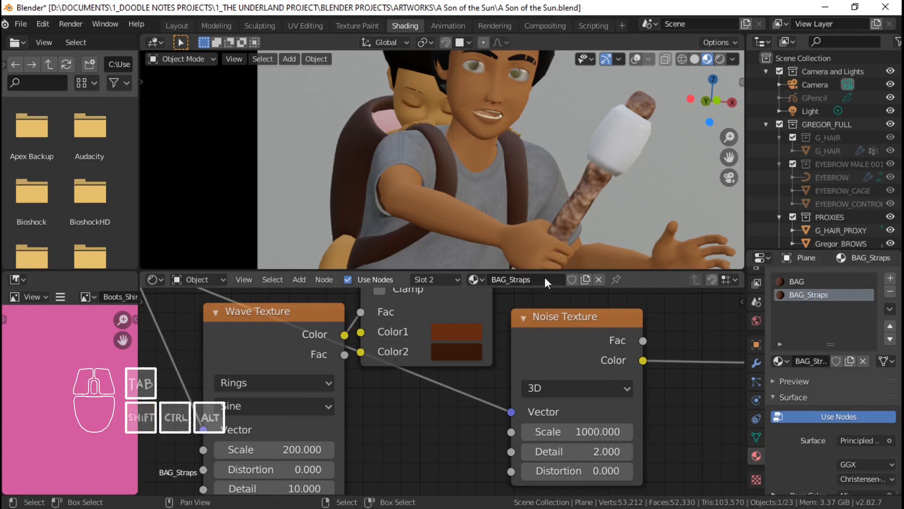
# Step: Assign the BAG_Straps material to all linked geometry of the backpack's straps, with the viewport overlays turned on
pyautogui.press('Tab')
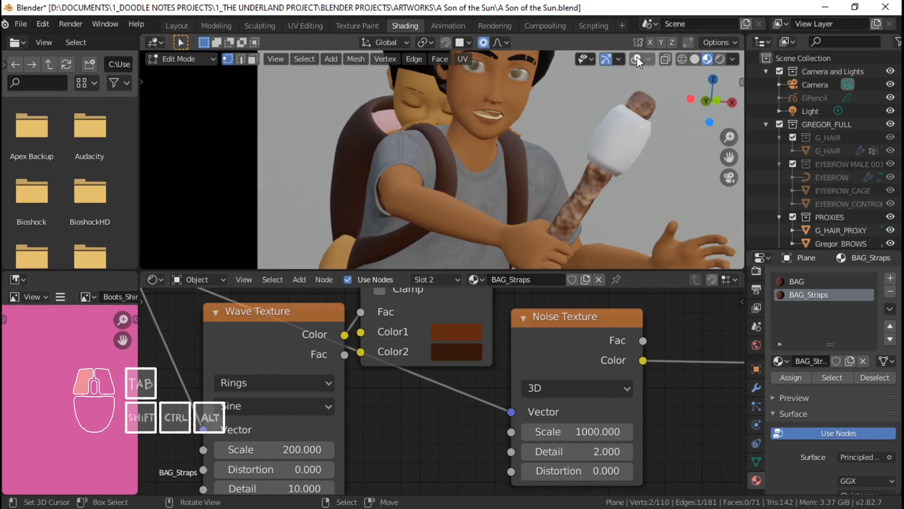
pyautogui.click(636, 59)
pyautogui.press('shift')
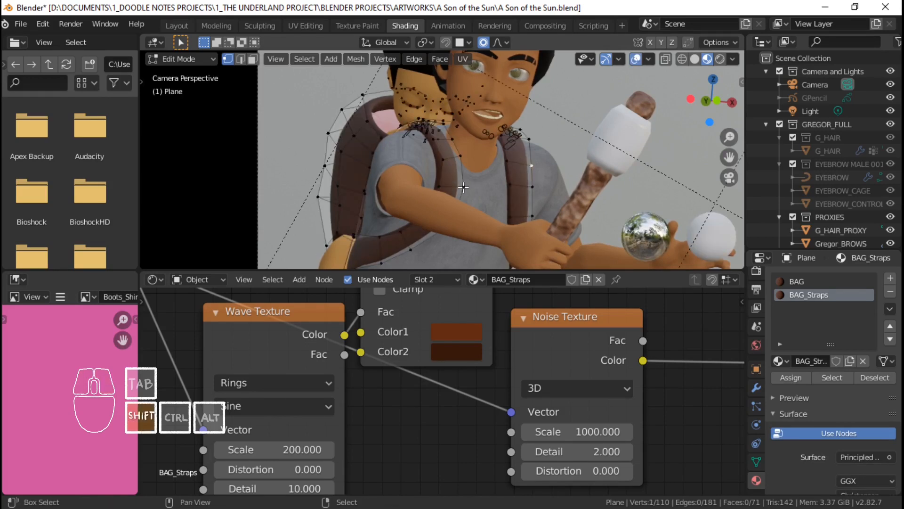
pyautogui.hotkey('ctrl', 'l')
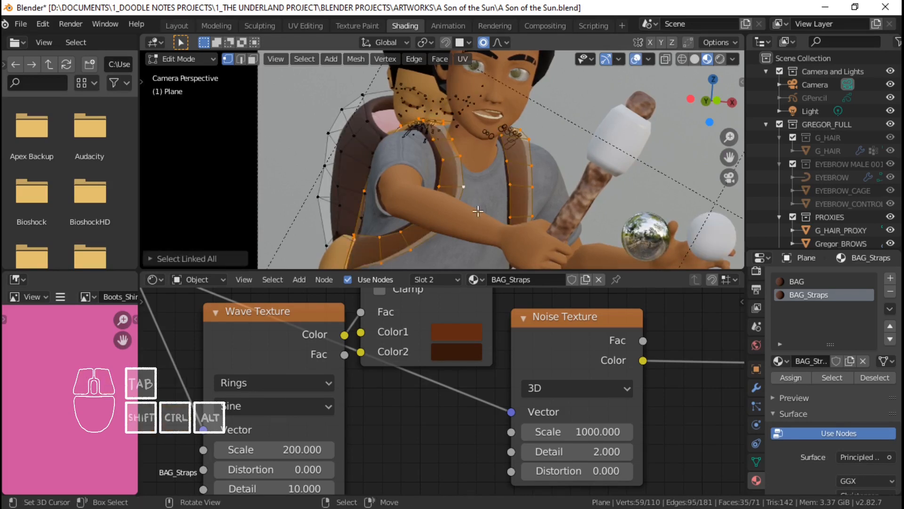
pyautogui.click(784, 378)
pyautogui.press('Tab')
# Step: Lighten the dark brown Color2 of the BAG_Straps Mix node driven by the Voronoi Texture slightly
pyautogui.moveTo(610, 304); pyautogui.dragTo(484, 383, button='middle')
pyautogui.scroll(1, 484, 383)
pyautogui.click(507, 349)
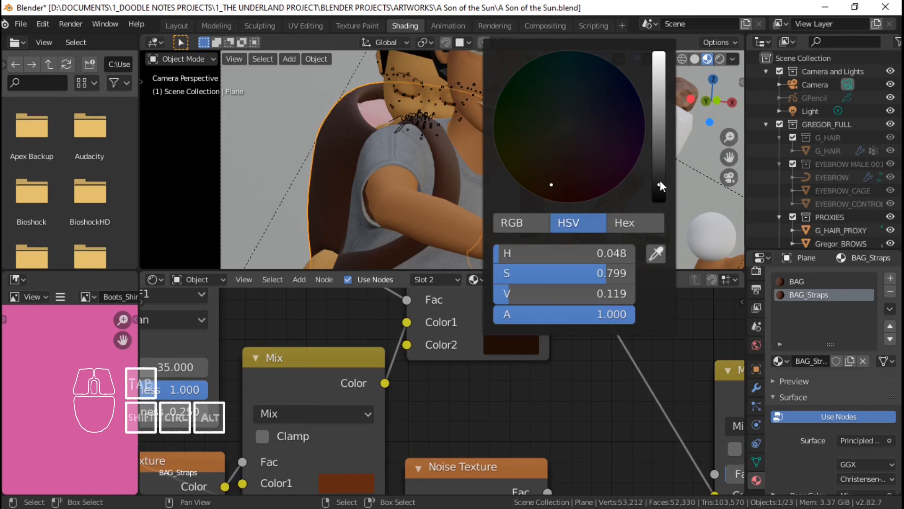
pyautogui.moveTo(541, 294); pyautogui.dragTo(593, 294)
pyautogui.moveTo(330, 189); pyautogui.dragTo(448, 182, button='middle')
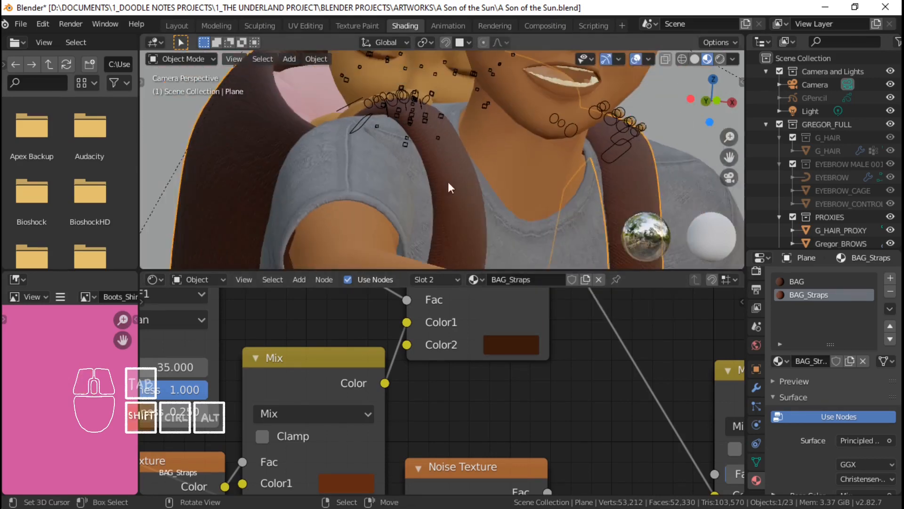
# Step: Change Color1 of the Mix node fed by the Wave Texture to a brighter red and deselect the backpack
pyautogui.click(346, 482)
pyautogui.moveTo(405, 323); pyautogui.dragTo(399, 319)
pyautogui.moveTo(498, 272); pyautogui.dragTo(494, 251)
pyautogui.scroll(-6, 479, 155)
pyautogui.hotkey('alt', 'a')
pyautogui.scroll(4, 479, 154)
pyautogui.keyDown('shift'); pyautogui.moveTo(479, 154); pyautogui.dragTo(480, 158, button='middle'); pyautogui.keyUp('shift')
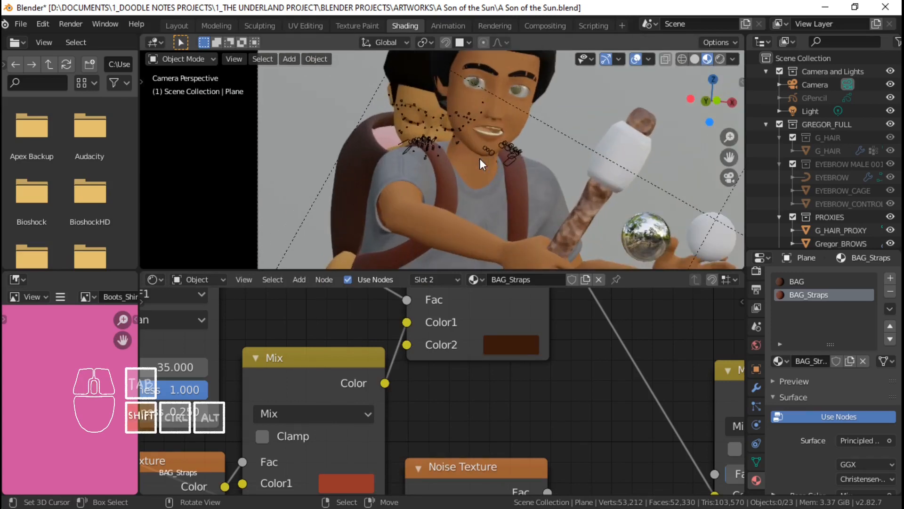
pyautogui.scroll(-1, 480, 158)
pyautogui.scroll(5, 501, 145)
# Step: Try driving the Voronoi Texture's Vector with the Object coordinates, and reconnect the Normal output
pyautogui.moveTo(226, 396); pyautogui.dragTo(425, 325, button='middle')
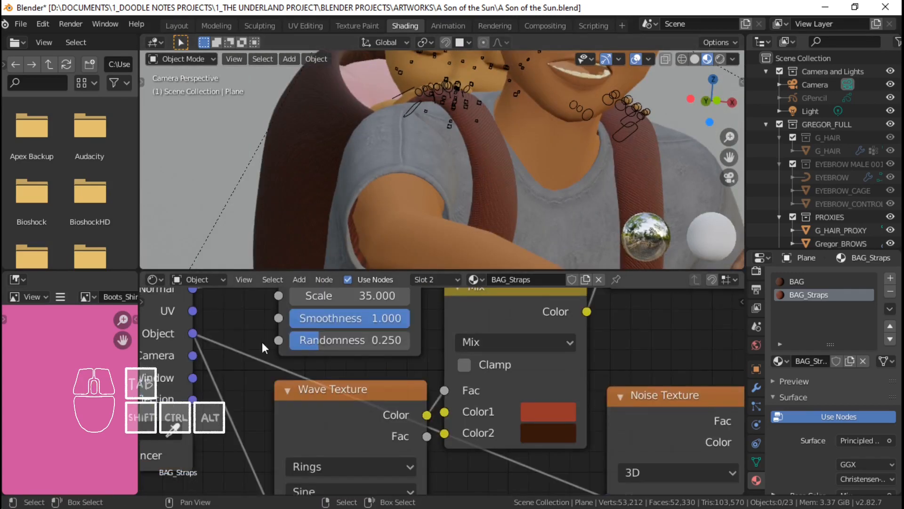
pyautogui.moveTo(210, 319); pyautogui.dragTo(308, 391, button='middle')
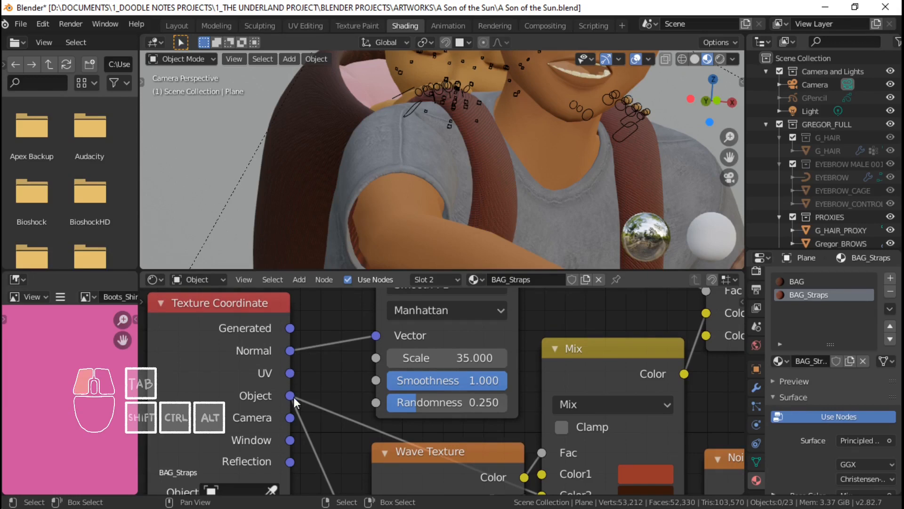
pyautogui.moveTo(292, 396); pyautogui.dragTo(375, 335)
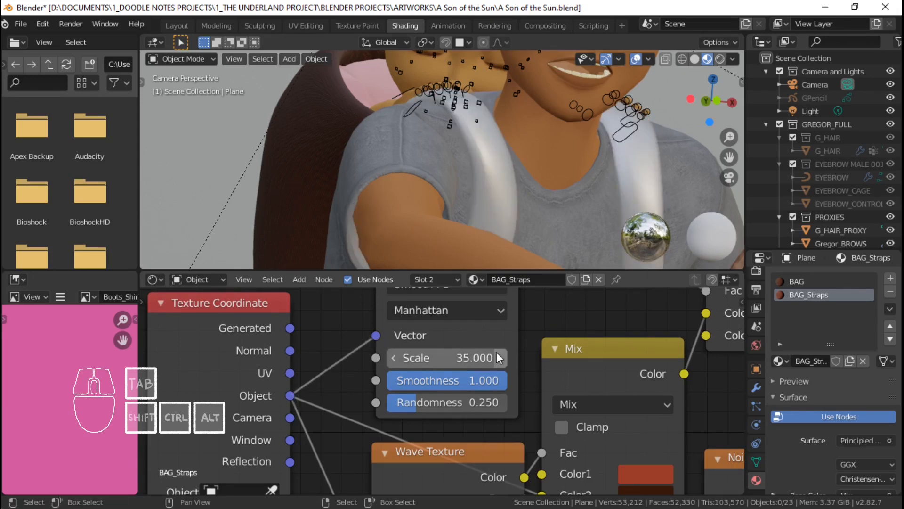
pyautogui.moveTo(499, 343); pyautogui.dragTo(439, 450, button='middle')
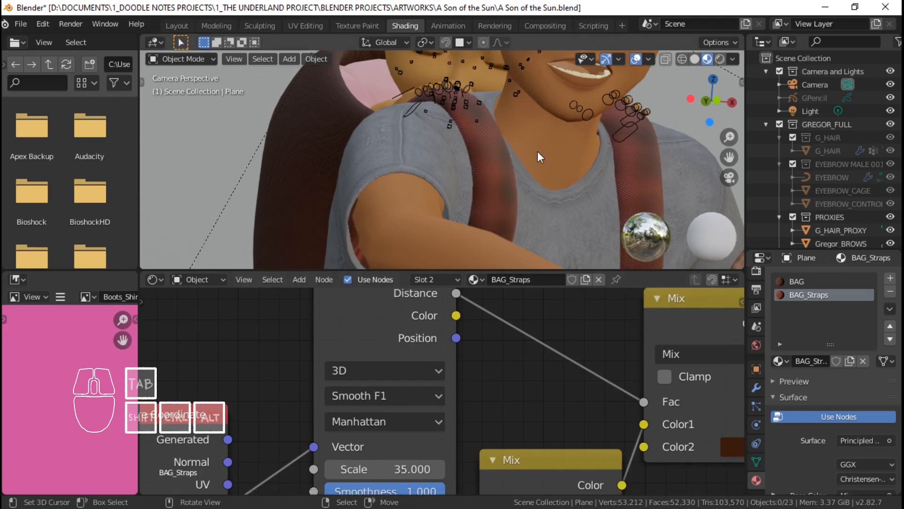
pyautogui.moveTo(228, 463); pyautogui.dragTo(315, 446)
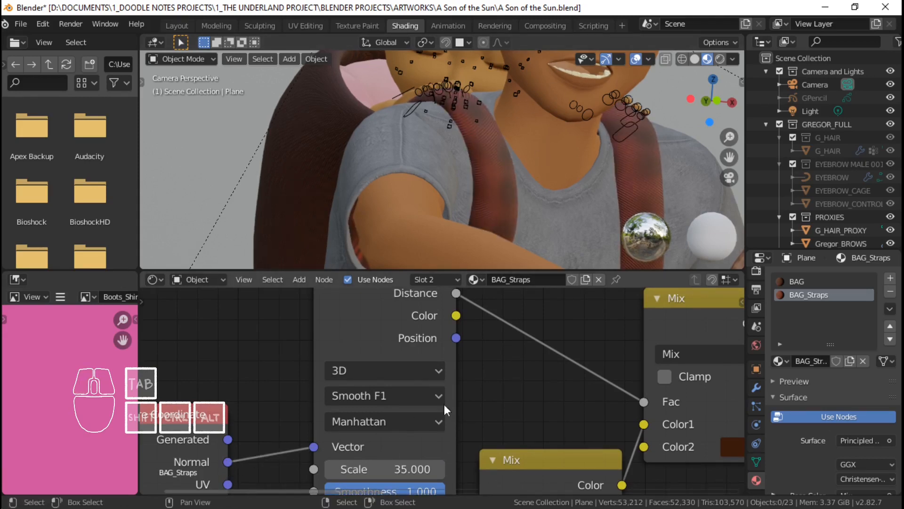
# Step: Examine the reddish strap leather against the bag and shirt, from close up and from farther away
pyautogui.moveTo(266, 448); pyautogui.dragTo(325, 370, button='middle')
pyautogui.scroll(-3, 338, 395)
pyautogui.scroll(4, 490, 191)
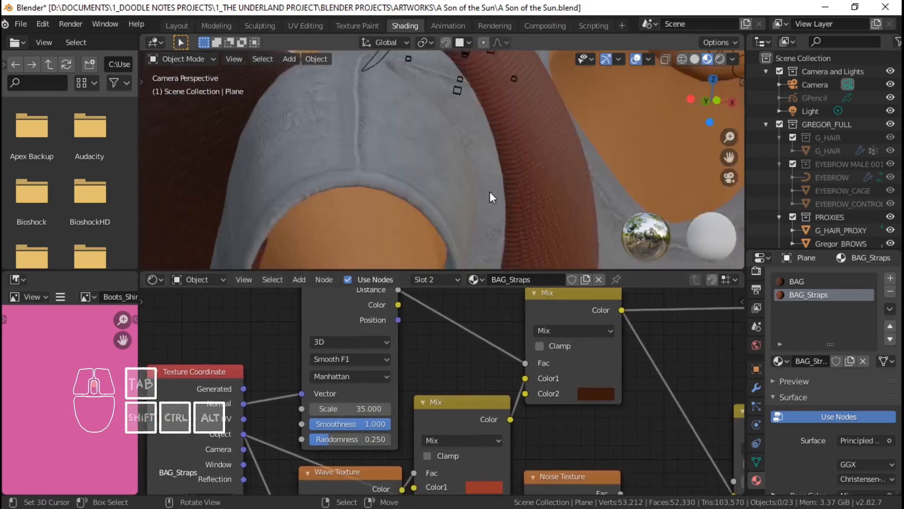
pyautogui.scroll(-6, 490, 191)
pyautogui.keyDown('shift'); pyautogui.moveTo(443, 189); pyautogui.dragTo(502, 119, button='middle'); pyautogui.keyUp('shift')
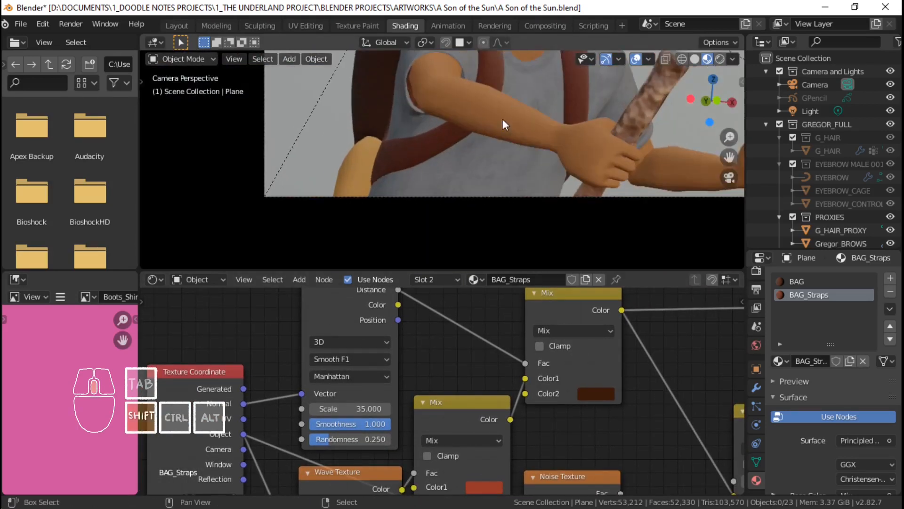
pyautogui.scroll(-3, 478, 168)
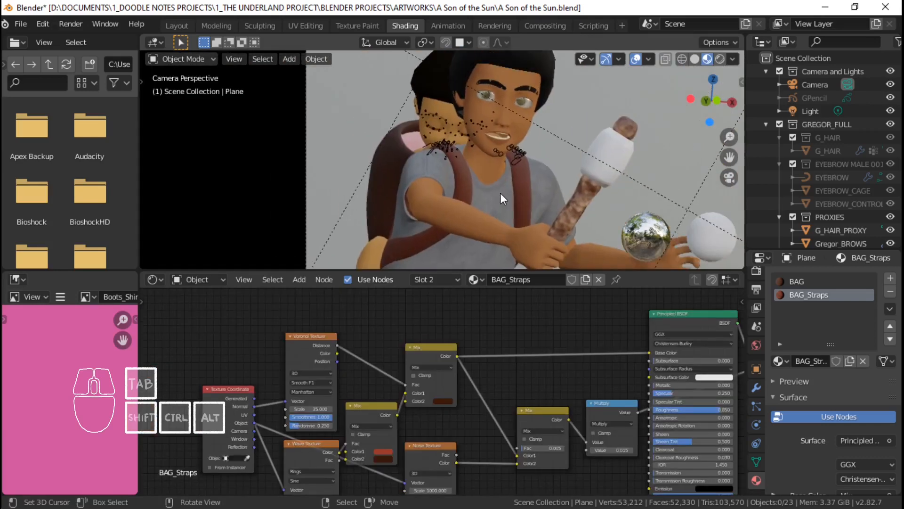
pyautogui.scroll(4, 499, 193)
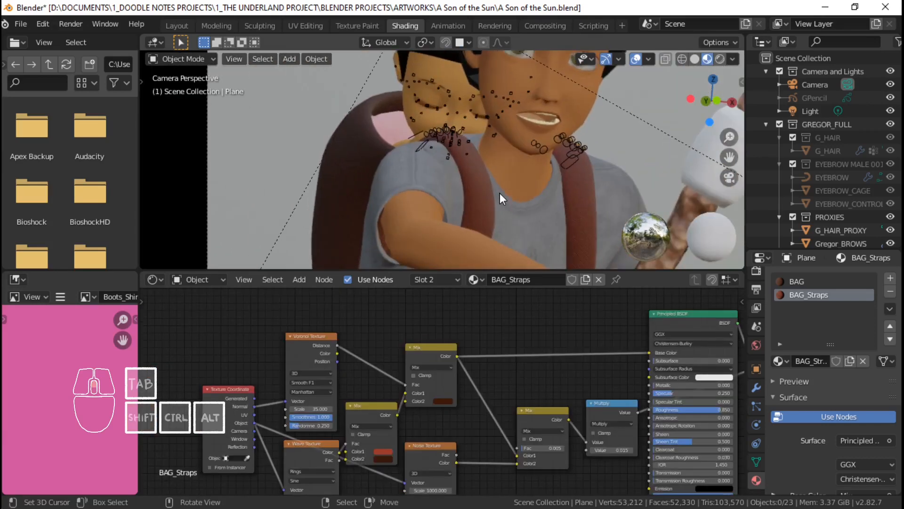
pyautogui.scroll(4, 495, 180)
pyautogui.scroll(-6, 495, 179)
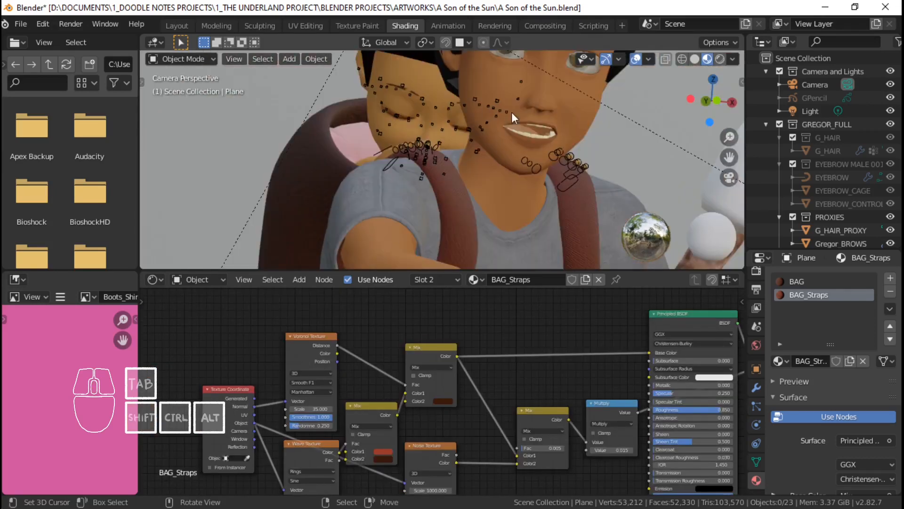
pyautogui.keyDown('shift'); pyautogui.moveTo(482, 194); pyautogui.dragTo(415, 184, button='middle'); pyautogui.keyUp('shift')
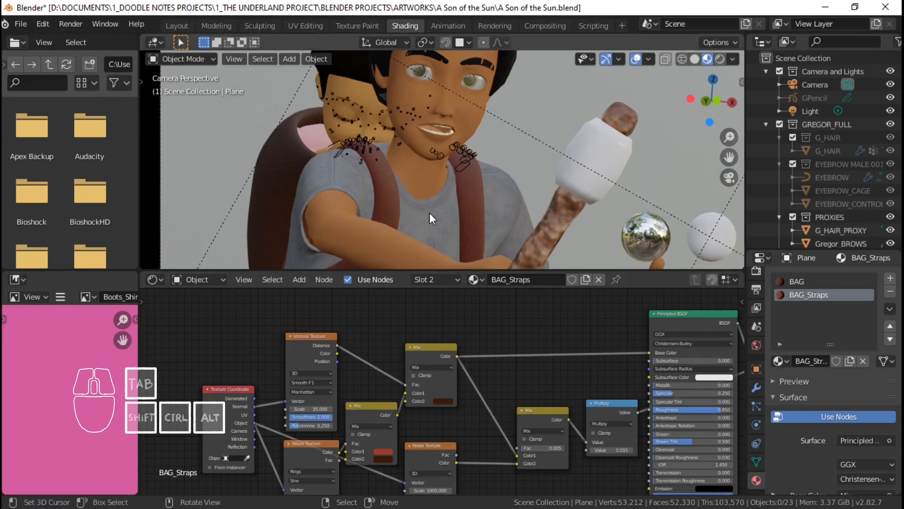
pyautogui.scroll(3, 231, 167)
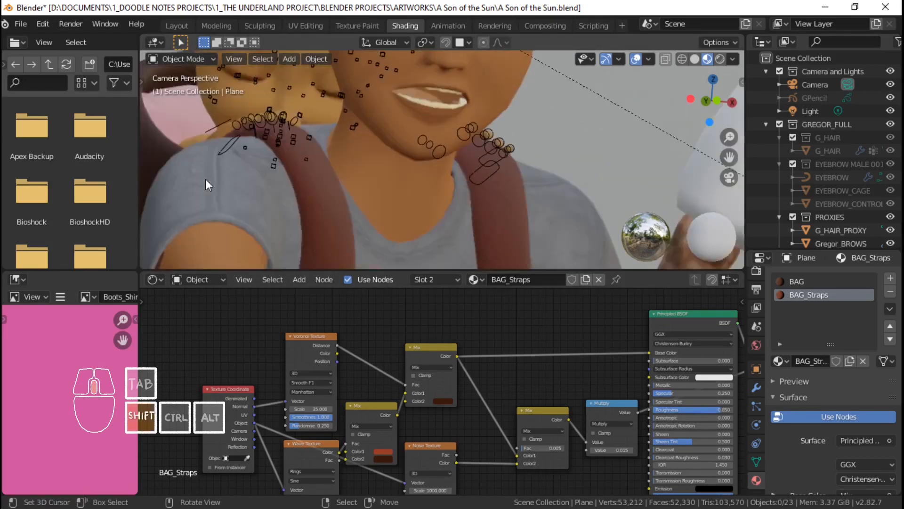
pyautogui.scroll(5, 450, 157)
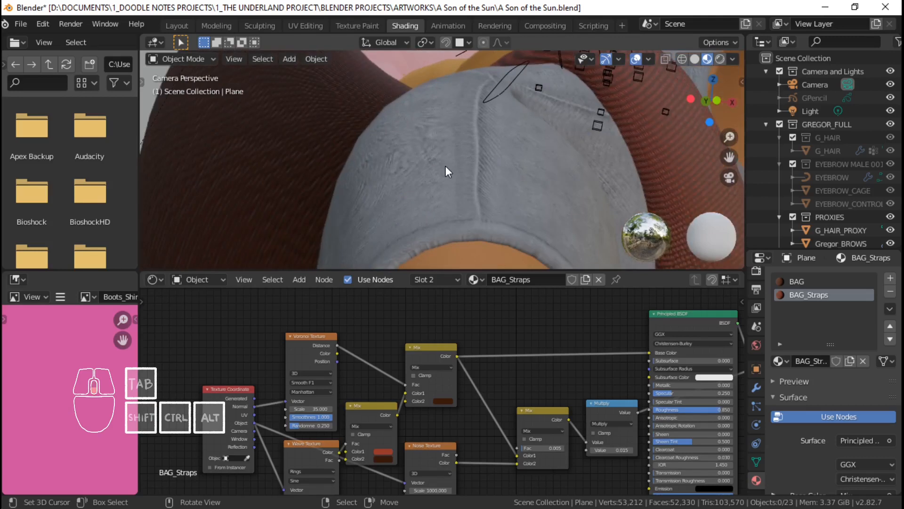
pyautogui.scroll(-8, 445, 166)
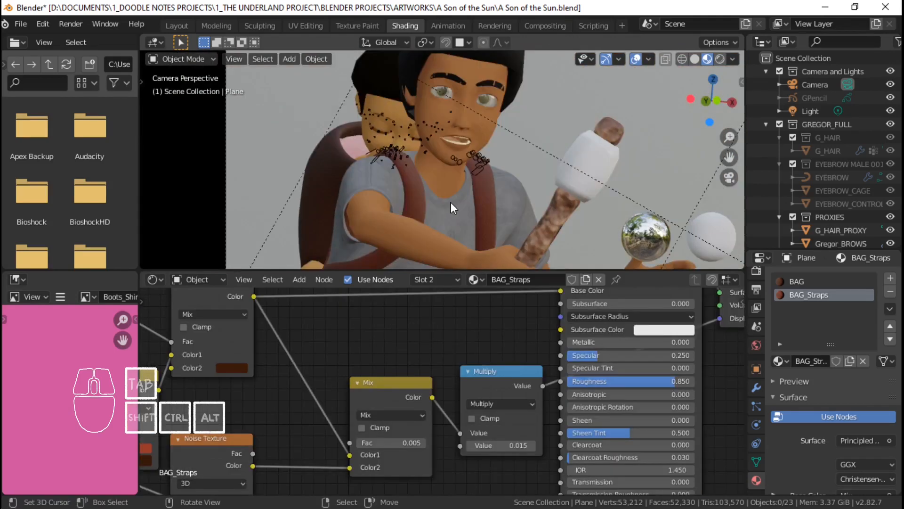
# Step: Select the grey shirt and tidy its node layout, repositioning the Multiply and Diffuse BSDF nodes
pyautogui.click(456, 199)
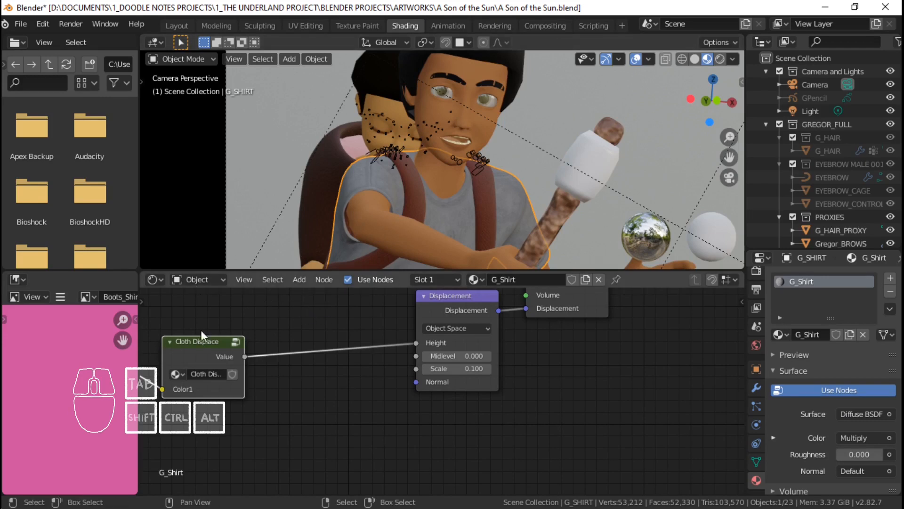
pyautogui.scroll(-5, 325, 314)
pyautogui.moveTo(329, 339); pyautogui.dragTo(335, 375, button='middle')
pyautogui.scroll(3, 334, 375)
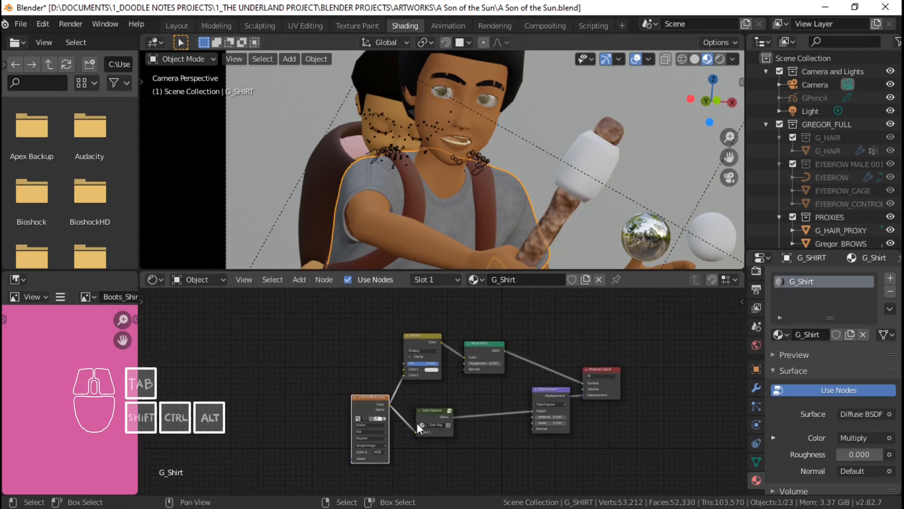
pyautogui.moveTo(400, 372); pyautogui.dragTo(398, 389)
pyautogui.moveTo(398, 389); pyautogui.dragTo(385, 433, button='middle')
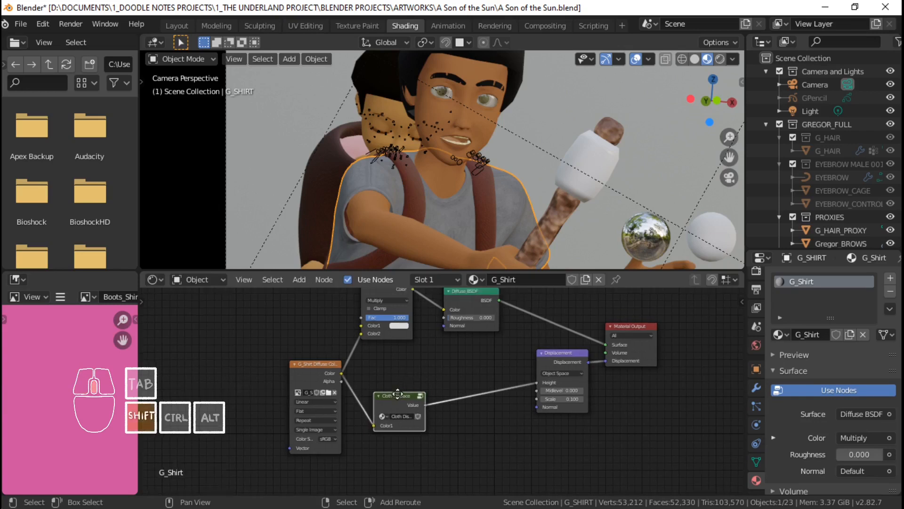
pyautogui.moveTo(391, 343); pyautogui.dragTo(403, 374)
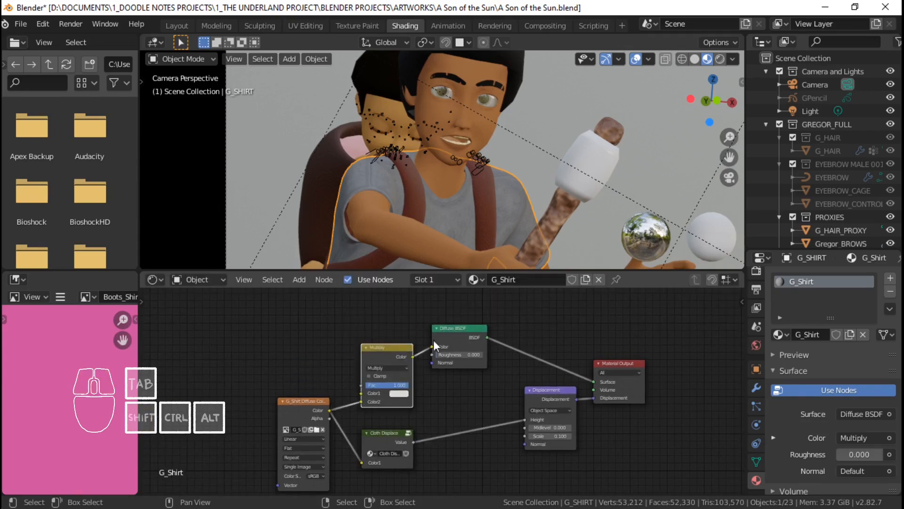
pyautogui.click(464, 338)
pyautogui.press('g')
pyautogui.click(479, 352)
pyautogui.scroll(1, 479, 352)
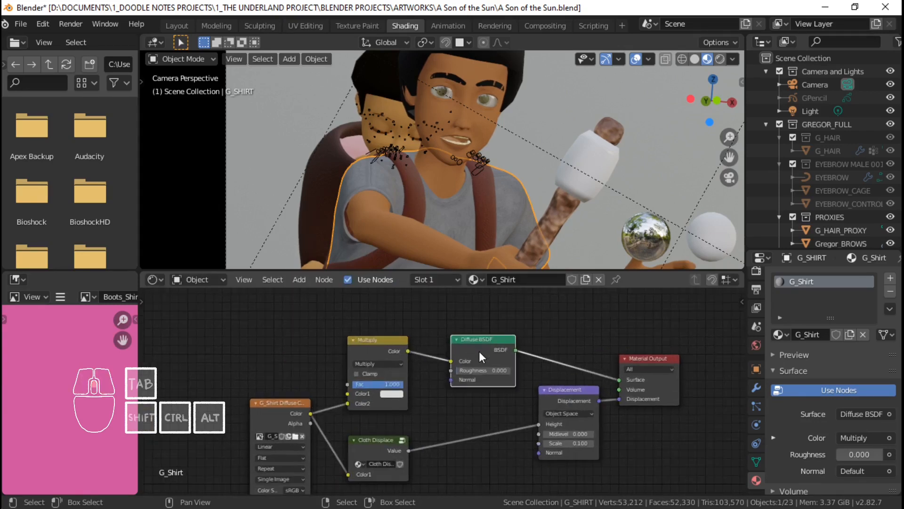
# Step: Move the shirt material's Displacement node slightly closer to the Cloth Displace group
pyautogui.scroll(3, 349, 147)
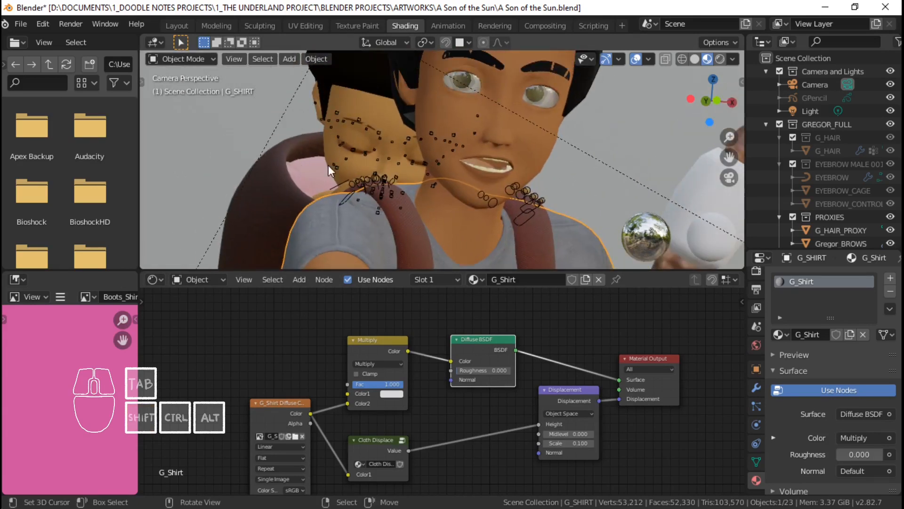
pyautogui.scroll(-5, 418, 224)
pyautogui.scroll(4, 434, 184)
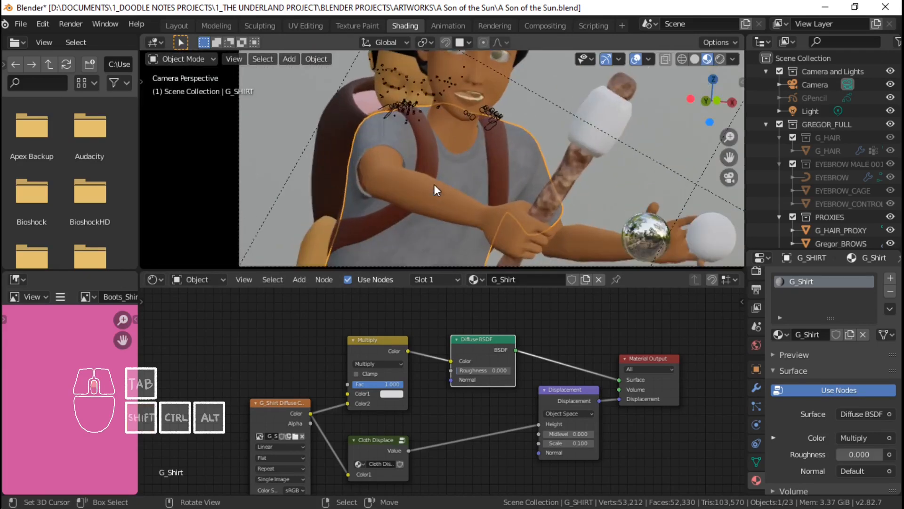
pyautogui.scroll(1, 503, 383)
pyautogui.keyDown('shift'); pyautogui.moveTo(521, 420); pyautogui.dragTo(520, 368, button='middle'); pyautogui.keyUp('shift')
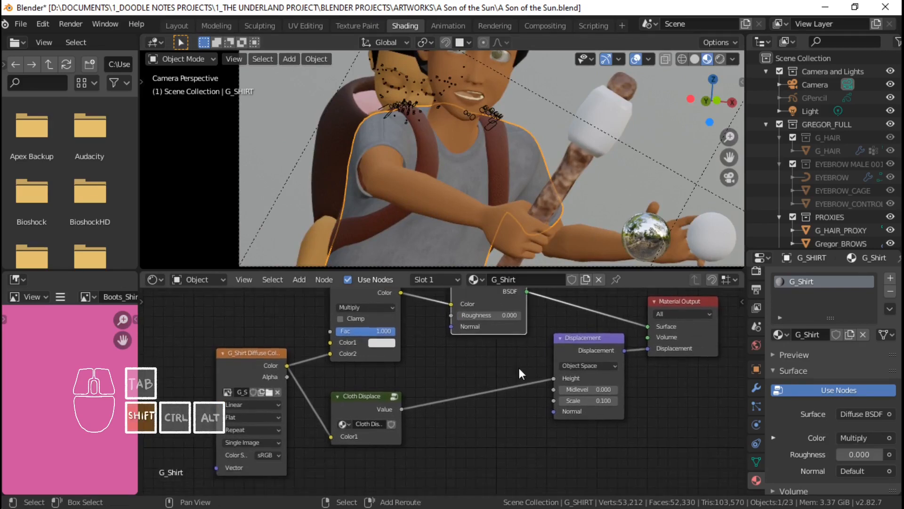
pyautogui.moveTo(582, 340); pyautogui.dragTo(575, 341)
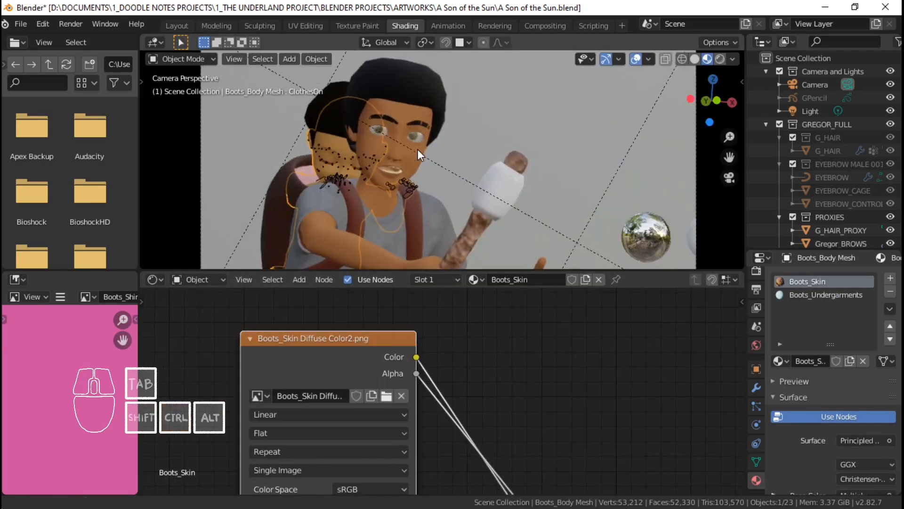
# Step: Return to the G_SHIRT object and frame its complete material node tree
pyautogui.keyDown('shift'); pyautogui.moveTo(423, 239); pyautogui.dragTo(430, 203, button='middle'); pyautogui.keyUp('shift')
pyautogui.scroll(-1, 430, 203)
pyautogui.rightClick(430, 204)
pyautogui.scroll(3, 428, 209)
pyautogui.keyDown('shift'); pyautogui.moveTo(413, 260); pyautogui.dragTo(432, 233, button='middle'); pyautogui.keyUp('shift')
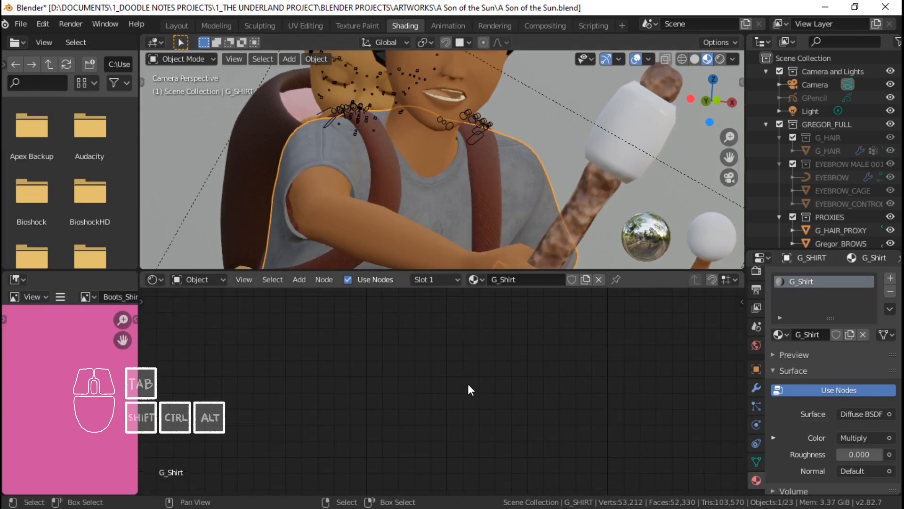
pyautogui.press('Home')
pyautogui.scroll(7, 470, 380)
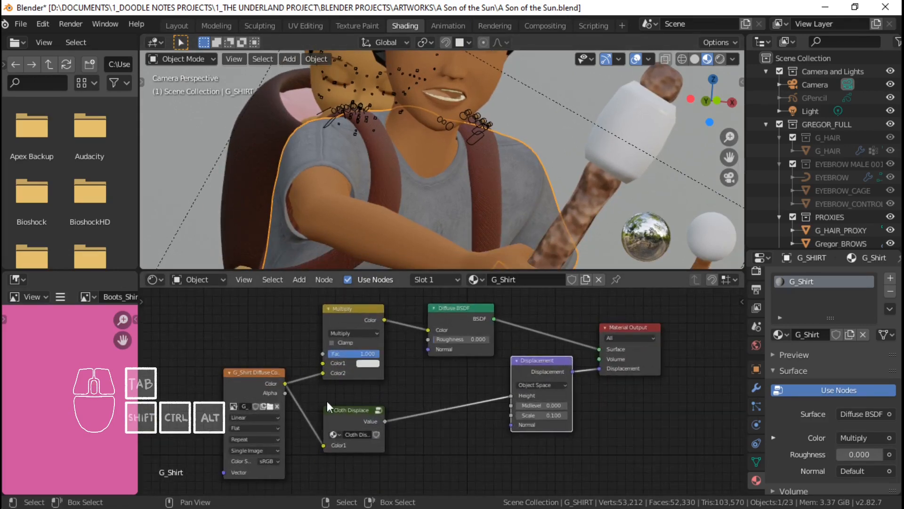
# Step: Spread the Multiply and Diffuse BSDF nodes apart and insert an RGB Curves node into the color link between them
pyautogui.scroll(3, 381, 386)
pyautogui.moveTo(327, 402); pyautogui.dragTo(390, 425, button='middle')
pyautogui.scroll(1, 390, 425)
pyautogui.moveTo(438, 380); pyautogui.dragTo(423, 401, button='middle')
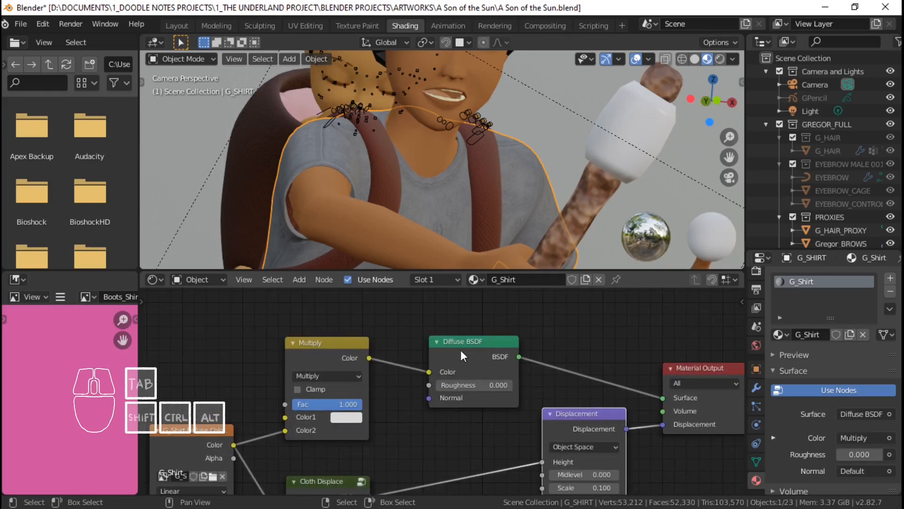
pyautogui.moveTo(460, 349); pyautogui.dragTo(555, 337)
pyautogui.moveTo(330, 367); pyautogui.dragTo(300, 367)
pyautogui.hotkey('shift', 'a')
pyautogui.moveTo(380, 347)
pyautogui.moveTo(319, 360)
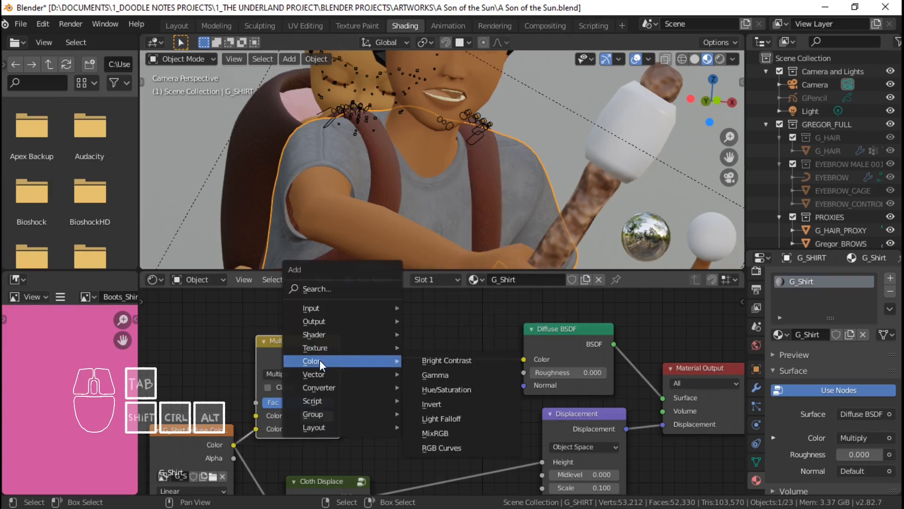
pyautogui.click(448, 446)
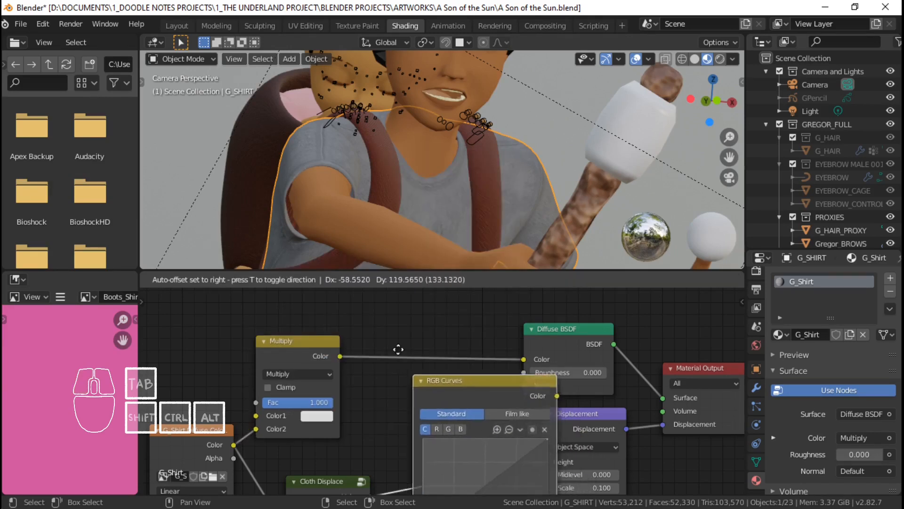
pyautogui.click(385, 449)
pyautogui.moveTo(411, 358); pyautogui.dragTo(357, 378, button='middle')
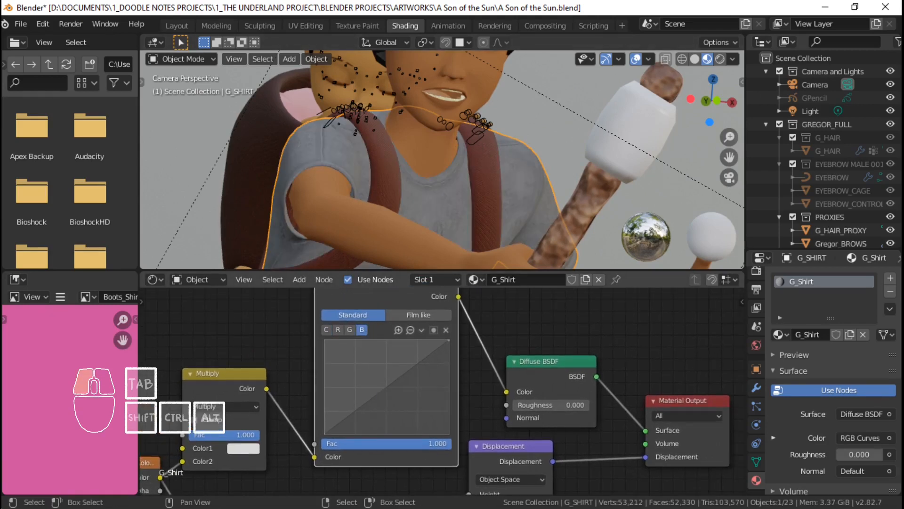
# Step: Tint the shirt blue with RGB Curves, raising the blue curve at about (0.27, 0.74) and lowering the red curve at about (0.53, 0.23)
pyautogui.moveTo(367, 402); pyautogui.dragTo(365, 370)
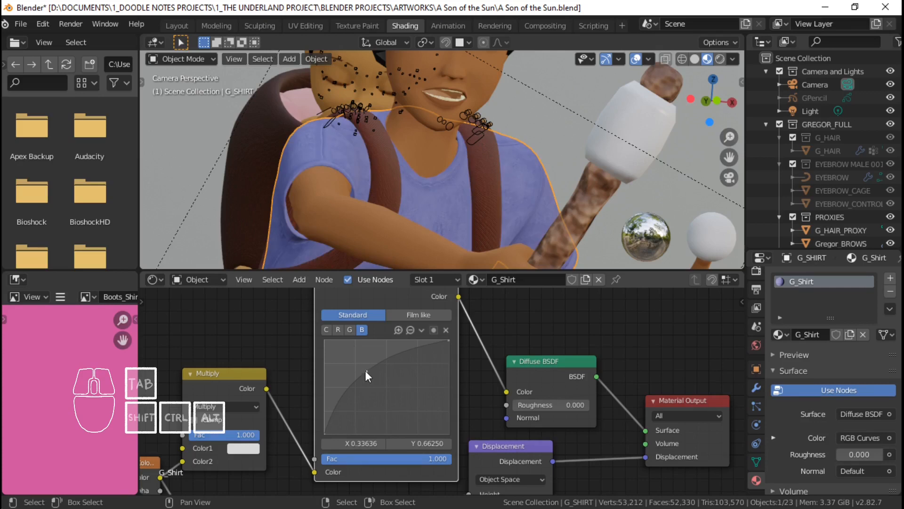
pyautogui.moveTo(366, 370); pyautogui.dragTo(362, 363)
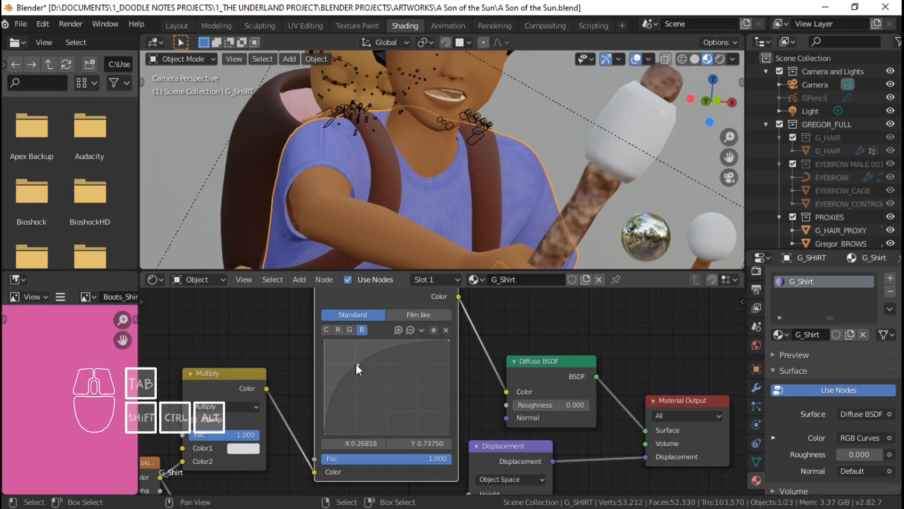
pyautogui.click(342, 329)
pyautogui.moveTo(379, 393); pyautogui.dragTo(390, 412)
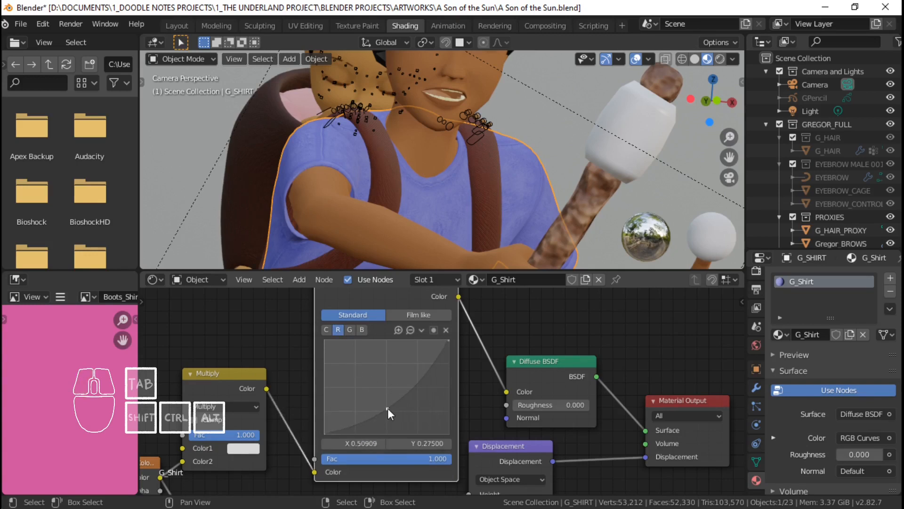
# Step: Adjust the shirt's green curve slightly and shape the combined curve into a gentle S with an upper point at about (0.73, 0.81)
pyautogui.scroll(-4, 514, 184)
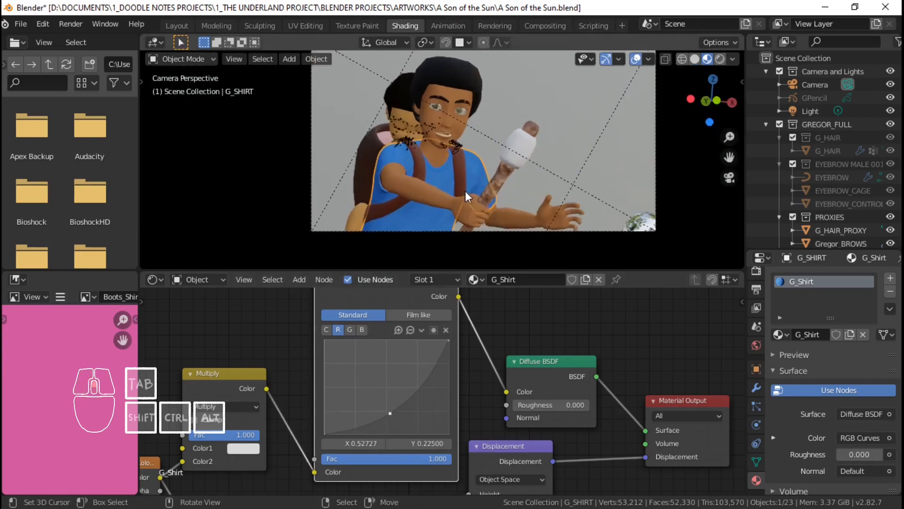
pyautogui.scroll(2, 465, 190)
pyautogui.click(350, 329)
pyautogui.moveTo(382, 391); pyautogui.dragTo(384, 399)
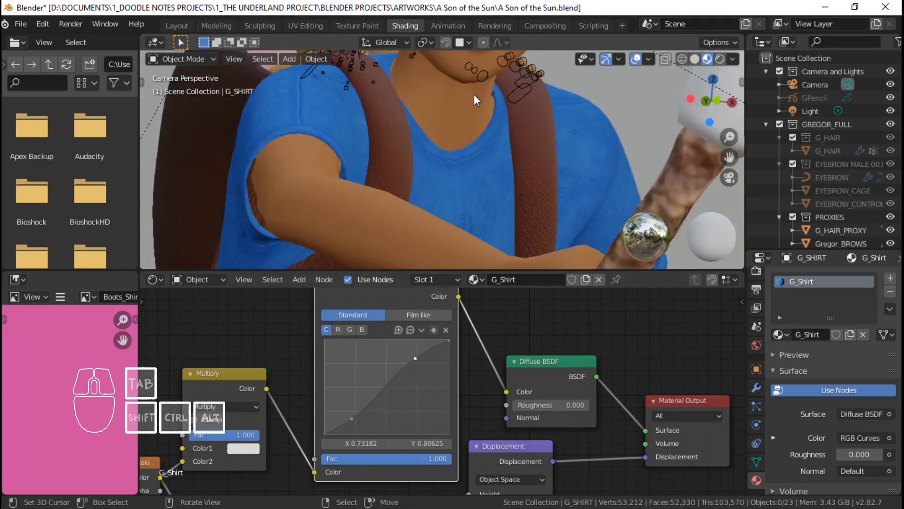
# Step: Examine the recolored shirt up close and within the full camera frame
pyautogui.scroll(-2, 474, 94)
pyautogui.keyDown('shift'); pyautogui.moveTo(463, 109); pyautogui.dragTo(472, 179, button='middle'); pyautogui.keyUp('shift')
pyautogui.scroll(2, 469, 184)
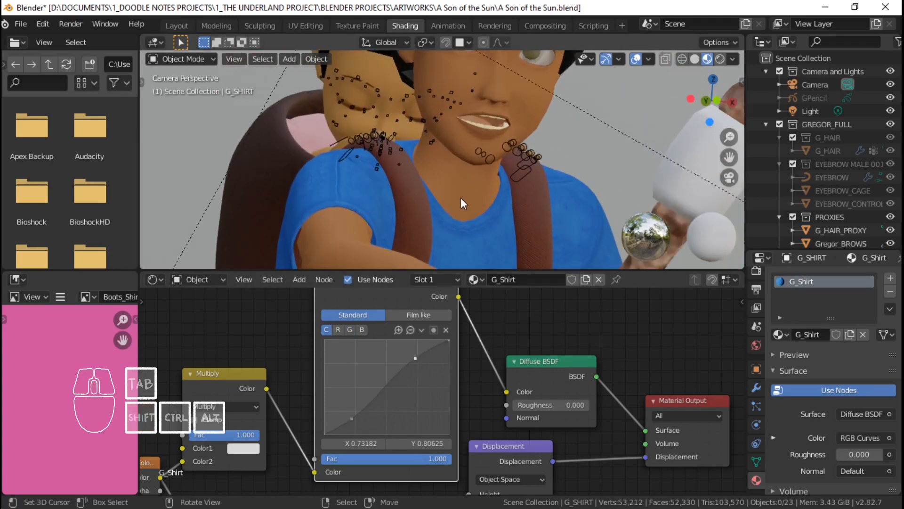
pyautogui.keyDown('shift'); pyautogui.moveTo(439, 210); pyautogui.dragTo(448, 128, button='middle'); pyautogui.keyUp('shift')
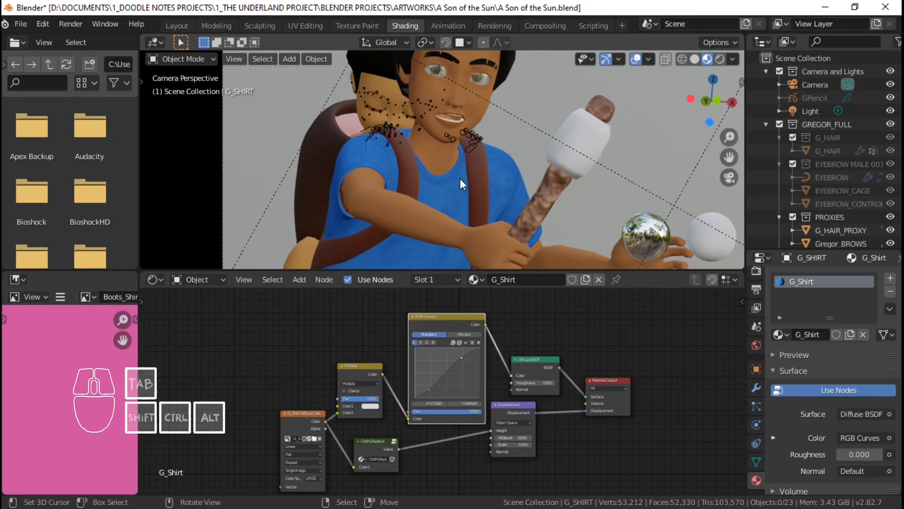
pyautogui.scroll(-3, 462, 171)
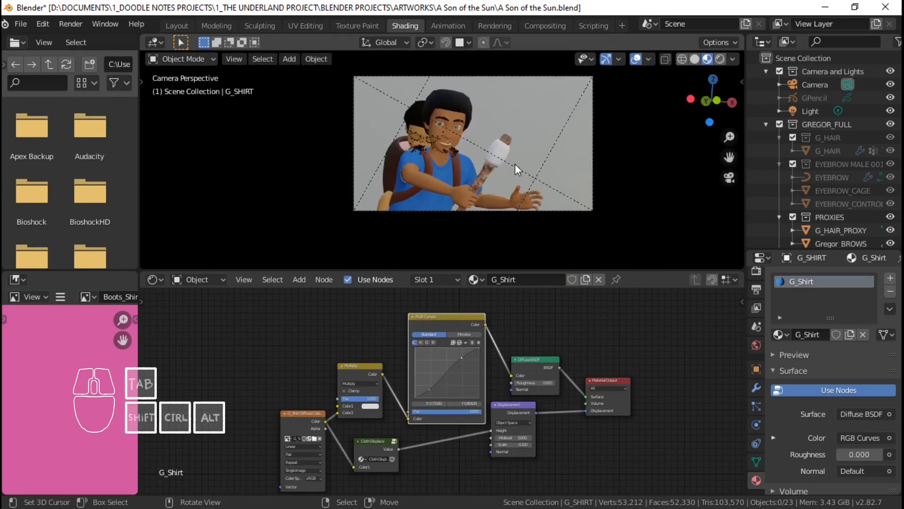
pyautogui.scroll(3, 524, 142)
pyautogui.scroll(-2, 829, 178)
# Step: Collapse the GREGOR_FULL collection and display the viewport and render restriction toggles in the outliner
pyautogui.click(765, 93)
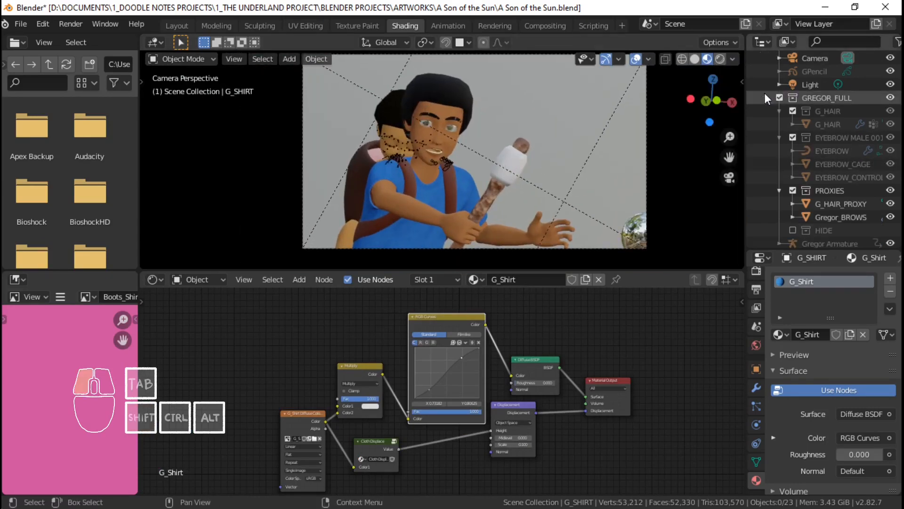
pyautogui.scroll(-3, 800, 155)
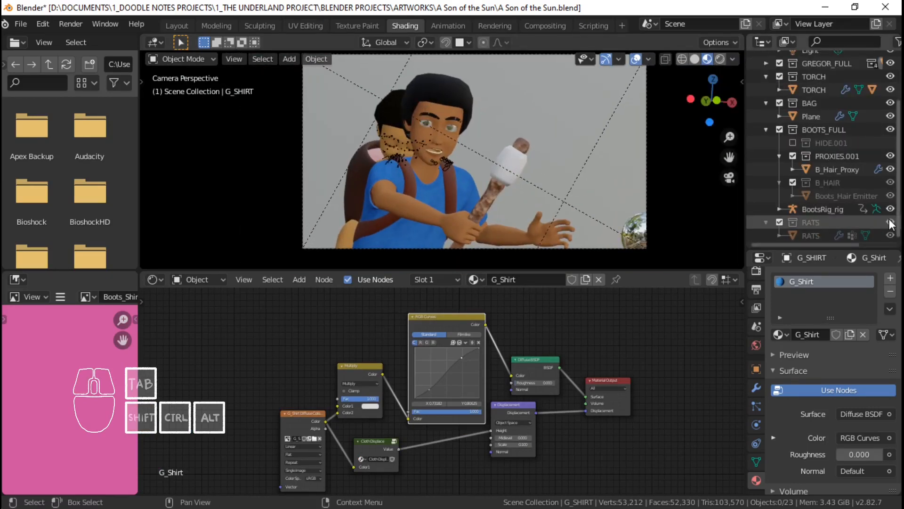
pyautogui.click(899, 41)
pyautogui.click(898, 43)
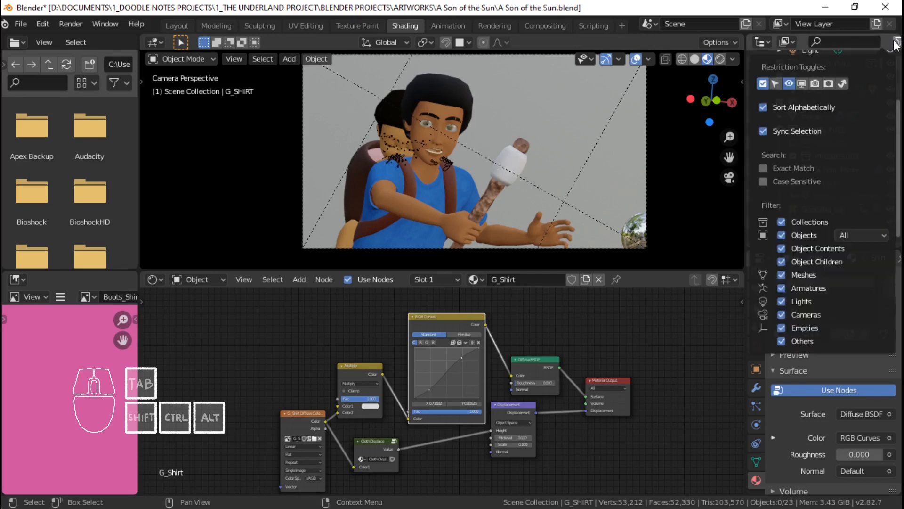
pyautogui.click(802, 84)
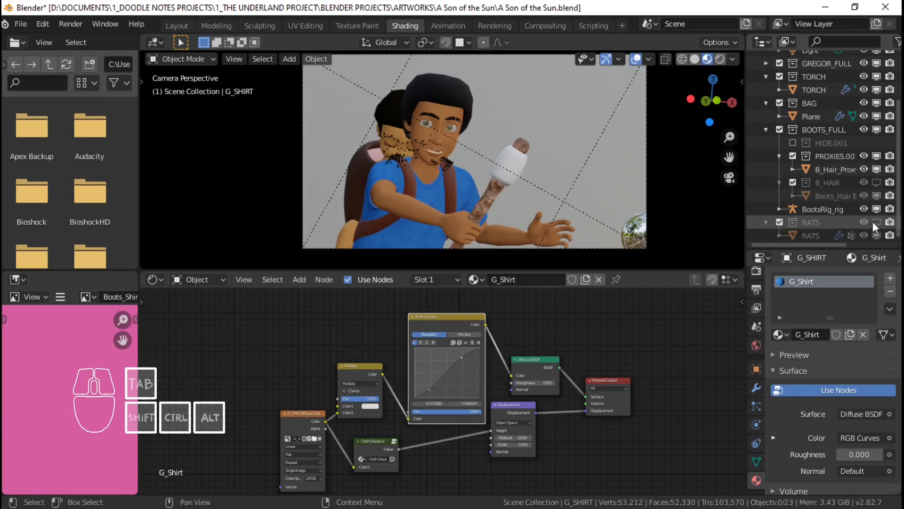
# Step: Enable the RATS collection in viewports and give its RATS object a new material named RAT 1
pyautogui.click(873, 221)
pyautogui.click(820, 235)
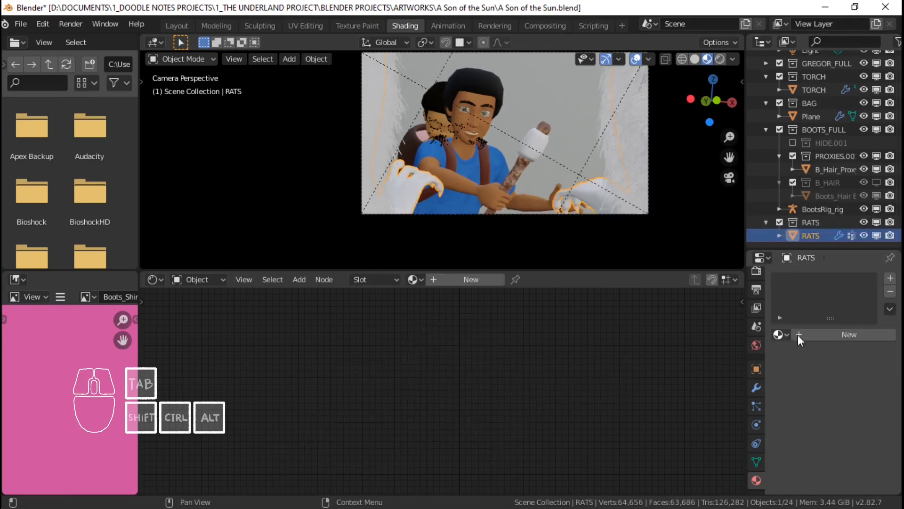
pyautogui.click(836, 335)
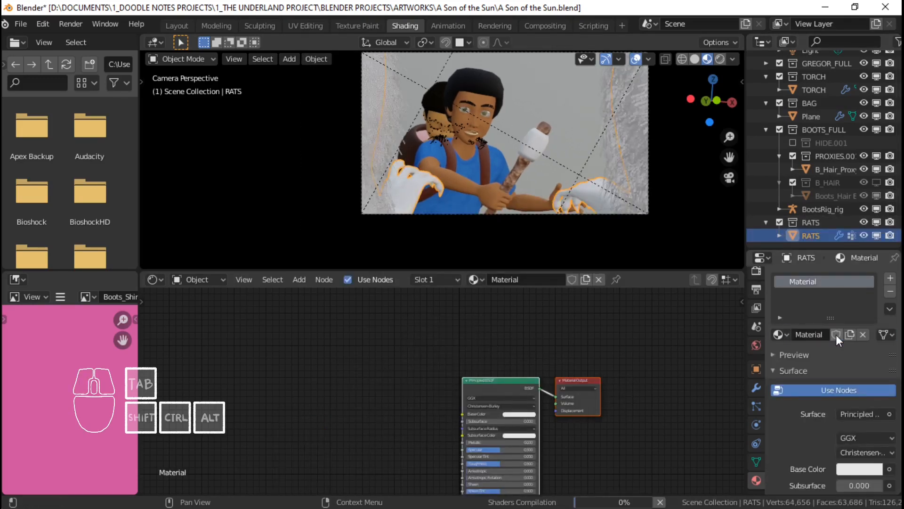
pyautogui.click(808, 335)
pyautogui.write('R')
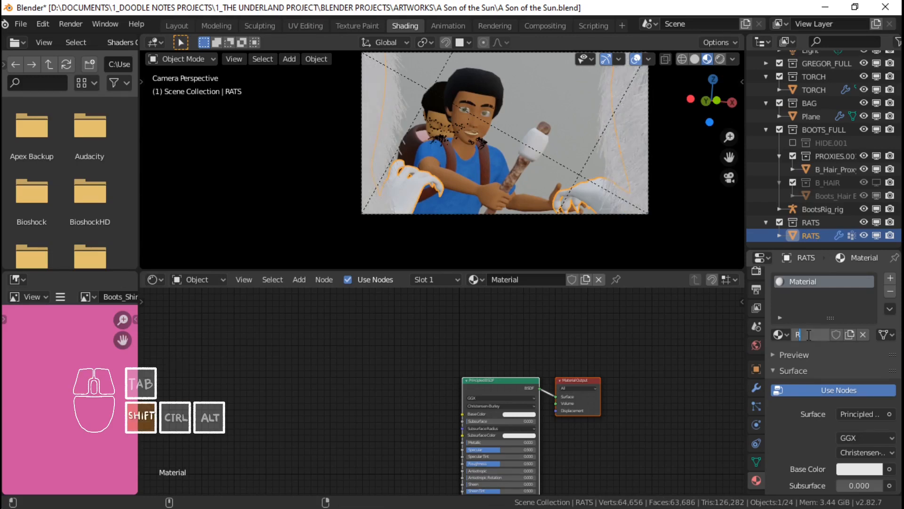
pyautogui.write('AT 1')
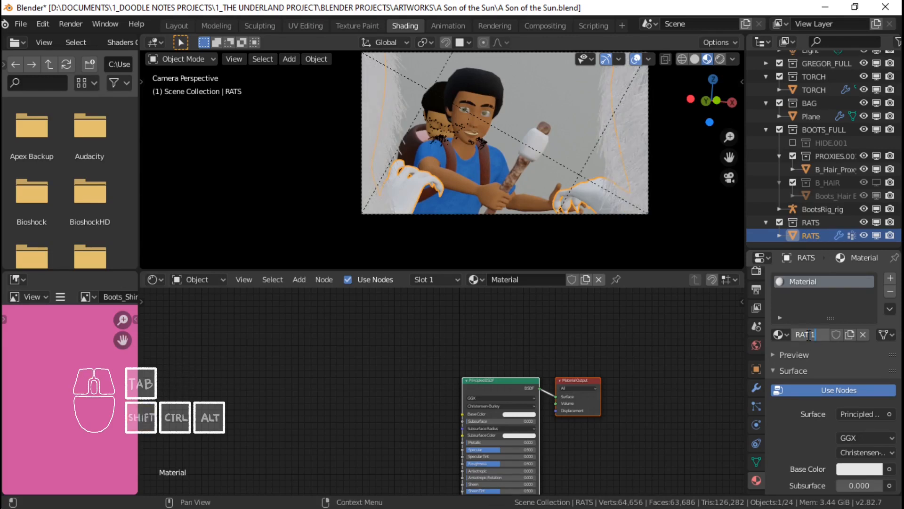
# Step: Add a second material slot to the RATS object with a new material named RAT 2
pyautogui.click(890, 279)
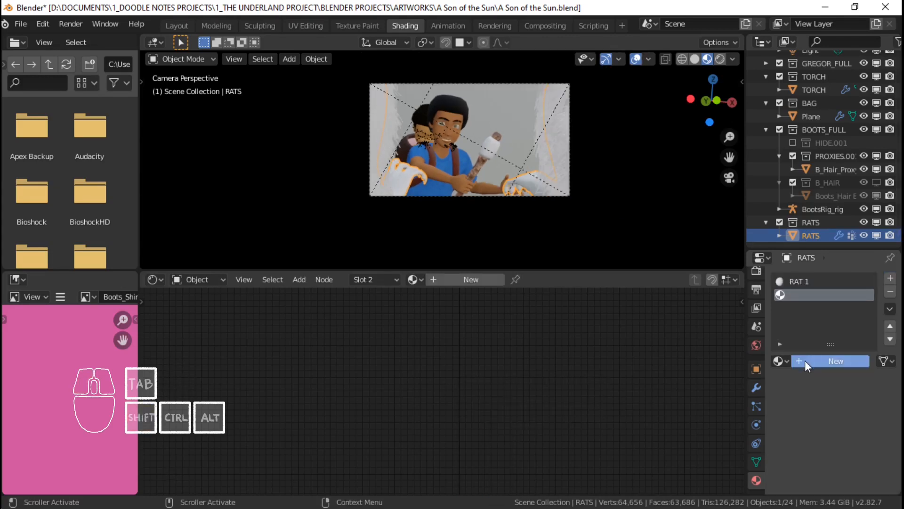
pyautogui.click(805, 360)
pyautogui.click(806, 361)
pyautogui.write('RAT 2')
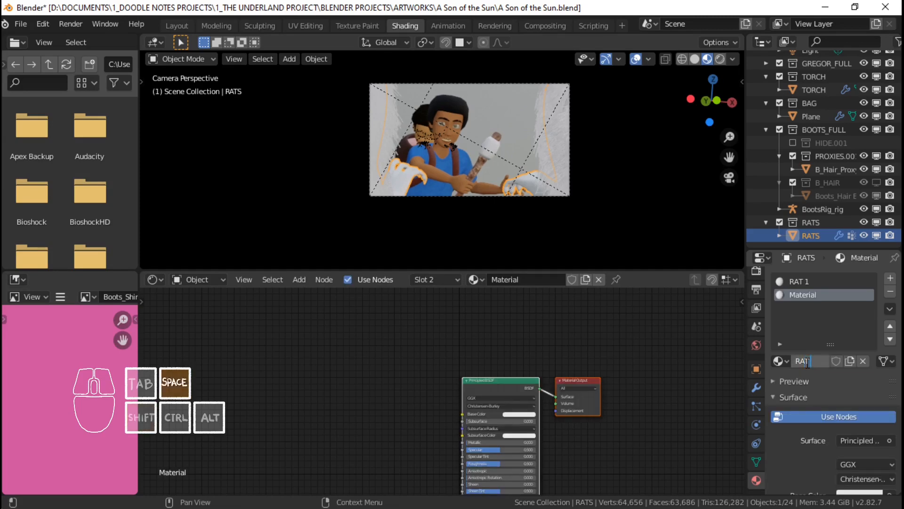
pyautogui.press('Return')
# Step: Add a third material slot to the RATS object with a new material named RAT SKIN
pyautogui.click(891, 278)
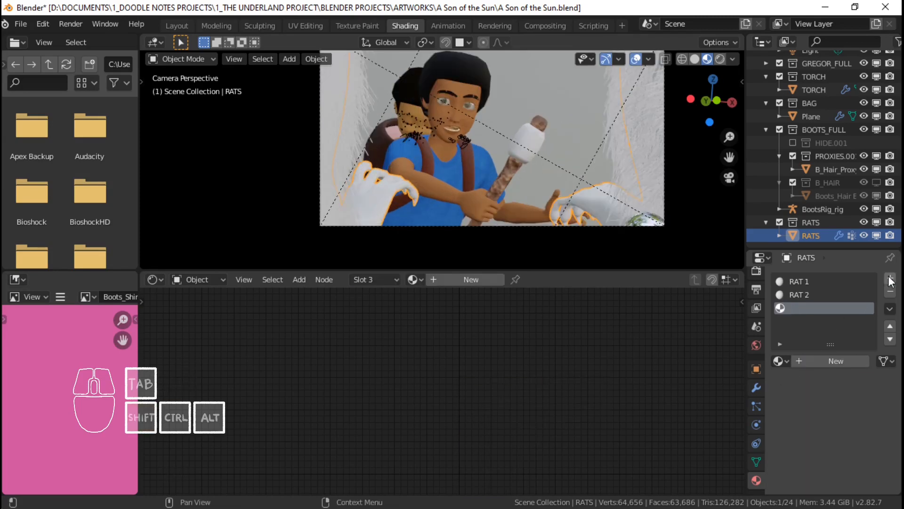
pyautogui.click(809, 360)
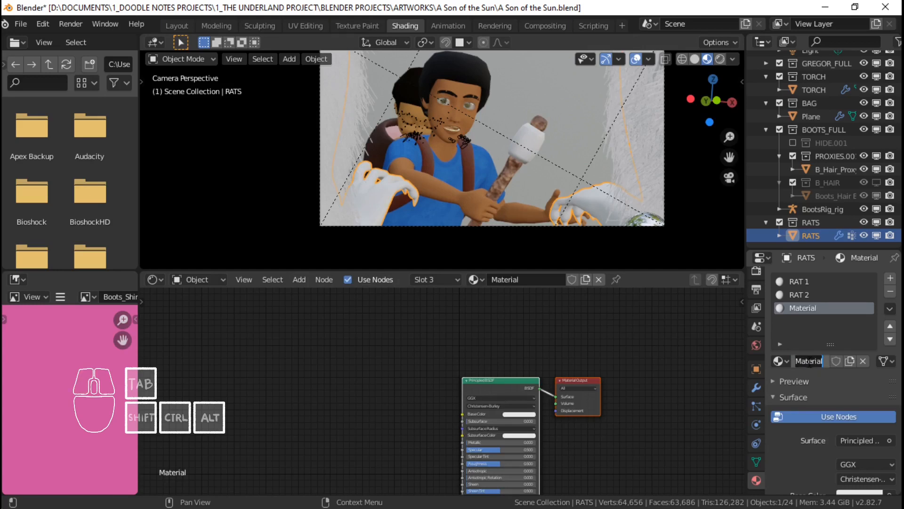
pyautogui.write('RAT SK')
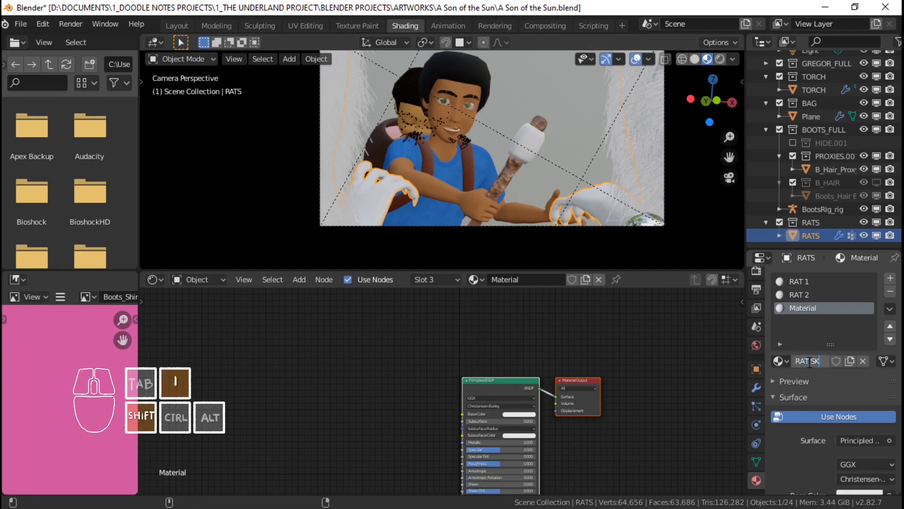
pyautogui.write('IN')
pyautogui.press('Return')
# Step: Select all linked geometry of one rat in Edit Mode and assign the RAT 1 material to it
pyautogui.click(814, 282)
pyautogui.keyDown('shift'); pyautogui.moveTo(613, 168); pyautogui.dragTo(605, 143, button='middle'); pyautogui.keyUp('shift')
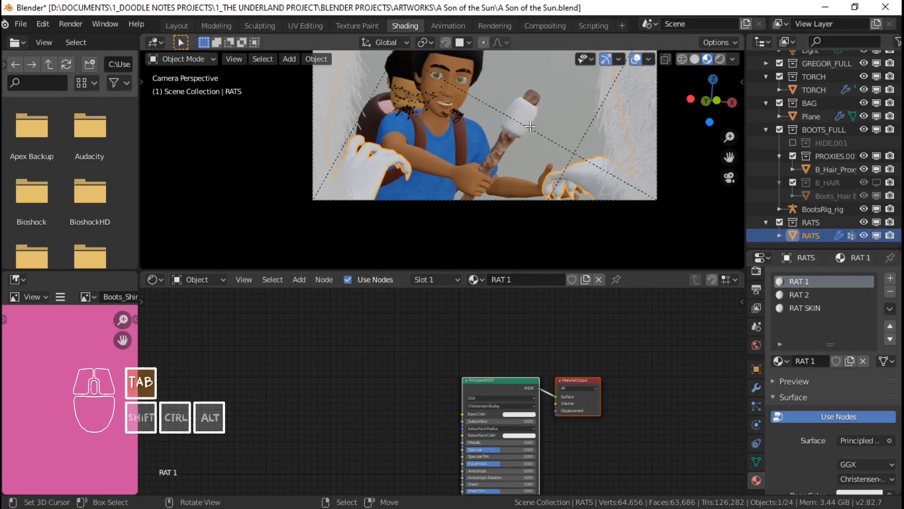
pyautogui.press('Tab')
pyautogui.scroll(-1, 531, 126)
pyautogui.keyDown('shift'); pyautogui.moveTo(531, 126); pyautogui.dragTo(507, 176, button='middle'); pyautogui.keyUp('shift')
pyautogui.rightClick(519, 154)
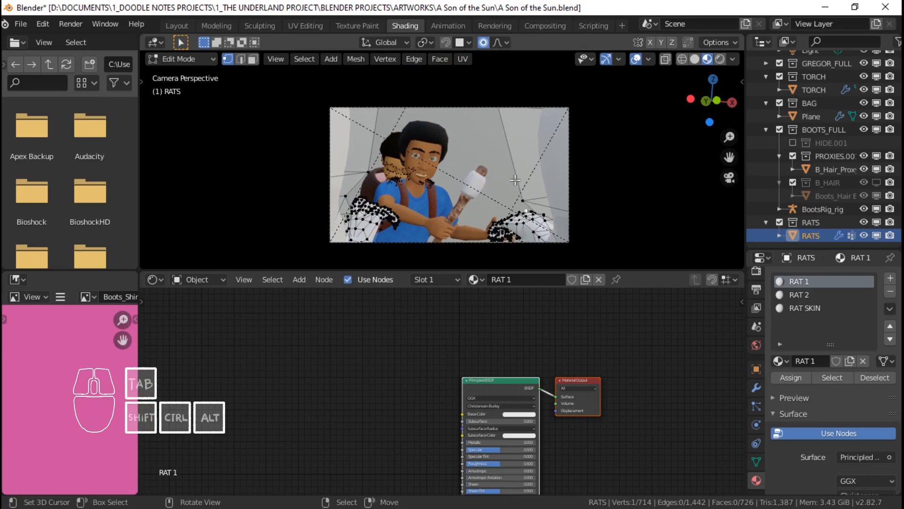
pyautogui.press('KP_0')
pyautogui.hotkey('ctrl', 'l')
pyautogui.click(781, 379)
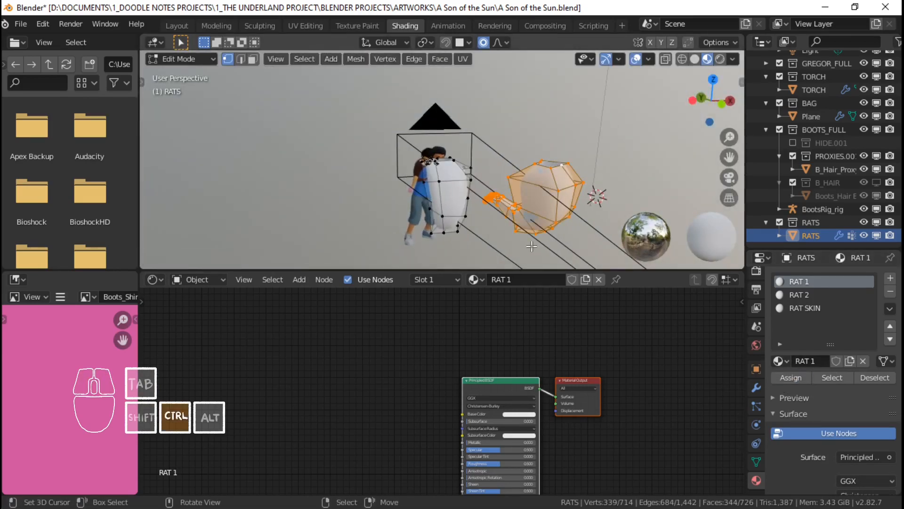
# Step: Invert the selection to the other rat and assign the RAT 2 material to it
pyautogui.hotkey('ctrl', 'i')
pyautogui.click(801, 295)
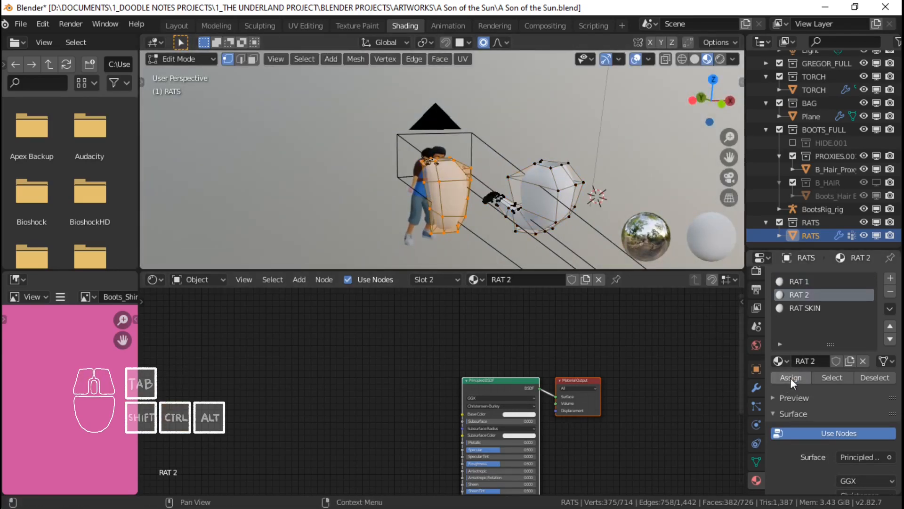
pyautogui.click(790, 377)
# Step: Add a fourth material slot to the RATS object with a new material named RAT CLAW
pyautogui.moveTo(471, 189)
pyautogui.mouseDown(button='middle')
pyautogui.moveTo(436, 191)
pyautogui.moveTo(471, 188)
pyautogui.mouseUp(button='middle')
pyautogui.click(890, 278)
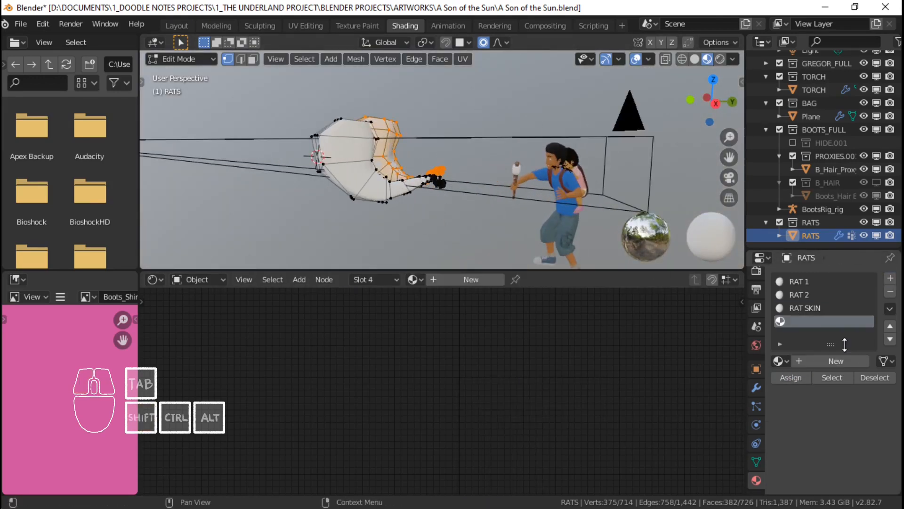
pyautogui.click(819, 364)
pyautogui.click(813, 362)
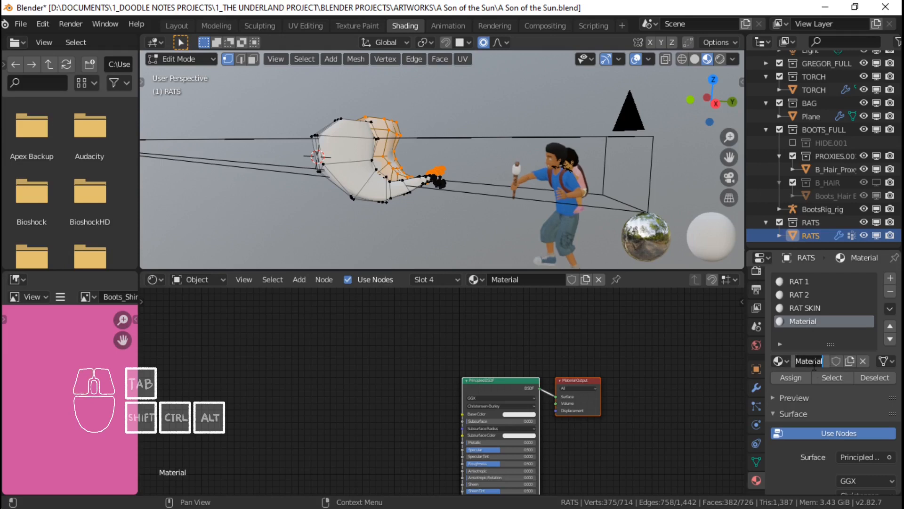
pyautogui.write('RAT CLAW')
pyautogui.press('Return')
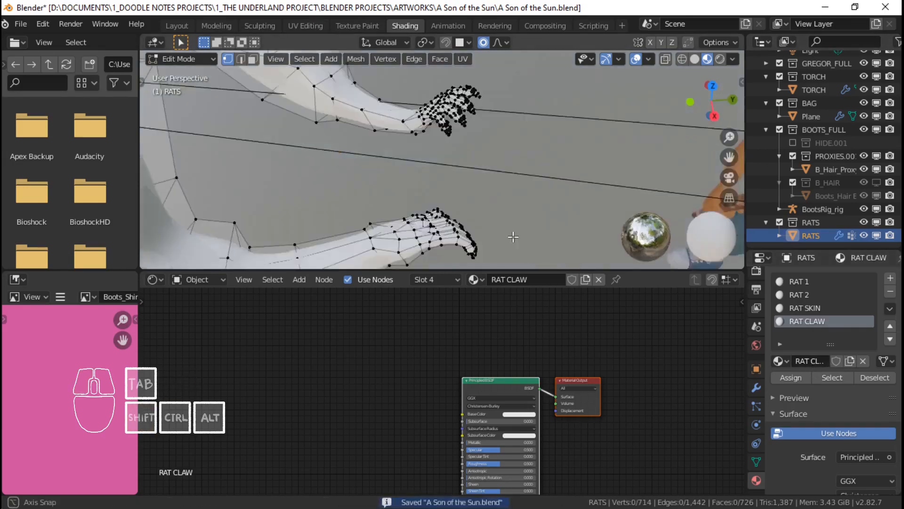
# Step: Circle-select the fingers of the nearer rat hand from several angles, including hidden vertices through X-ray
pyautogui.press('c')
pyautogui.moveTo(511, 235); pyautogui.dragTo(458, 233, button='middle')
pyautogui.click(481, 220)
pyautogui.rightClick(485, 228)
pyautogui.press('c')
pyautogui.click(457, 211)
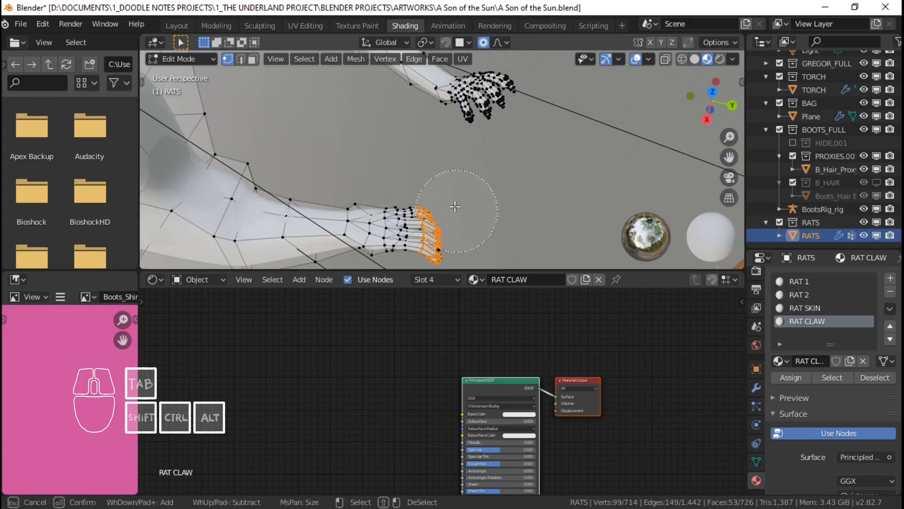
pyautogui.rightClick(485, 191)
pyautogui.moveTo(488, 188); pyautogui.dragTo(434, 224, button='middle')
pyautogui.press('c')
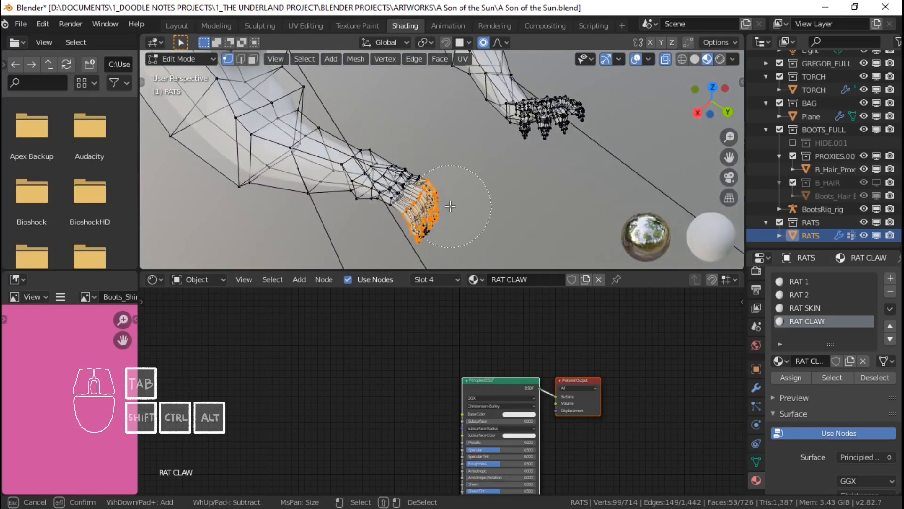
pyautogui.moveTo(454, 207); pyautogui.dragTo(442, 219)
pyautogui.press('Escape')
# Step: Add the other rat hand's fingers to the selection and grow it over the hands towards the forearms
pyautogui.moveTo(453, 200); pyautogui.dragTo(518, 207, button='middle')
pyautogui.press('c')
pyautogui.moveTo(504, 113); pyautogui.dragTo(493, 138)
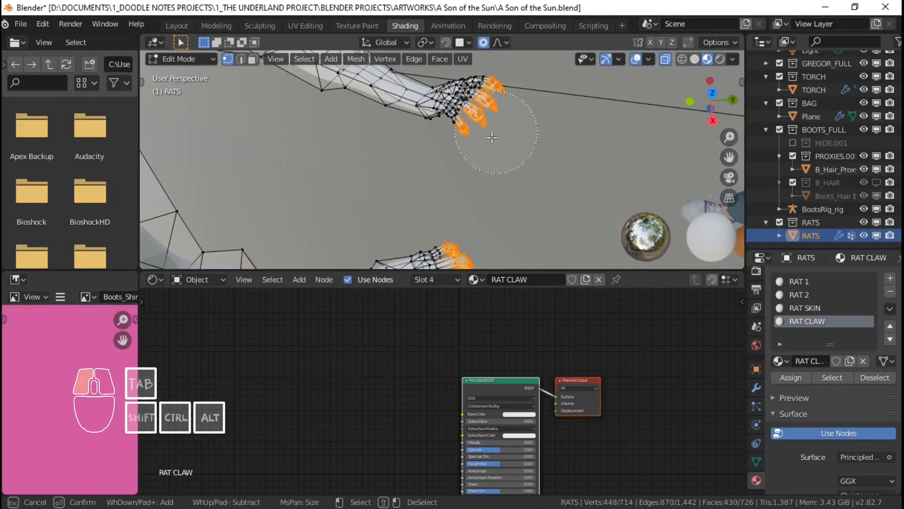
pyautogui.rightClick(493, 138)
pyautogui.press('ctrl+KP_Add')
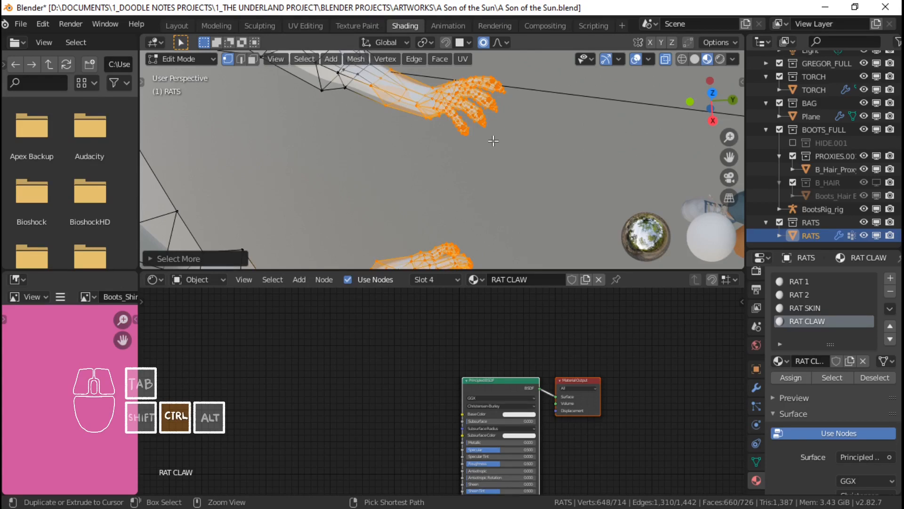
pyautogui.hotkey('ctrl', 'z')
# Step: Assign the RAT SKIN material to the selected hands and forearms of both rats and leave Edit Mode
pyautogui.moveTo(501, 117); pyautogui.dragTo(421, 206, button='middle')
pyautogui.click(805, 309)
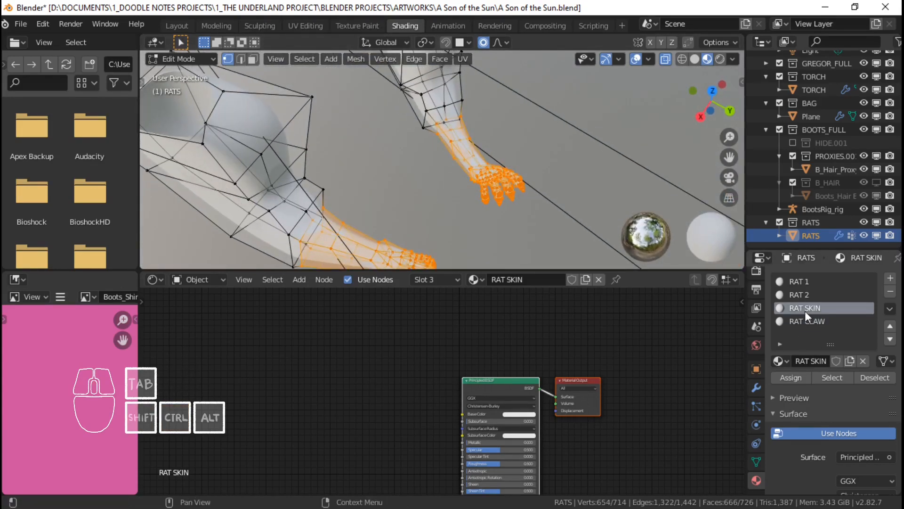
pyautogui.click(791, 379)
pyautogui.press('Tab')
# Step: Return to Edit Mode and circle-select the first claw tips on one rat hand
pyautogui.scroll(5, 412, 214)
pyautogui.moveTo(412, 213); pyautogui.dragTo(426, 155, button='middle')
pyautogui.press('Tab')
pyautogui.press('c')
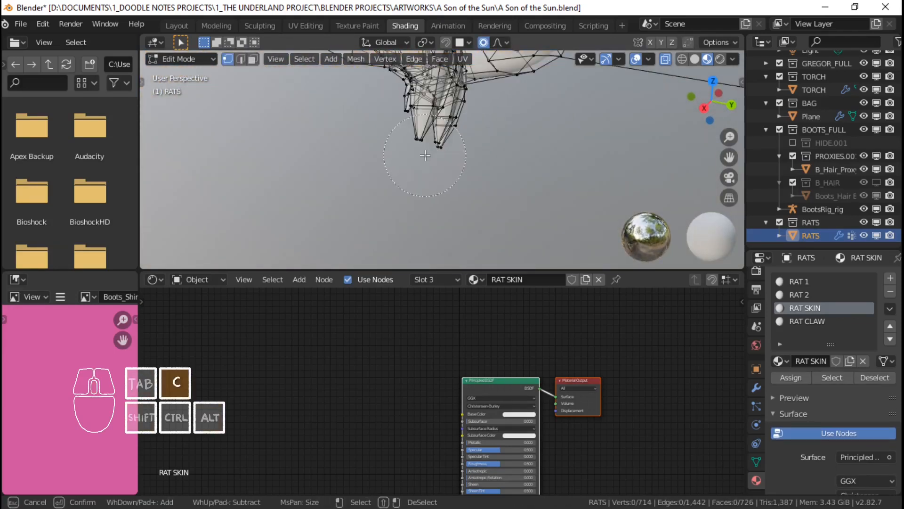
pyautogui.click(416, 170)
pyautogui.rightClick(427, 171)
# Step: Add the hand's remaining claw tips and grow the selection twice to cover the whole claws
pyautogui.moveTo(489, 151); pyautogui.dragTo(415, 189, button='middle')
pyautogui.press('c')
pyautogui.click(435, 167)
pyautogui.rightClick(436, 165)
pyautogui.moveTo(484, 157); pyautogui.dragTo(545, 186, button='middle')
pyautogui.press('ctrl+KP_Add')
pyautogui.press('ctrl+KP_Add')
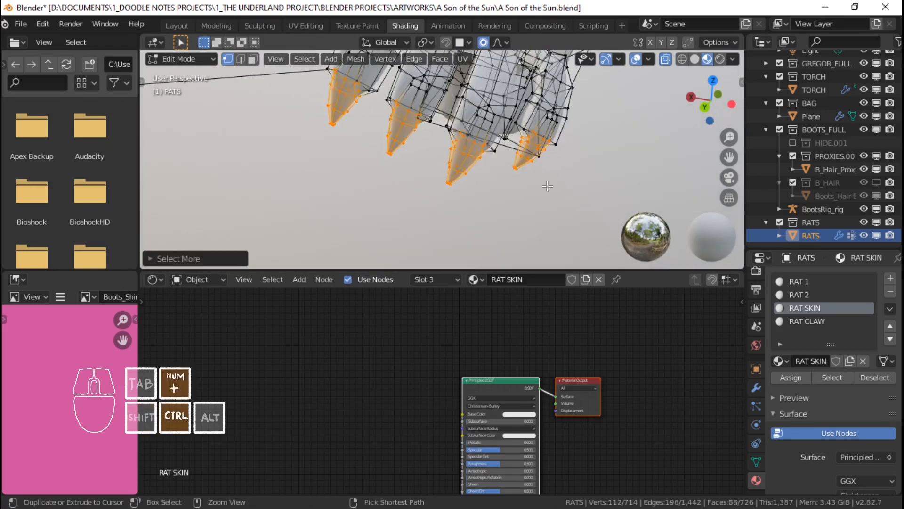
# Step: Extend the claw selection with the remaining vertices at the base of each claw on the rat hand
pyautogui.moveTo(486, 154); pyautogui.dragTo(443, 174, button='middle')
pyautogui.moveTo(442, 175); pyautogui.dragTo(390, 177, button='middle')
pyautogui.scroll(1, 391, 177)
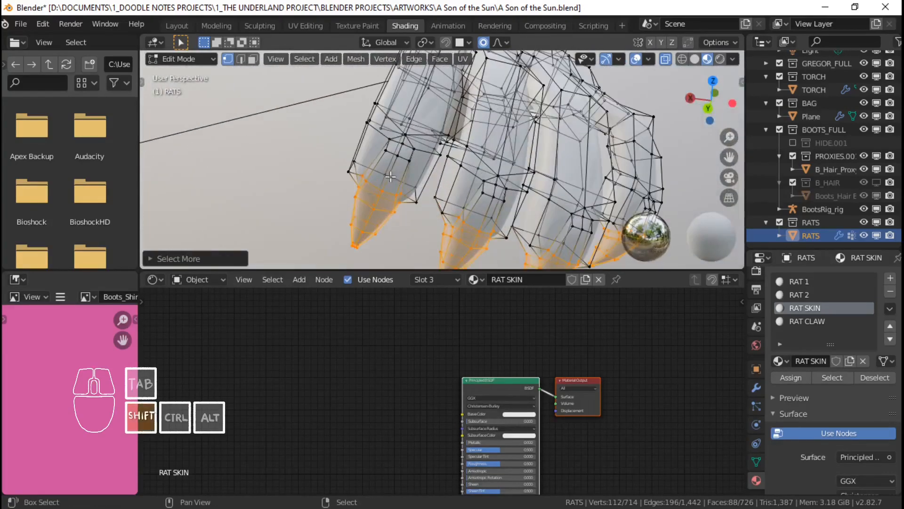
pyautogui.keyDown('shift'); pyautogui.click(405, 155); pyautogui.keyUp('shift')
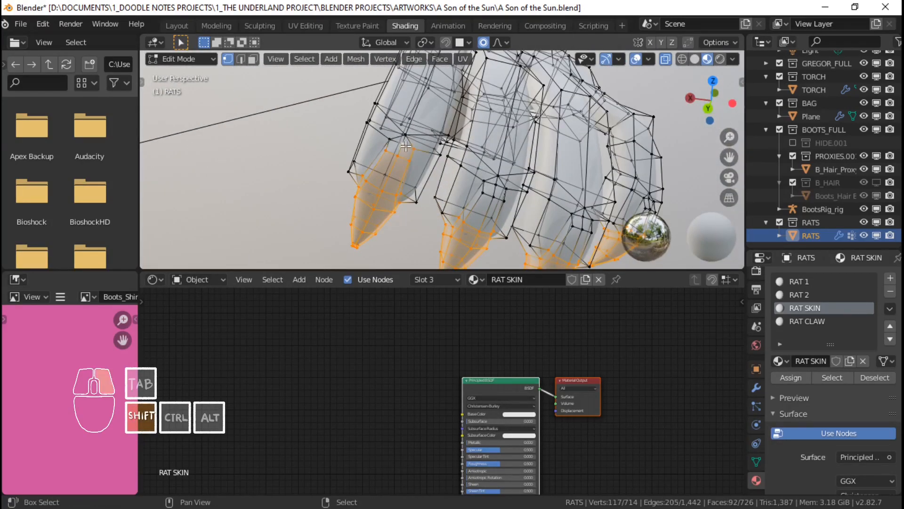
pyautogui.keyDown('shift'); pyautogui.click(402, 138); pyautogui.keyUp('shift')
pyautogui.moveTo(401, 138)
pyautogui.mouseDown(button='middle')
pyautogui.moveTo(421, 172)
pyautogui.moveTo(417, 146)
pyautogui.mouseUp(button='middle')
pyautogui.keyDown('shift'); pyautogui.click(420, 173); pyautogui.keyUp('shift')
pyautogui.keyDown('shift'); pyautogui.click(524, 175); pyautogui.keyUp('shift')
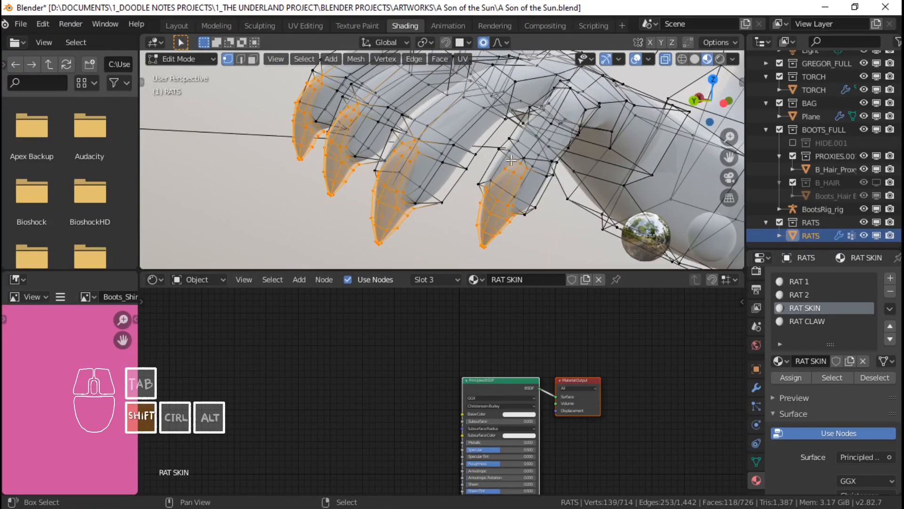
# Step: Assign the RAT CLAW material to the selected claws and darken its Base Color to dark grey
pyautogui.scroll(-4, 521, 159)
pyautogui.moveTo(537, 175); pyautogui.dragTo(605, 202, button='middle')
pyautogui.scroll(5, 605, 201)
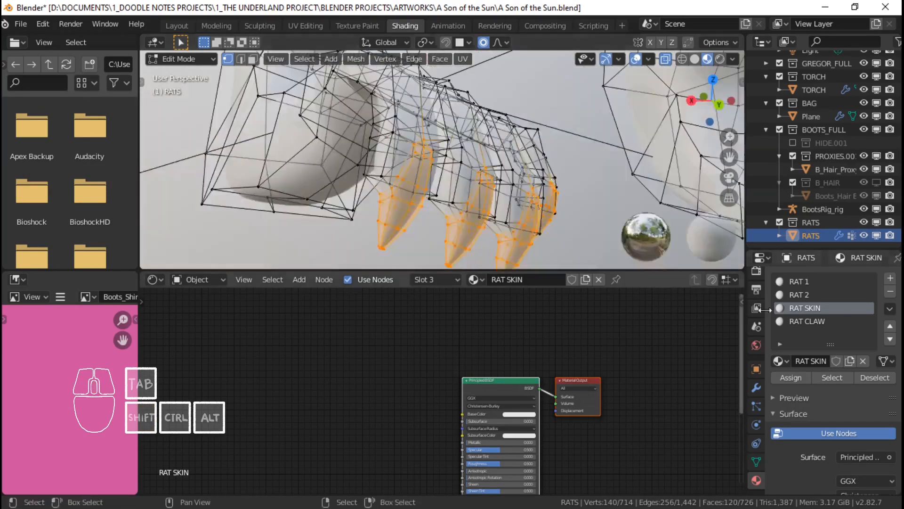
pyautogui.click(818, 322)
pyautogui.click(796, 377)
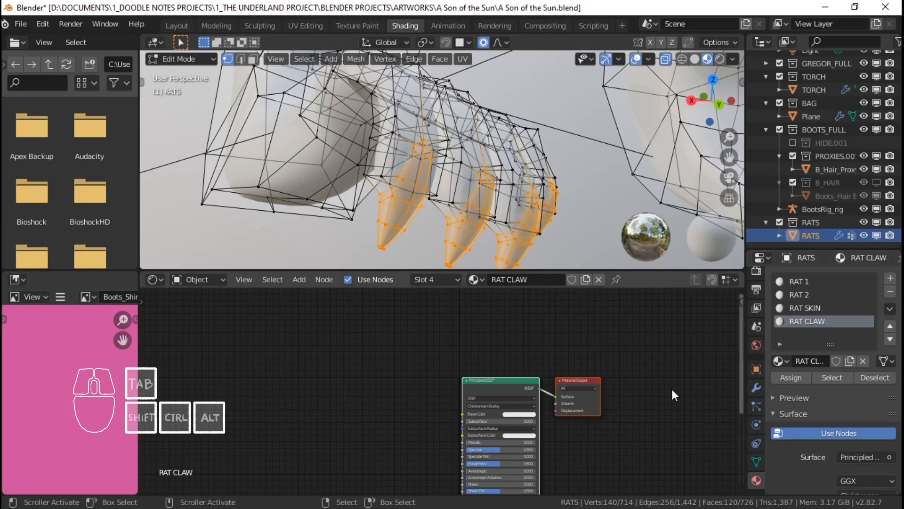
pyautogui.click(518, 414)
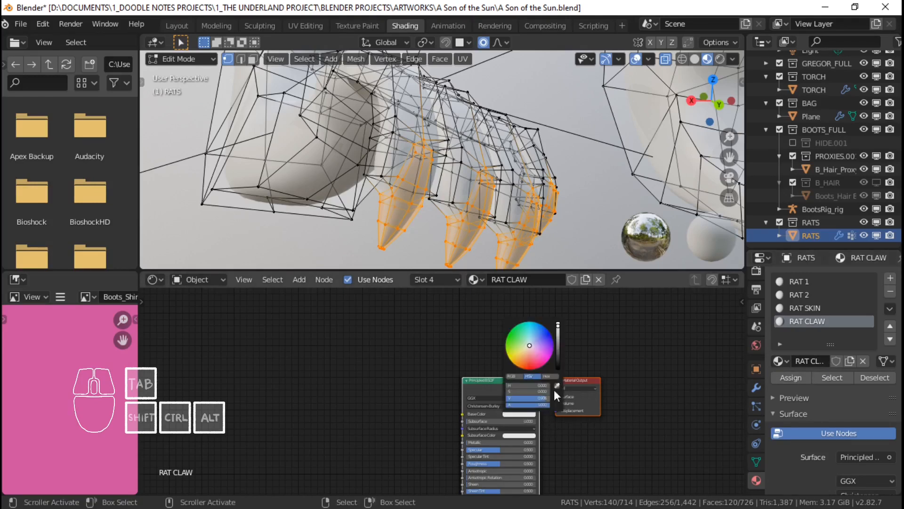
pyautogui.click(558, 358)
pyautogui.moveTo(528, 198)
pyautogui.mouseDown(button='middle')
pyautogui.moveTo(500, 177)
pyautogui.moveTo(422, 192)
pyautogui.moveTo(448, 151)
pyautogui.moveTo(480, 148)
pyautogui.moveTo(508, 171)
pyautogui.moveTo(493, 236)
pyautogui.moveTo(496, 206)
pyautogui.mouseUp(button='middle')
pyautogui.press('Tab')
pyautogui.press('Tab')
pyautogui.scroll(6, 496, 206)
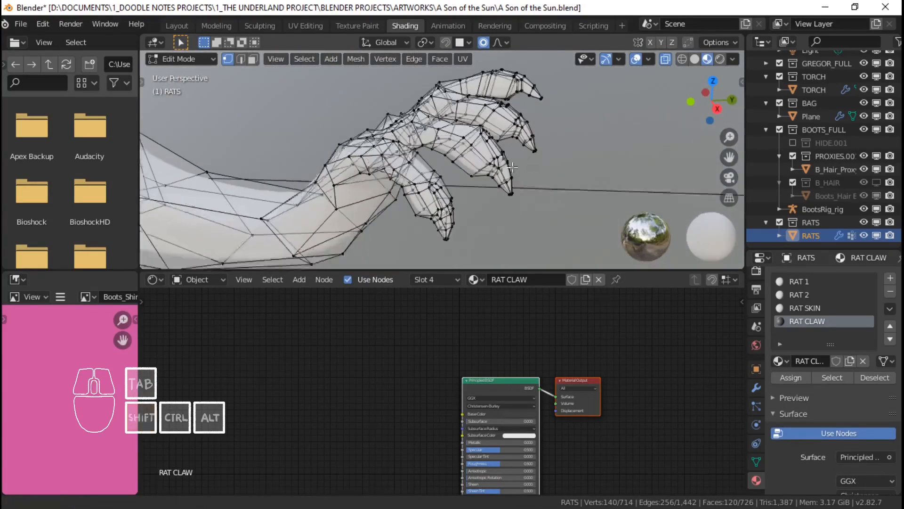
pyautogui.keyDown('alt'); pyautogui.keyDown('shift'); pyautogui.click(465, 175); pyautogui.keyUp('shift'); pyautogui.keyUp('alt')
pyautogui.moveTo(470, 179); pyautogui.dragTo(463, 197, button='middle')
pyautogui.press('c')
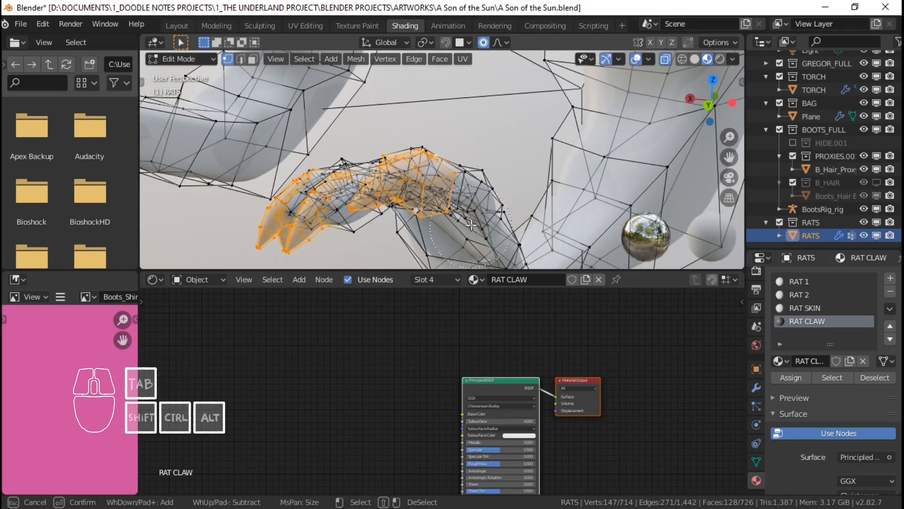
pyautogui.rightClick(455, 206)
pyautogui.moveTo(454, 206); pyautogui.dragTo(566, 188, button='middle')
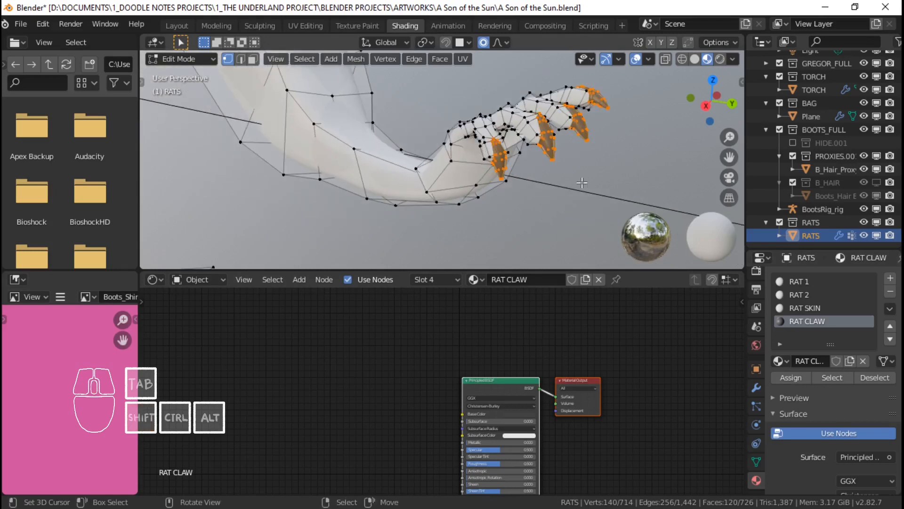
# Step: Set the RAT SKIN material's Base Color to a light peach pink
pyautogui.click(824, 309)
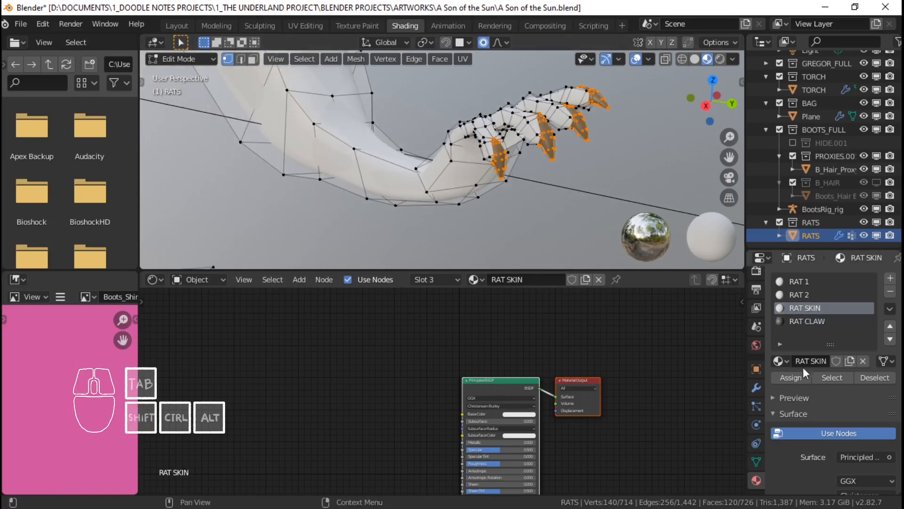
pyautogui.click(518, 414)
pyautogui.moveTo(527, 357); pyautogui.dragTo(521, 355)
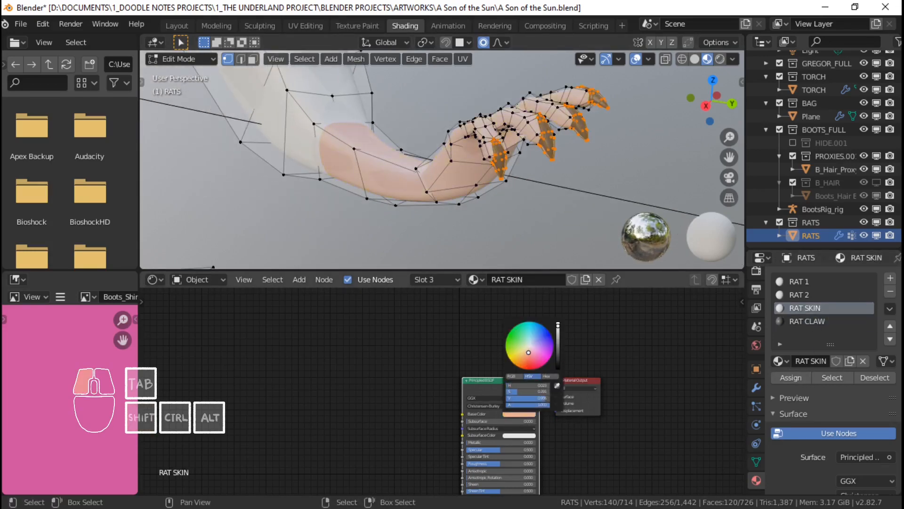
pyautogui.moveTo(490, 207); pyautogui.dragTo(507, 143, button='middle')
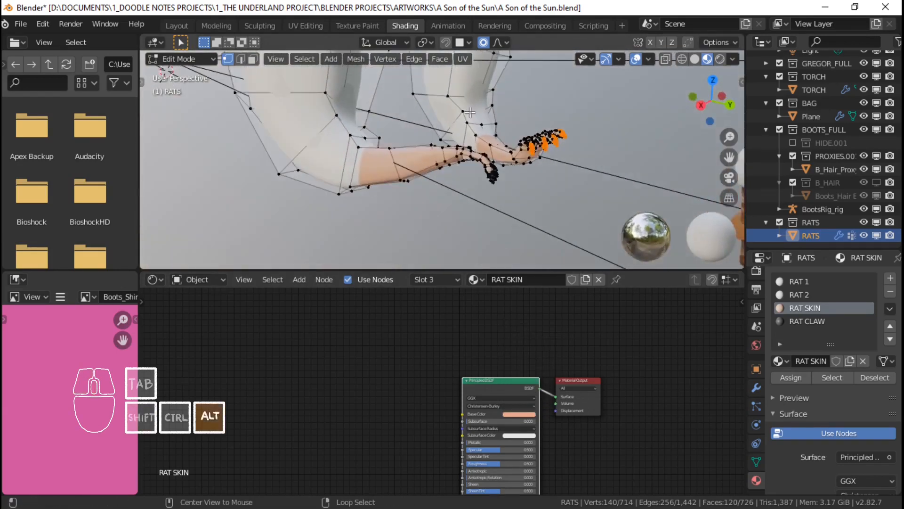
# Step: Clear the mesh selection and set the RAT 1 material's Base Color to mint green
pyautogui.press('Tab')
pyautogui.press('Tab')
pyautogui.click(796, 281)
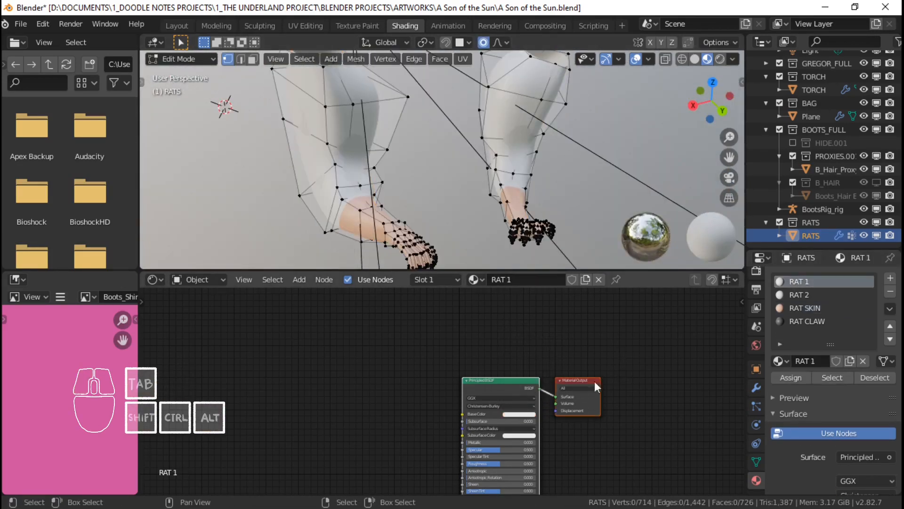
pyautogui.click(527, 414)
pyautogui.moveTo(529, 351); pyautogui.dragTo(524, 338)
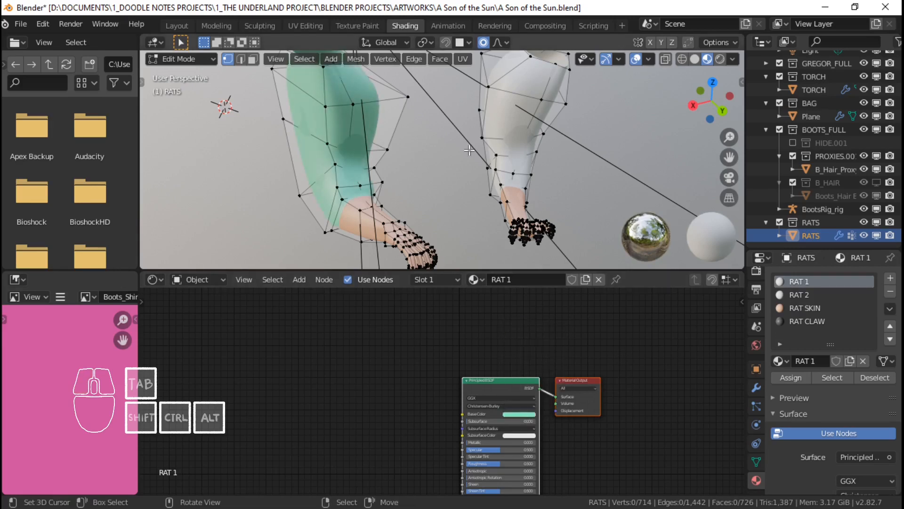
# Step: Set the RAT 2 material's Base Color to pale pink
pyautogui.click(799, 295)
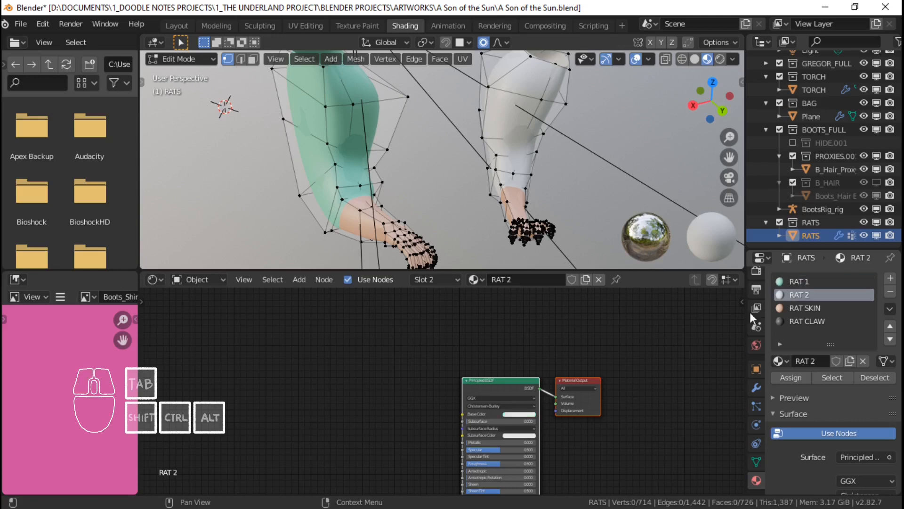
pyautogui.click(528, 414)
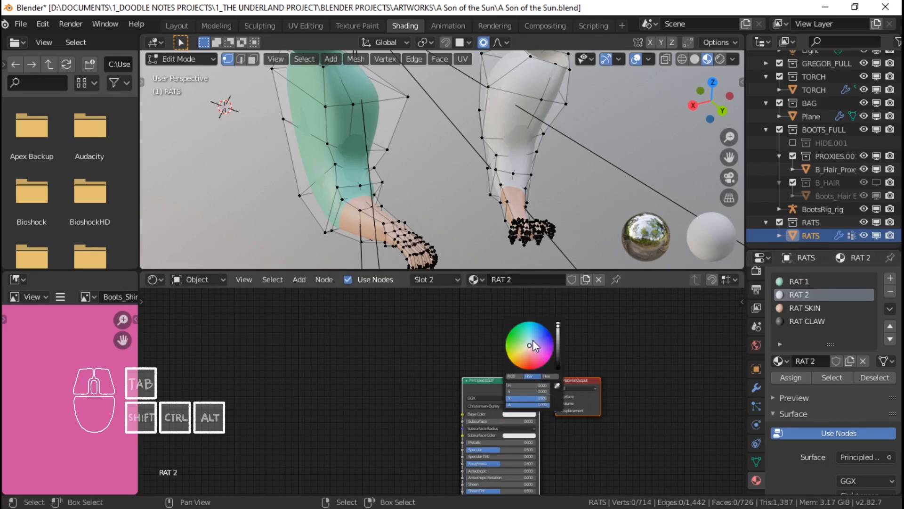
pyautogui.moveTo(535, 343); pyautogui.dragTo(535, 349)
# Step: Leave Edit Mode and check the rats' new colours through the scene camera
pyautogui.moveTo(518, 222); pyautogui.dragTo(471, 179, button='middle')
pyautogui.press('Tab')
pyautogui.press('KP_0')
pyautogui.scroll(5, 421, 175)
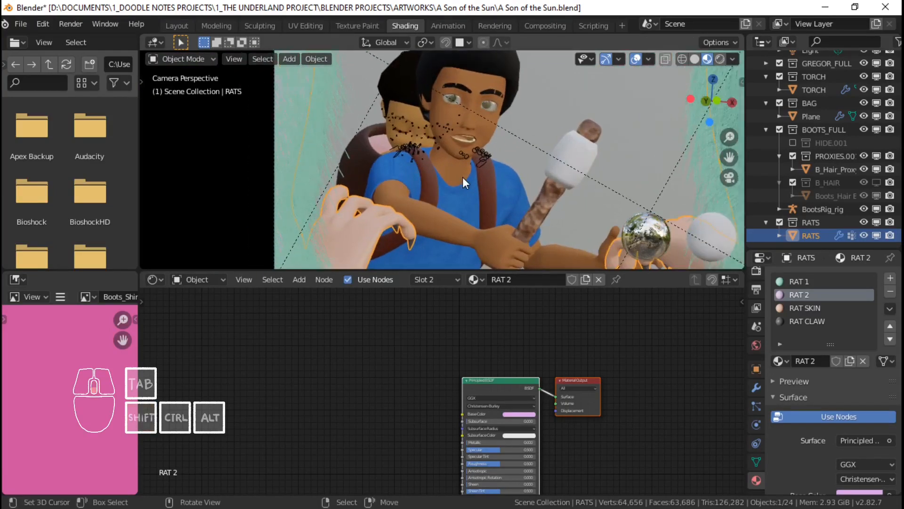
pyautogui.scroll(-5, 463, 177)
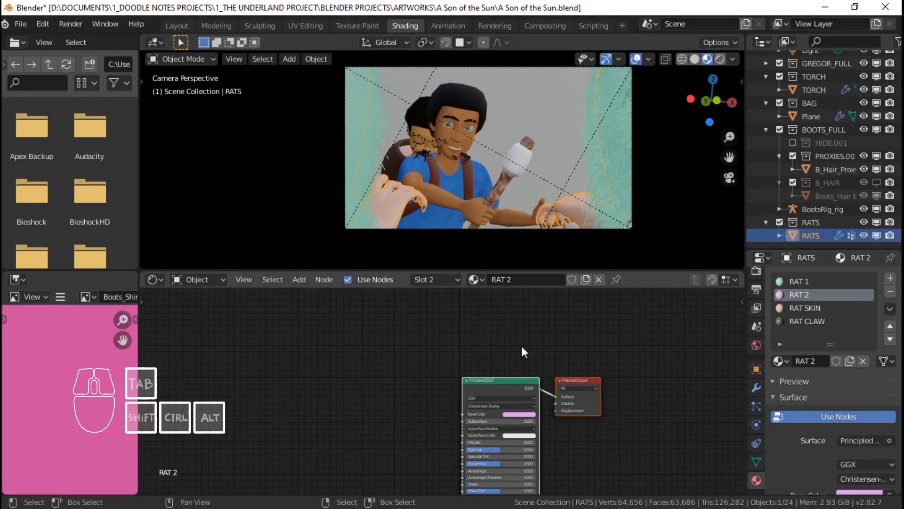
# Step: Review the RAT 1 material's shader nodes and the rats' hair particle settings against the camera view
pyautogui.click(812, 282)
pyautogui.press('a')
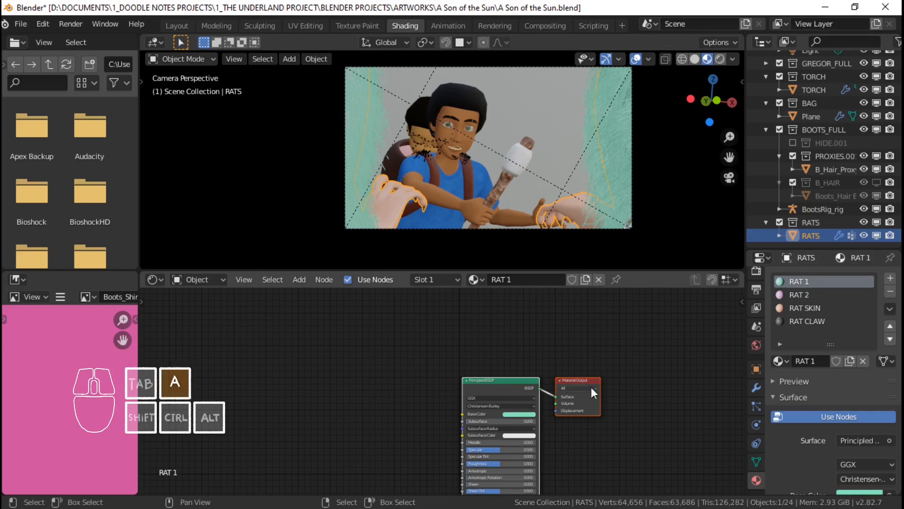
pyautogui.moveTo(533, 392); pyautogui.dragTo(529, 320)
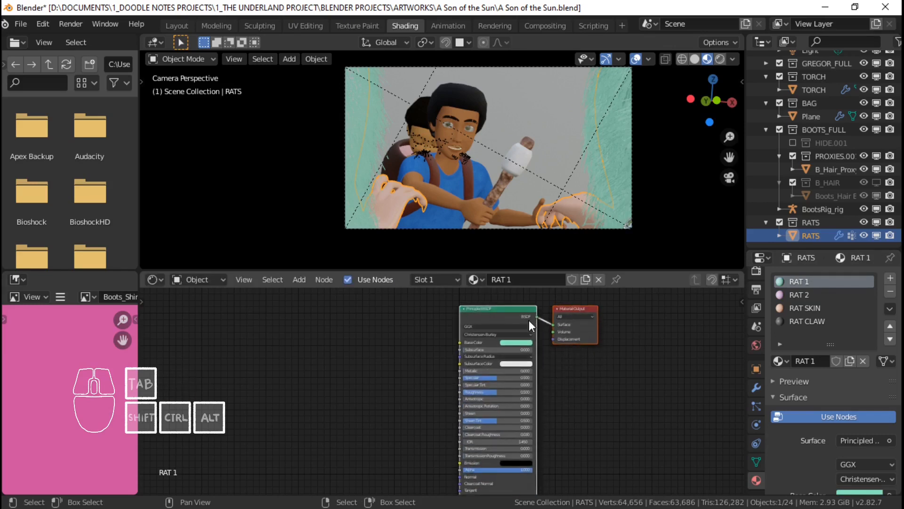
pyautogui.click(507, 309)
pyautogui.scroll(3, 510, 310)
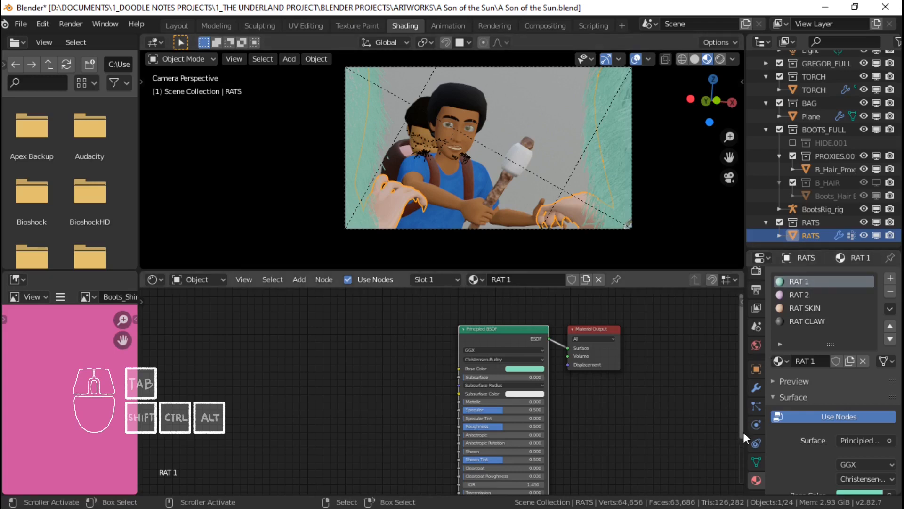
pyautogui.scroll(-1, 631, 183)
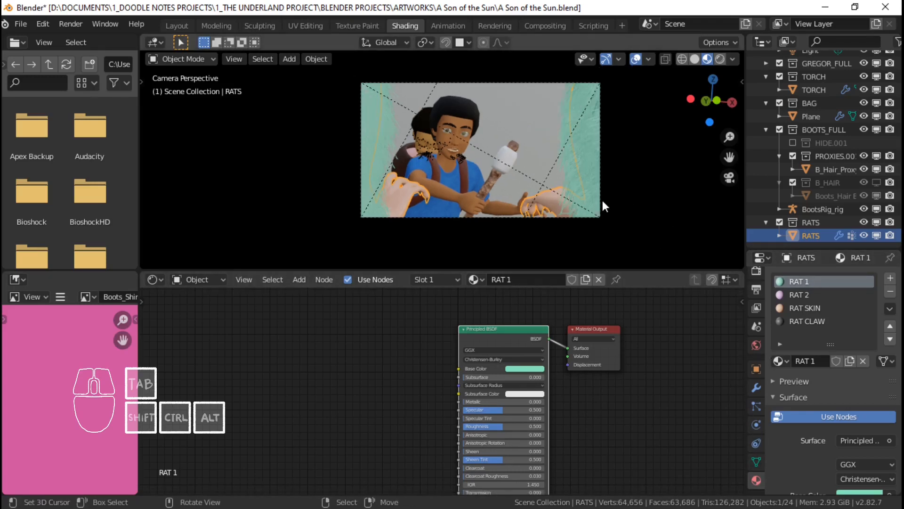
pyautogui.scroll(2, 603, 200)
pyautogui.click(756, 406)
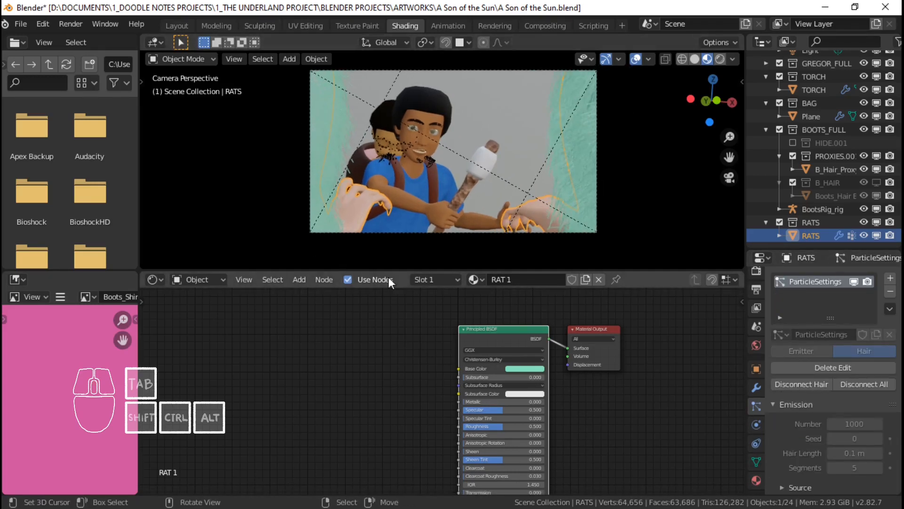
pyautogui.scroll(1, 634, 395)
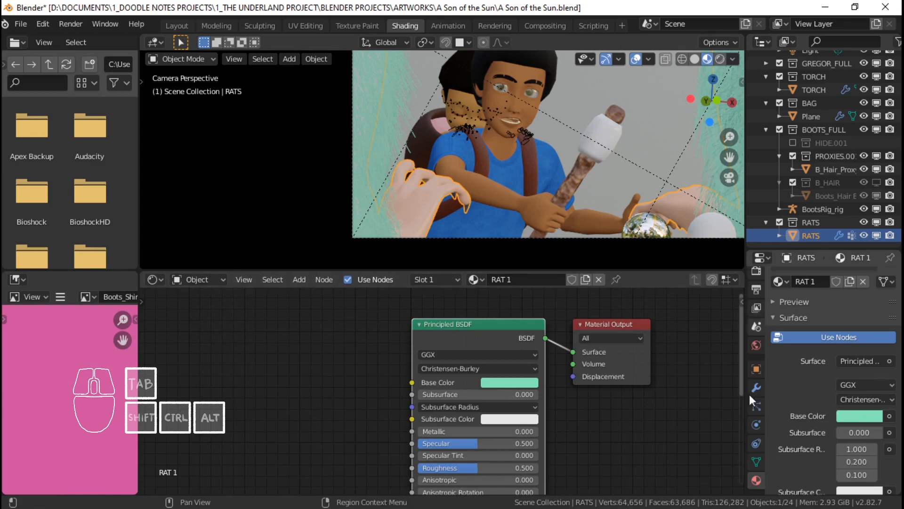
pyautogui.scroll(4, 774, 331)
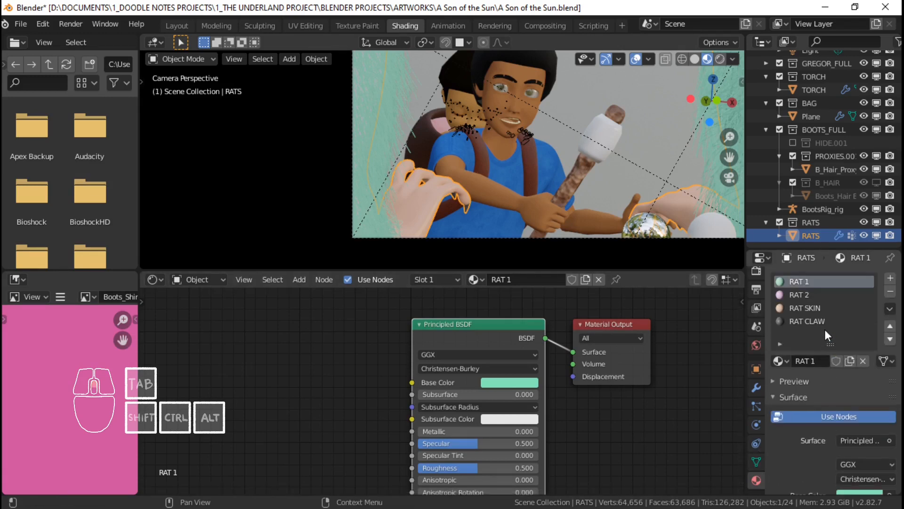
pyautogui.scroll(-2, 555, 205)
# Step: In Edit Mode, select the top edge of the green rat arm, grow the selection down to the wrist and assign RAT 2 to it
pyautogui.click(796, 294)
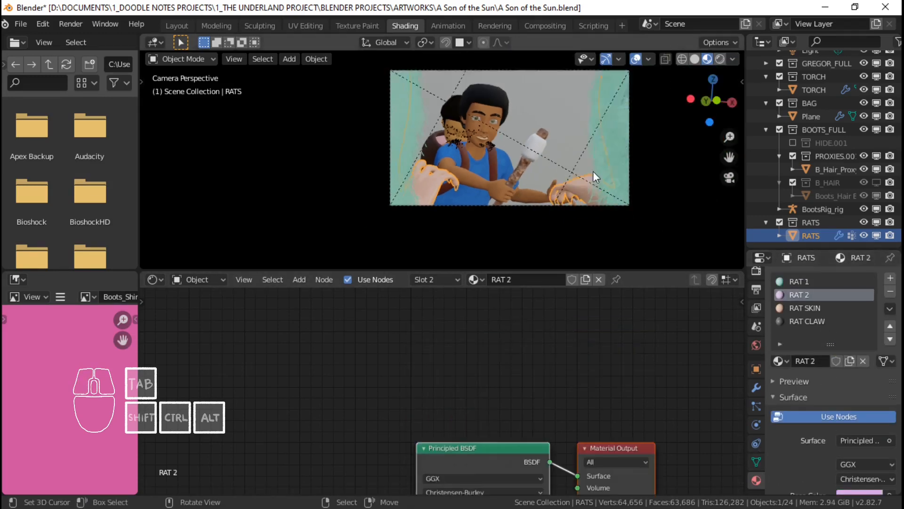
pyautogui.moveTo(567, 140); pyautogui.dragTo(429, 179, button='middle')
pyautogui.scroll(4, 612, 213)
pyautogui.keyDown('shift'); pyautogui.moveTo(611, 213); pyautogui.dragTo(613, 269, button='middle'); pyautogui.keyUp('shift')
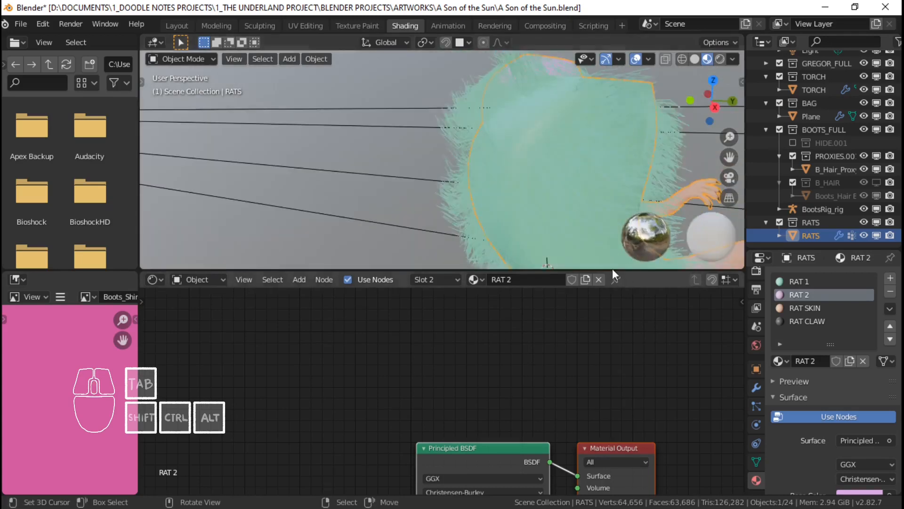
pyautogui.scroll(-3, 594, 155)
pyautogui.moveTo(594, 154); pyautogui.dragTo(500, 156, button='middle')
pyautogui.press('Tab')
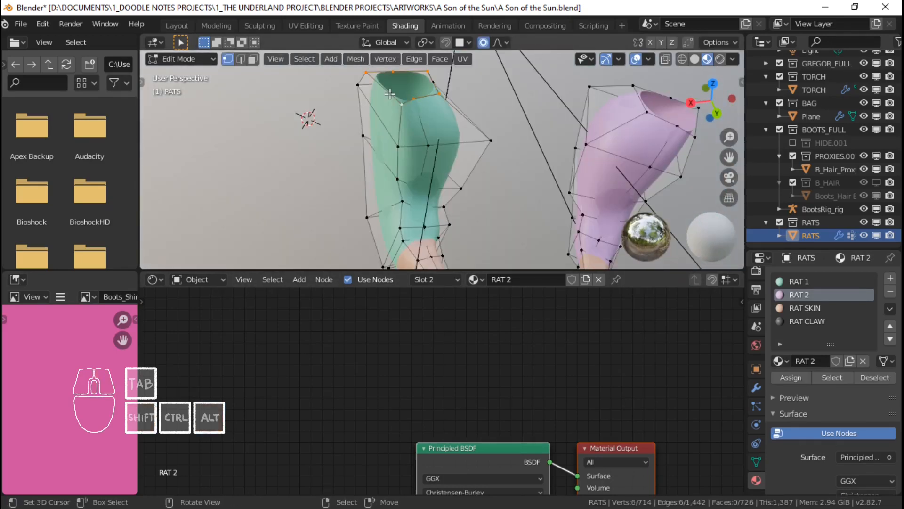
pyautogui.press('ctrl+KP_Add')
pyautogui.press('ctrl+KP_Add')
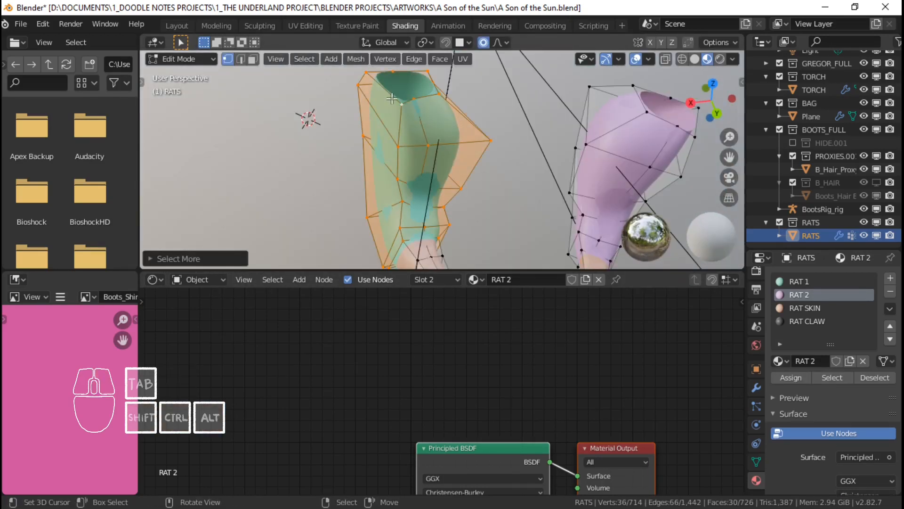
pyautogui.click(791, 377)
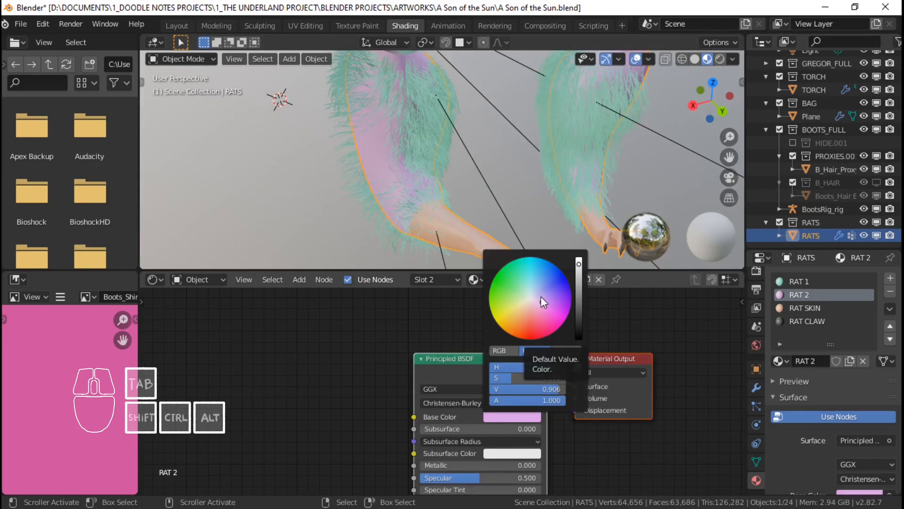
# Step: Change the RAT 2 material's Base Color to light teal blue, return to the camera view and save the file
pyautogui.moveTo(540, 297); pyautogui.dragTo(538, 291)
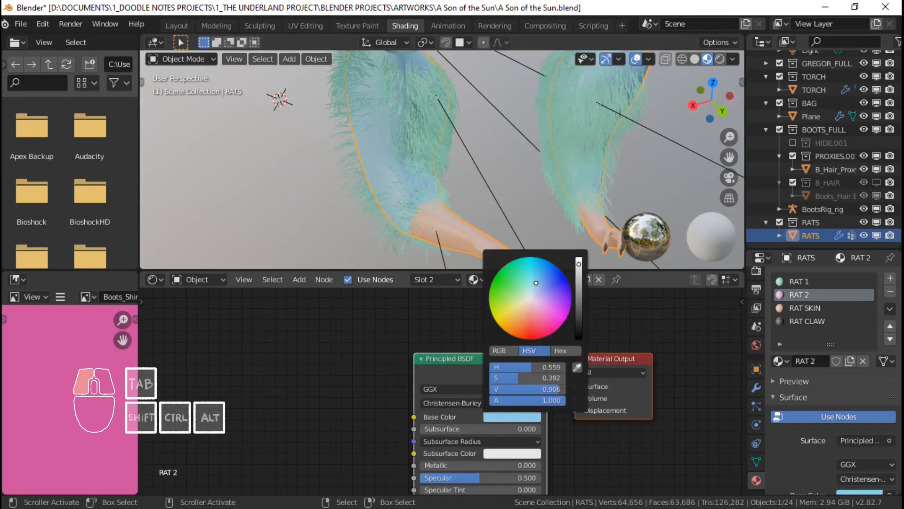
pyautogui.press('KP_0')
pyautogui.hotkey('ctrl', 's')
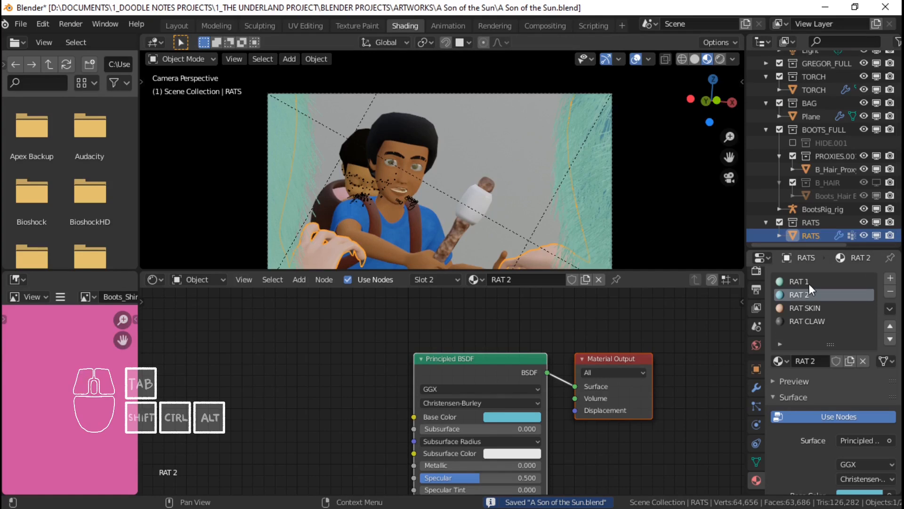
# Step: Review the RAT 1, RAT 2, RAT SKIN and RAT CLAW materials against the scene camera view
pyautogui.click(809, 283)
pyautogui.click(808, 293)
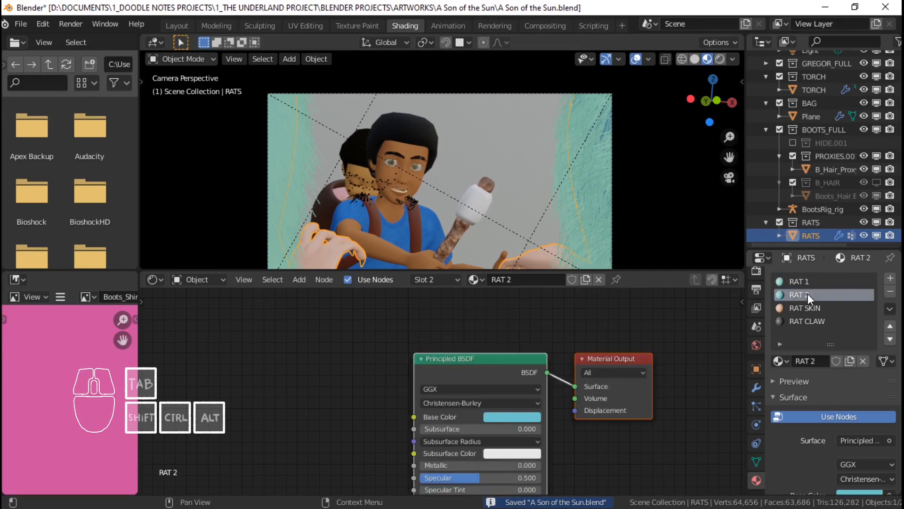
pyautogui.click(808, 309)
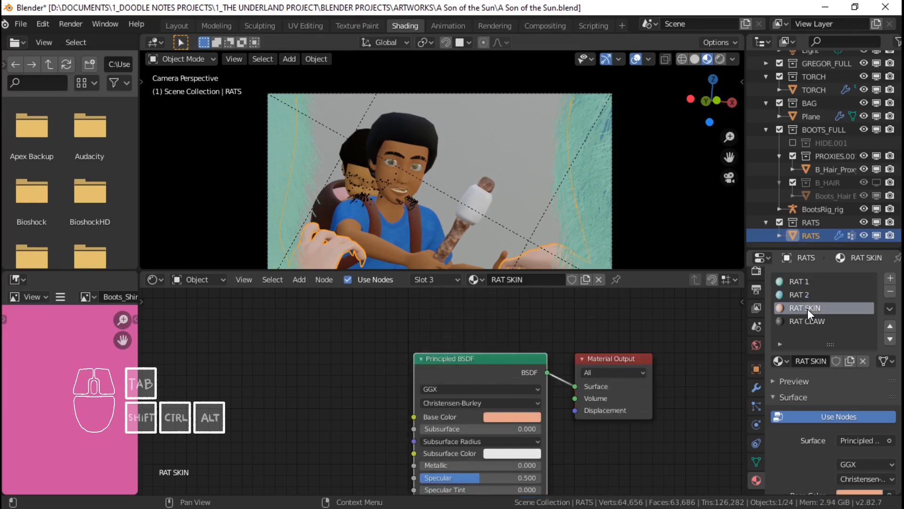
pyautogui.keyDown('shift'); pyautogui.moveTo(548, 255); pyautogui.dragTo(519, 212, button='middle'); pyautogui.keyUp('shift')
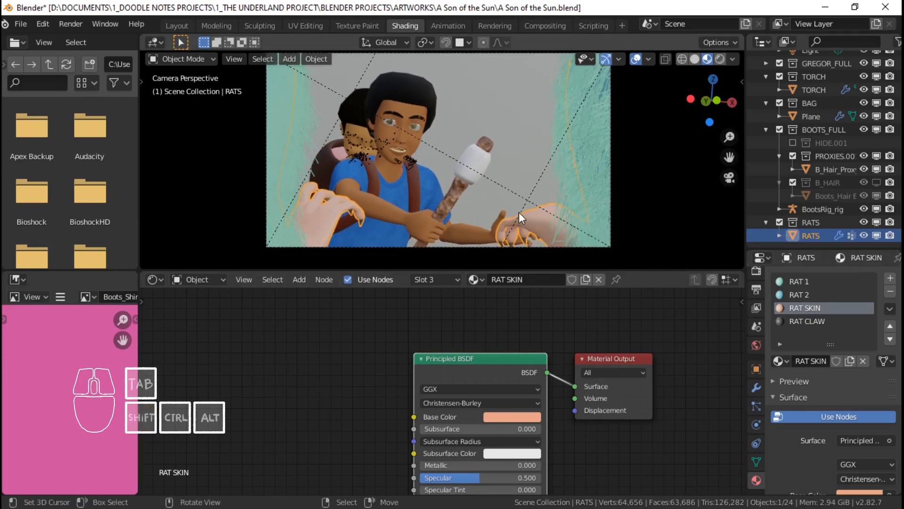
pyautogui.click(797, 319)
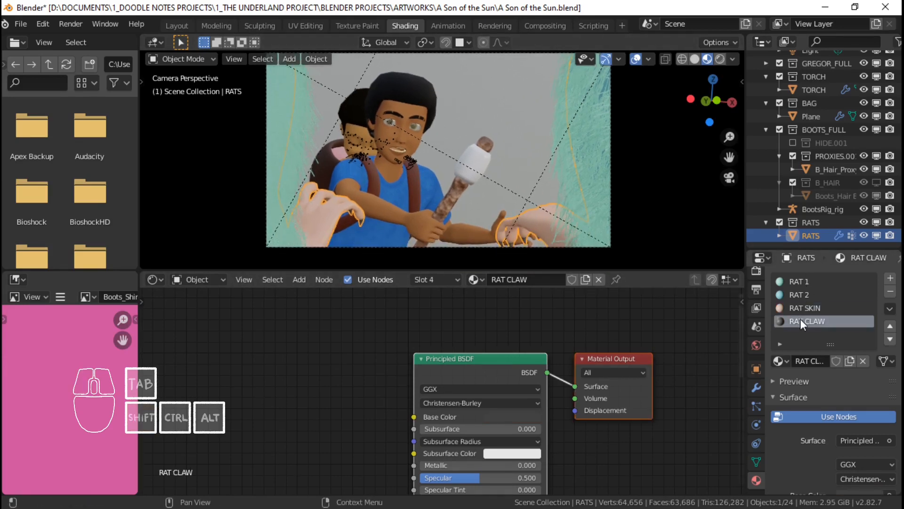
pyautogui.moveTo(464, 211)
pyautogui.keyDown('shift'); pyautogui.mouseDown(button='middle')
pyautogui.moveTo(470, 176)
pyautogui.moveTo(476, 218)
pyautogui.mouseUp(button='middle'); pyautogui.keyUp('shift')
# Step: Delete the Principled BSDF node from the RAT 1 material and browse the available shader nodes for a replacement
pyautogui.click(801, 281)
pyautogui.scroll(3, 485, 352)
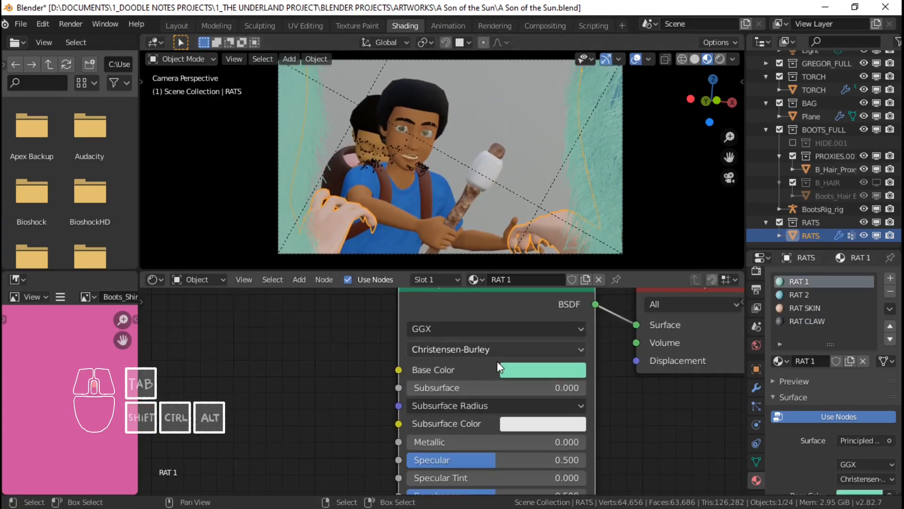
pyautogui.moveTo(442, 351); pyautogui.dragTo(425, 382, button='middle')
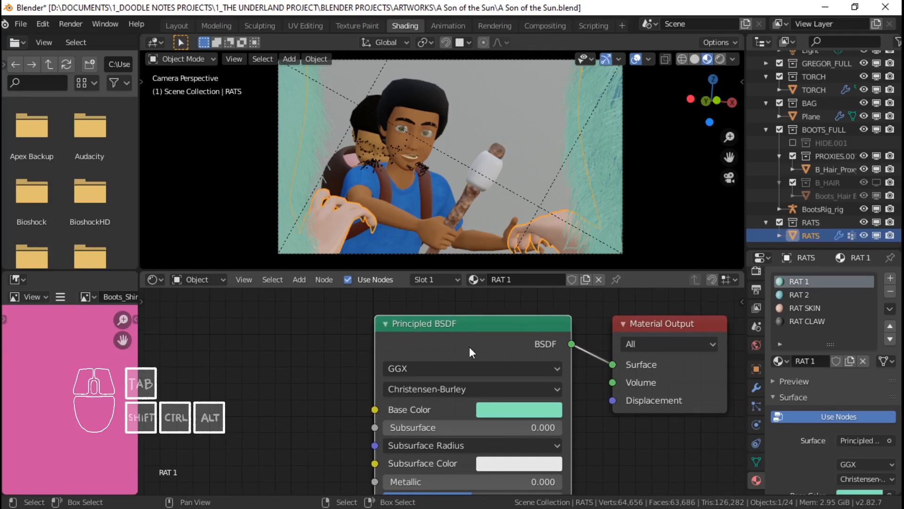
pyautogui.press('x')
pyautogui.hotkey('shift', 'a')
pyautogui.moveTo(383, 315)
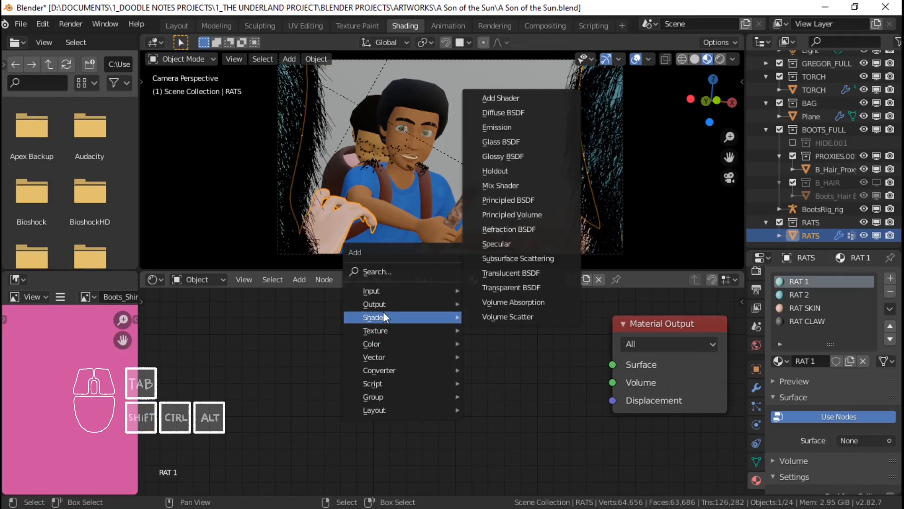
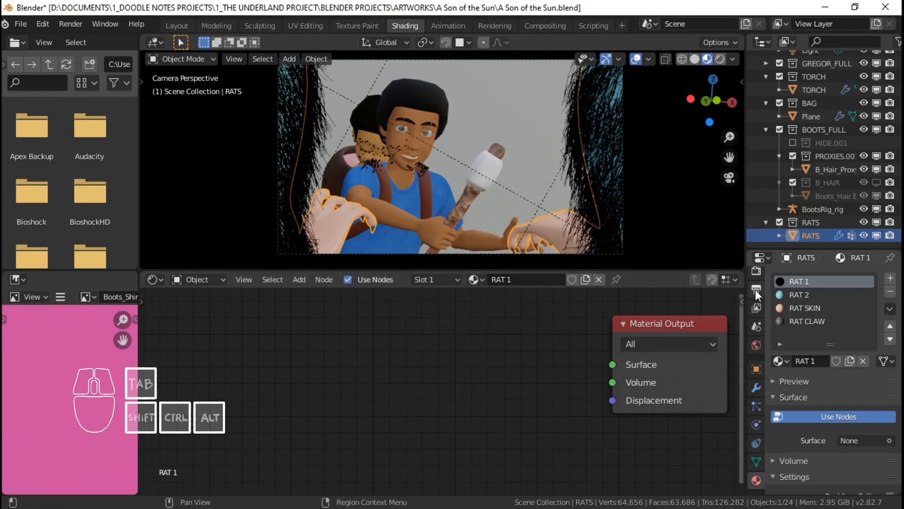
# Step: Switch the scene's render engine to Cycles
pyautogui.click(762, 272)
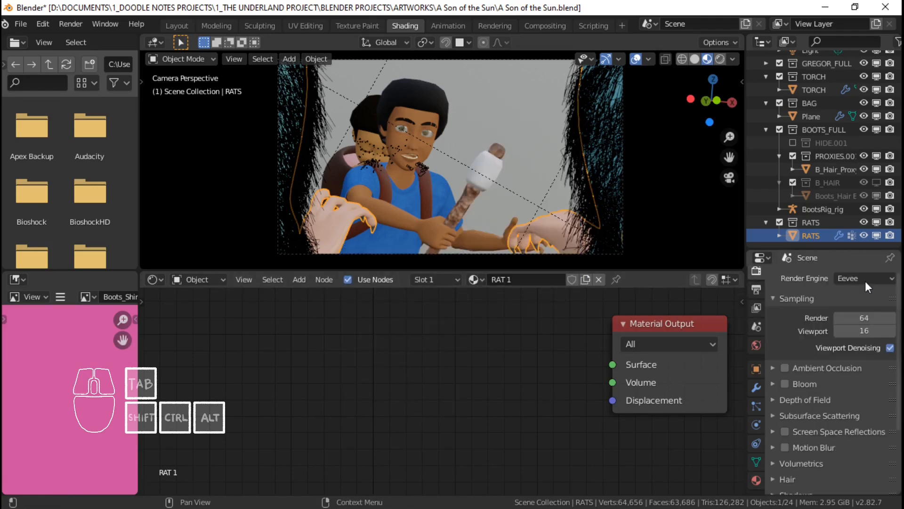
pyautogui.click(866, 282)
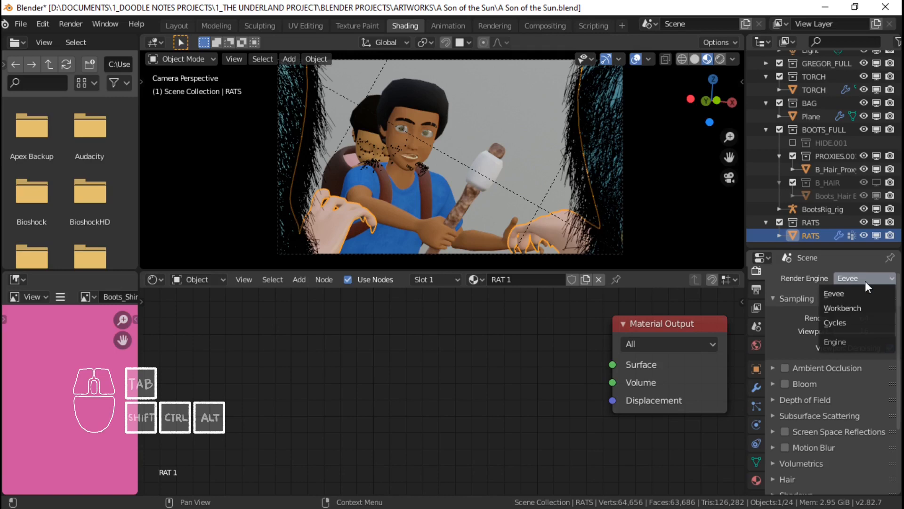
pyautogui.click(850, 321)
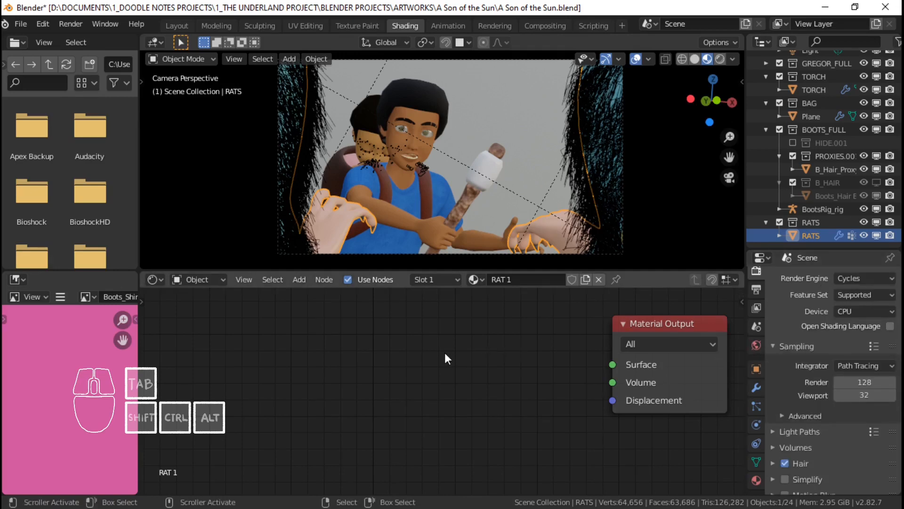
# Step: Add a Principled Hair BSDF node to the RAT 1 material and connect it to the Material Output's Surface
pyautogui.hotkey('shift', 'a')
pyautogui.moveTo(415, 340)
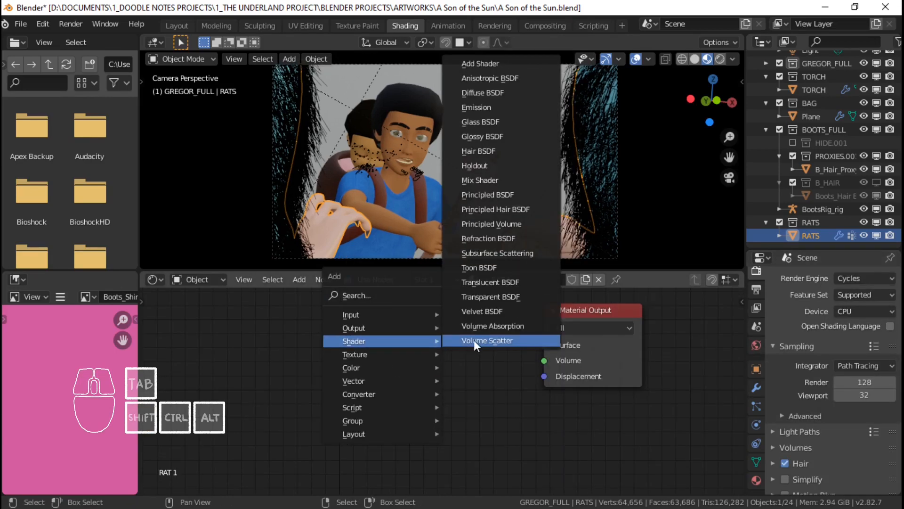
pyautogui.click(515, 209)
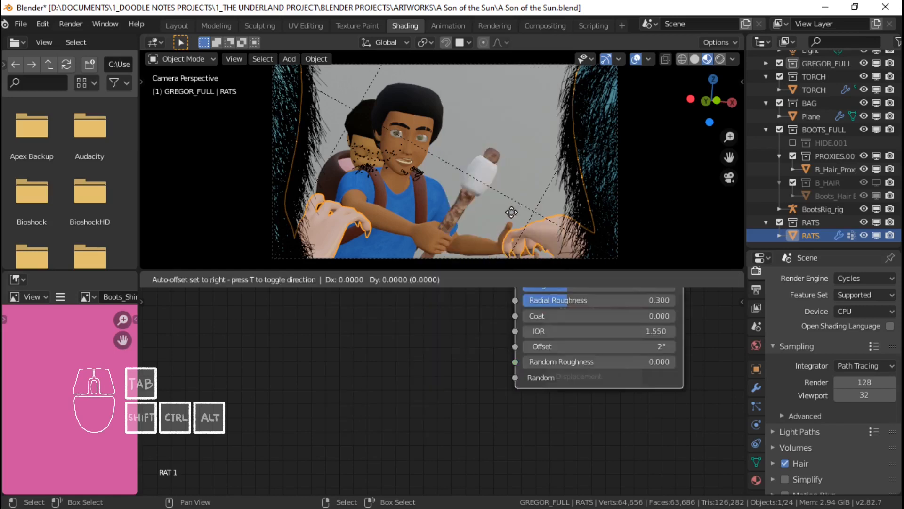
pyautogui.click(355, 304)
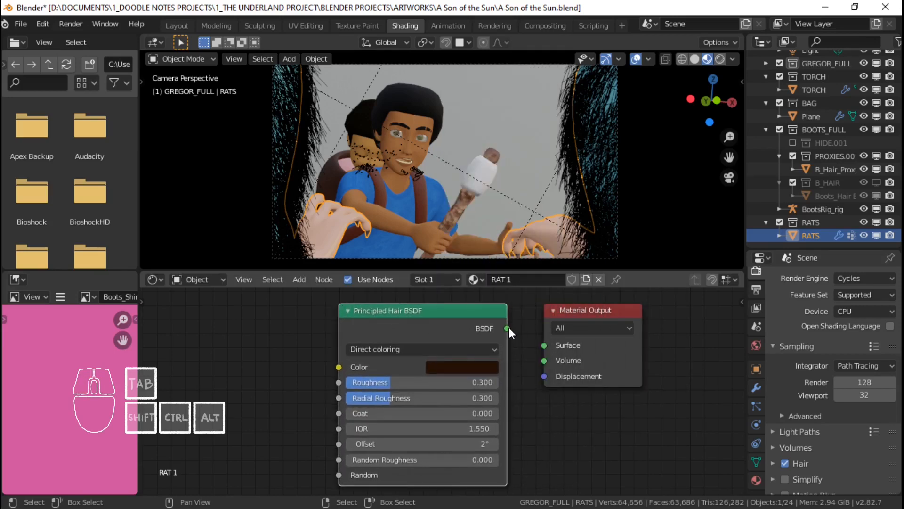
pyautogui.moveTo(509, 328); pyautogui.dragTo(543, 344)
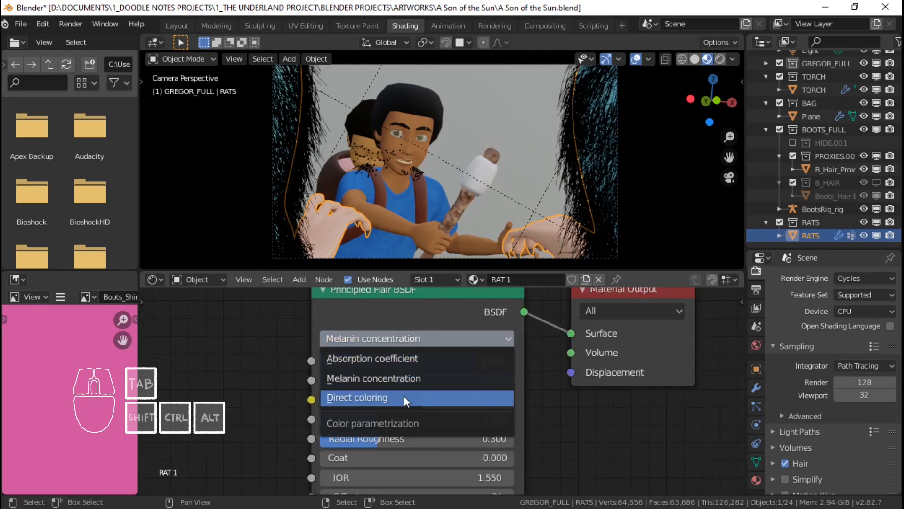
# Step: Set the Principled Hair BSDF's color parametrization to Direct coloring and save the file
pyautogui.click(403, 397)
pyautogui.moveTo(403, 396); pyautogui.dragTo(419, 379, button='middle')
pyautogui.scroll(-1, 439, 366)
pyautogui.hotkey('ctrl', 's')
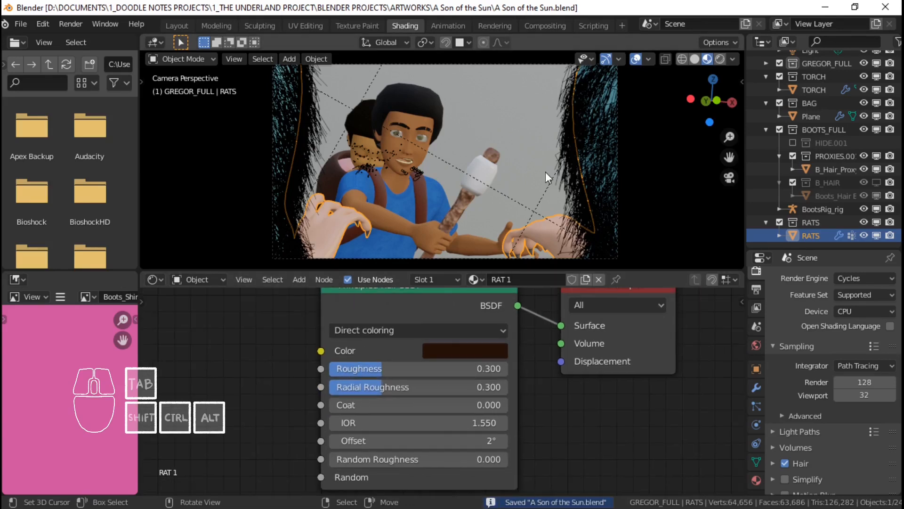
# Step: Draw a render region over the camera view and deselect the rats
pyautogui.hotkey('ctrl', 'b')
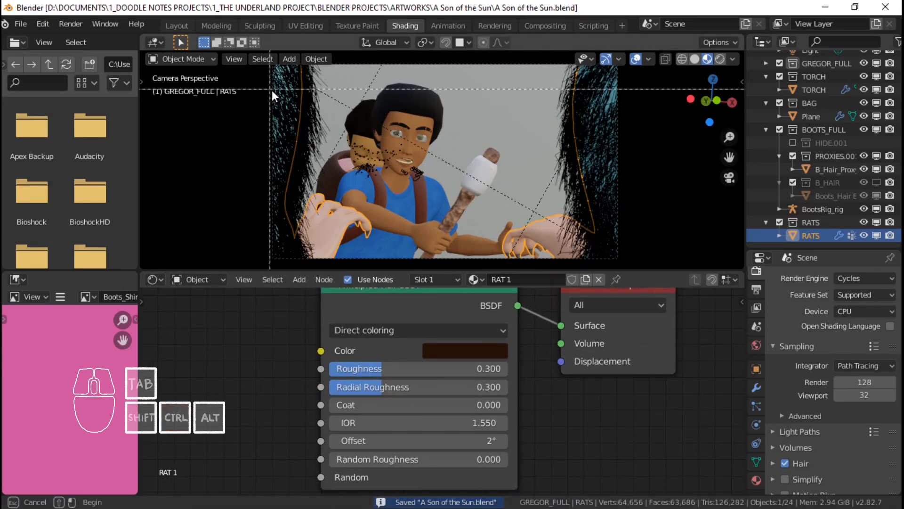
pyautogui.moveTo(272, 91); pyautogui.dragTo(334, 153)
pyautogui.press('ctrl')
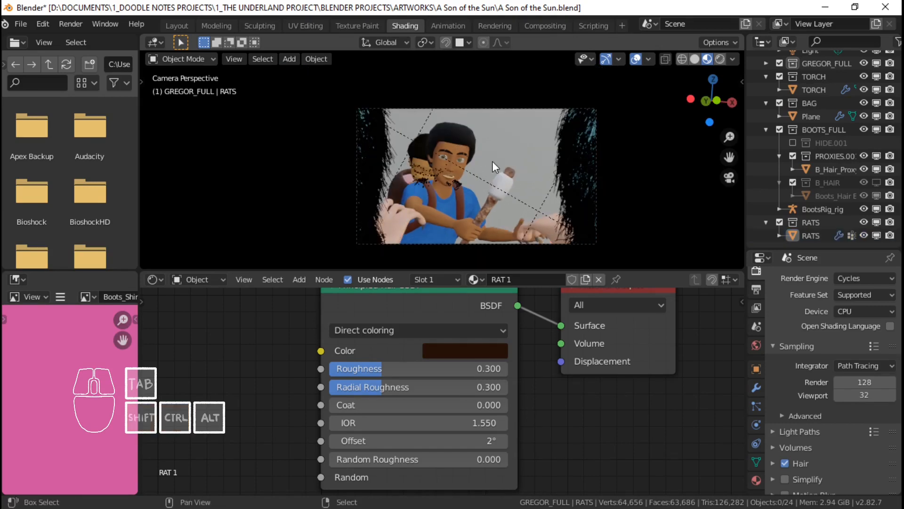
pyautogui.scroll(1, 493, 161)
pyautogui.keyDown('shift'); pyautogui.moveTo(509, 125); pyautogui.dragTo(502, 113, button='middle'); pyautogui.keyUp('shift')
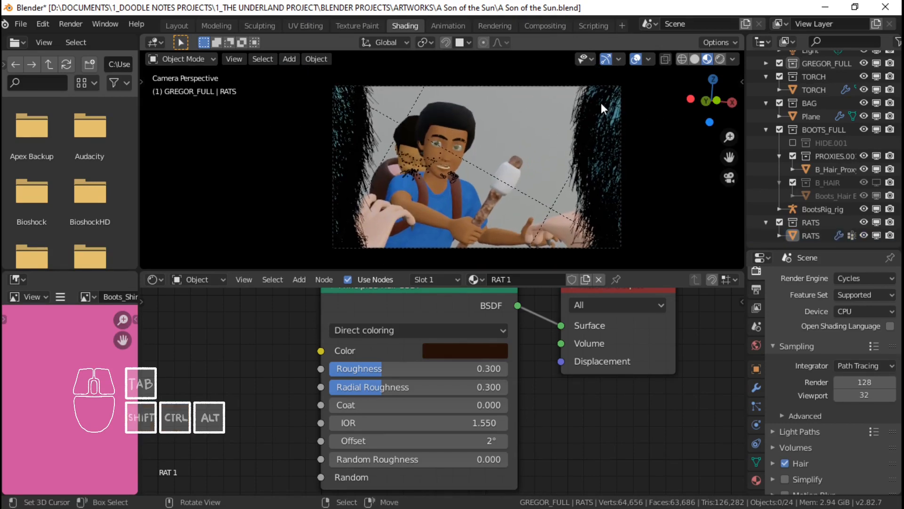
# Step: Place the 3D cursor at the torch's tip and snap the scene light to it, keeping the offset
pyautogui.keyDown('shift'); pyautogui.moveTo(558, 137); pyautogui.dragTo(497, 162, button='middle'); pyautogui.keyUp('shift')
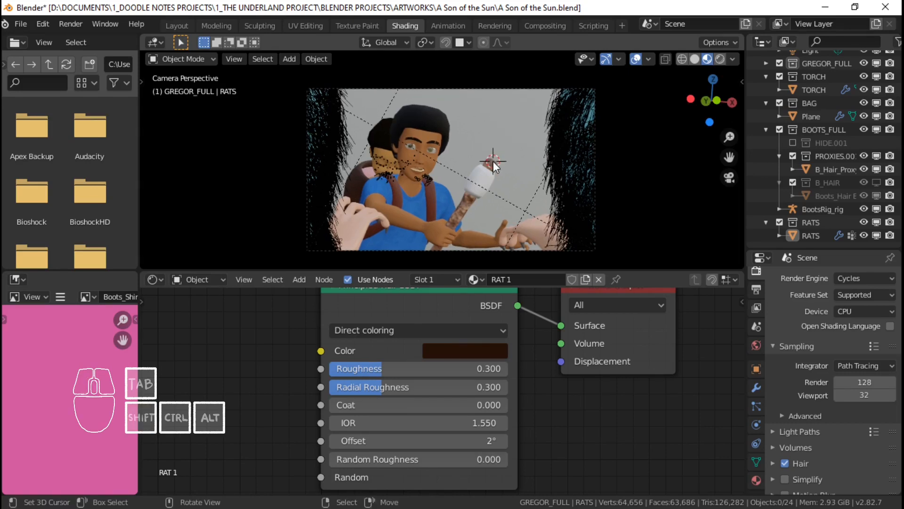
pyautogui.moveTo(493, 161); pyautogui.dragTo(533, 81, button='middle')
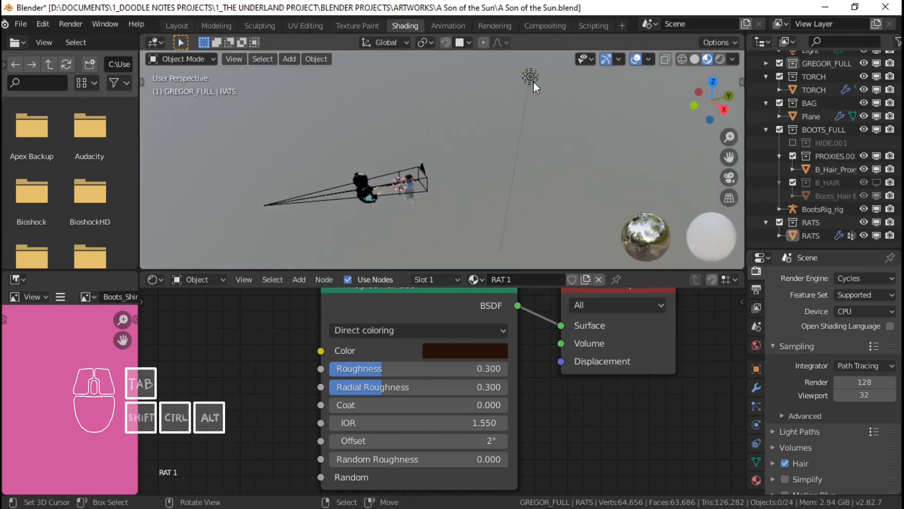
pyautogui.click(536, 75)
pyautogui.moveTo(361, 143); pyautogui.dragTo(521, 150, button='middle')
pyautogui.hotkey('shift', 's')
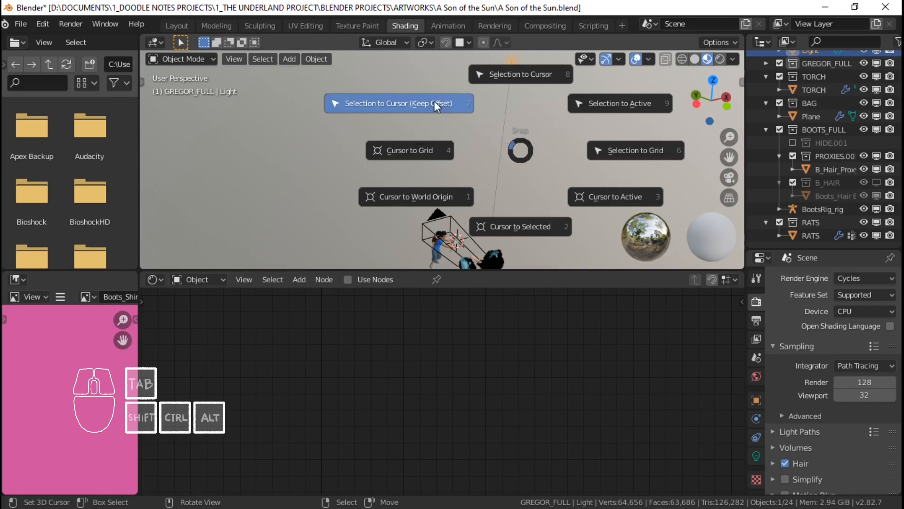
pyautogui.click(434, 101)
pyautogui.keyDown('shift'); pyautogui.moveTo(489, 180); pyautogui.dragTo(481, 122, button='middle'); pyautogui.keyUp('shift')
# Step: Move the light slightly above the torch's tip and keep it selected
pyautogui.scroll(6, 480, 123)
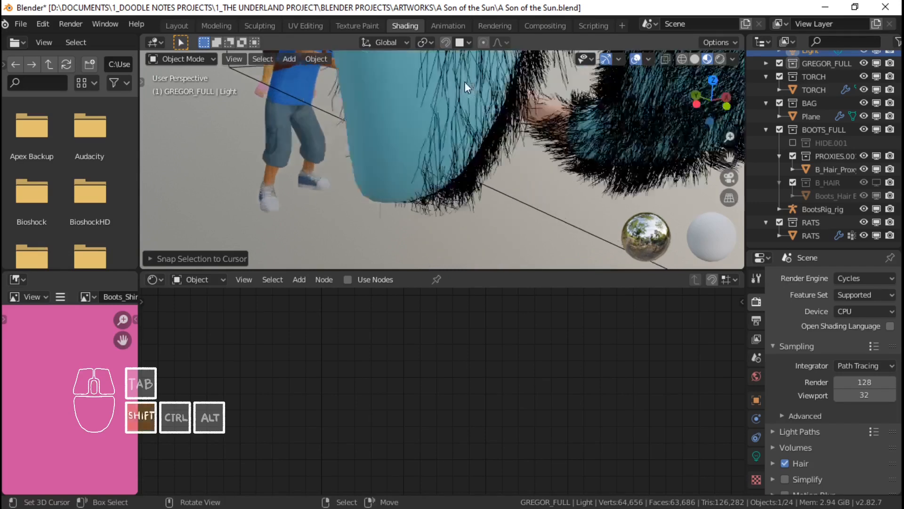
pyautogui.keyDown('shift'); pyautogui.moveTo(464, 81); pyautogui.dragTo(442, 154, button='middle'); pyautogui.keyUp('shift')
pyautogui.press('g')
pyautogui.click(446, 161)
pyautogui.scroll(3, 446, 161)
pyautogui.click(443, 154)
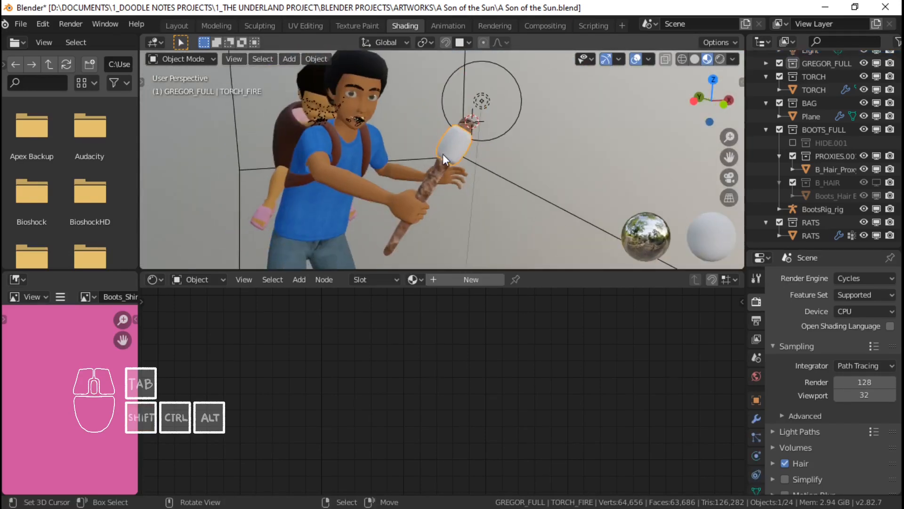
pyautogui.click(482, 97)
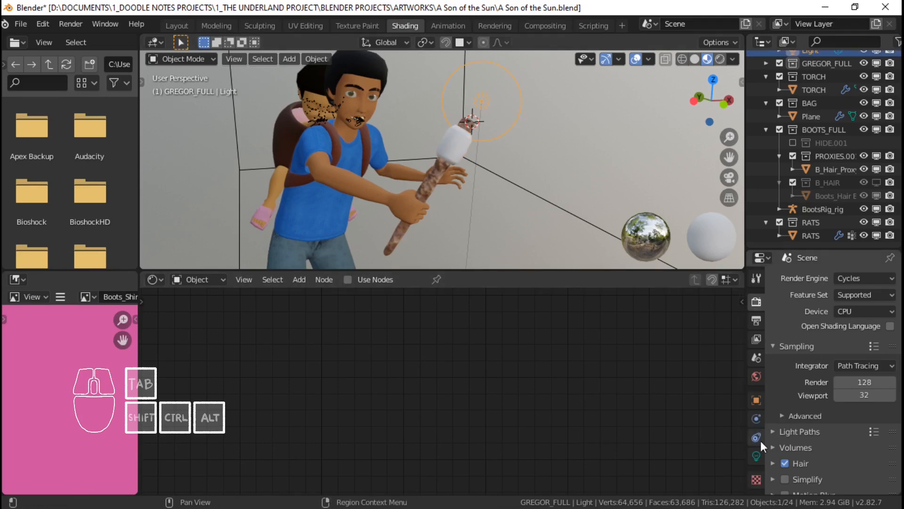
# Step: Open the light's settings and enable Scene World and Scene Lights in the viewport's Material Preview shading
pyautogui.click(757, 456)
pyautogui.scroll(-3, 671, 121)
pyautogui.scroll(-2, 583, 116)
pyautogui.moveTo(582, 116); pyautogui.dragTo(576, 147, button='middle')
pyautogui.click(733, 60)
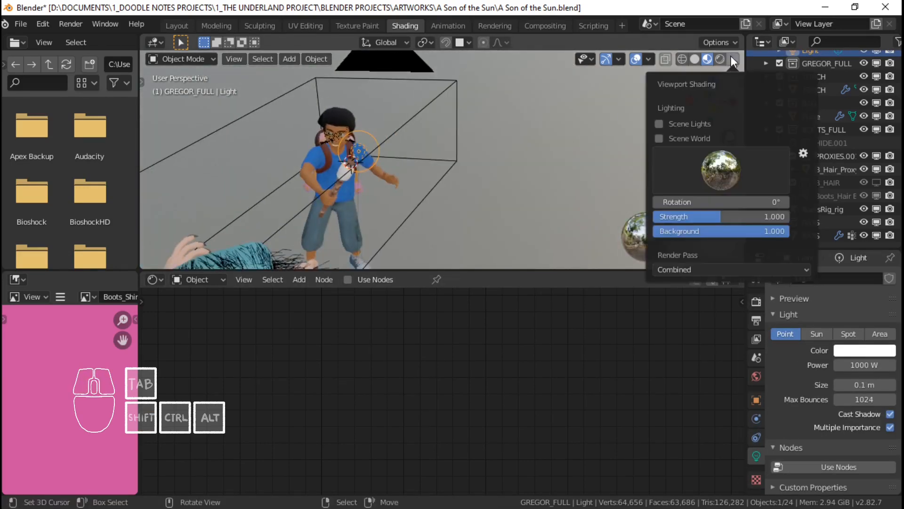
pyautogui.click(659, 137)
pyautogui.click(659, 124)
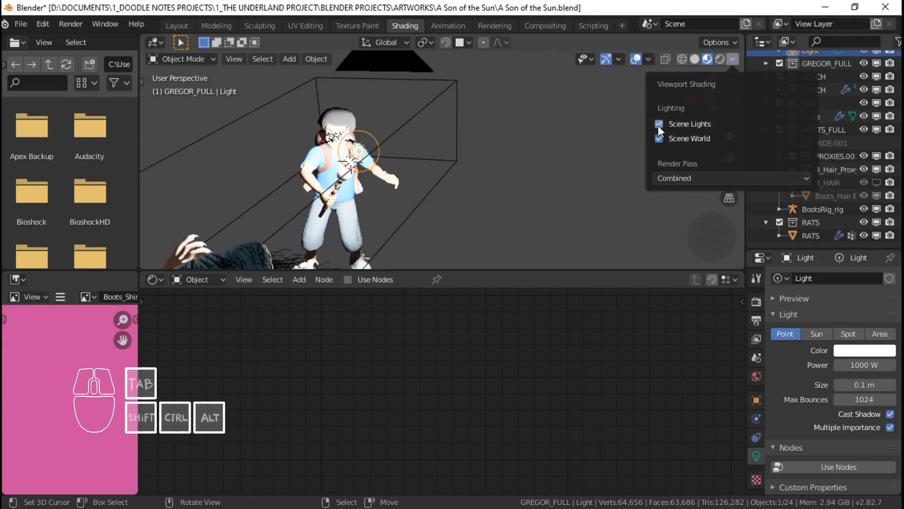
# Step: In the camera view, change the torch light's color to warm yellow-orange and set its power to 200 W
pyautogui.press('KP_0')
pyautogui.click(868, 352)
pyautogui.moveTo(815, 238); pyautogui.dragTo(802, 247)
pyautogui.moveTo(865, 365); pyautogui.dragTo(858, 365)
pyautogui.click(875, 368)
pyautogui.write('5')
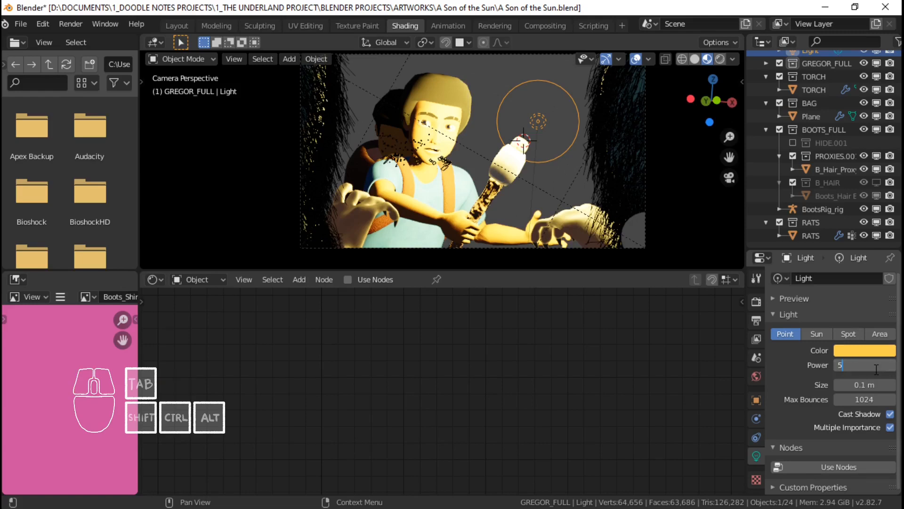
pyautogui.press('BackSpace')
pyautogui.write('200')
pyautogui.press('Return')
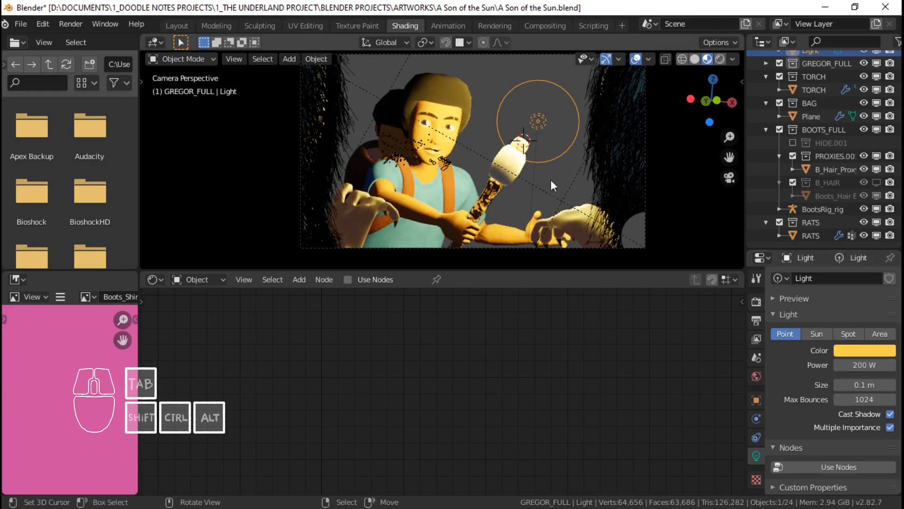
pyautogui.keyDown('shift'); pyautogui.moveTo(479, 146); pyautogui.dragTo(464, 155, button='middle'); pyautogui.keyUp('shift')
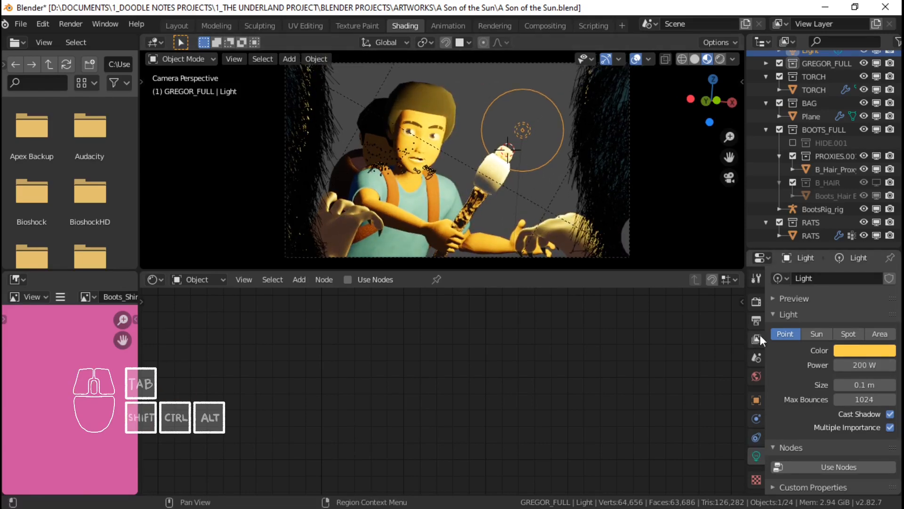
# Step: Darken the world background color to near black and check the torch lighting through the camera
pyautogui.click(756, 376)
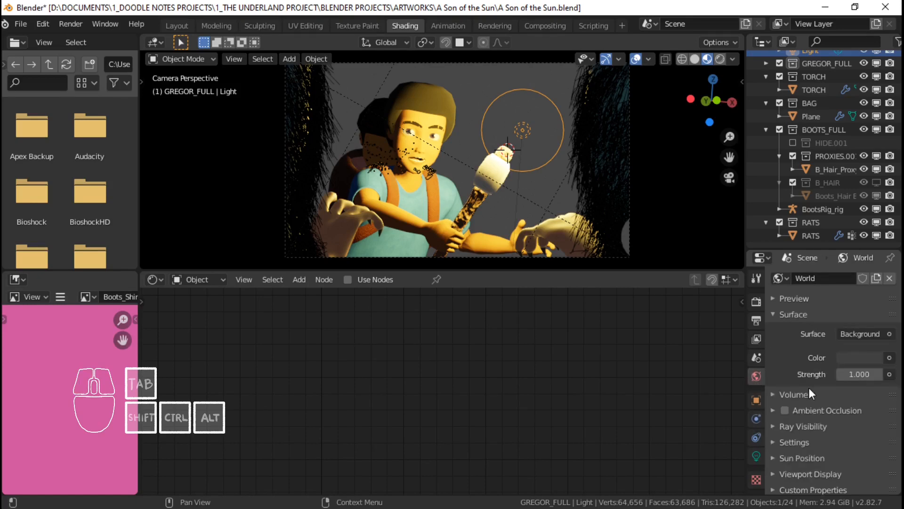
pyautogui.click(858, 357)
pyautogui.moveTo(875, 252)
pyautogui.mouseDown()
pyautogui.moveTo(874, 267)
pyautogui.moveTo(872, 255)
pyautogui.mouseUp()
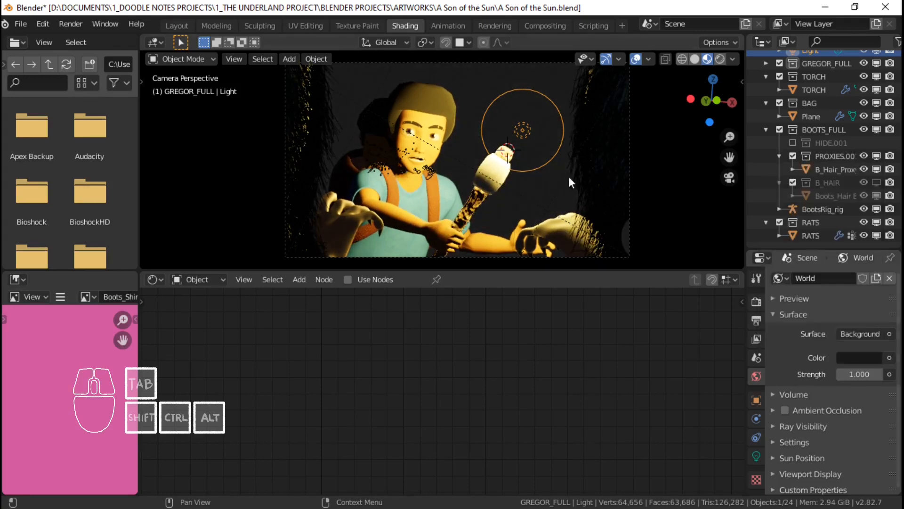
pyautogui.keyDown('shift'); pyautogui.moveTo(428, 178); pyautogui.dragTo(368, 245, button='middle'); pyautogui.keyUp('shift')
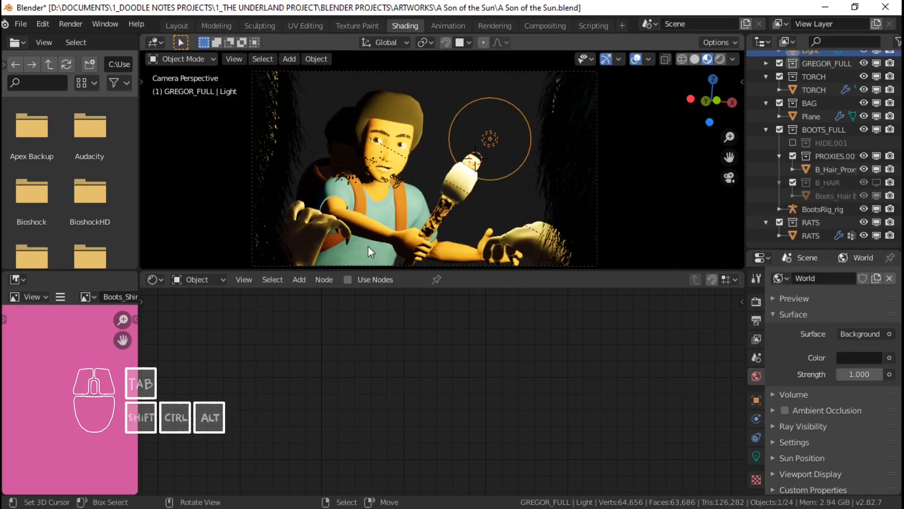
pyautogui.scroll(-2, 389, 185)
pyautogui.scroll(1, 369, 183)
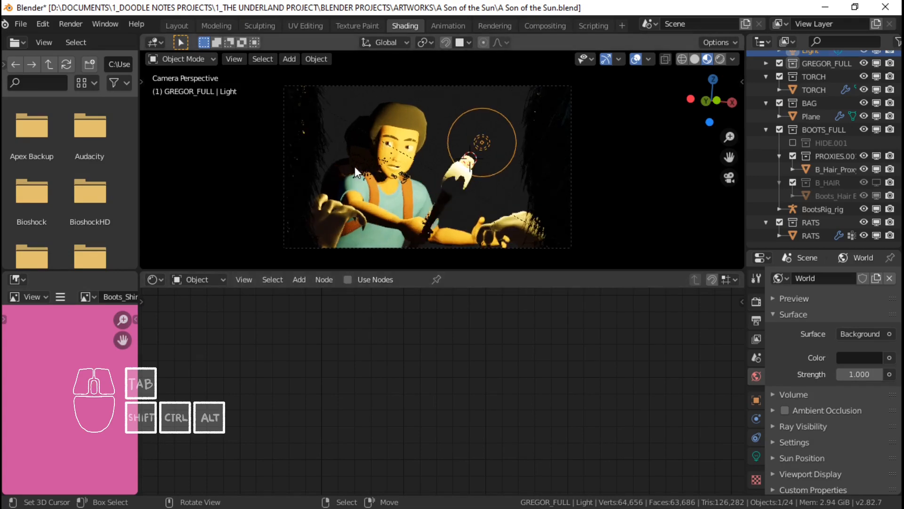
# Step: Select the rats object to show the Principled Hair BSDF nodes of its RAT 1 material
pyautogui.rightClick(346, 212)
pyautogui.moveTo(445, 358); pyautogui.dragTo(446, 360, button='middle')
pyautogui.scroll(1, 445, 360)
pyautogui.scroll(1, 446, 343)
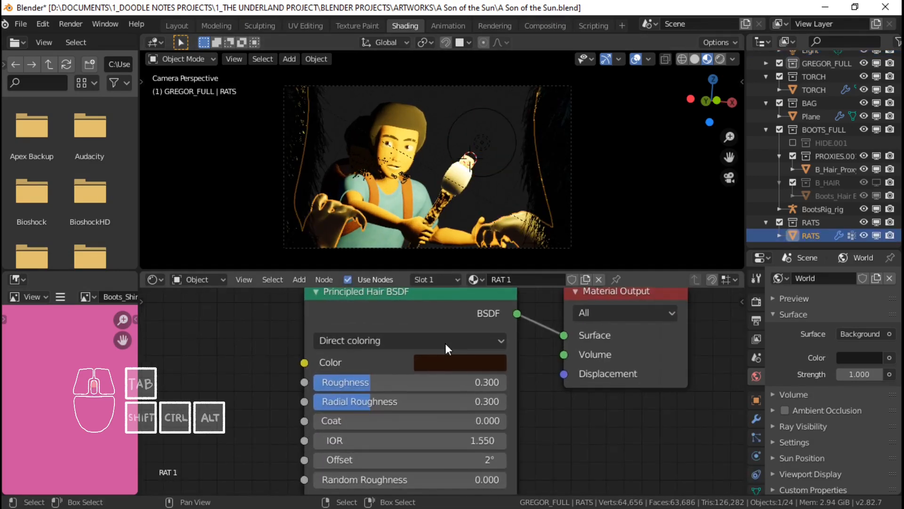
pyautogui.scroll(-1, 458, 334)
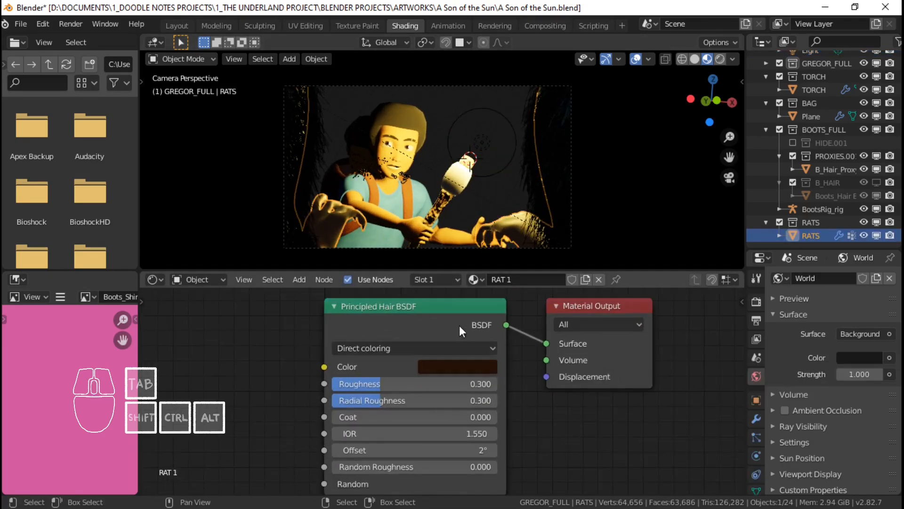
# Step: Try a small render region over the upper part of the left rat's fur in the camera view
pyautogui.hotkey('ctrl', 'b')
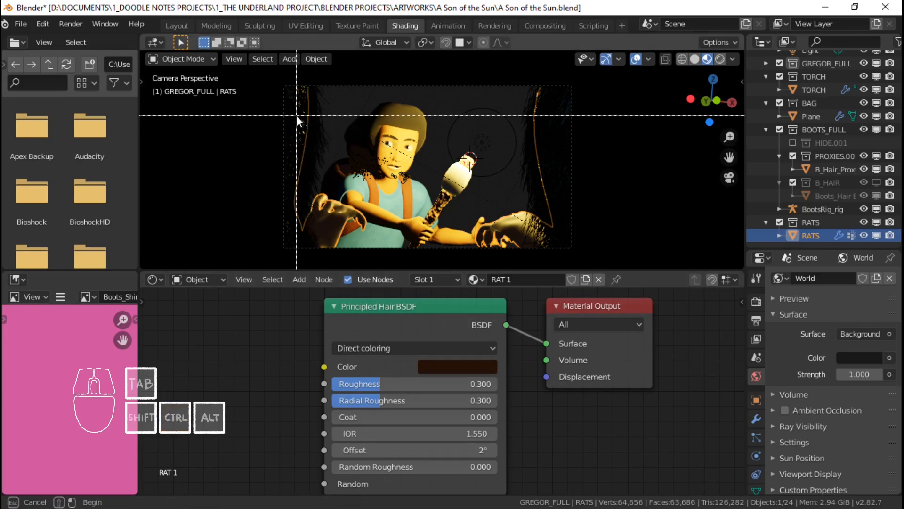
pyautogui.rightClick(288, 111)
pyautogui.hotkey('ctrl', 'b')
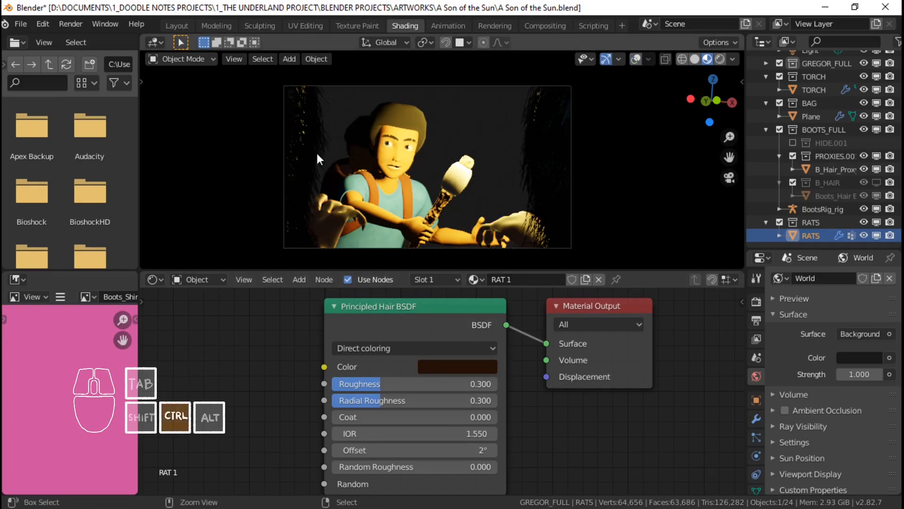
pyautogui.click(292, 116)
pyautogui.moveTo(292, 116); pyautogui.dragTo(344, 178)
pyautogui.click(634, 58)
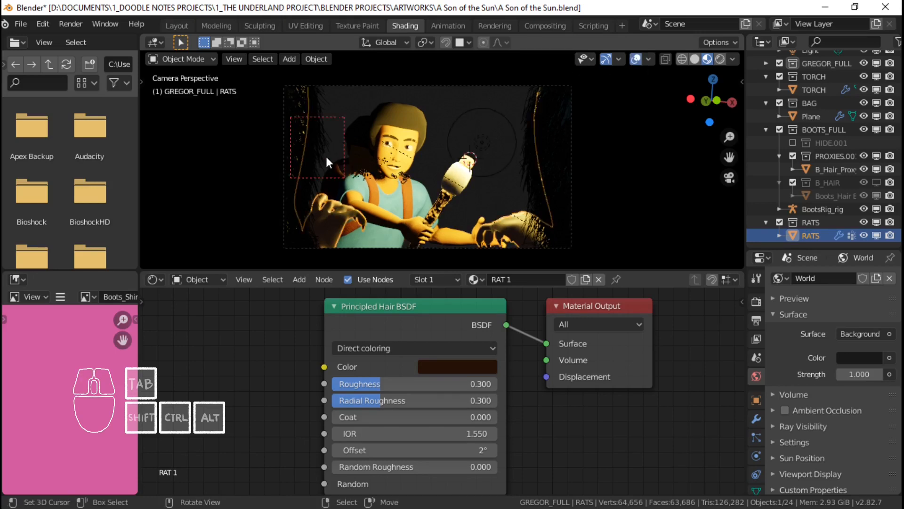
# Step: Clear the small render region and draw a taller one covering the left rat's fur and hand
pyautogui.hotkey('ctrl', 'alt', 'b')
pyautogui.hotkey('ctrl', 'b')
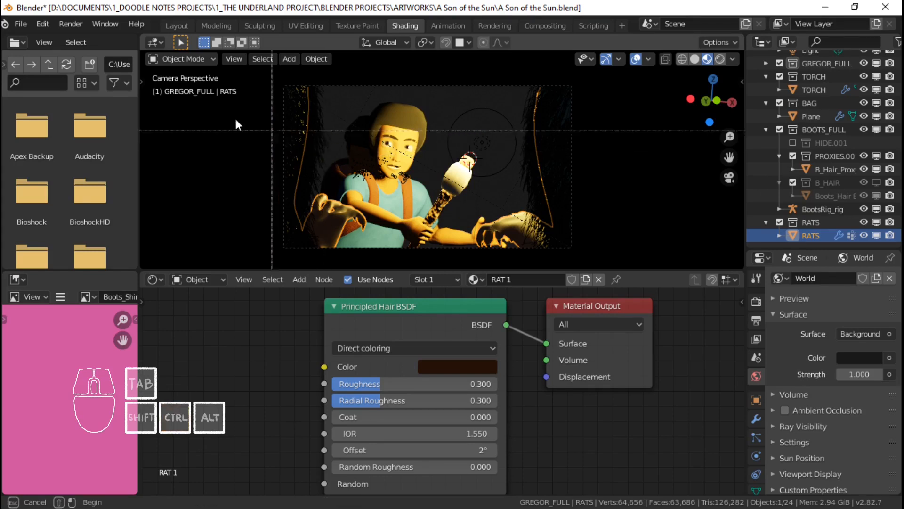
pyautogui.moveTo(292, 102); pyautogui.dragTo(357, 230)
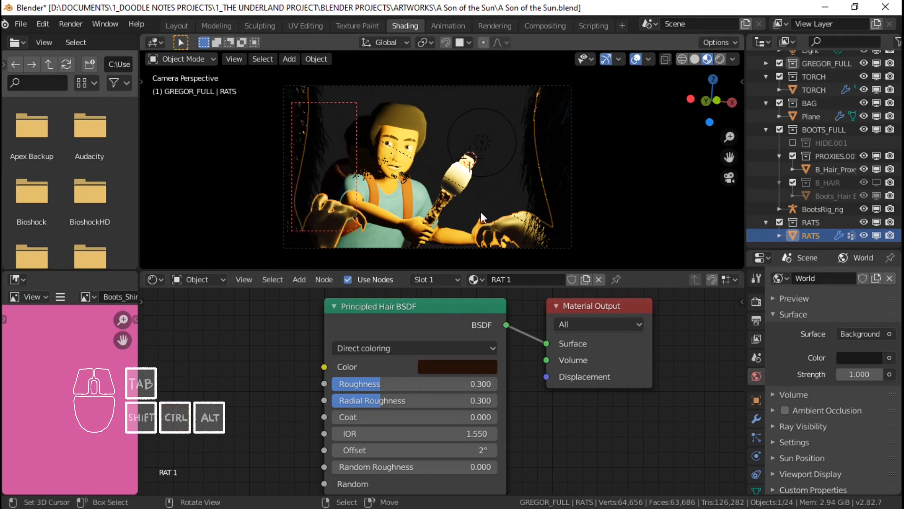
# Step: Change the Principled Hair BSDF color of RAT 1 to a dark teal green, about H 0.454 and S 0.655
pyautogui.click(436, 367)
pyautogui.moveTo(549, 245); pyautogui.dragTo(549, 239)
pyautogui.moveTo(459, 215)
pyautogui.mouseDown()
pyautogui.moveTo(464, 193)
pyautogui.moveTo(491, 180)
pyautogui.moveTo(472, 168)
pyautogui.mouseUp()
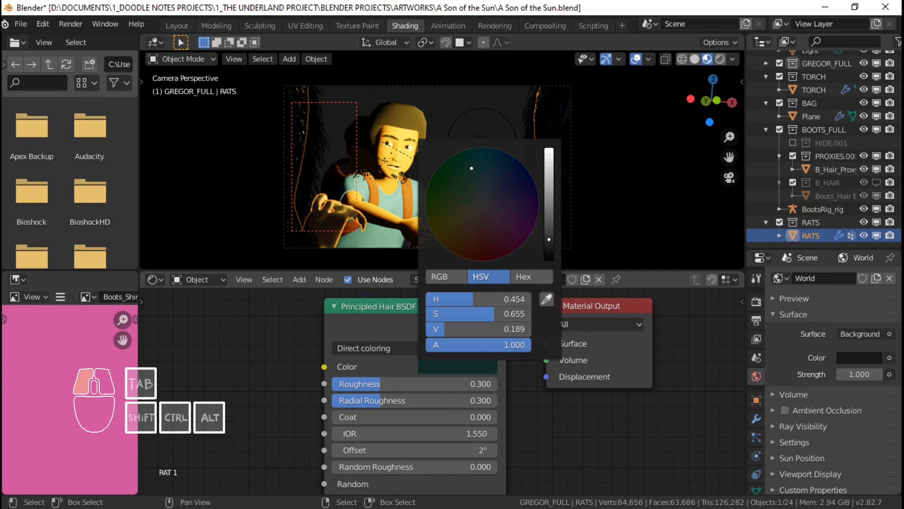
# Step: Switch the viewport to Solid shading and set the Cycles samples to 5 for the viewport and 50 for rendering
pyautogui.press('z')
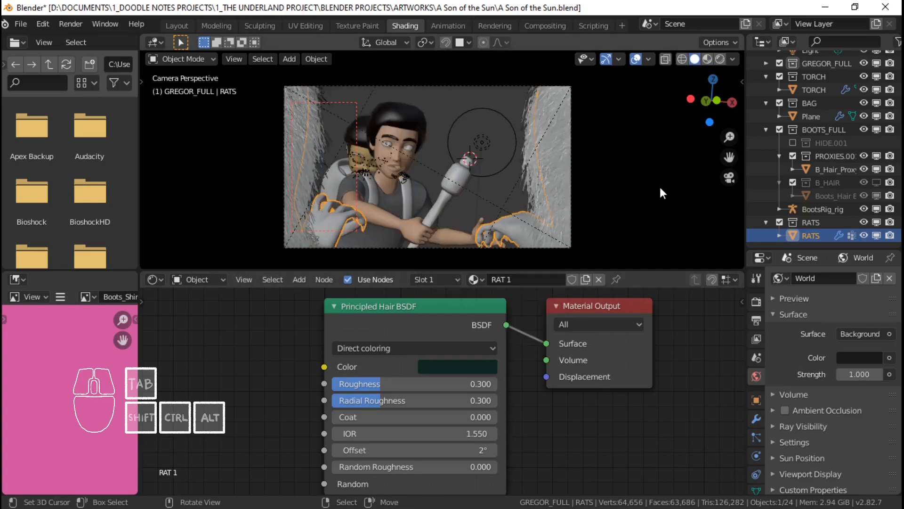
pyautogui.click(756, 303)
pyautogui.scroll(-4, 775, 323)
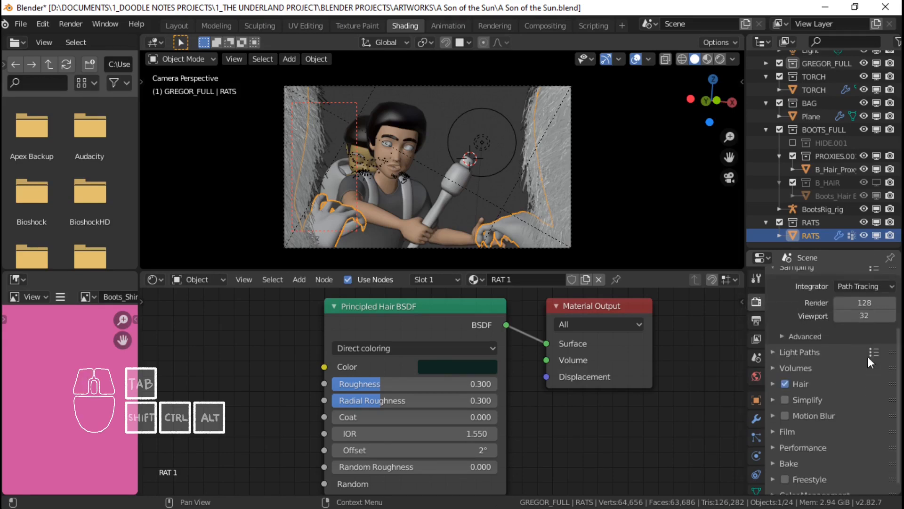
pyautogui.click(865, 316)
pyautogui.write('5')
pyautogui.press('Return')
pyautogui.click(871, 304)
pyautogui.write('50')
pyautogui.press('Return')
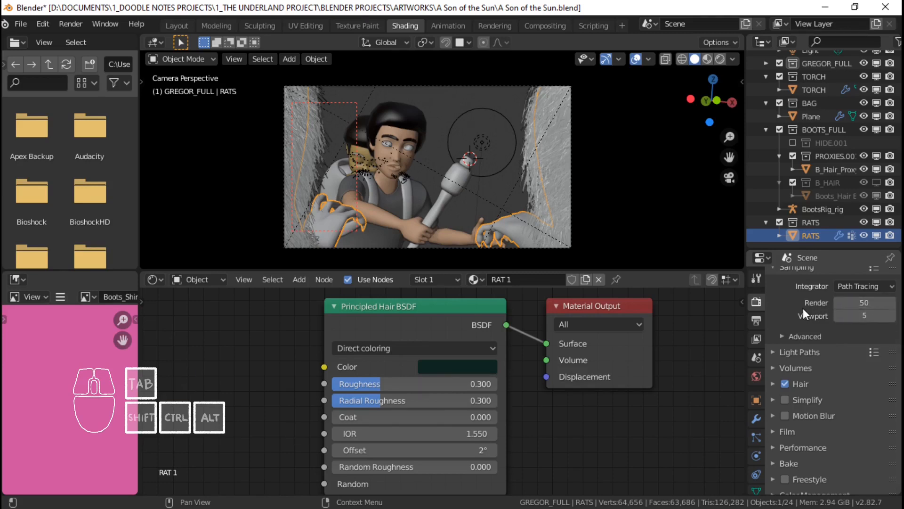
pyautogui.scroll(2, 803, 308)
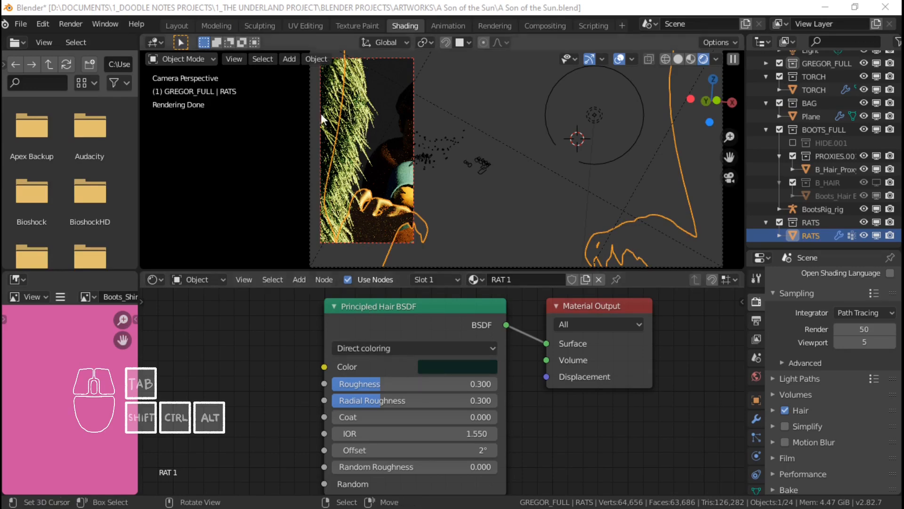
# Step: Add a Hair Info node ahead of the Principled Hair BSDF in the RAT 1 material
pyautogui.moveTo(416, 406); pyautogui.dragTo(505, 405, button='middle')
pyautogui.hotkey('shift', 'a')
pyautogui.moveTo(227, 329)
pyautogui.moveTo(185, 301)
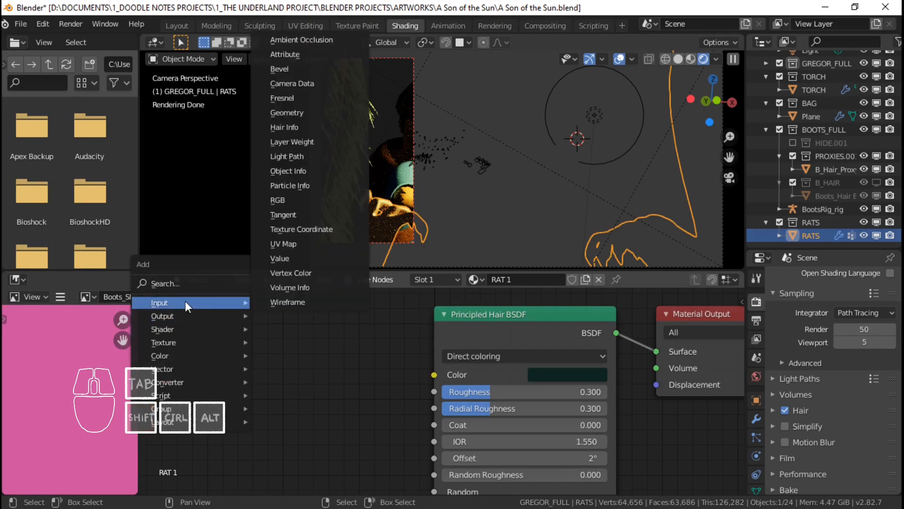
pyautogui.click(307, 127)
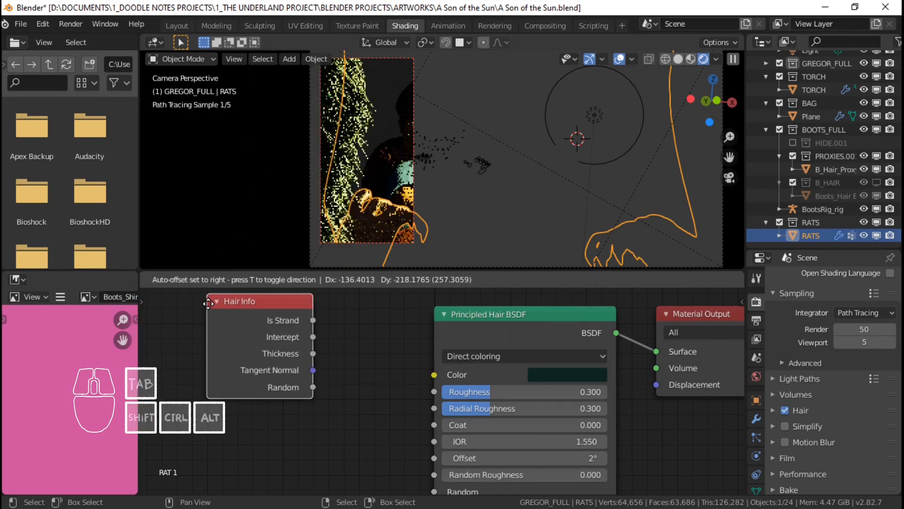
pyautogui.click(170, 332)
# Step: Add a MixRGB node between the Hair Info node and the Principled Hair BSDF
pyautogui.hotkey('shift', 'a')
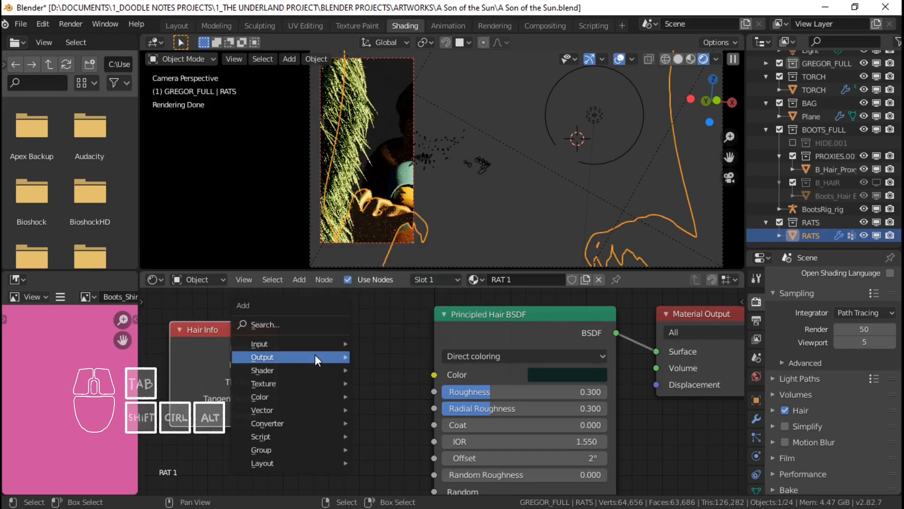
pyautogui.moveTo(275, 396)
pyautogui.click(396, 383)
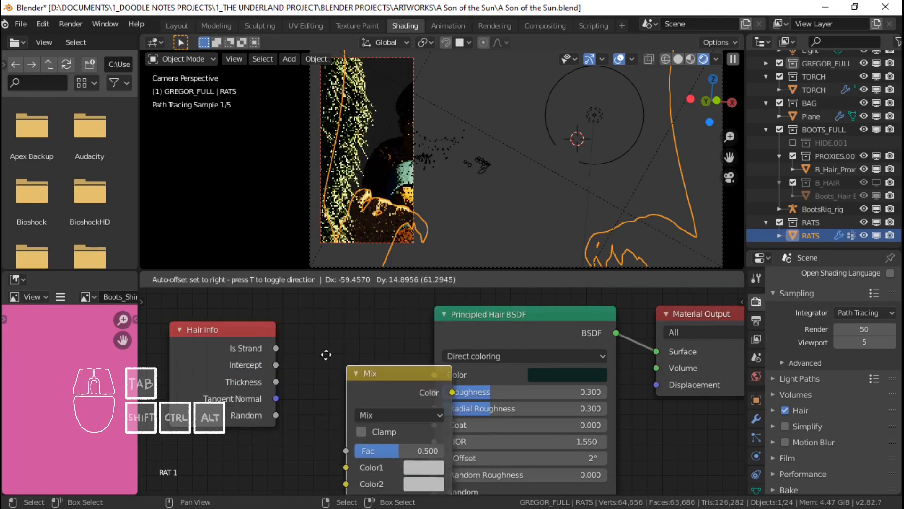
pyautogui.click(294, 300)
# Step: Sample the Principled Hair BSDF's dark teal into both Mix colors and link Hair Info's Random output to Fac
pyautogui.click(386, 407)
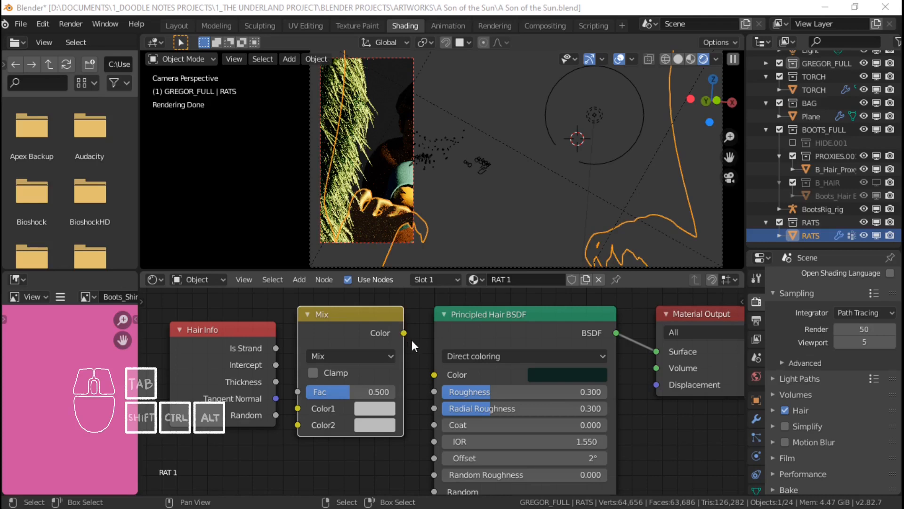
pyautogui.click(374, 408)
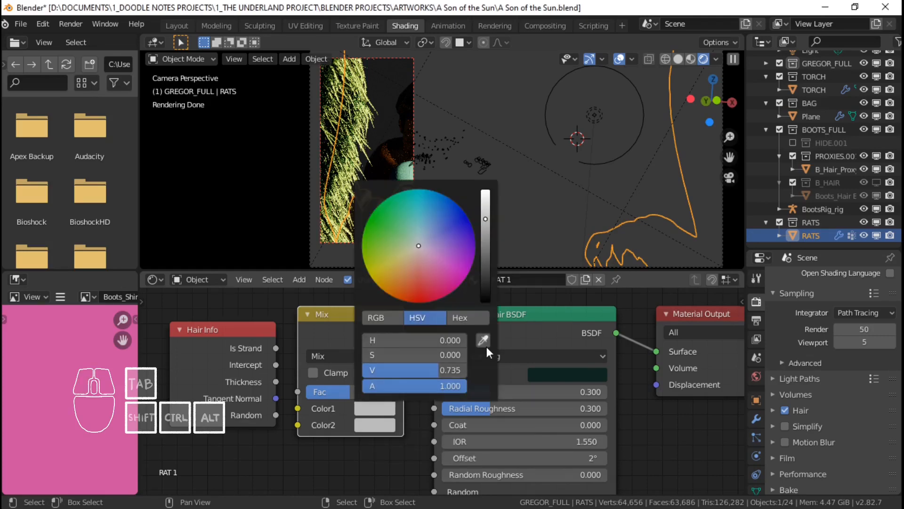
pyautogui.click(483, 340)
pyautogui.click(542, 372)
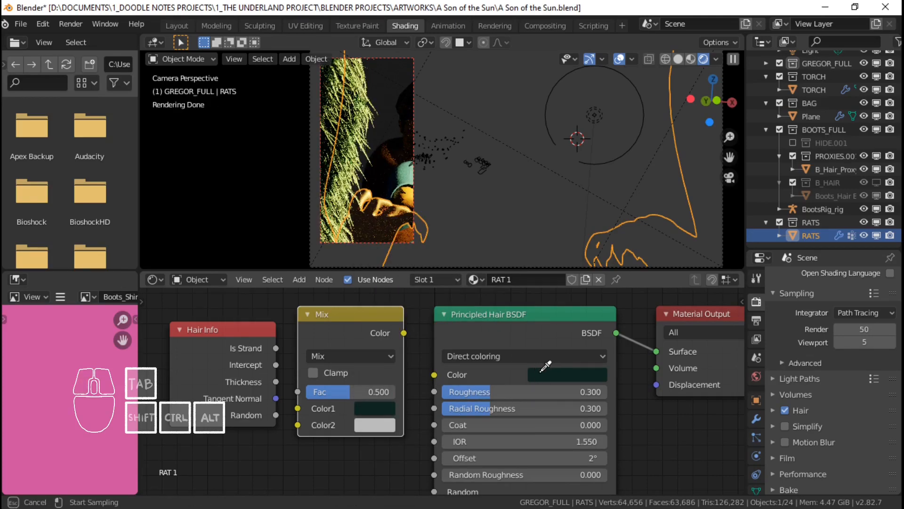
pyautogui.click(540, 372)
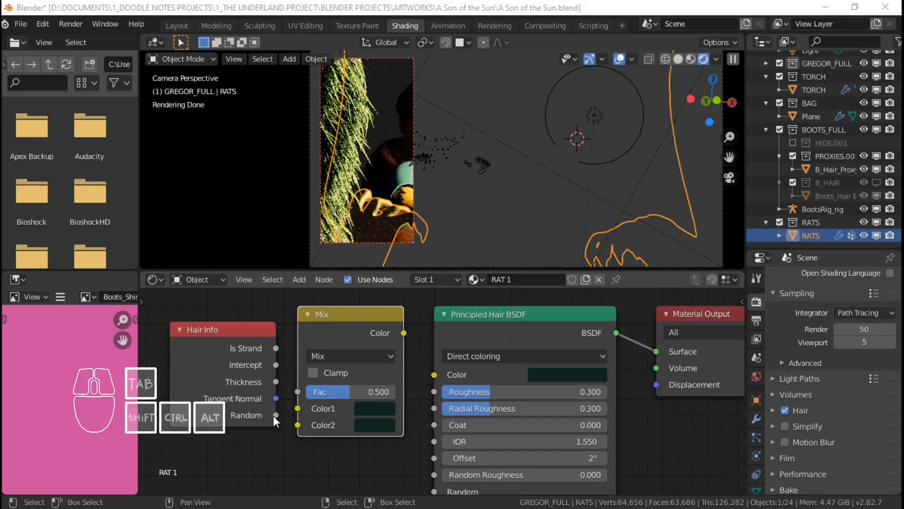
pyautogui.moveTo(276, 416); pyautogui.dragTo(302, 392)
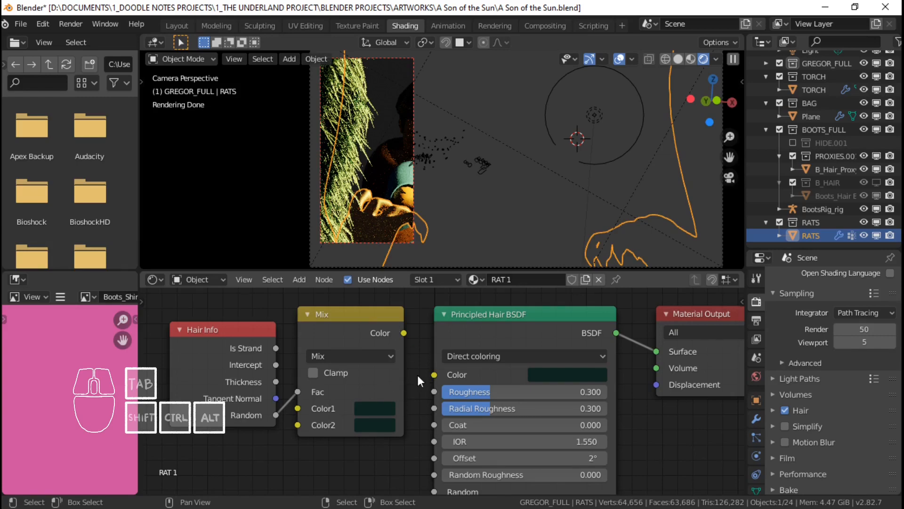
# Step: Change Mix Color1 to a lighter muted teal-blue (H 0.515, S 0.491) and link the Mix output to the hair shader's Color
pyautogui.click(374, 411)
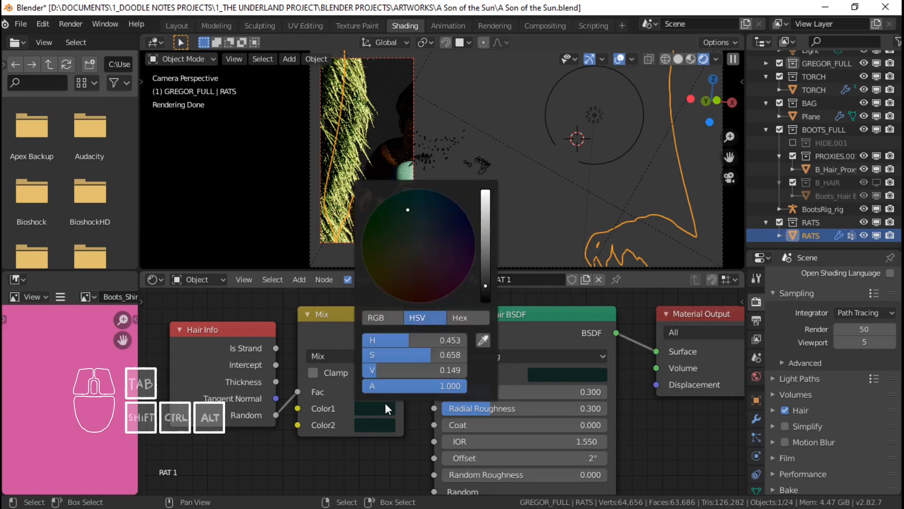
pyautogui.click(422, 218)
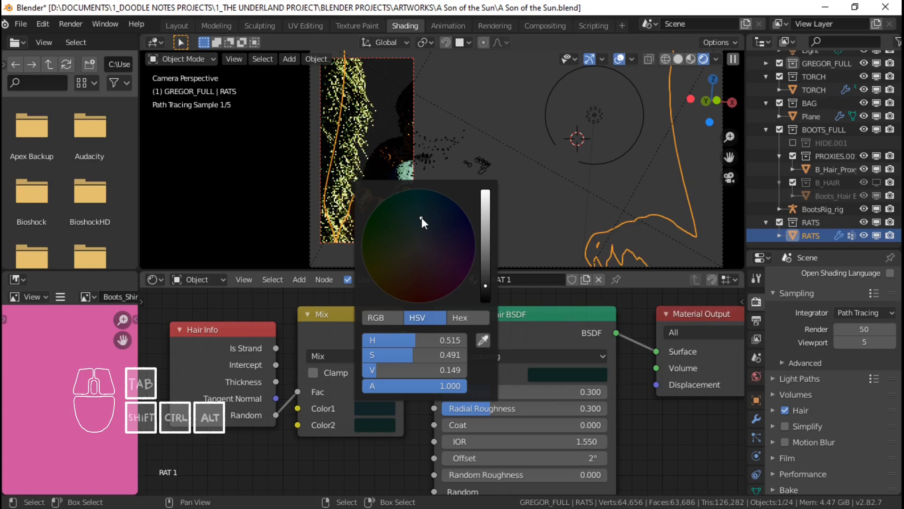
pyautogui.moveTo(485, 285); pyautogui.dragTo(485, 261)
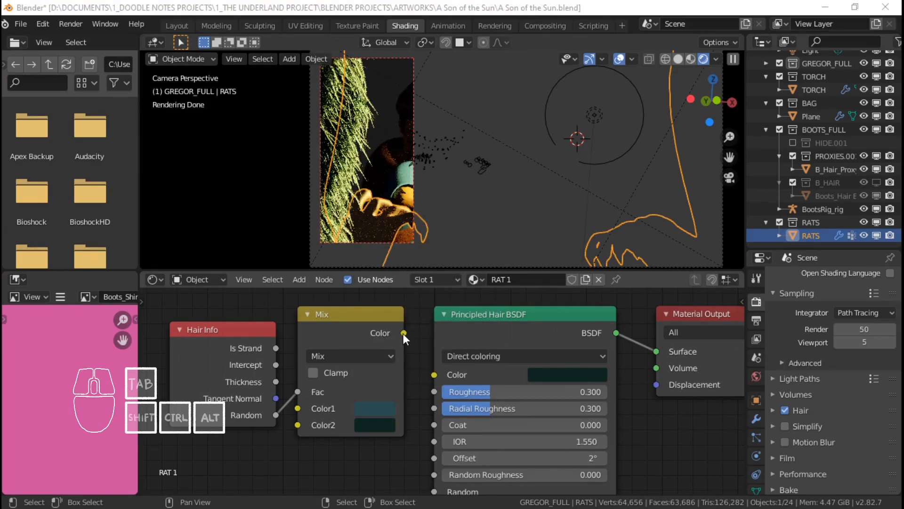
pyautogui.moveTo(403, 333); pyautogui.dragTo(434, 375)
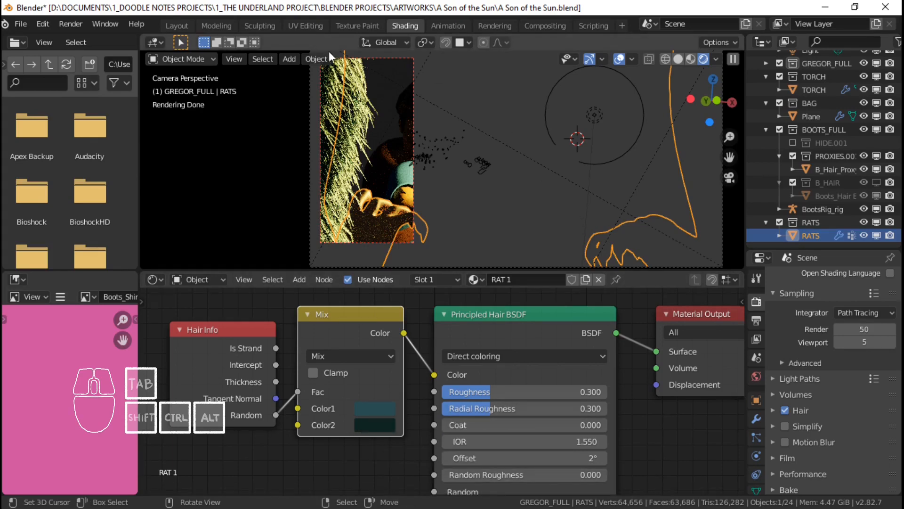
# Step: Switch to the Layout workspace and show the particle settings of the RATS object
pyautogui.press('Home')
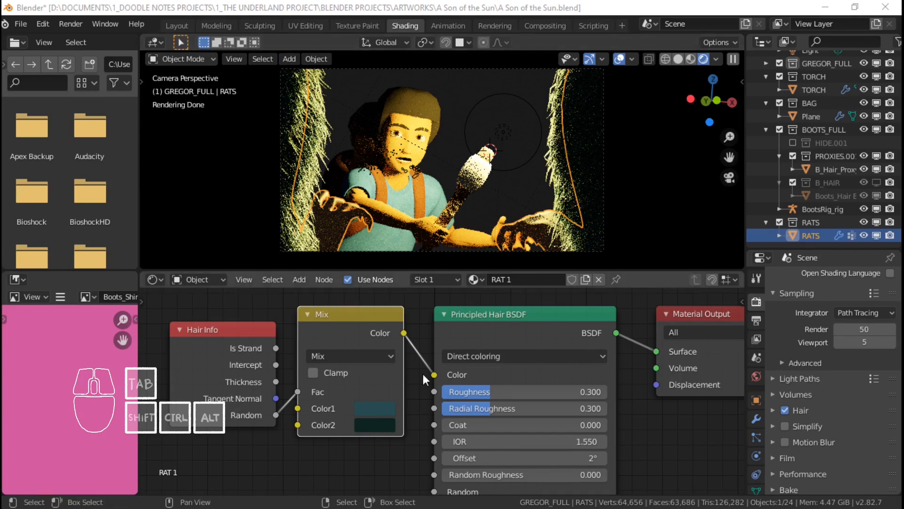
pyautogui.scroll(-1, 593, 373)
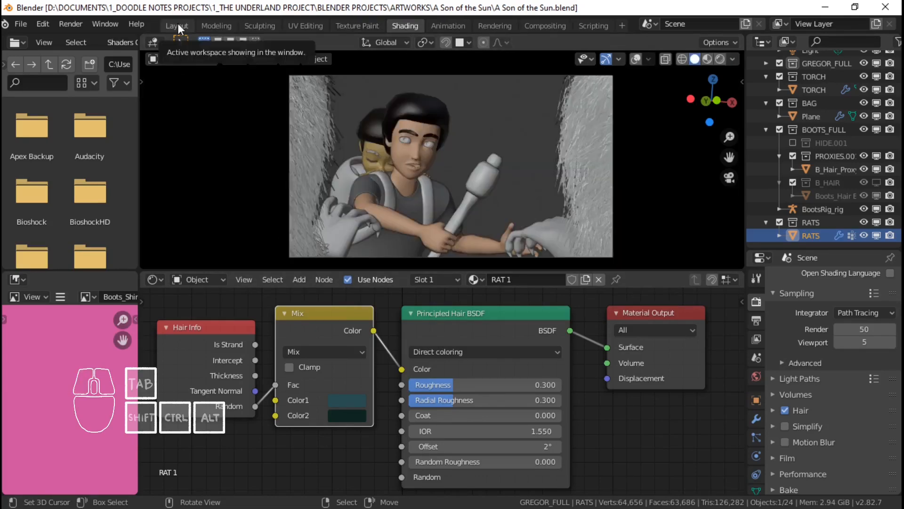
pyautogui.click(177, 25)
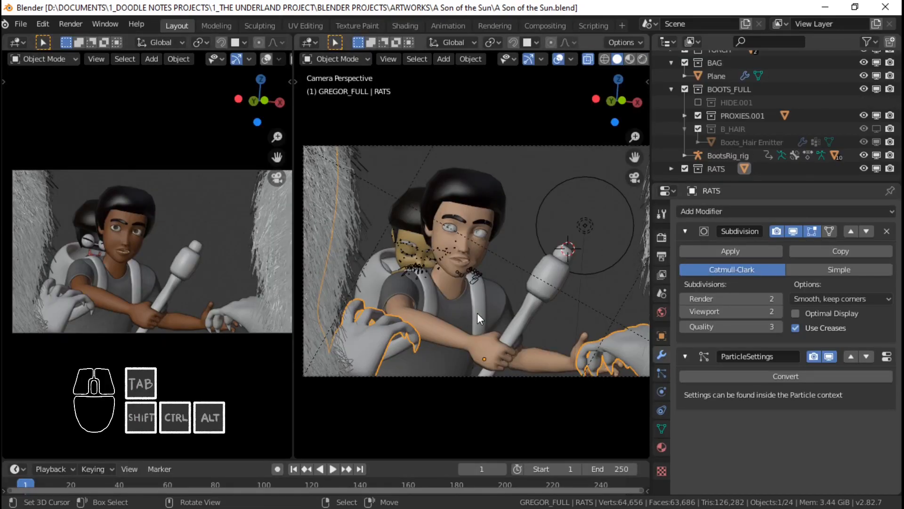
pyautogui.scroll(2, 476, 313)
pyautogui.keyDown('shift'); pyautogui.moveTo(438, 298); pyautogui.dragTo(585, 308, button='middle'); pyautogui.keyUp('shift')
pyautogui.scroll(3, 234, 268)
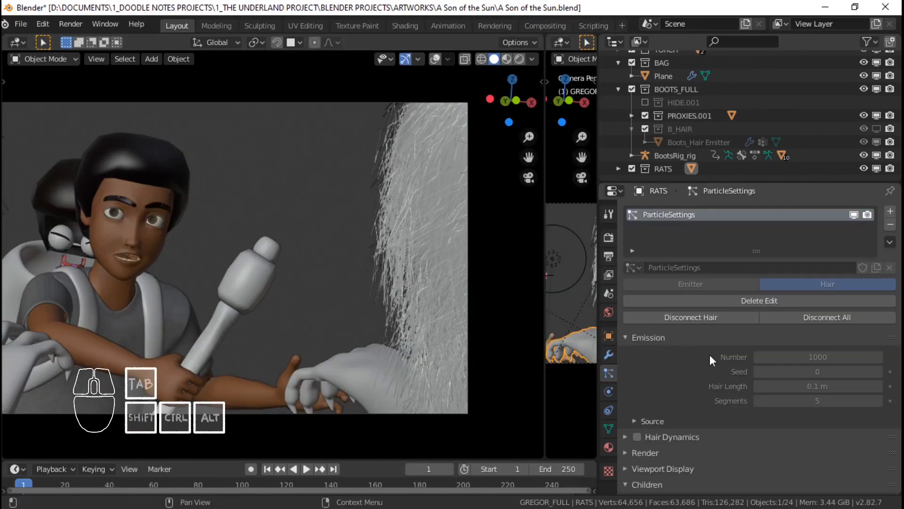
# Step: Enable B-Spline for the rat hair's render path and set its steps to 8
pyautogui.scroll(-15, 719, 358)
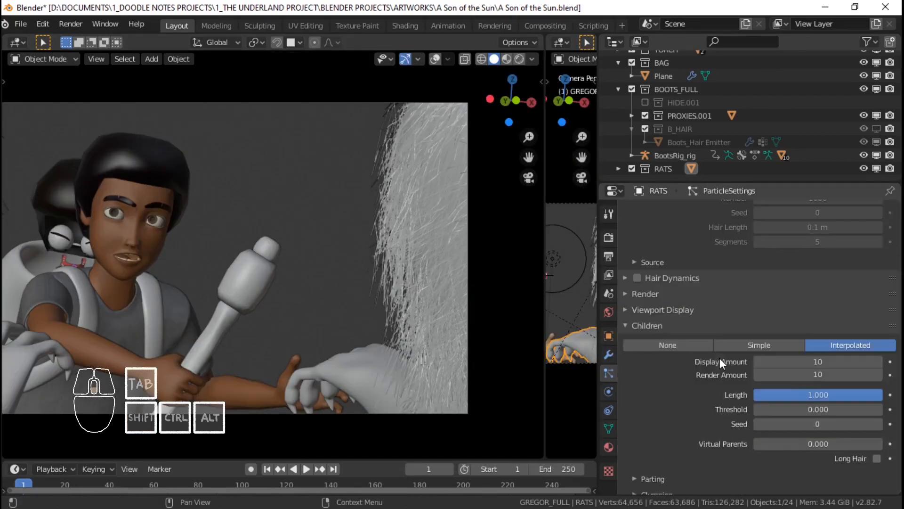
pyautogui.scroll(11, 677, 342)
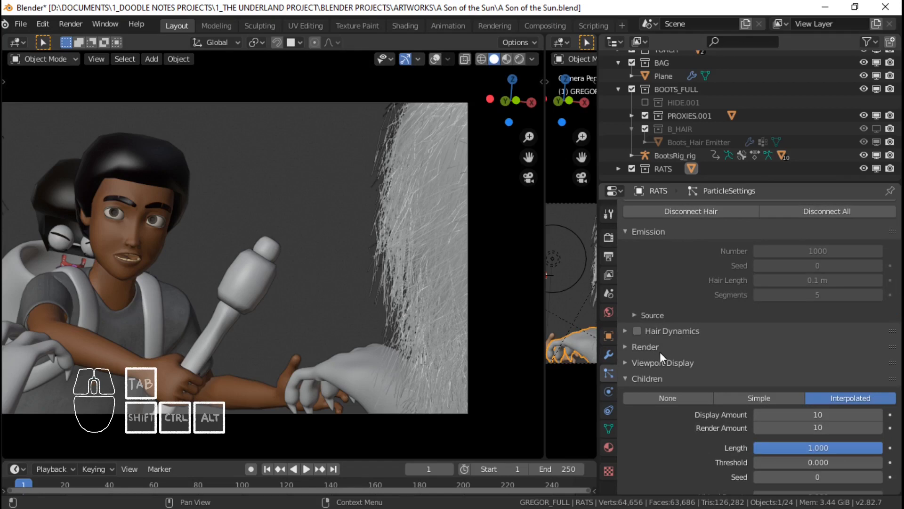
pyautogui.click(664, 348)
pyautogui.scroll(-5, 728, 348)
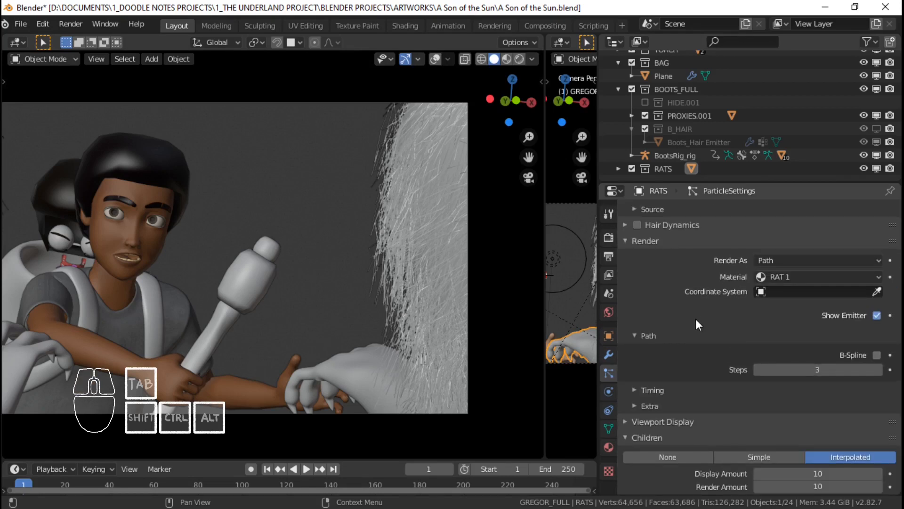
pyautogui.click(876, 355)
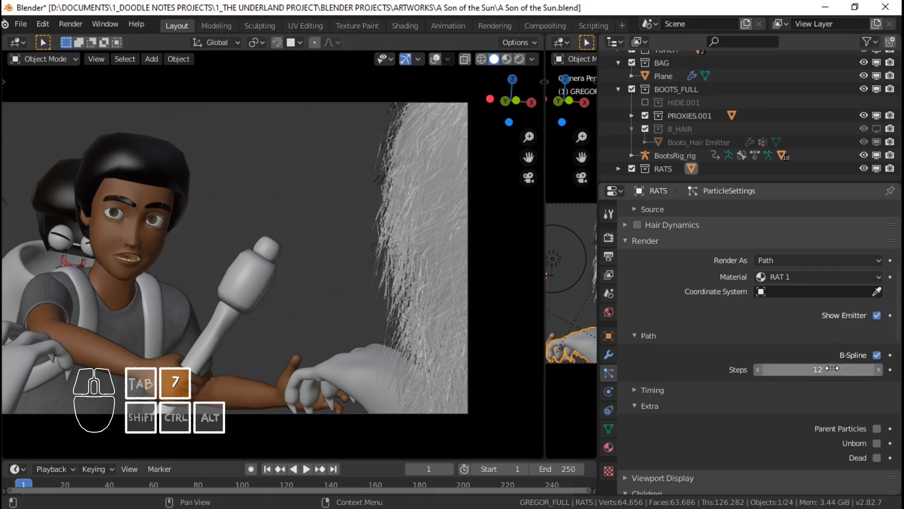
pyautogui.click(832, 368)
pyautogui.write('8')
pyautogui.press('Return')
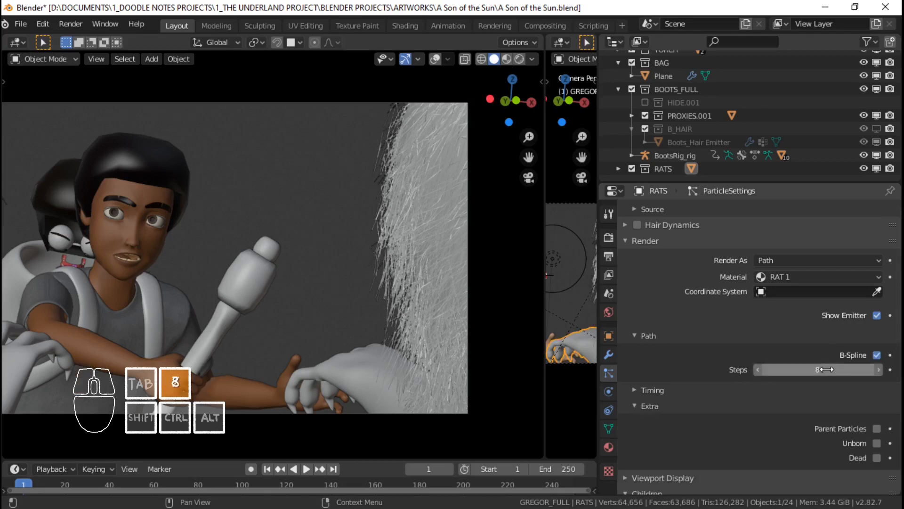
# Step: Try Random roughness values of 0.1 and 0.05 on the child hairs
pyautogui.scroll(-12, 808, 403)
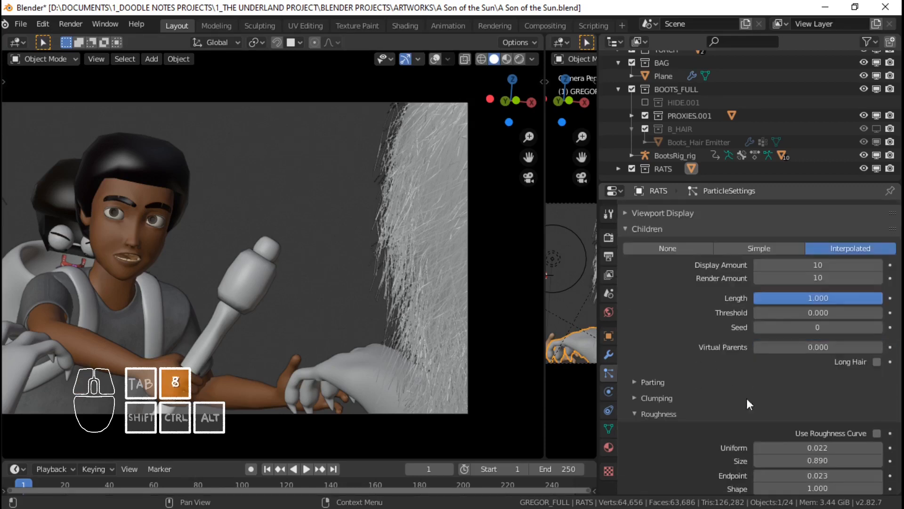
pyautogui.scroll(-3, 701, 300)
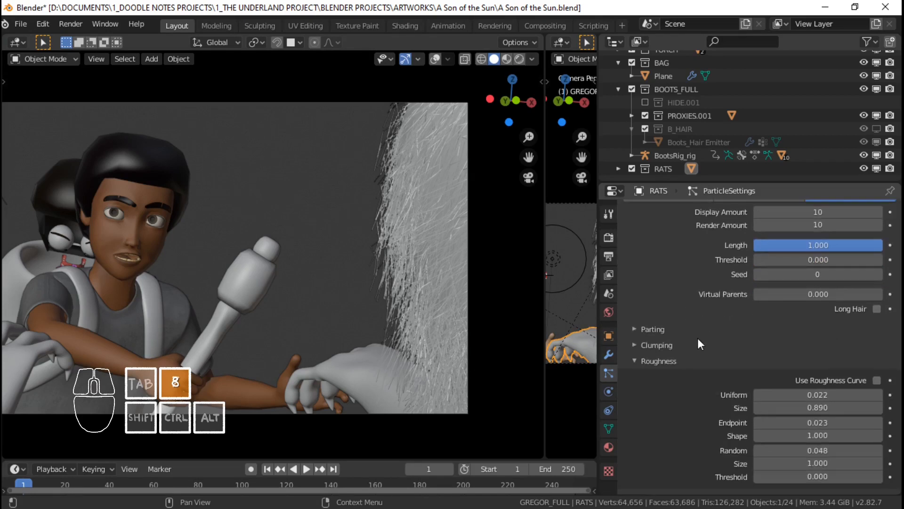
pyautogui.click(653, 328)
pyautogui.click(692, 396)
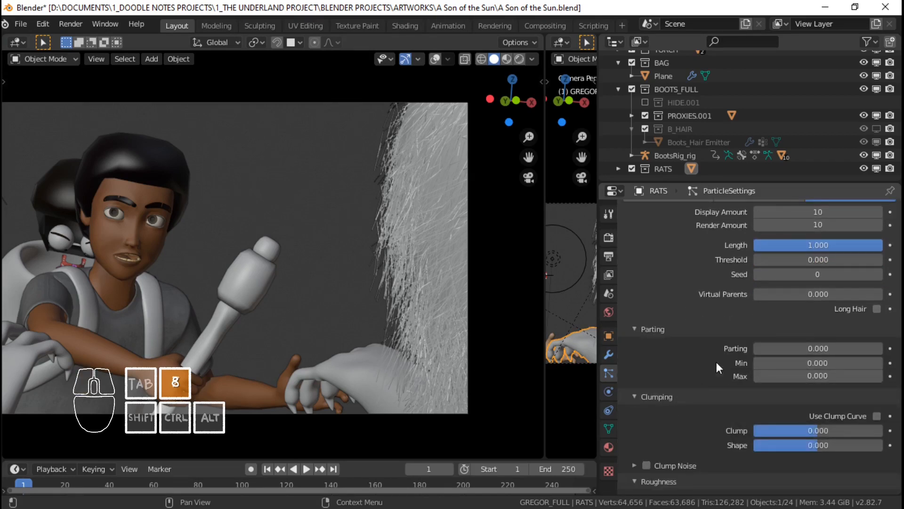
pyautogui.scroll(-1, 716, 362)
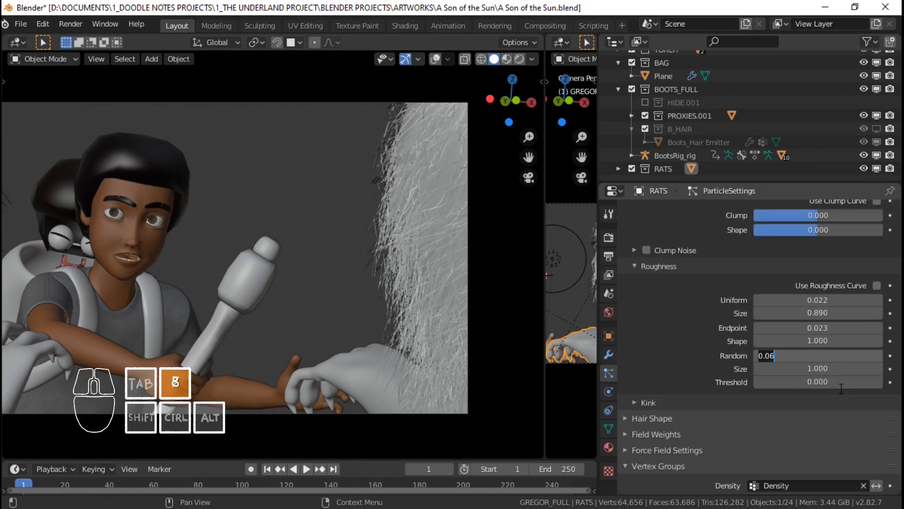
pyautogui.write('0.1')
pyautogui.press('Return')
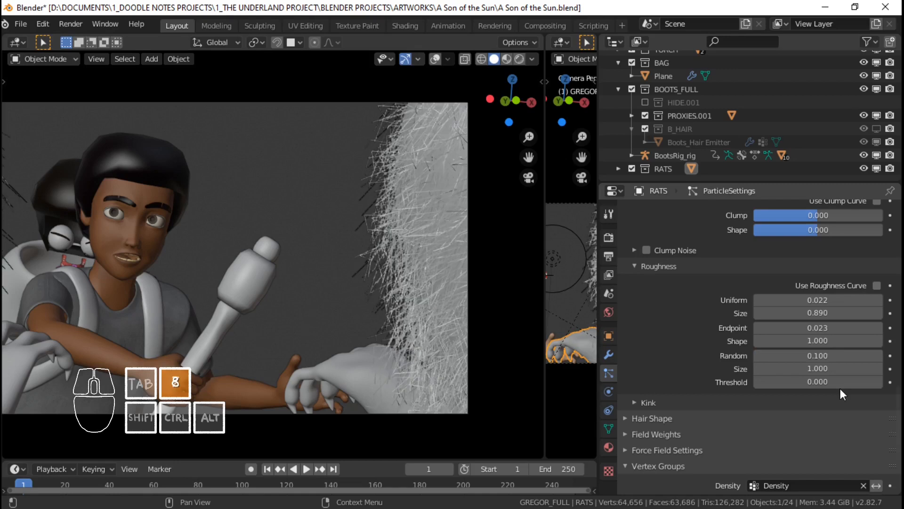
pyautogui.click(831, 360)
pyautogui.write('0.05')
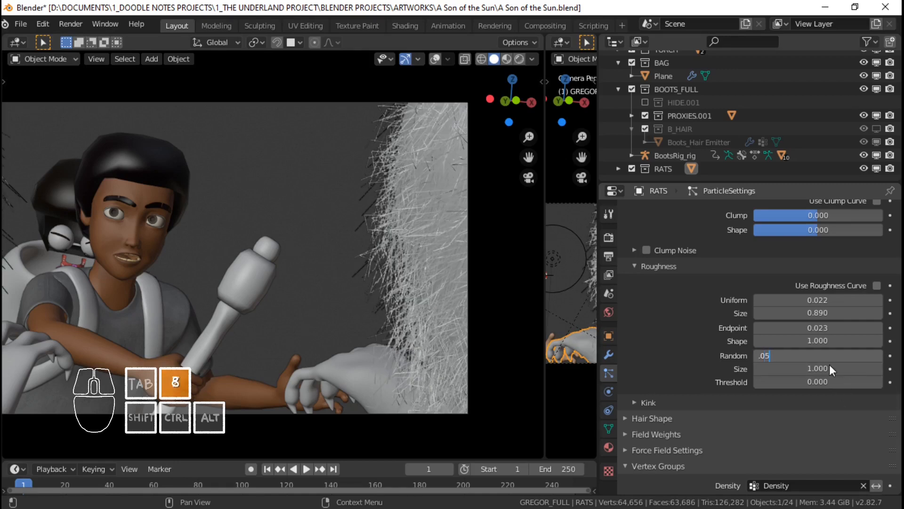
pyautogui.press('Return')
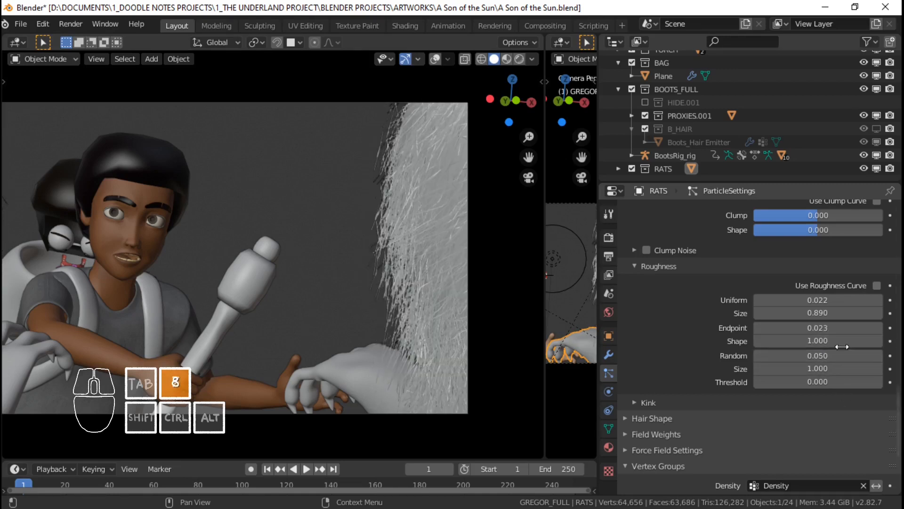
# Step: Try an Endpoint roughness of 0.15 on the child hairs
pyautogui.moveTo(820, 330); pyautogui.dragTo(799, 330)
pyautogui.click(822, 331)
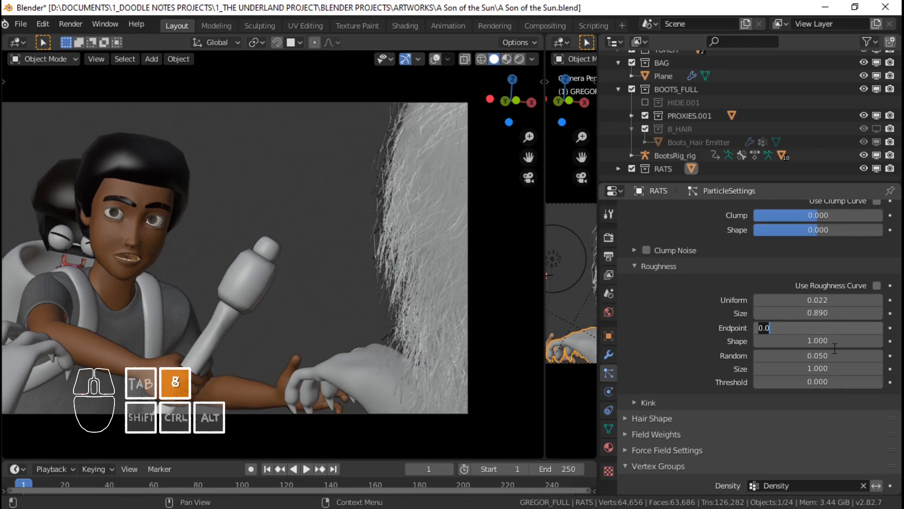
pyautogui.press('BackSpace')
pyautogui.write('.15')
pyautogui.press('Return')
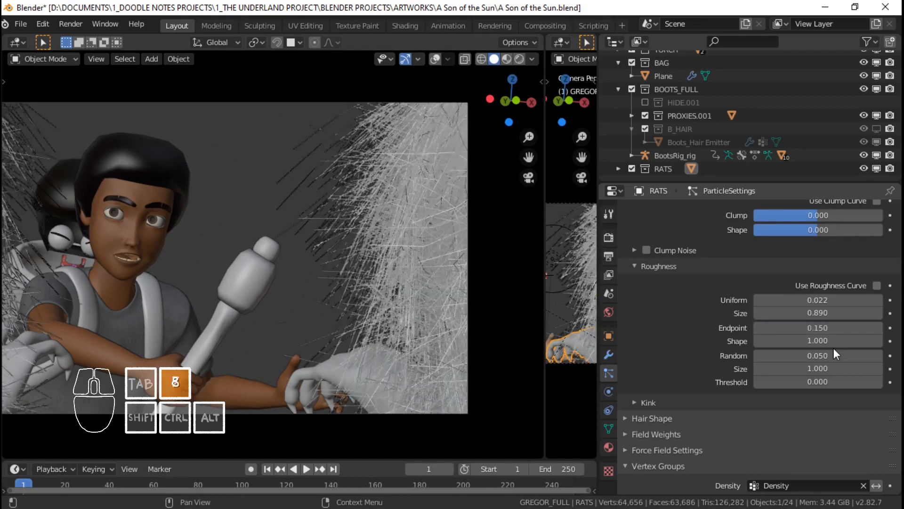
# Step: Set the child hairs' Endpoint roughness to 0.01
pyautogui.click(837, 331)
pyautogui.press('BackSpace')
pyautogui.press('BackSpace')
pyautogui.write('01')
pyautogui.press('Return')
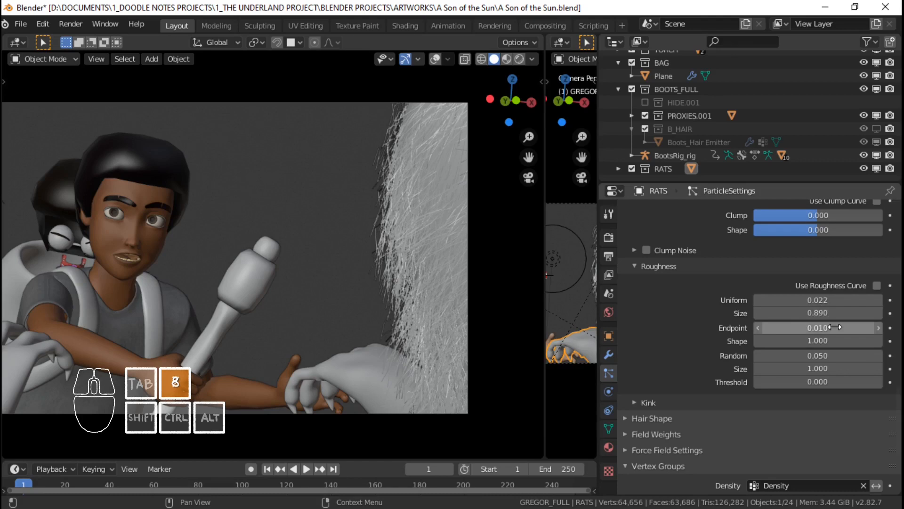
# Step: Try 8 strand steps for the viewport display of the rat hair
pyautogui.scroll(-3, 392, 264)
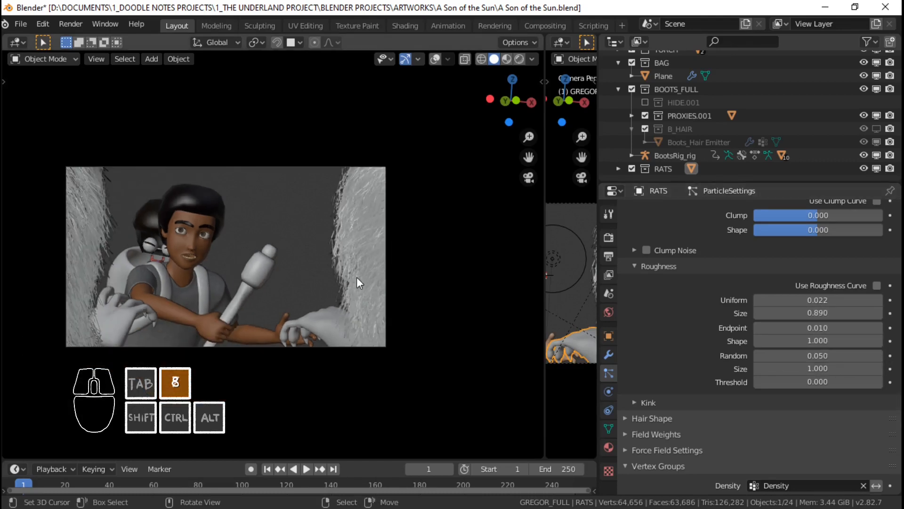
pyautogui.scroll(3, 357, 283)
pyautogui.scroll(10, 725, 301)
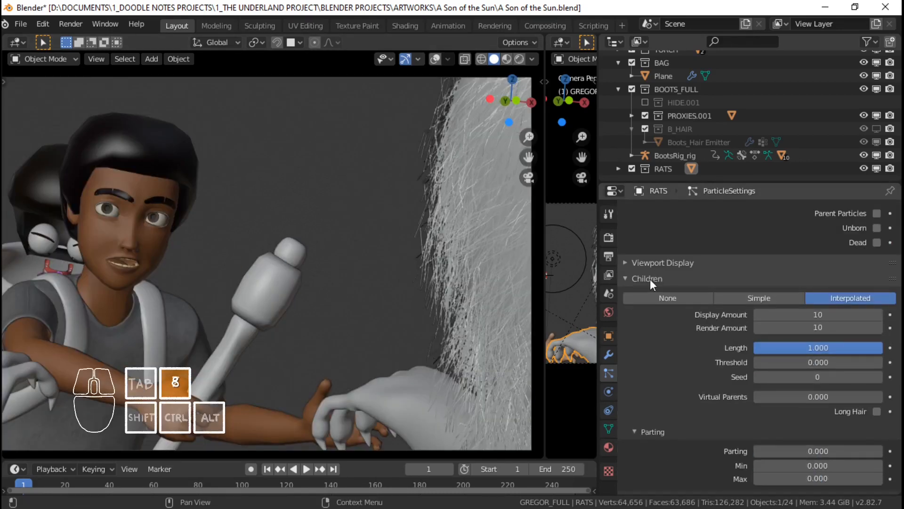
pyautogui.click(661, 261)
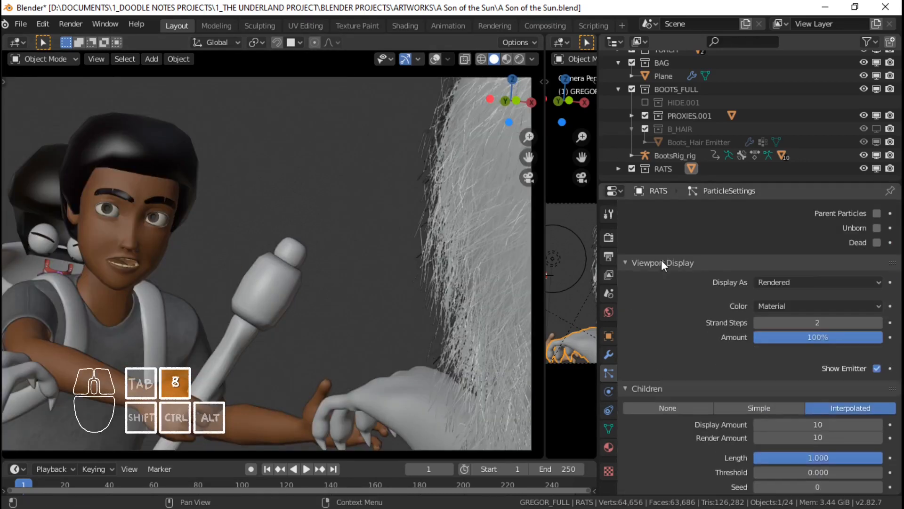
pyautogui.click(825, 322)
pyautogui.write('8')
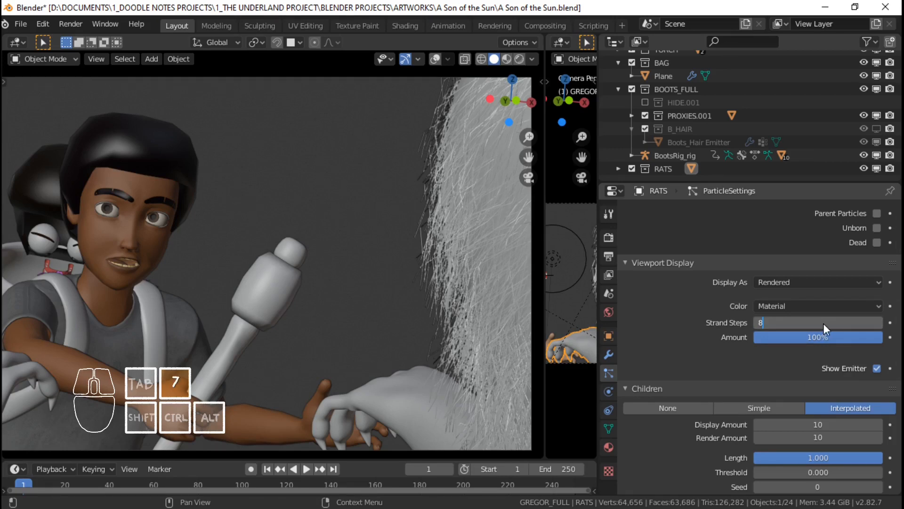
pyautogui.click(494, 198)
# Step: Set the viewport display's strand steps to 7 for the rat hair
pyautogui.scroll(-3, 469, 225)
pyautogui.scroll(3, 454, 230)
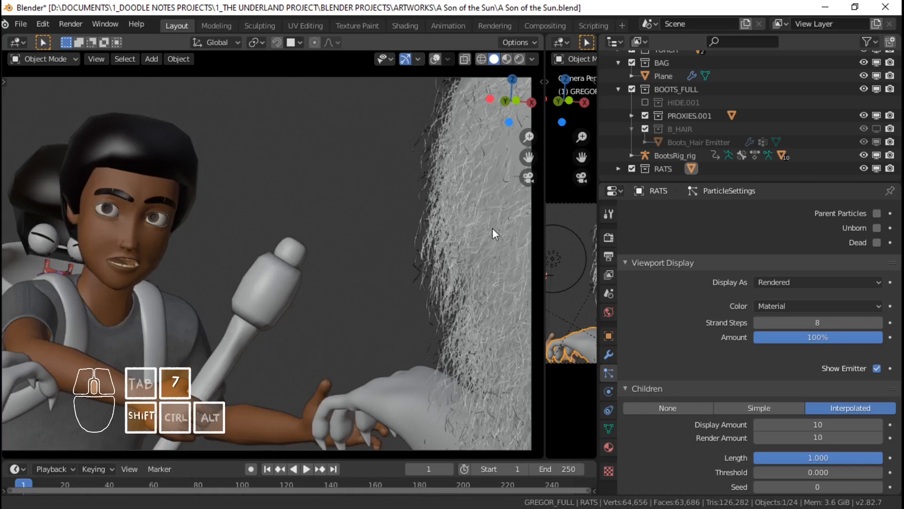
pyautogui.scroll(4, 374, 257)
pyautogui.click(817, 322)
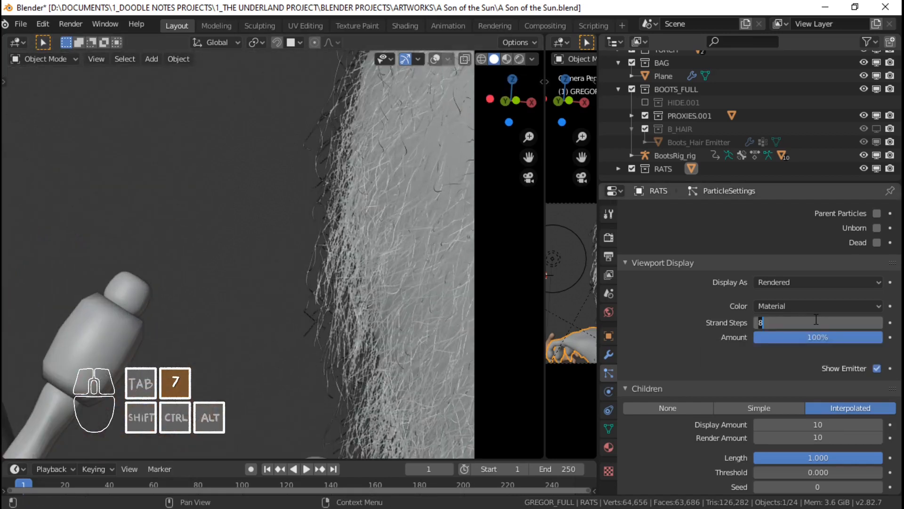
pyautogui.write('7')
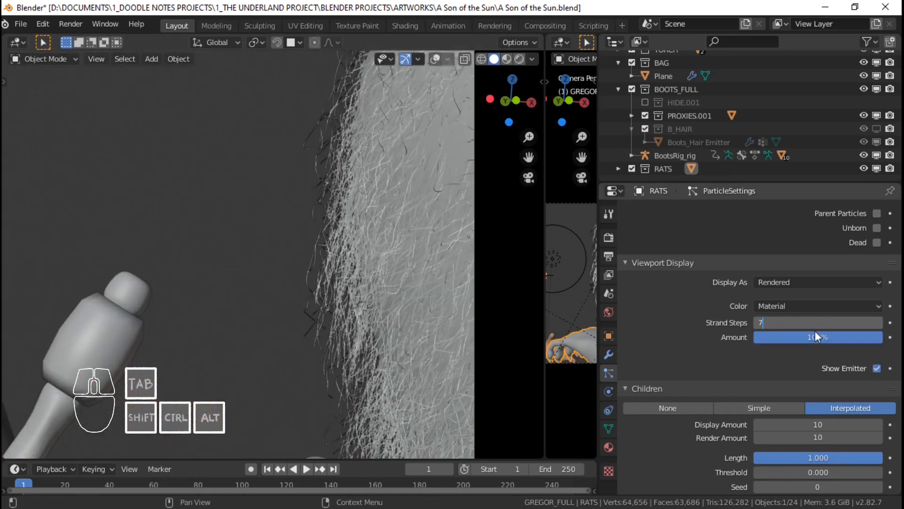
pyautogui.press('Return')
# Step: Try Uniform roughness values of 0 and 0.05 on the child hairs
pyautogui.scroll(3, 392, 282)
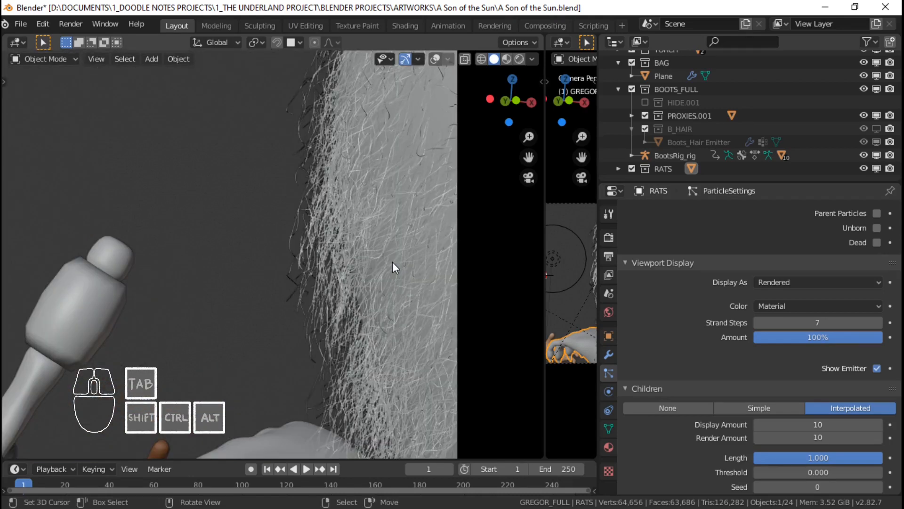
pyautogui.scroll(-3, 392, 262)
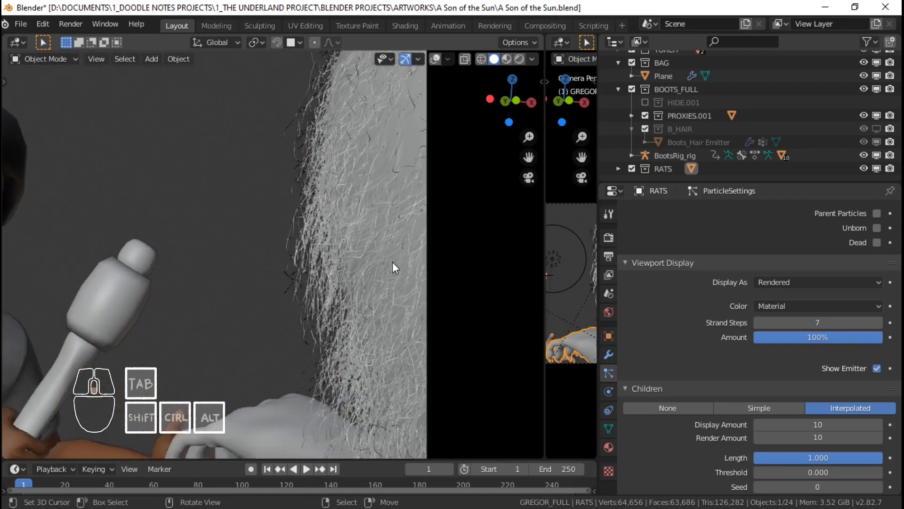
pyautogui.scroll(7, 728, 335)
pyautogui.scroll(-15, 728, 335)
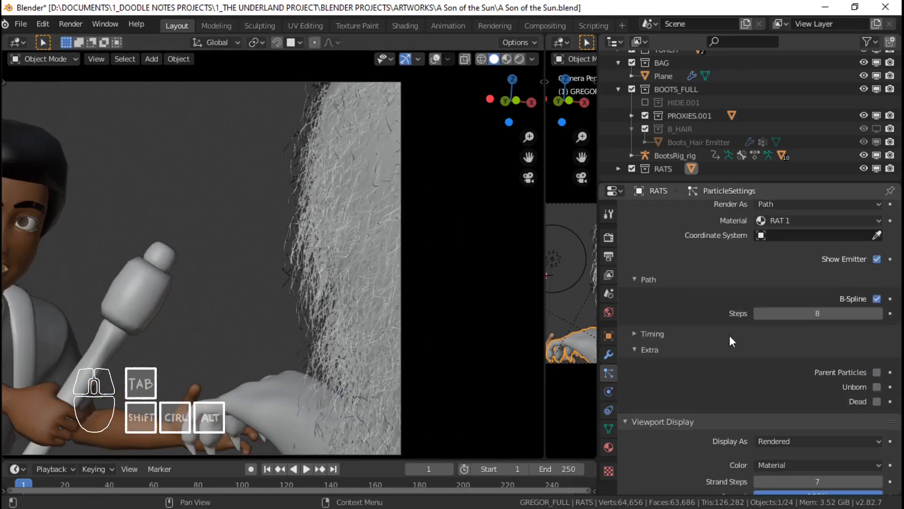
pyautogui.moveTo(814, 330); pyautogui.dragTo(814, 330)
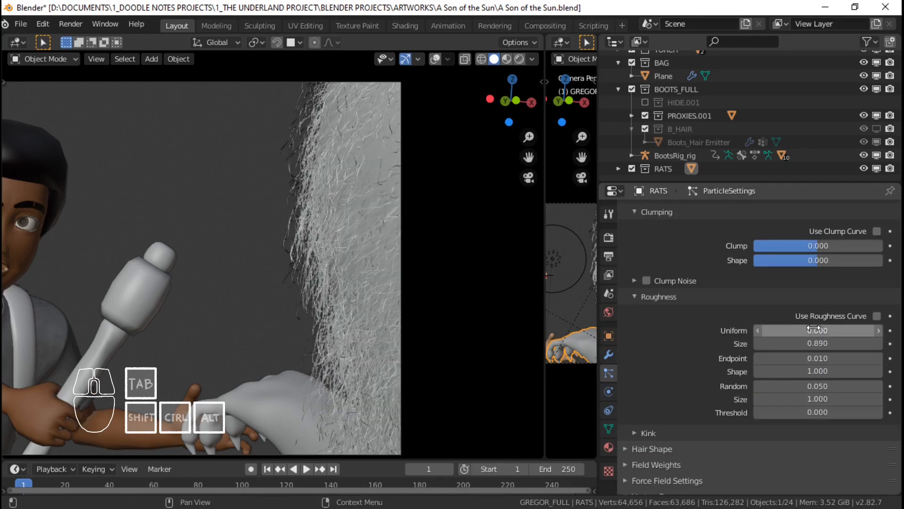
pyautogui.click(818, 330)
pyautogui.write('0.0')
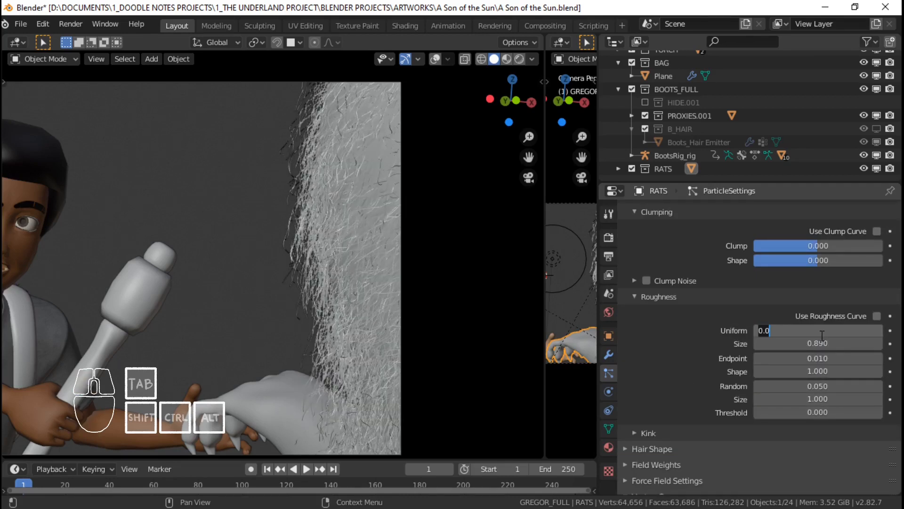
pyautogui.press('BackSpace')
pyautogui.press('BackSpace')
pyautogui.press('BackSpace')
pyautogui.write('.05')
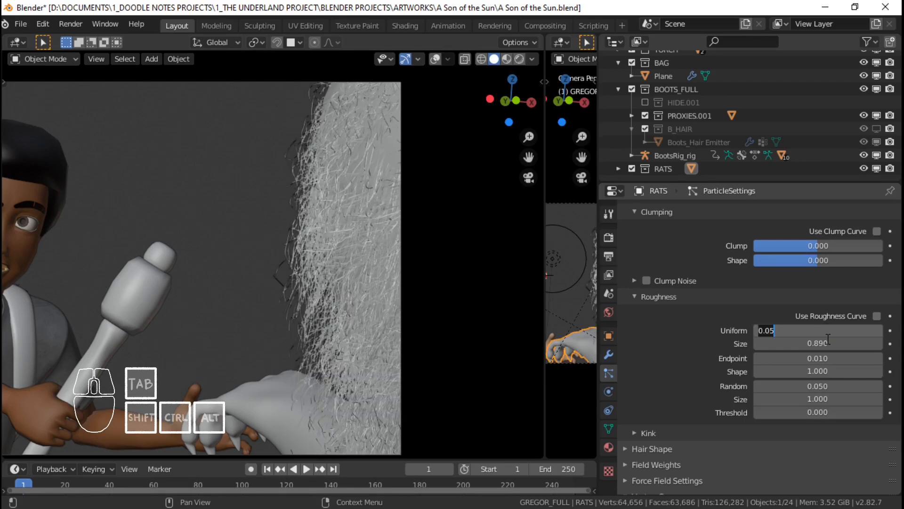
# Step: Set both the Uniform and the Random roughness of the child hairs to 0.005
pyautogui.press('BackSpace')
pyautogui.write('05')
pyautogui.press('Return')
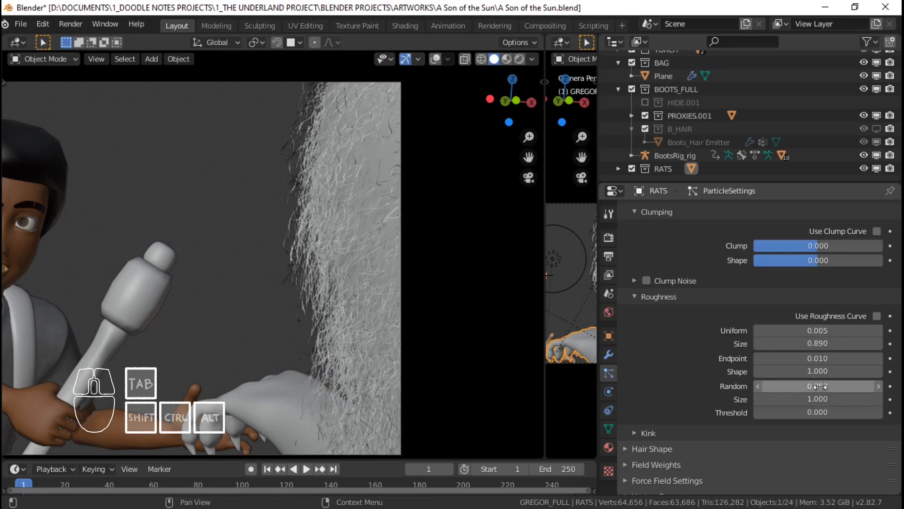
pyautogui.click(818, 390)
pyautogui.write('.005')
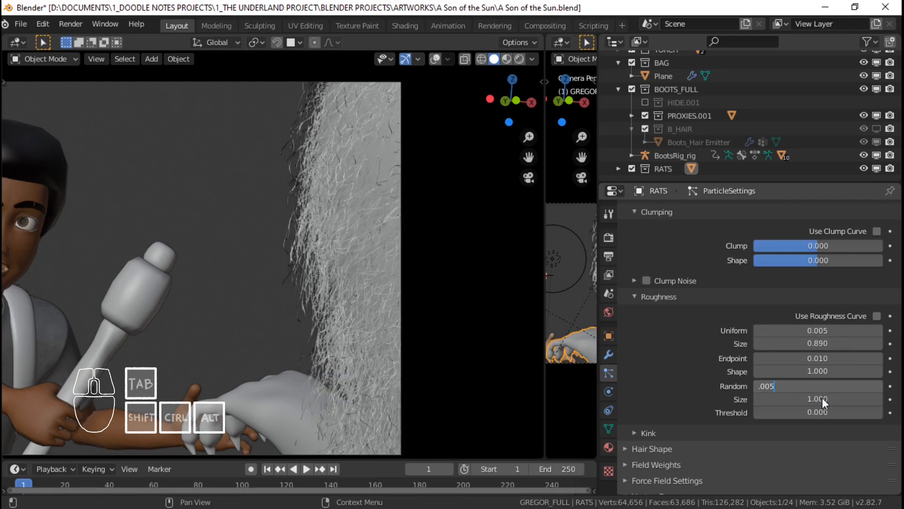
pyautogui.press('Return')
pyautogui.scroll(-2, 298, 273)
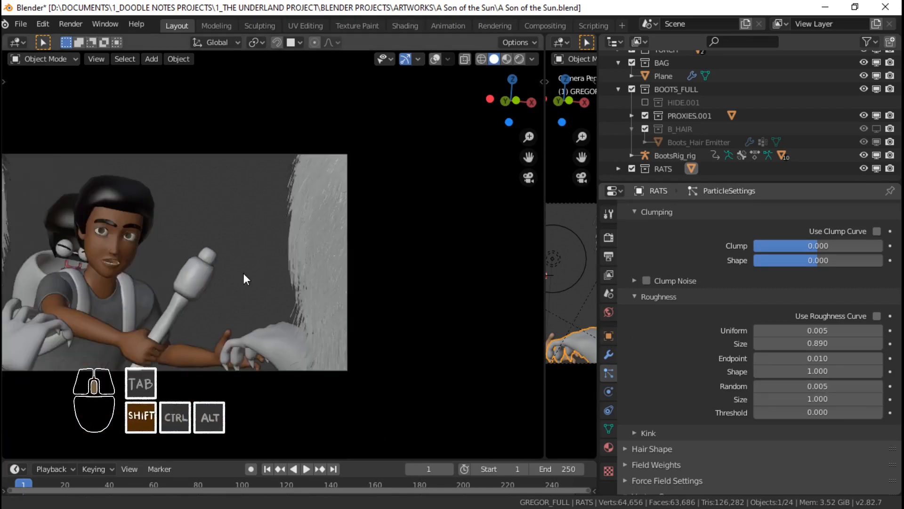
# Step: Try a Random roughness of 0.007 on the child hairs of the rat fur
pyautogui.keyDown('shift'); pyautogui.moveTo(244, 273); pyautogui.dragTo(335, 275, button='middle'); pyautogui.keyUp('shift')
pyautogui.scroll(1, 335, 275)
pyautogui.keyDown('shift'); pyautogui.moveTo(249, 235); pyautogui.dragTo(113, 278, button='middle'); pyautogui.keyUp('shift')
pyautogui.scroll(3, 288, 262)
pyautogui.click(824, 390)
pyautogui.write('.007')
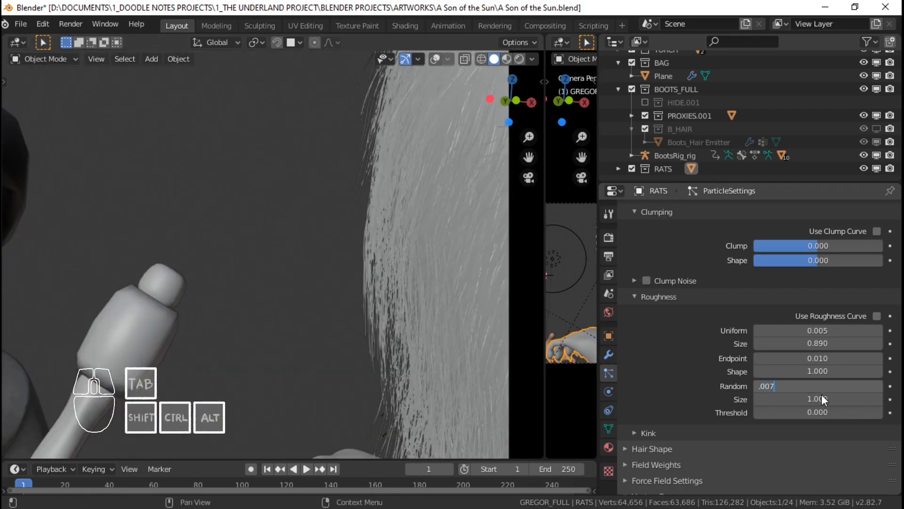
pyautogui.press('Return')
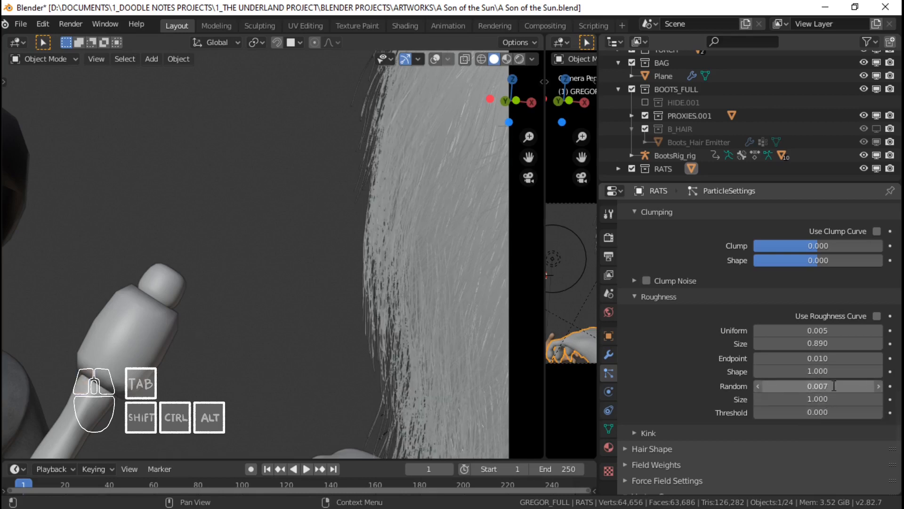
# Step: Try a Random roughness of 0.025 and check the fur on both rats
pyautogui.moveTo(834, 386); pyautogui.dragTo(843, 385)
pyautogui.scroll(2, 380, 295)
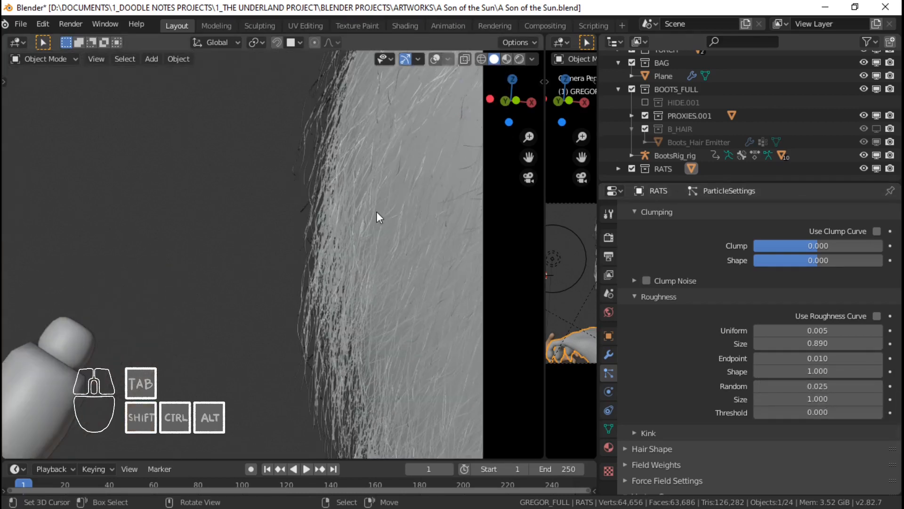
pyautogui.scroll(-6, 377, 211)
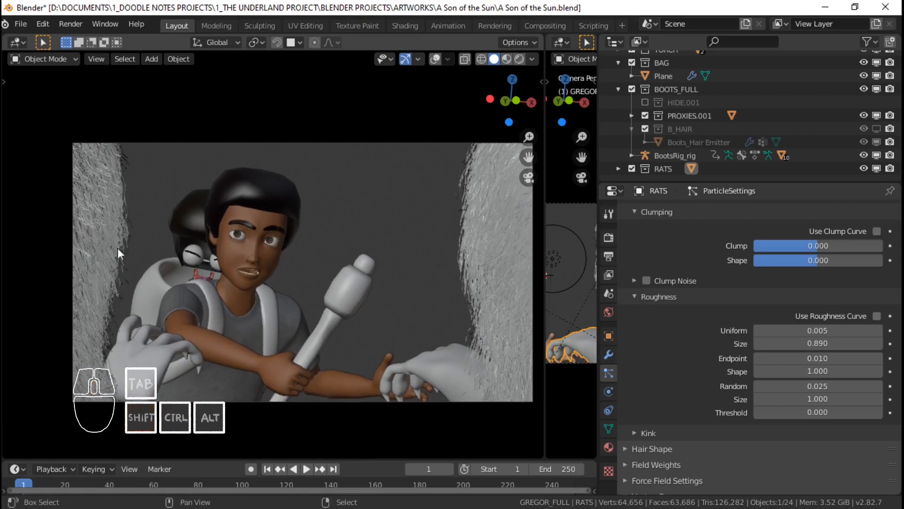
pyautogui.scroll(4, 118, 249)
pyautogui.keyDown('shift'); pyautogui.moveTo(141, 252); pyautogui.dragTo(224, 255, button='middle'); pyautogui.keyUp('shift')
pyautogui.scroll(1, 200, 246)
pyautogui.scroll(-2, 225, 241)
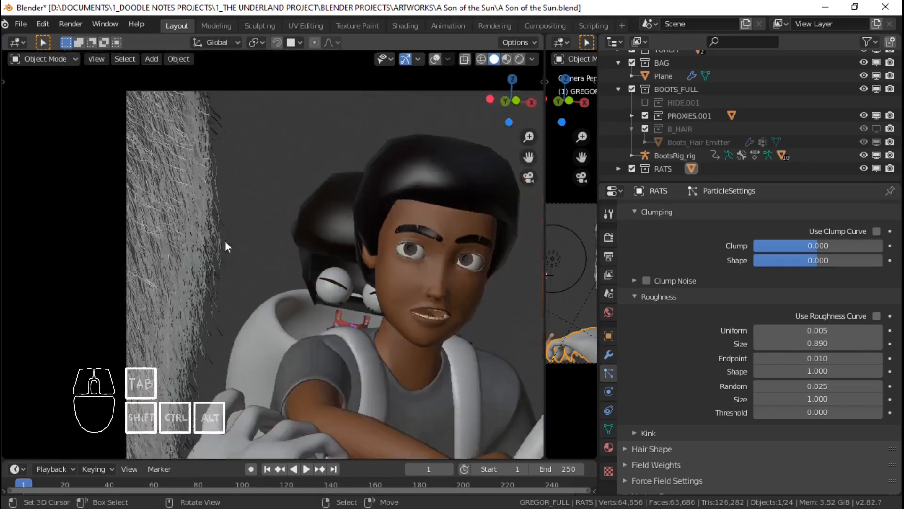
pyautogui.scroll(-1, 224, 246)
# Step: Set the Random roughness of the rats' child hairs to 0.035 and check the fur on both sides of the scene
pyautogui.click(829, 385)
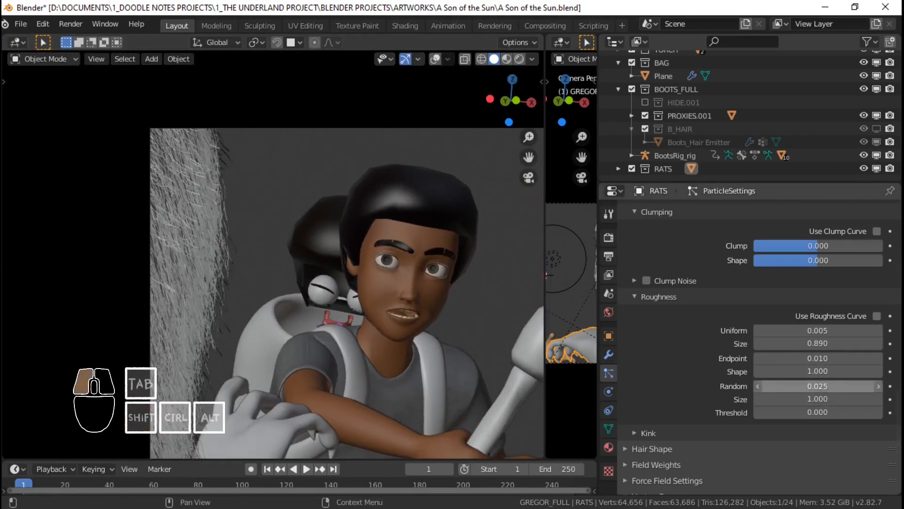
pyautogui.write('.0')
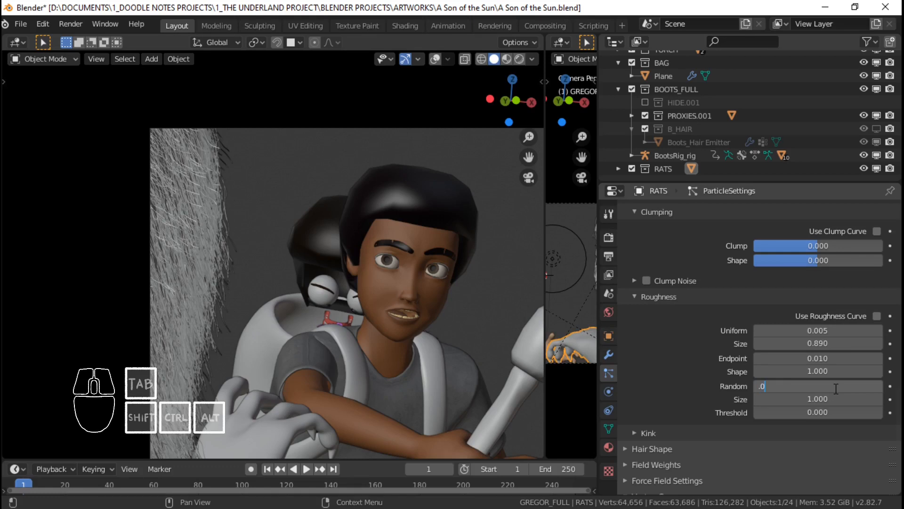
pyautogui.press('Return')
pyautogui.keyDown('shift'); pyautogui.moveTo(423, 280); pyautogui.dragTo(86, 259, button='middle'); pyautogui.keyUp('shift')
pyautogui.scroll(2, 330, 221)
pyautogui.keyDown('shift'); pyautogui.moveTo(400, 198); pyautogui.dragTo(403, 216, button='middle'); pyautogui.keyUp('shift')
pyautogui.scroll(1, 401, 198)
pyautogui.scroll(-6, 366, 216)
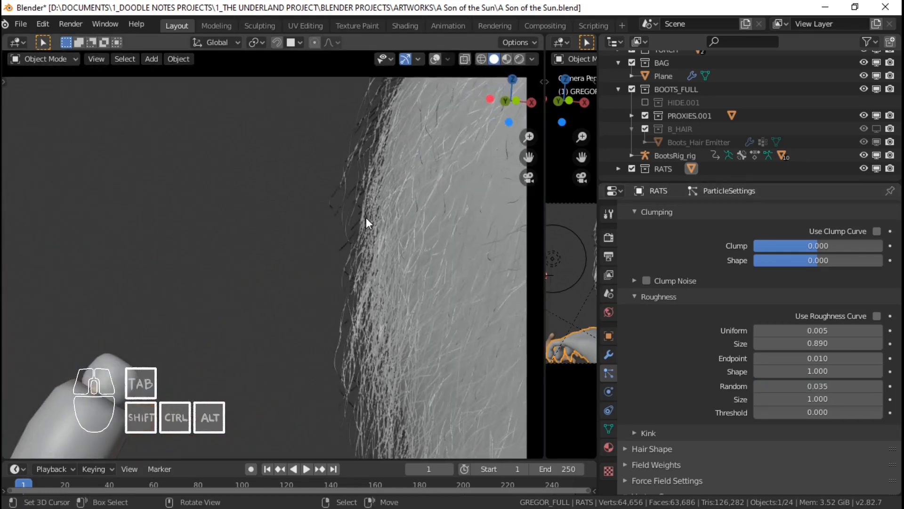
pyautogui.keyDown('shift'); pyautogui.moveTo(332, 270); pyautogui.dragTo(420, 270, button='middle'); pyautogui.keyUp('shift')
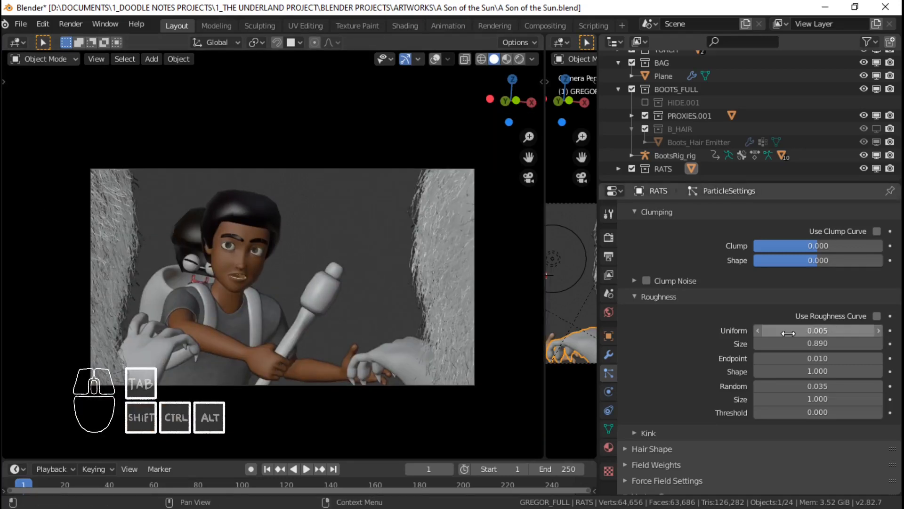
pyautogui.scroll(-1, 438, 315)
pyautogui.scroll(1, 440, 315)
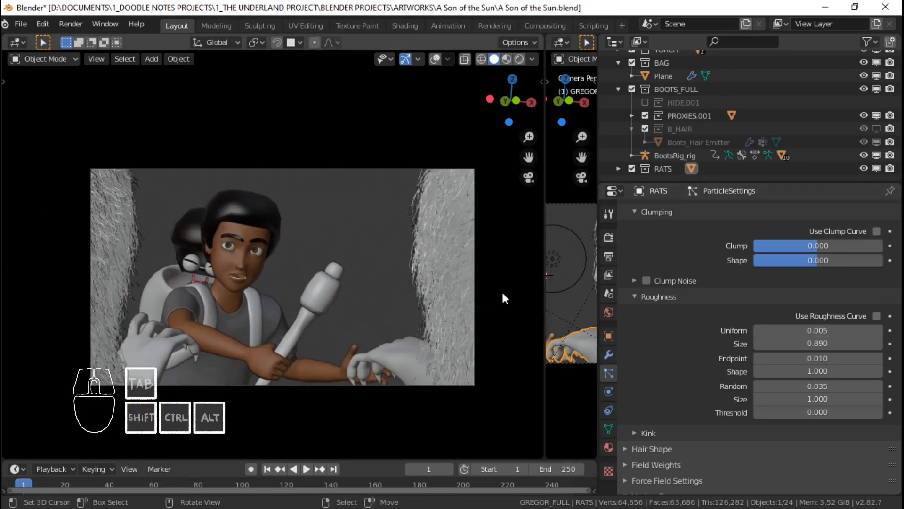
# Step: Widen the second viewport, enlarge the camera frame in it to check the rat hand and fur, and save the file
pyautogui.moveTo(545, 301); pyautogui.dragTo(322, 298)
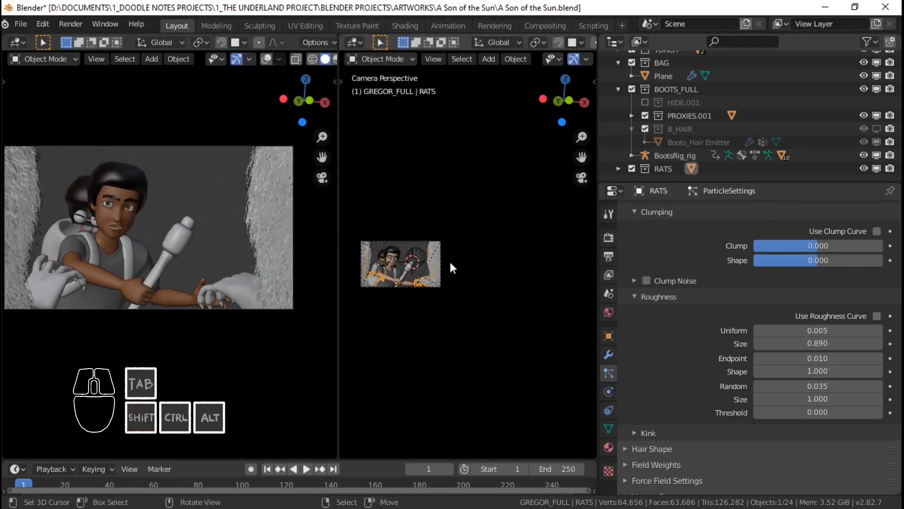
pyautogui.press('Home')
pyautogui.hotkey('ctrl', 's')
pyautogui.scroll(6, 450, 284)
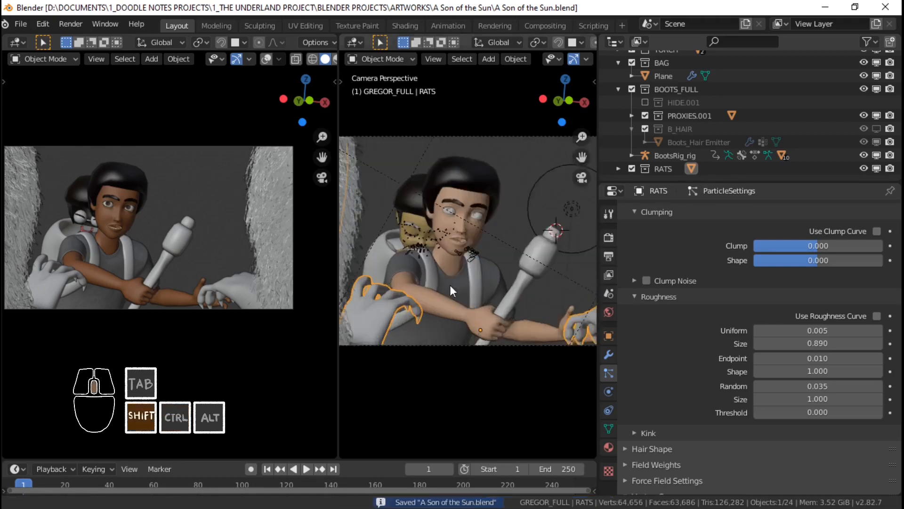
pyautogui.scroll(-2, 437, 283)
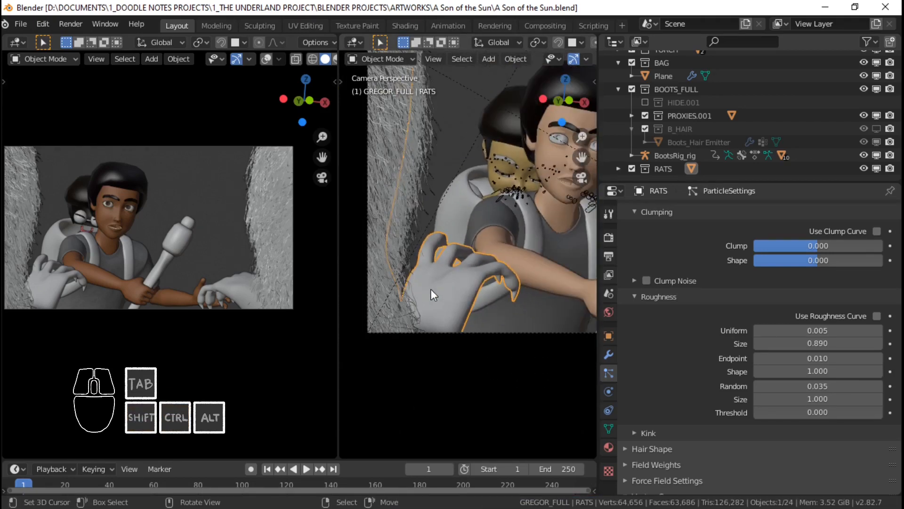
pyautogui.scroll(2, 431, 289)
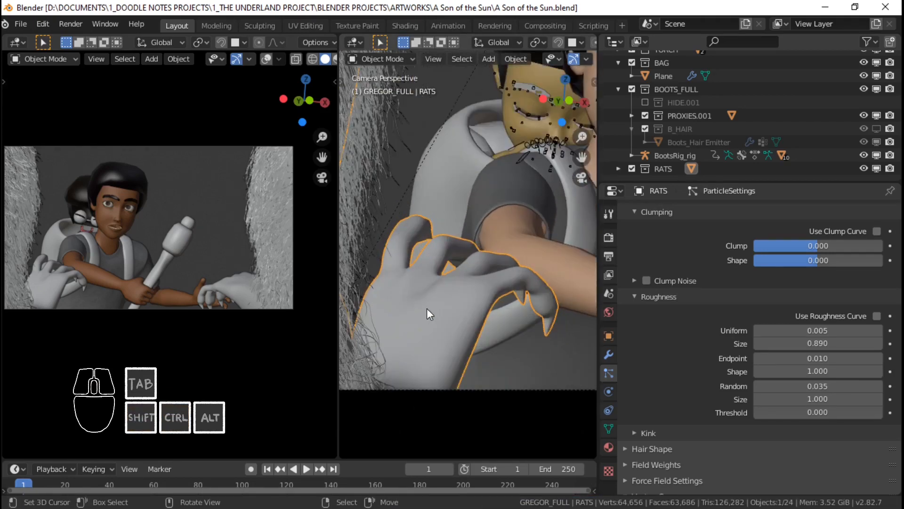
pyautogui.scroll(-6, 476, 294)
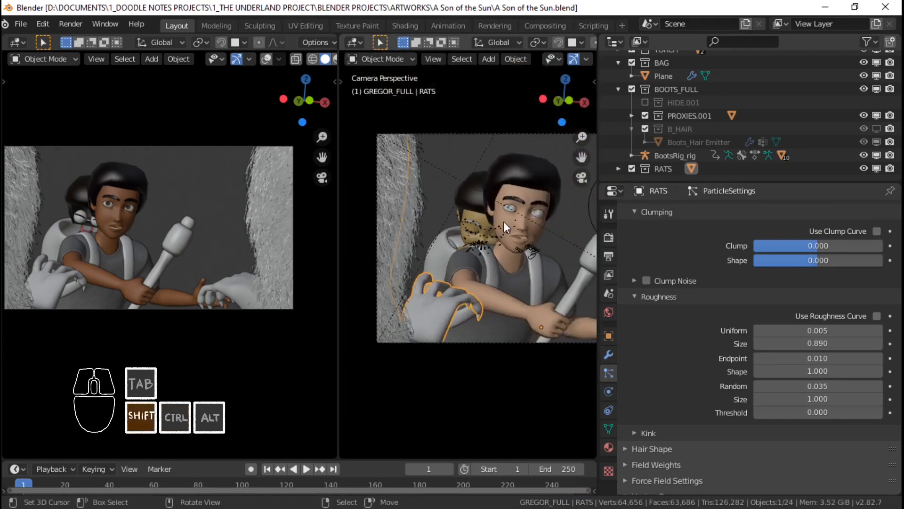
pyautogui.hotkey('ctrl', 's')
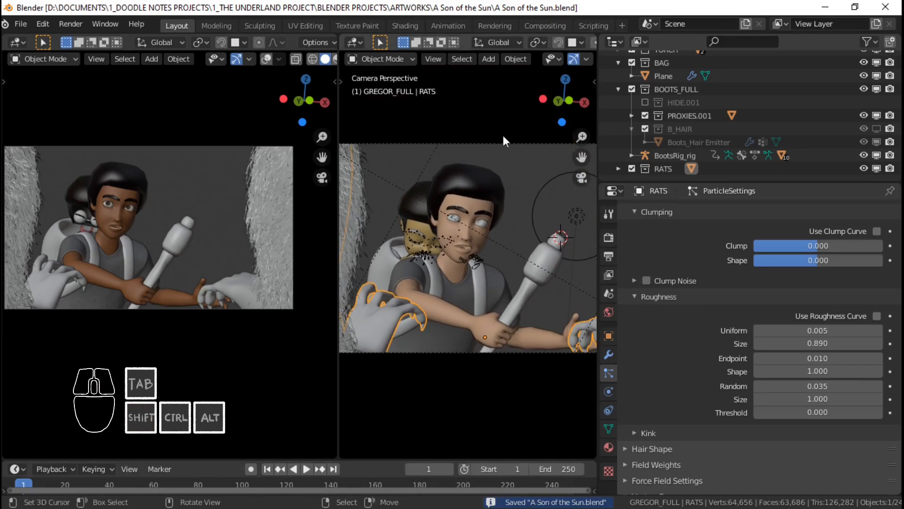
# Step: Switch to the Shading workspace with the RATS object's material settings shown and the viewport in Material Preview
pyautogui.click(404, 26)
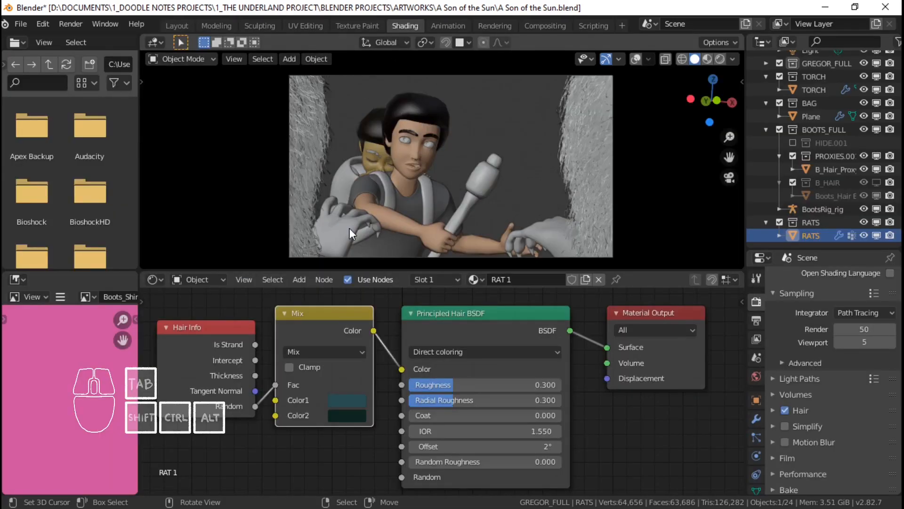
pyautogui.scroll(-3, 755, 457)
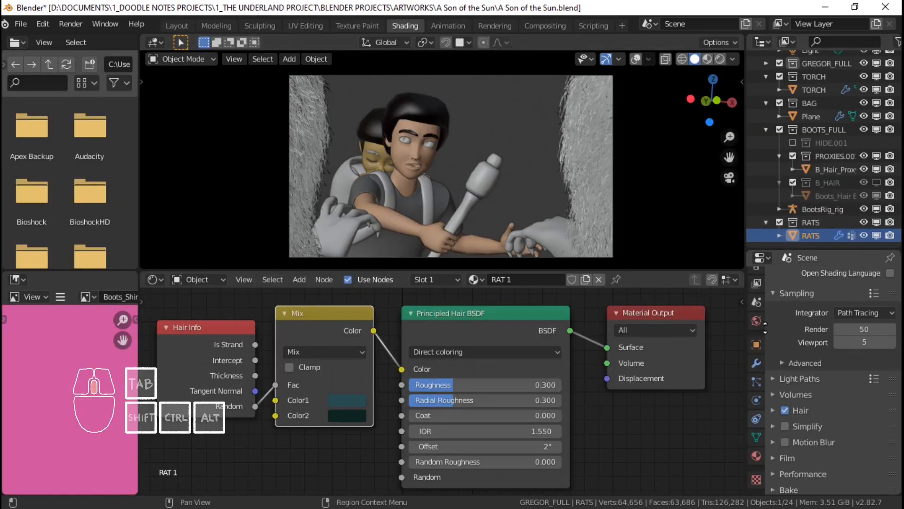
pyautogui.click(756, 456)
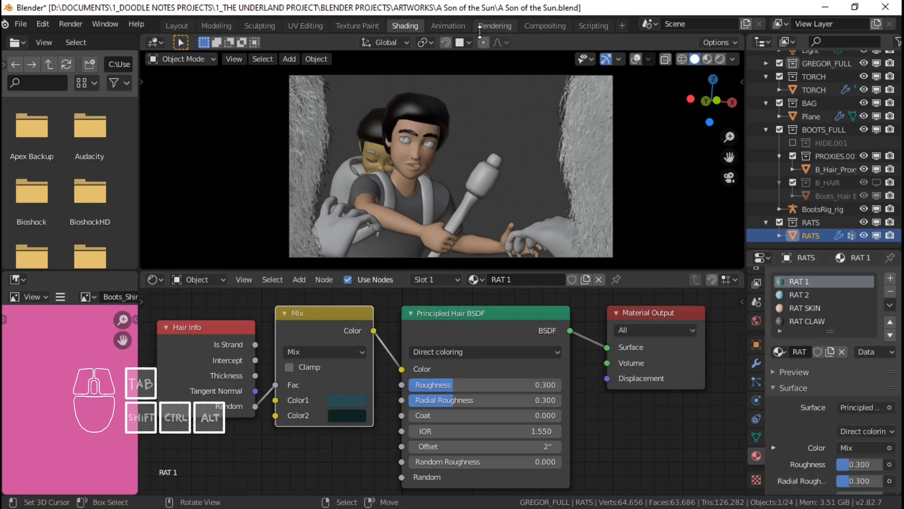
pyautogui.click(706, 60)
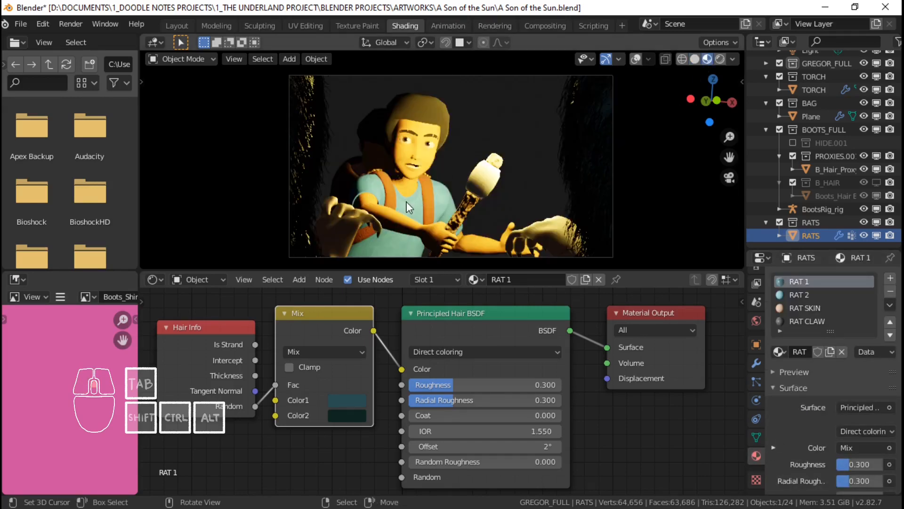
pyautogui.scroll(2, 406, 203)
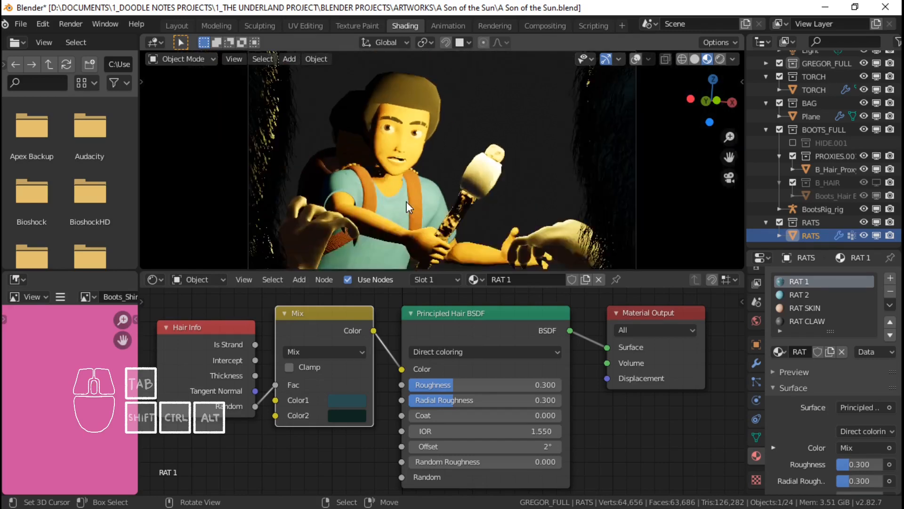
# Step: Change the base color of the RAT SKIN material to a light pink
pyautogui.click(804, 306)
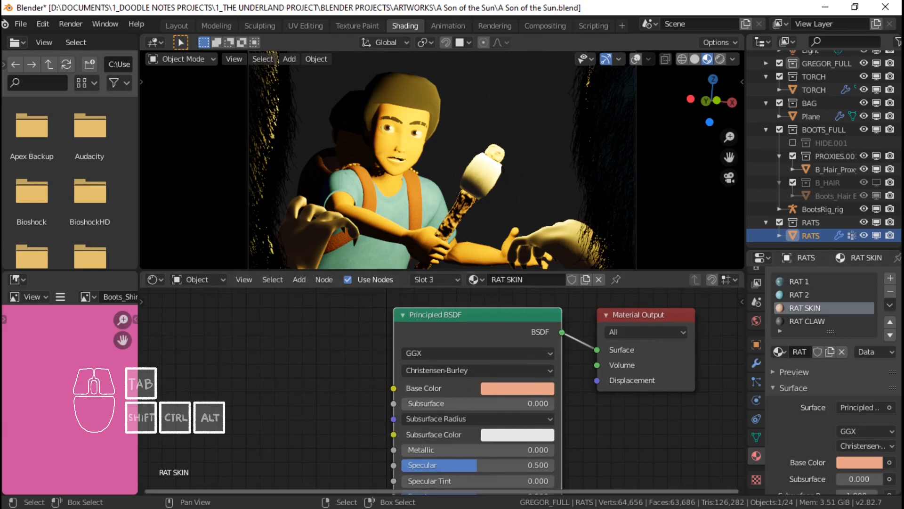
pyautogui.moveTo(529, 458); pyautogui.dragTo(530, 391, button='middle')
pyautogui.scroll(-1, 530, 392)
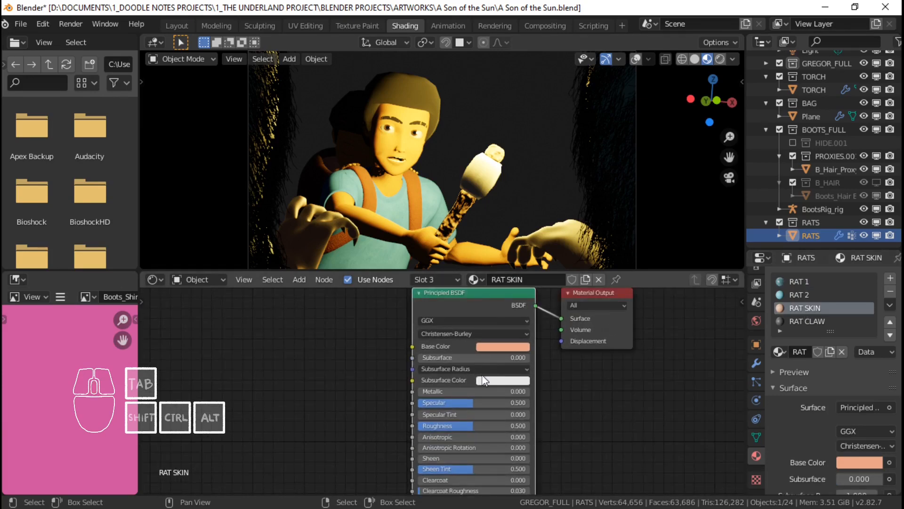
pyautogui.scroll(1, 482, 378)
pyautogui.click(518, 334)
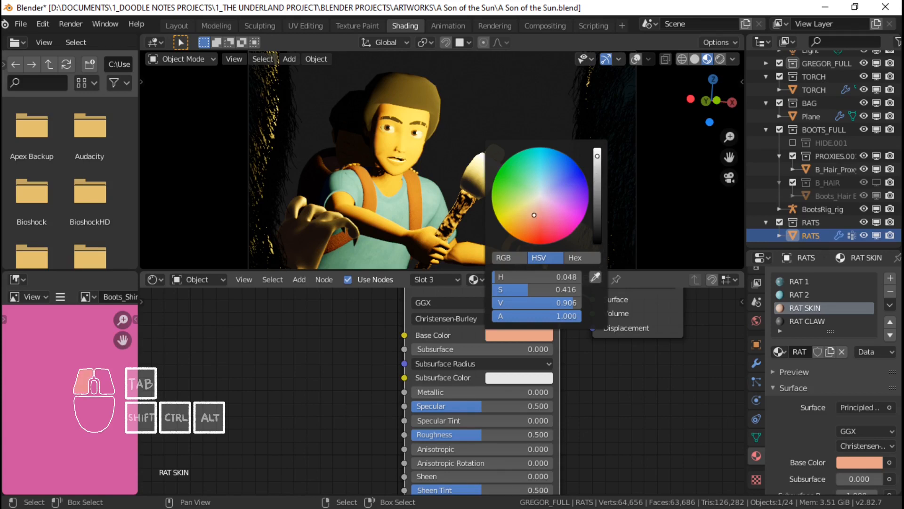
pyautogui.moveTo(534, 215); pyautogui.dragTo(547, 204)
# Step: Set the Subsurface value of the RAT SKIN material to 0.025
pyautogui.scroll(-1, 461, 180)
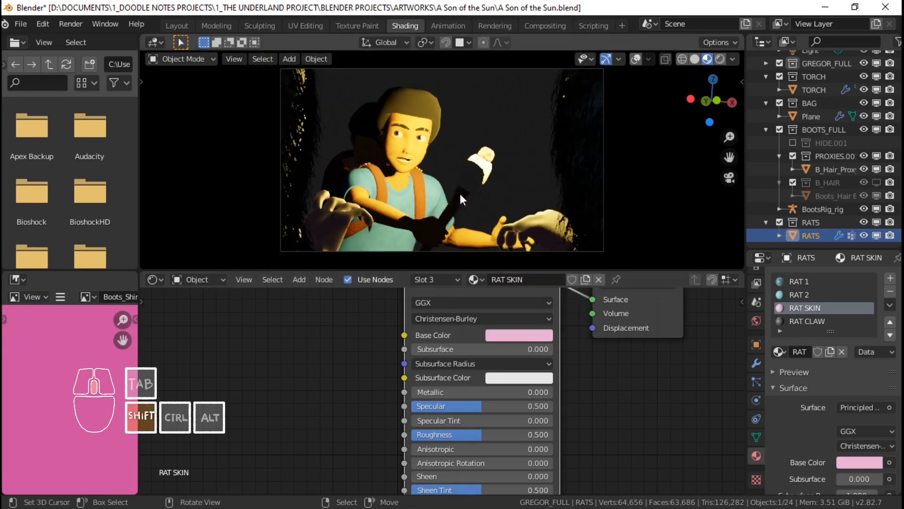
pyautogui.keyDown('shift'); pyautogui.moveTo(460, 190); pyautogui.dragTo(460, 147, button='middle'); pyautogui.keyUp('shift')
pyautogui.scroll(3, 460, 147)
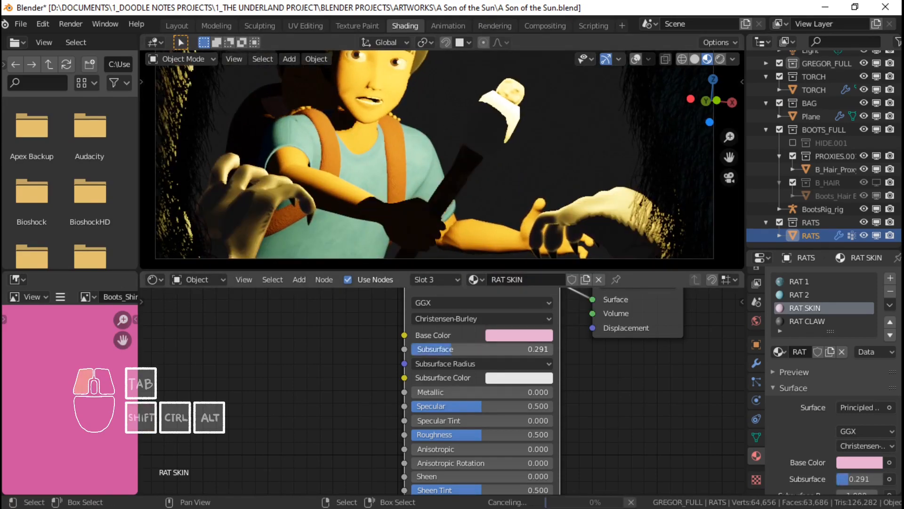
pyautogui.moveTo(461, 351); pyautogui.dragTo(502, 351)
pyautogui.click(468, 350)
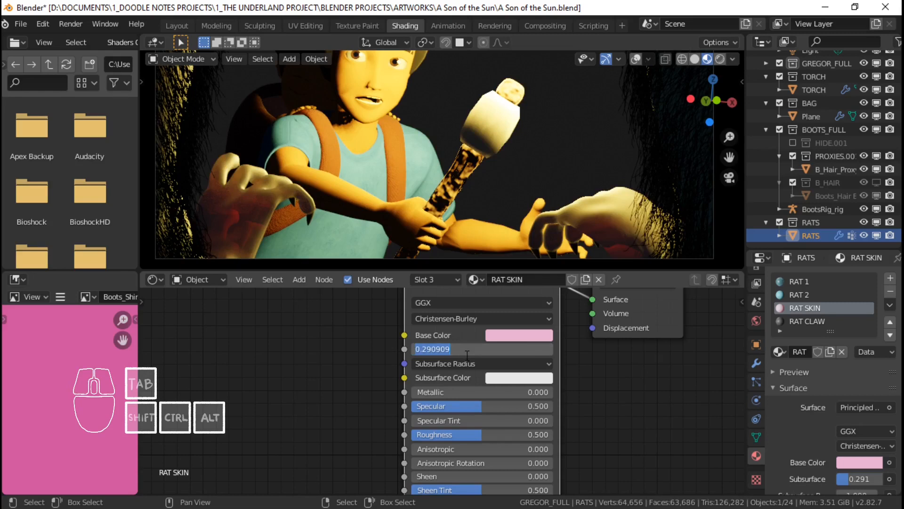
pyautogui.write('.05')
pyautogui.press('Return')
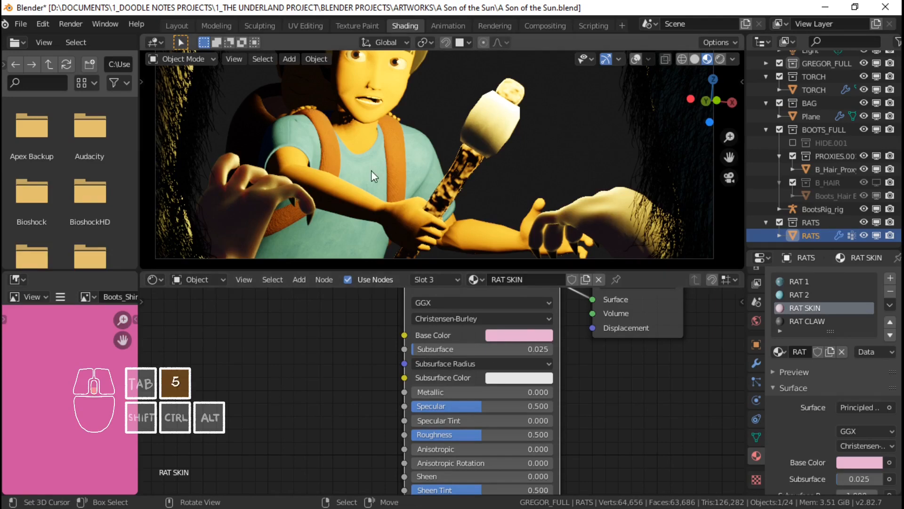
# Step: Save the file and inspect the skin shading on the rat's hand up close
pyautogui.scroll(-2, 371, 171)
pyautogui.keyDown('shift'); pyautogui.moveTo(425, 177); pyautogui.dragTo(415, 150, button='middle'); pyautogui.keyUp('shift')
pyautogui.scroll(2, 415, 151)
pyautogui.hotkey('ctrl', 's')
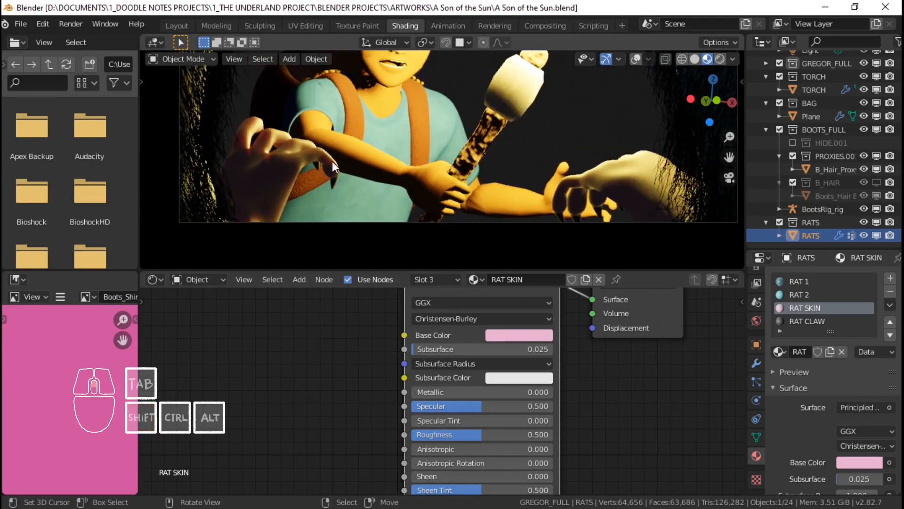
pyautogui.scroll(4, 332, 161)
pyautogui.keyDown('shift'); pyautogui.moveTo(332, 161); pyautogui.dragTo(388, 167, button='middle'); pyautogui.keyUp('shift')
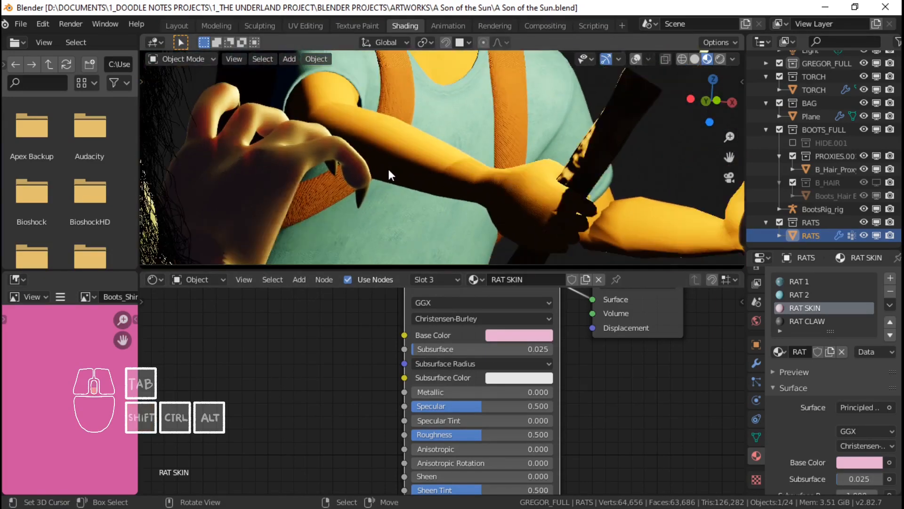
pyautogui.scroll(-4, 388, 167)
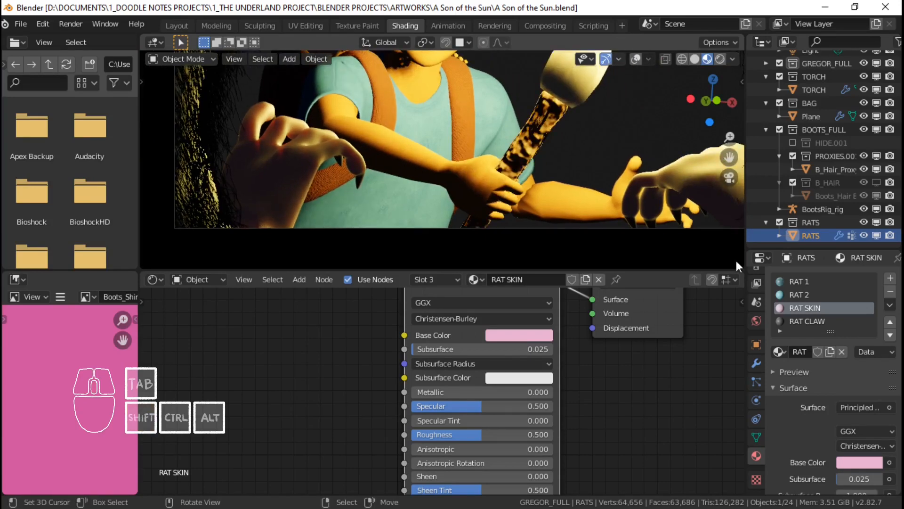
# Step: Make the RAT CLAW material glossy by setting its Clearcoat to 1.000 and its Roughness to 0
pyautogui.click(810, 321)
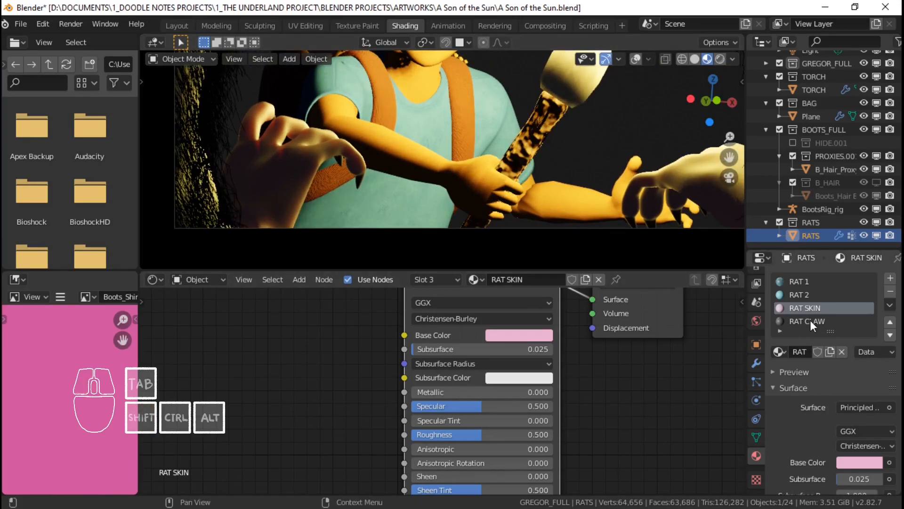
pyautogui.click(810, 321)
pyautogui.moveTo(524, 352); pyautogui.dragTo(475, 361, button='middle')
pyautogui.moveTo(408, 402)
pyautogui.mouseDown()
pyautogui.moveTo(424, 403)
pyautogui.moveTo(405, 403)
pyautogui.mouseUp()
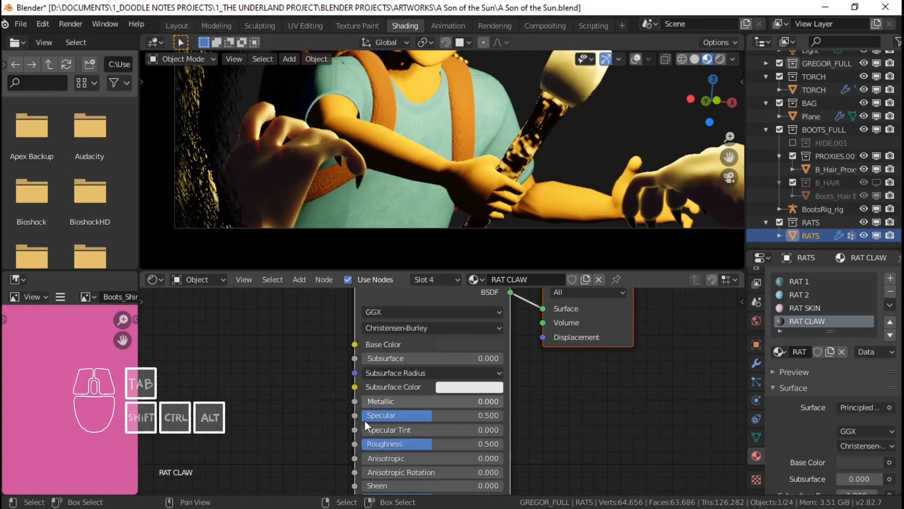
pyautogui.scroll(1, 407, 386)
pyautogui.moveTo(407, 386); pyautogui.dragTo(416, 313, button='middle')
pyautogui.moveTo(396, 451); pyautogui.dragTo(546, 450)
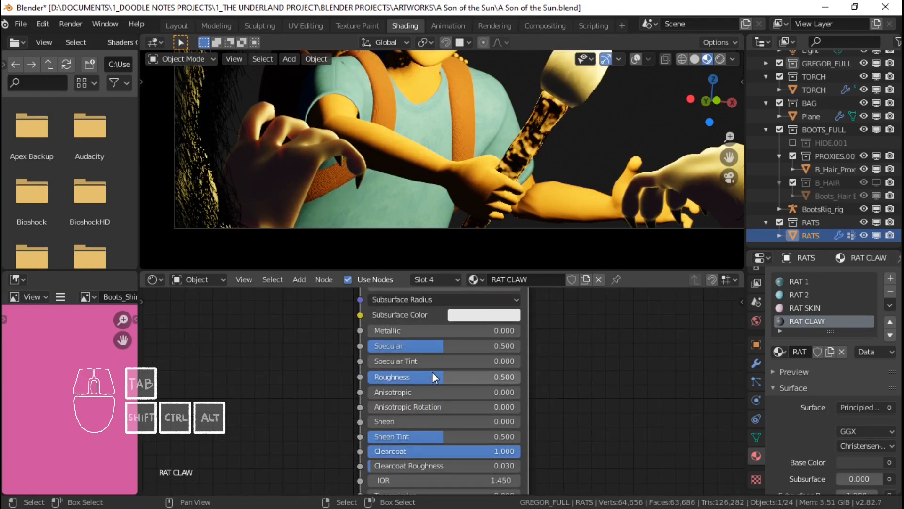
pyautogui.moveTo(435, 377); pyautogui.dragTo(367, 377)
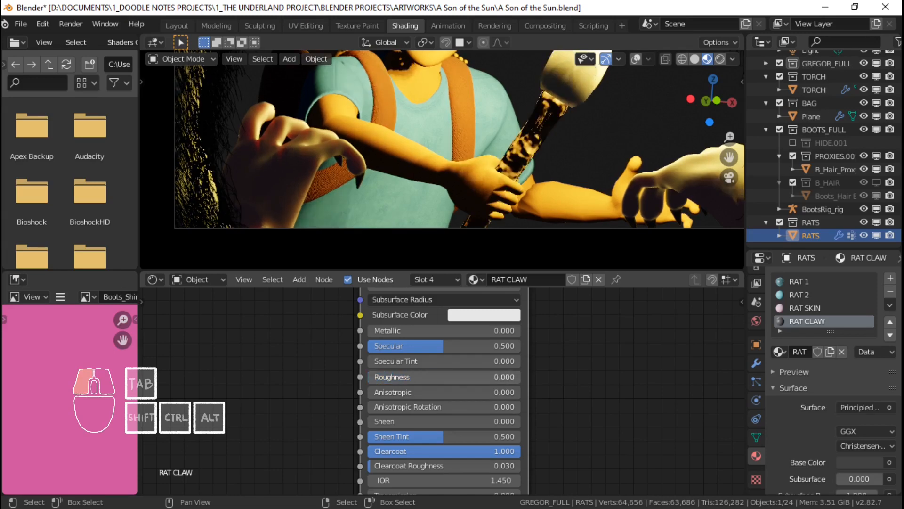
# Step: Inspect the rat's claws and brighten the RAT CLAW base color to a mid grey with a value of 0.506
pyautogui.scroll(4, 363, 184)
pyautogui.keyDown('shift'); pyautogui.moveTo(363, 184); pyautogui.dragTo(422, 170, button='middle'); pyautogui.keyUp('shift')
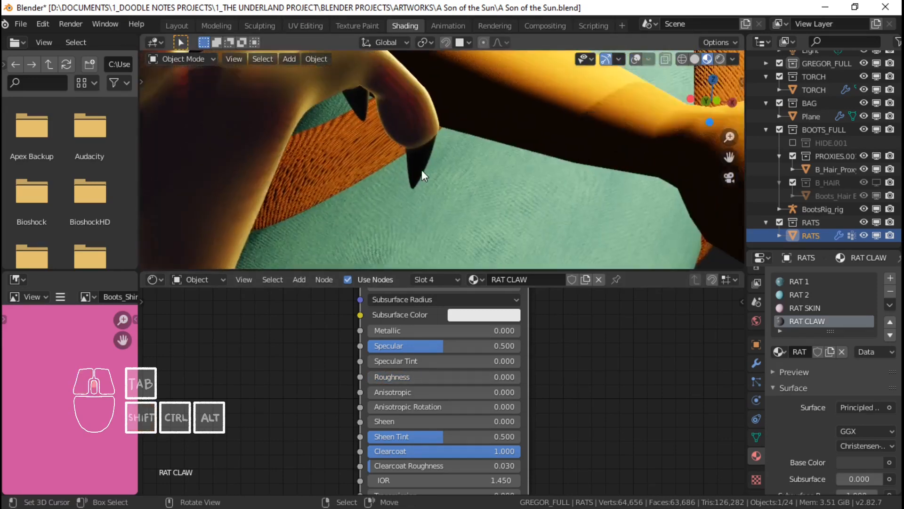
pyautogui.scroll(-2, 422, 170)
pyautogui.moveTo(452, 387); pyautogui.dragTo(384, 359, button='middle')
pyautogui.scroll(-4, 462, 162)
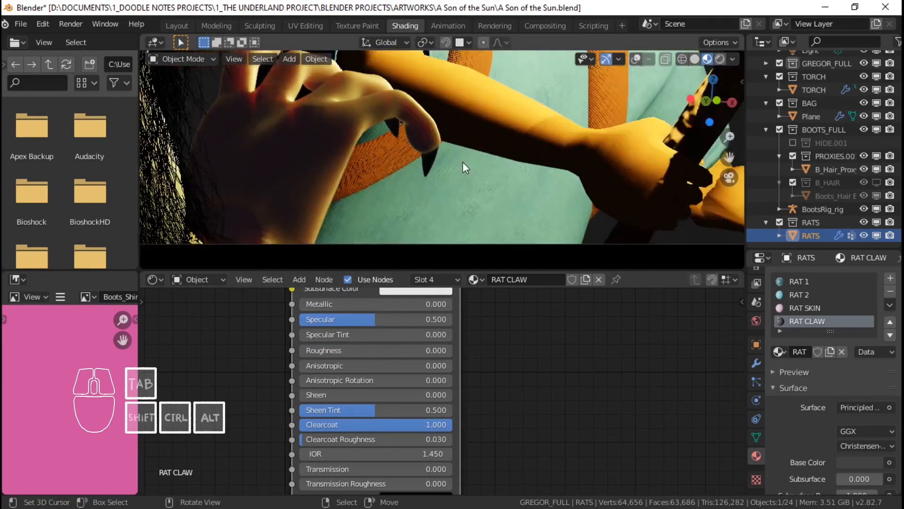
pyautogui.scroll(2, 386, 368)
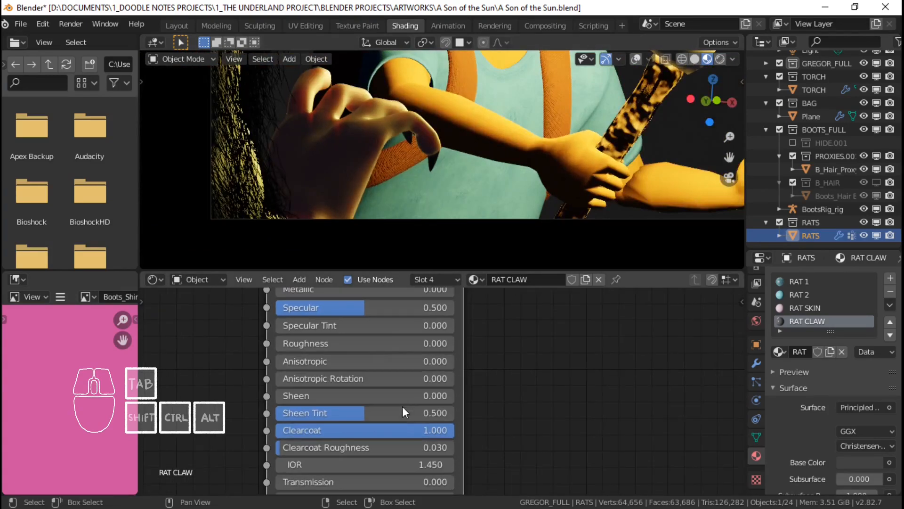
pyautogui.keyDown('shift'); pyautogui.scroll(8, 401, 398); pyautogui.keyUp('shift')
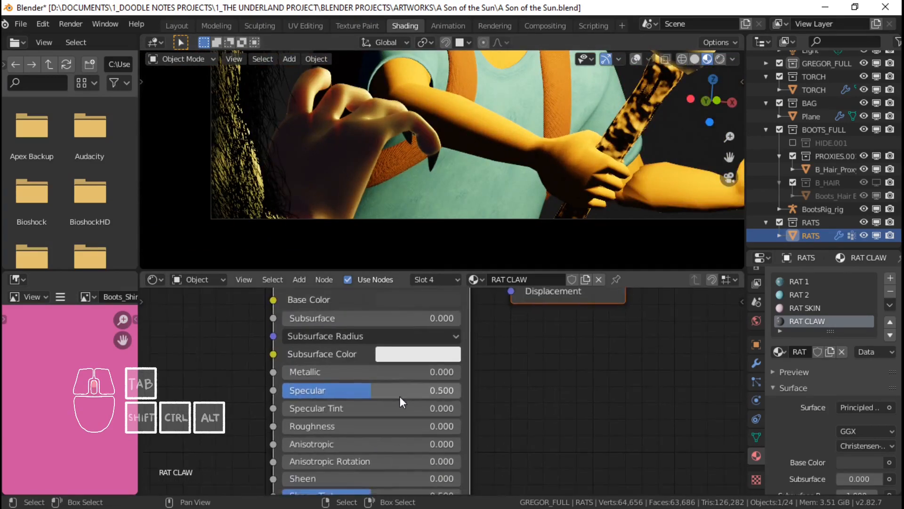
pyautogui.click(403, 384)
pyautogui.click(509, 193)
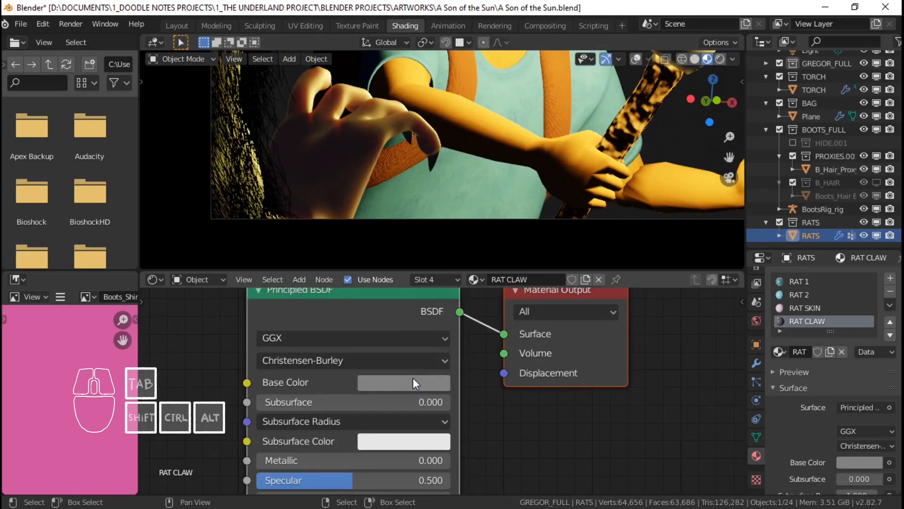
# Step: Tint the RAT CLAW base color to a muted brick red and check it on the claw
pyautogui.click(414, 379)
pyautogui.click(414, 380)
pyautogui.click(414, 380)
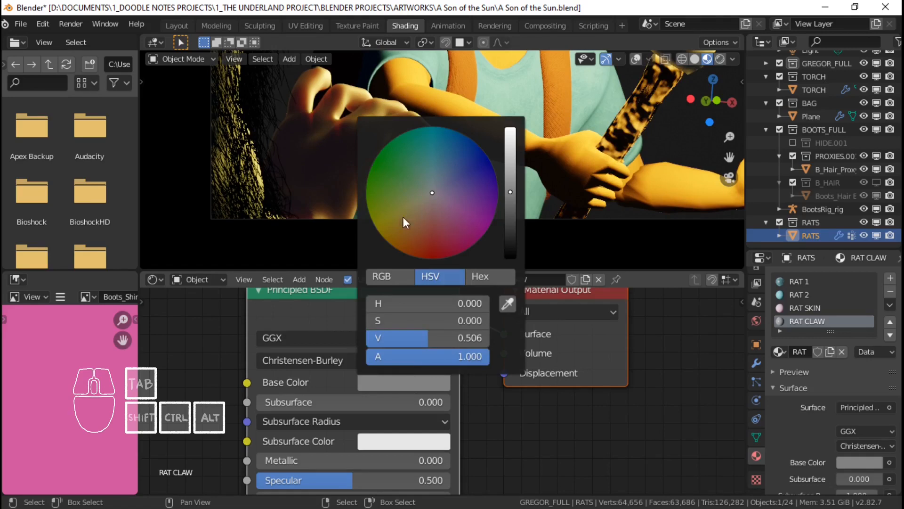
pyautogui.moveTo(425, 219); pyautogui.dragTo(429, 237)
pyautogui.scroll(6, 437, 162)
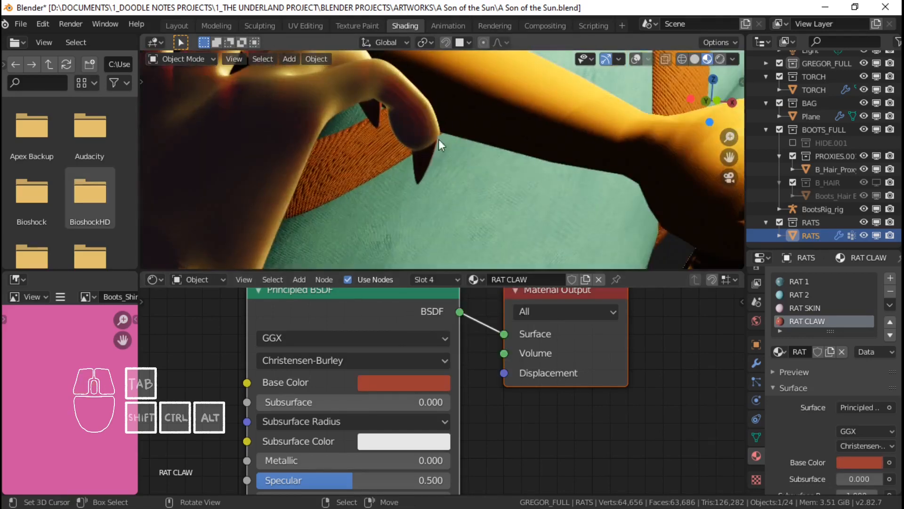
pyautogui.scroll(3, 439, 139)
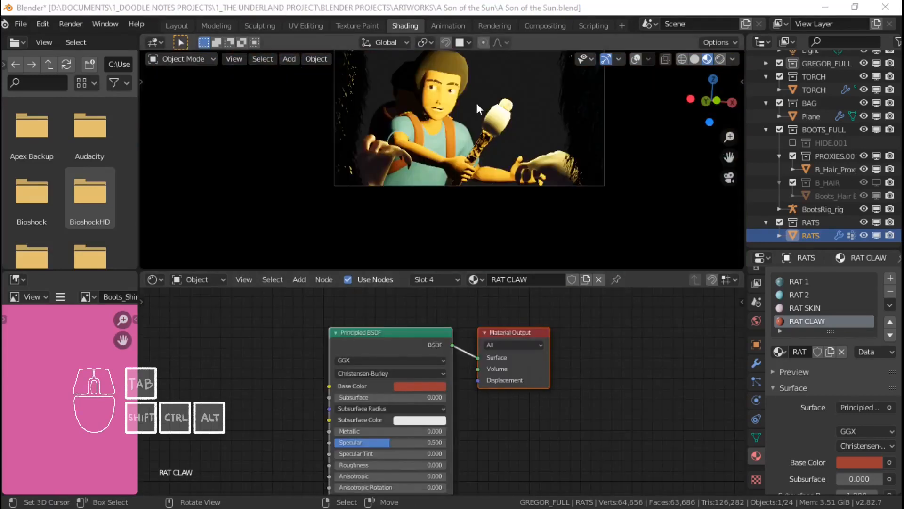
# Step: Examine the whole shaded camera view to judge the claws and skin together with the characters
pyautogui.scroll(2, 495, 144)
pyautogui.keyDown('shift'); pyautogui.moveTo(495, 144); pyautogui.dragTo(479, 200, button='middle'); pyautogui.keyUp('shift')
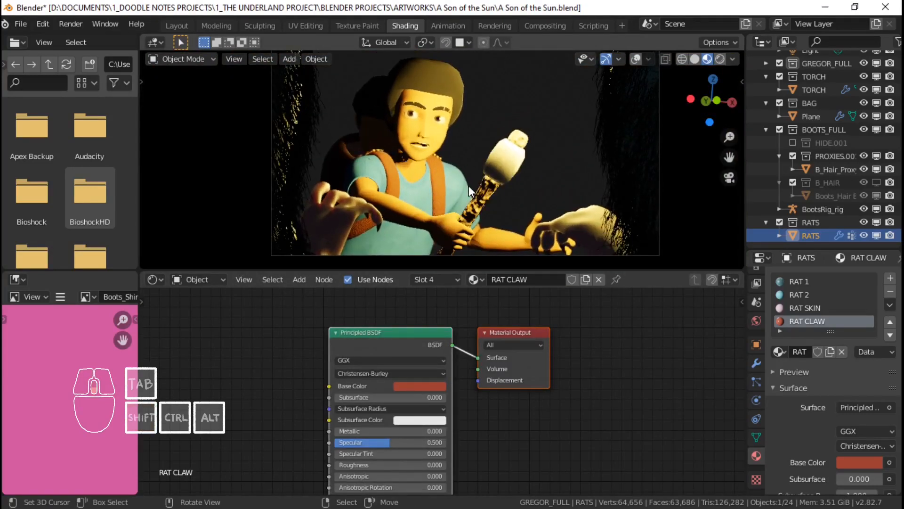
pyautogui.scroll(-2, 502, 144)
pyautogui.keyDown('shift'); pyautogui.moveTo(499, 146); pyautogui.dragTo(489, 153, button='middle'); pyautogui.keyUp('shift')
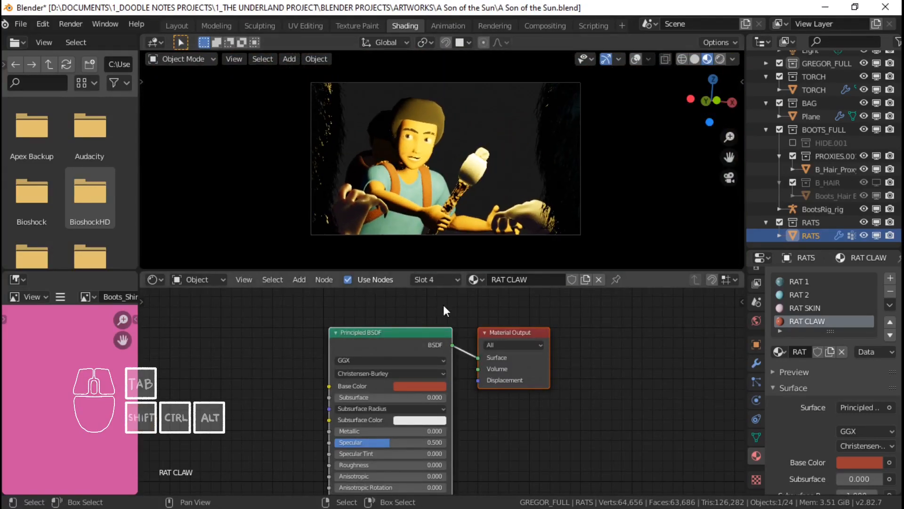
pyautogui.scroll(-2, 447, 330)
pyautogui.moveTo(448, 386); pyautogui.dragTo(452, 353, button='middle')
pyautogui.scroll(1, 434, 161)
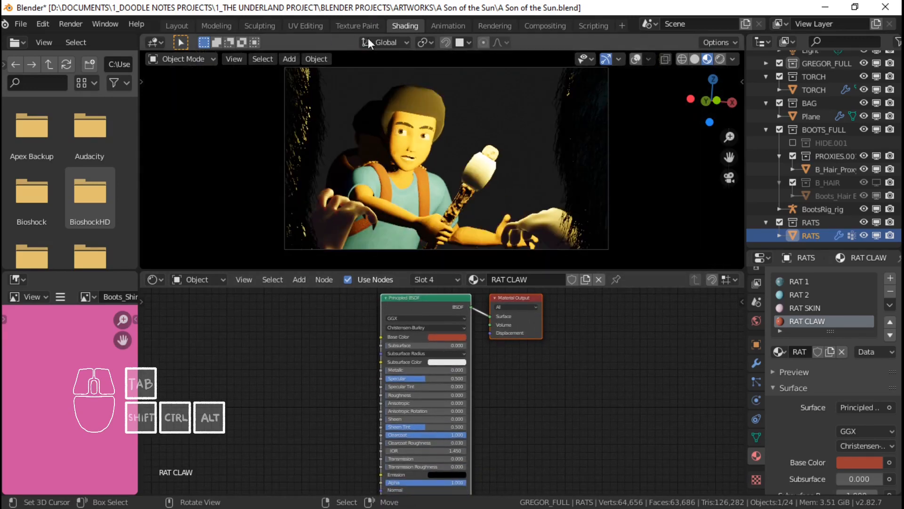
pyautogui.moveTo(490, 271); pyautogui.dragTo(487, 316)
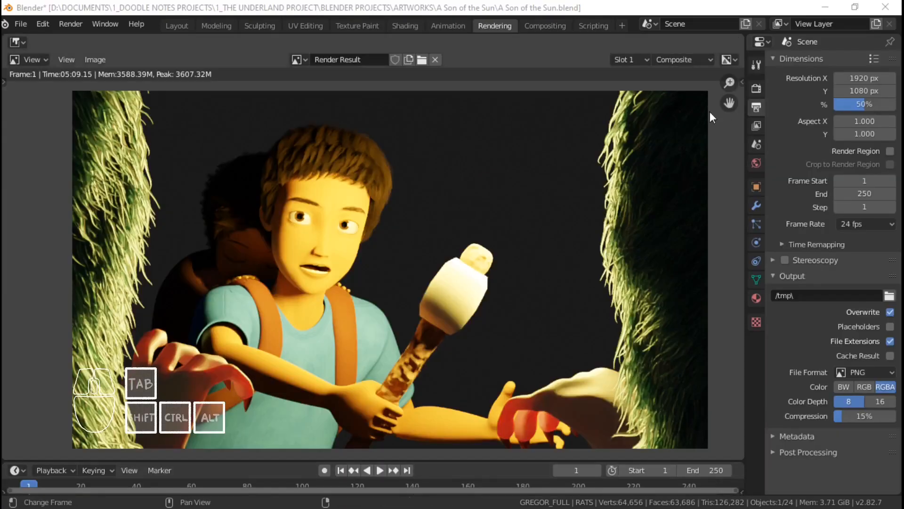
# Step: Examine the render result for the rats' fur, skin and claws and the empty background behind the characters
pyautogui.click(517, 151)
pyautogui.scroll(-1, 452, 220)
pyautogui.scroll(1, 459, 215)
pyautogui.keyDown('ctrl'); pyautogui.moveTo(461, 214); pyautogui.dragTo(460, 220, button='middle'); pyautogui.keyUp('ctrl')
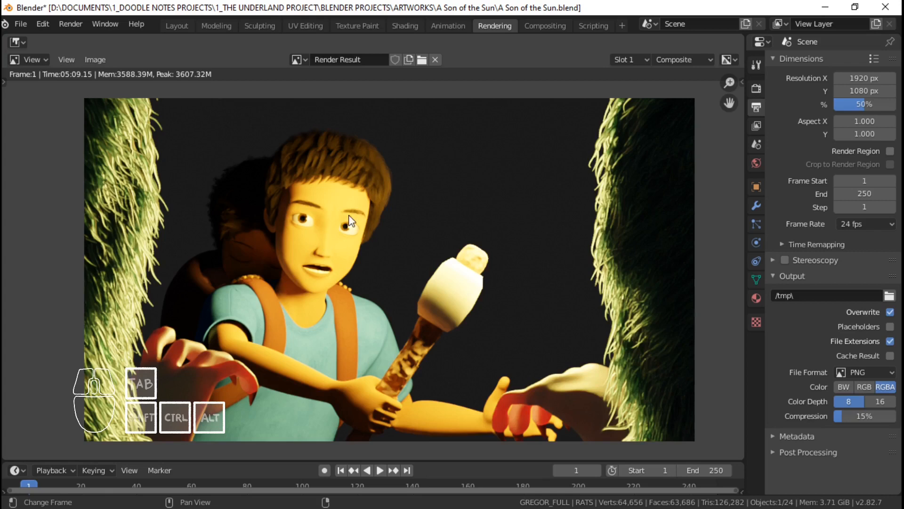
pyautogui.scroll(2, 346, 242)
pyautogui.scroll(-2, 329, 243)
pyautogui.scroll(3, 329, 244)
pyautogui.scroll(-2, 325, 245)
pyautogui.scroll(1, 344, 273)
pyautogui.scroll(-3, 408, 301)
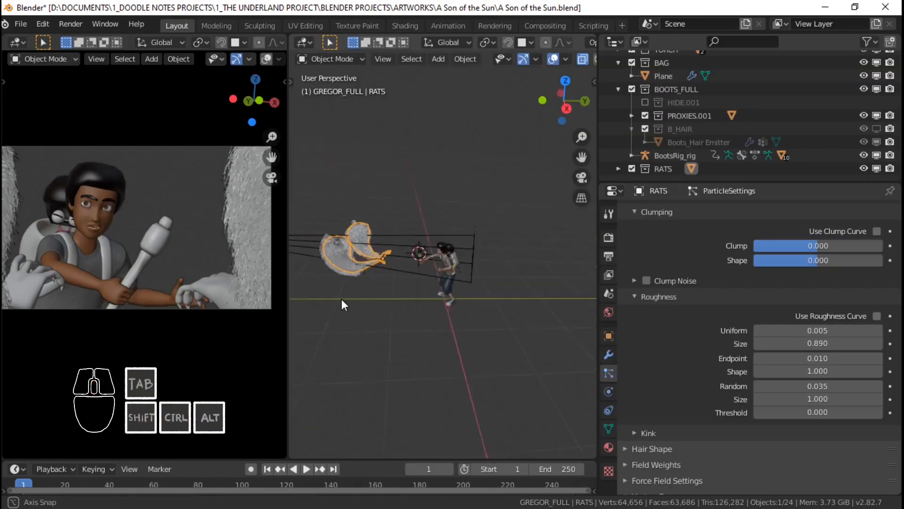
# Step: Place the 3D cursor at ground level behind the characters using the top and right orthographic views
pyautogui.moveTo(341, 305); pyautogui.dragTo(460, 336, button='middle')
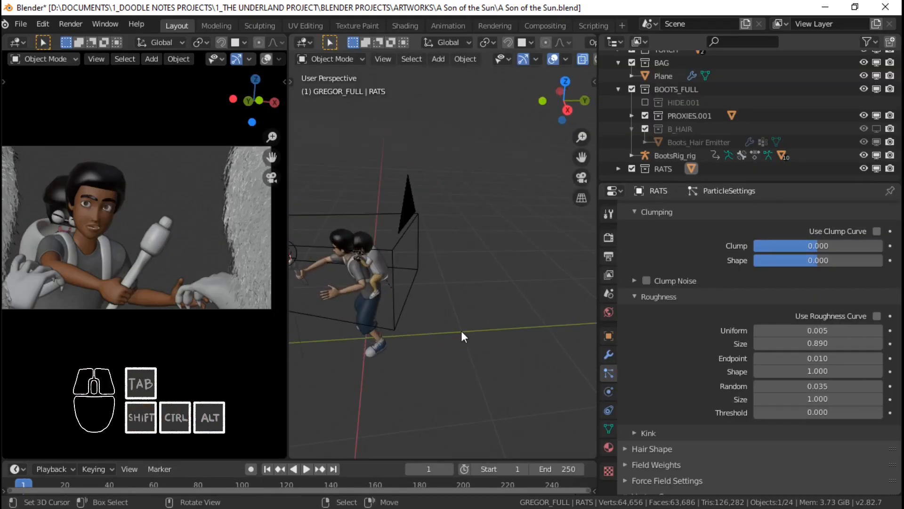
pyautogui.press('KP_7')
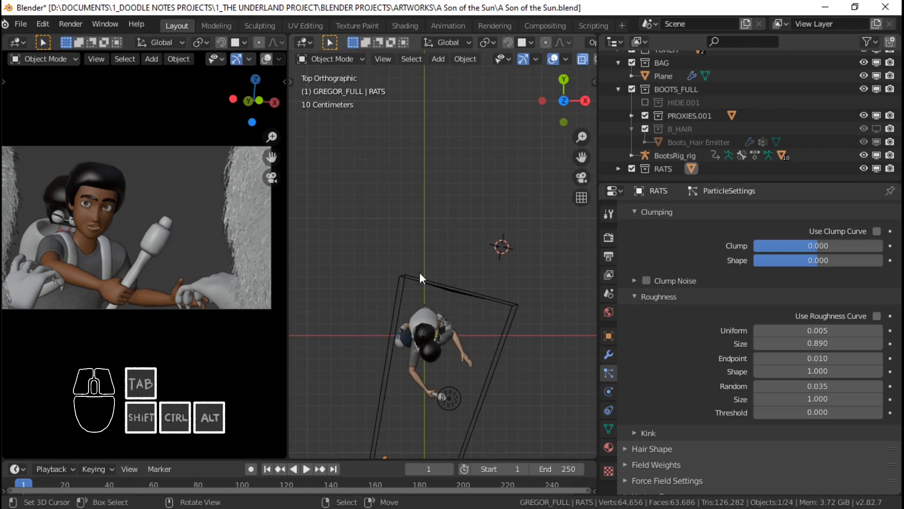
pyautogui.click(421, 248)
pyautogui.press('KP_3')
pyautogui.click(482, 370)
pyautogui.press('KP_7')
pyautogui.press('KP_3')
pyautogui.keyDown('shift'); pyautogui.moveTo(473, 370); pyautogui.dragTo(380, 289, button='middle'); pyautogui.keyUp('shift')
# Step: Add a mesh plane at the 3D cursor, hide the RATS collection and maximize the 3D view
pyautogui.hotkey('shift', 'a')
pyautogui.moveTo(483, 265)
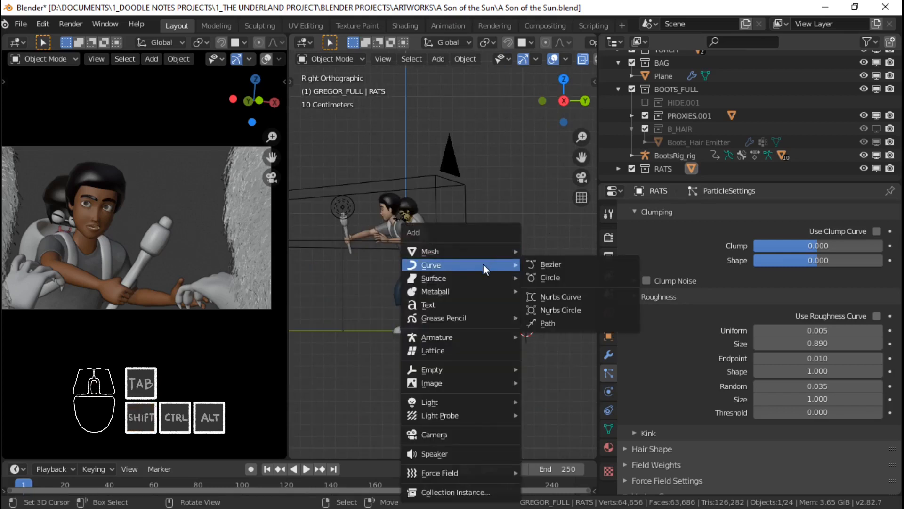
pyautogui.moveTo(466, 251)
pyautogui.click(547, 251)
pyautogui.moveTo(546, 251); pyautogui.dragTo(477, 306, button='middle')
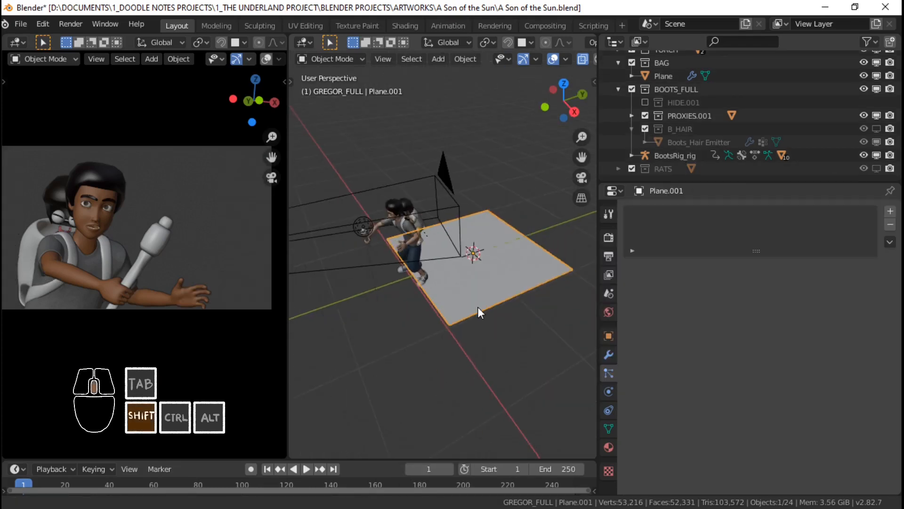
pyautogui.hotkey('ctrl', 'space')
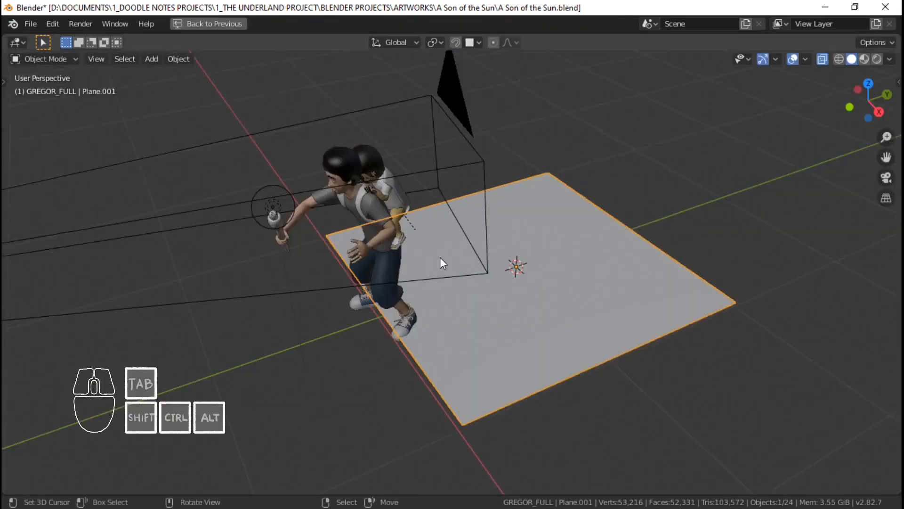
pyautogui.scroll(-4, 440, 257)
pyautogui.keyDown('shift'); pyautogui.moveTo(493, 272); pyautogui.dragTo(499, 299, button='middle'); pyautogui.keyUp('shift')
pyautogui.scroll(2, 476, 301)
pyautogui.press('KP_3')
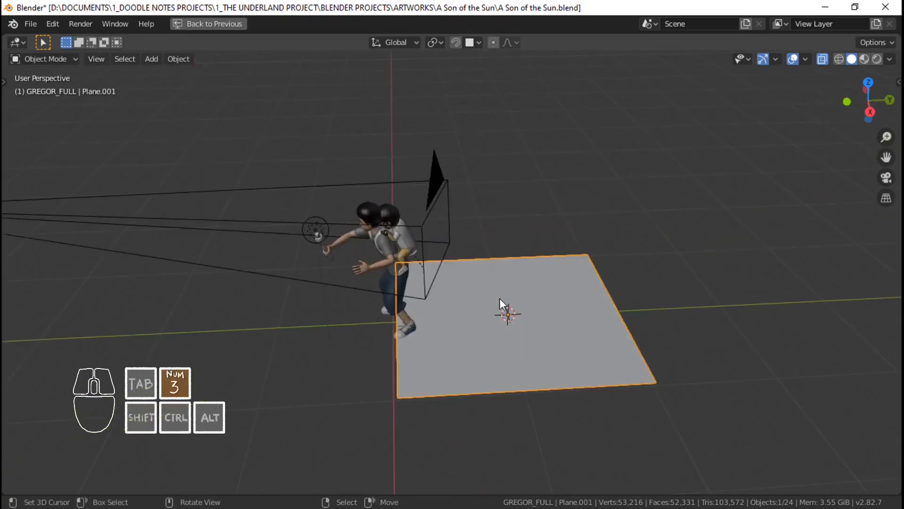
pyautogui.press('g')
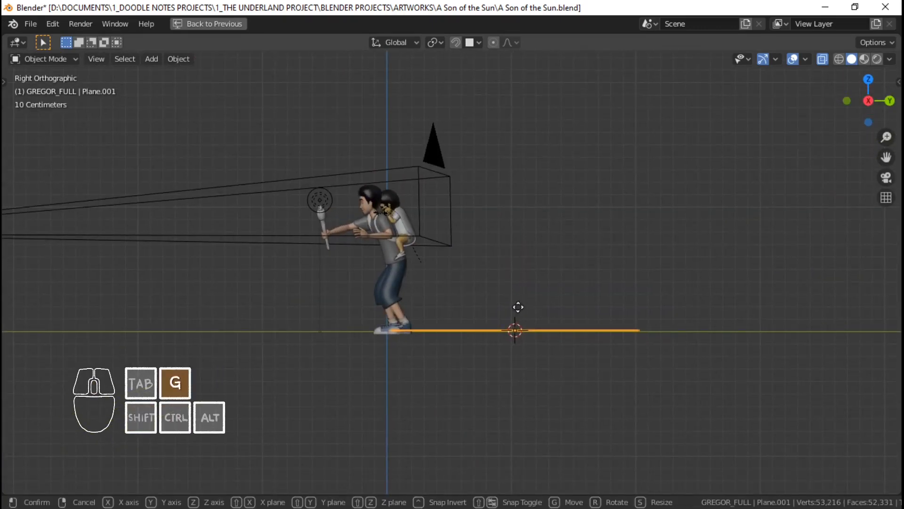
pyautogui.rightClick(434, 311)
pyautogui.press('Tab')
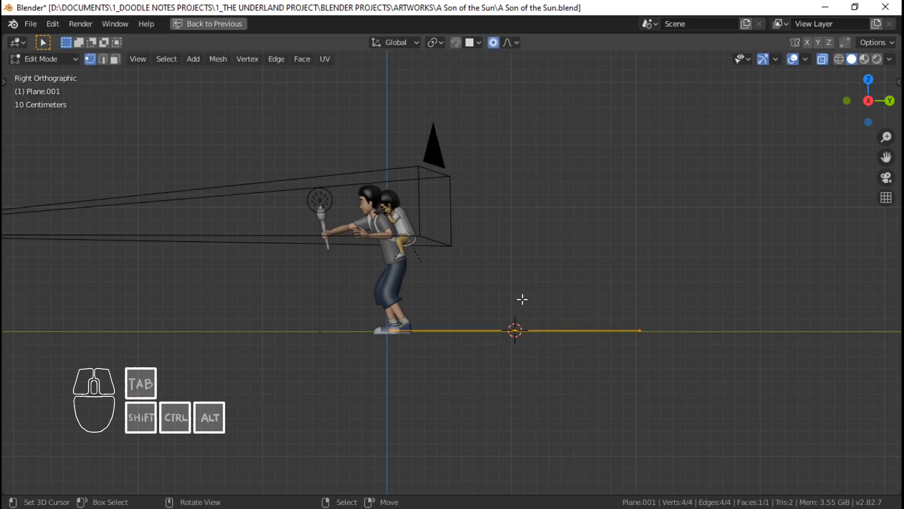
pyautogui.press('Tab')
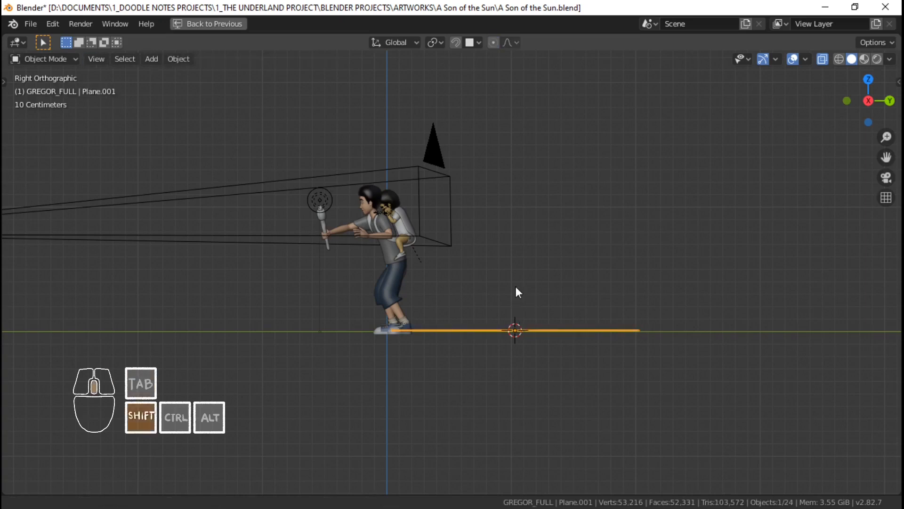
pyautogui.keyDown('shift'); pyautogui.moveTo(516, 286); pyautogui.dragTo(516, 243, button='middle'); pyautogui.keyUp('shift')
pyautogui.scroll(3, 517, 247)
pyautogui.press('g')
pyautogui.press('z')
pyautogui.rightClick(539, 280)
# Step: Move the plane's geometry along the Y axis in Edit Mode so it forms a floor under the characters
pyautogui.scroll(-5, 541, 281)
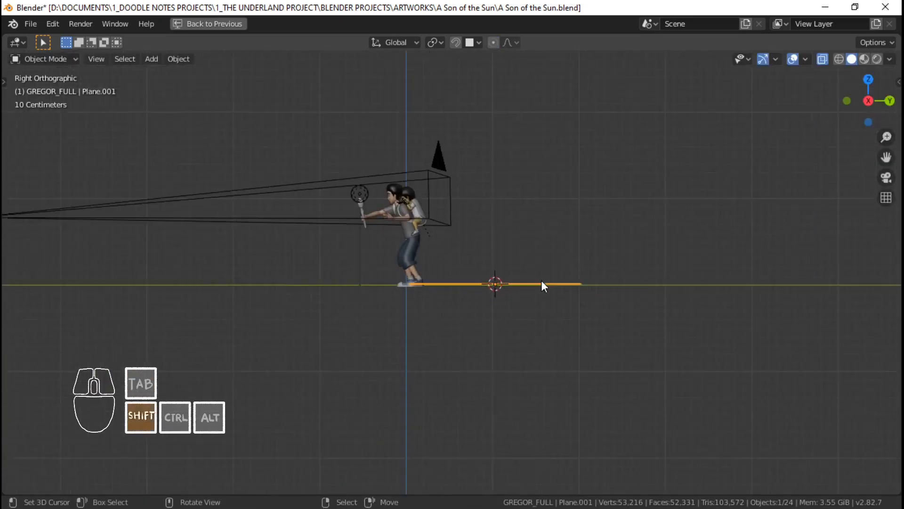
pyautogui.scroll(3, 527, 319)
pyautogui.keyDown('shift'); pyautogui.moveTo(541, 281); pyautogui.dragTo(544, 317, button='middle'); pyautogui.keyUp('shift')
pyautogui.scroll(-2, 550, 317)
pyautogui.press('Tab')
pyautogui.press('a')
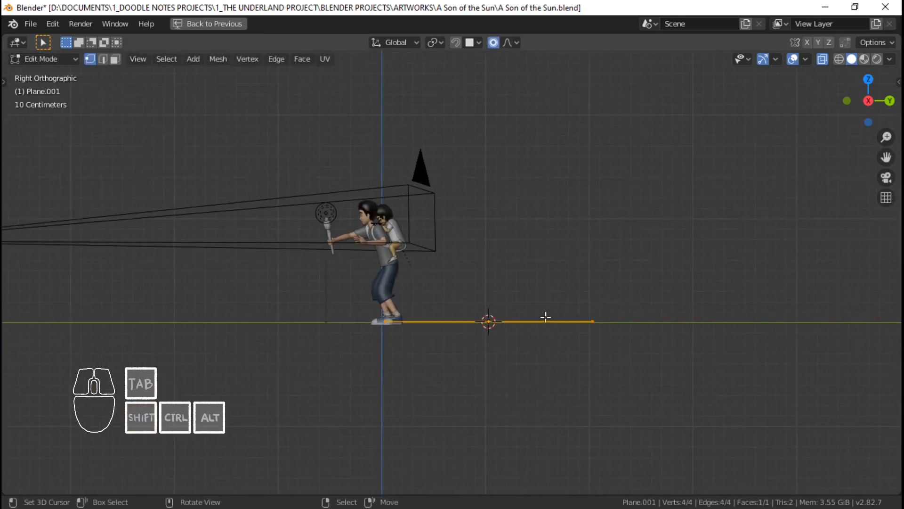
pyautogui.press('g')
pyautogui.press('y')
pyautogui.scroll(2, 471, 311)
# Step: Extrude the floor's rear edge upward along Z by about 1.6 m as a back wall and check it through the camera
pyautogui.rightClick(488, 296)
pyautogui.keyDown('shift'); pyautogui.rightClick(543, 390); pyautogui.keyUp('shift')
pyautogui.moveTo(454, 298); pyautogui.dragTo(458, 352, button='middle')
pyautogui.scroll(-2, 490, 347)
pyautogui.press('KP_0')
pyautogui.press('KP_0')
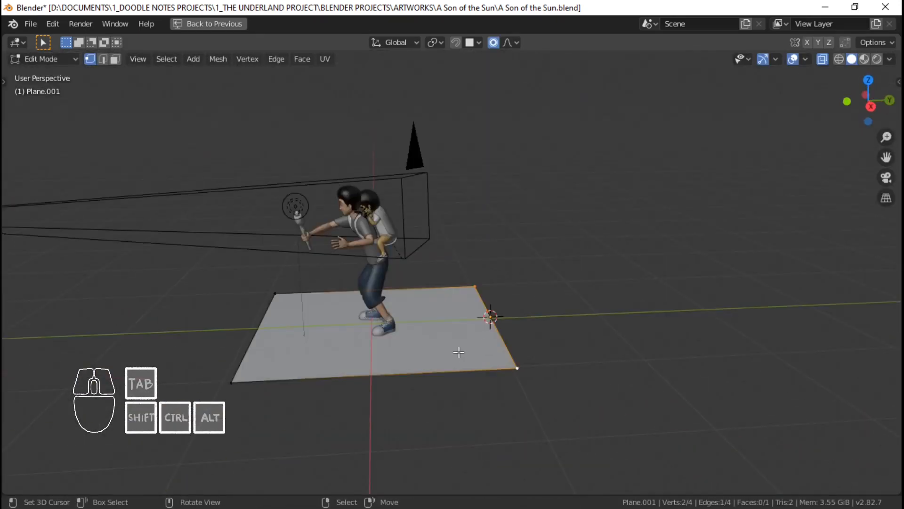
pyautogui.press('e')
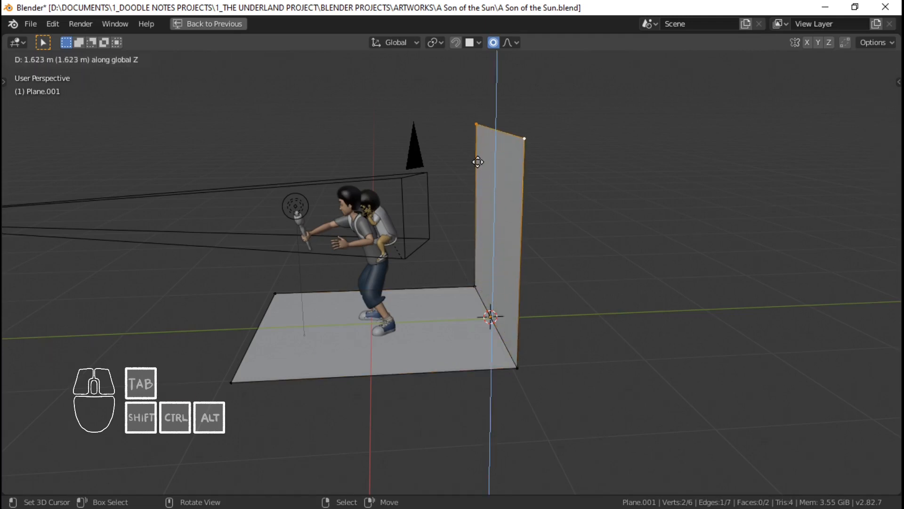
pyautogui.click(478, 162)
pyautogui.press('KP_0')
pyautogui.press('KP_0')
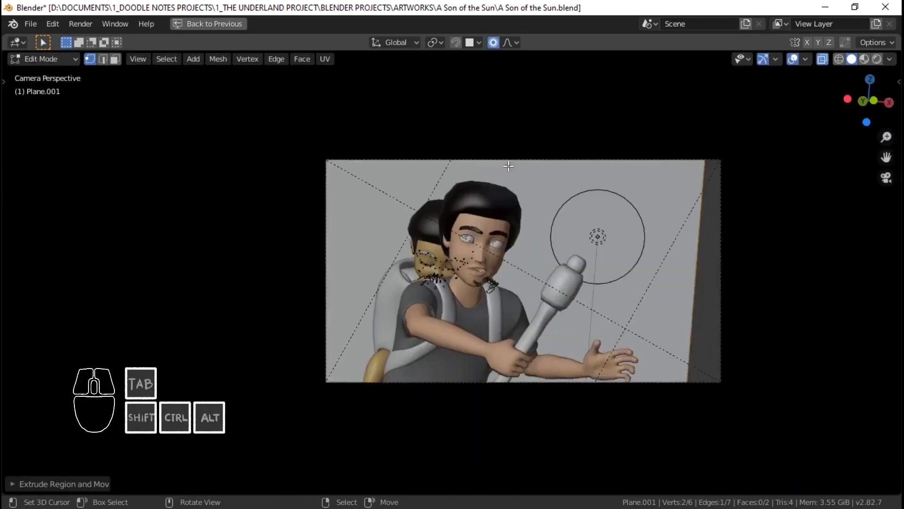
# Step: Extrude the side edges of the floor and back wall outward on both sides, angling the new sections forward around the characters
pyautogui.keyDown('alt'); pyautogui.keyDown('shift'); pyautogui.click(520, 298); pyautogui.keyUp('shift'); pyautogui.keyUp('alt')
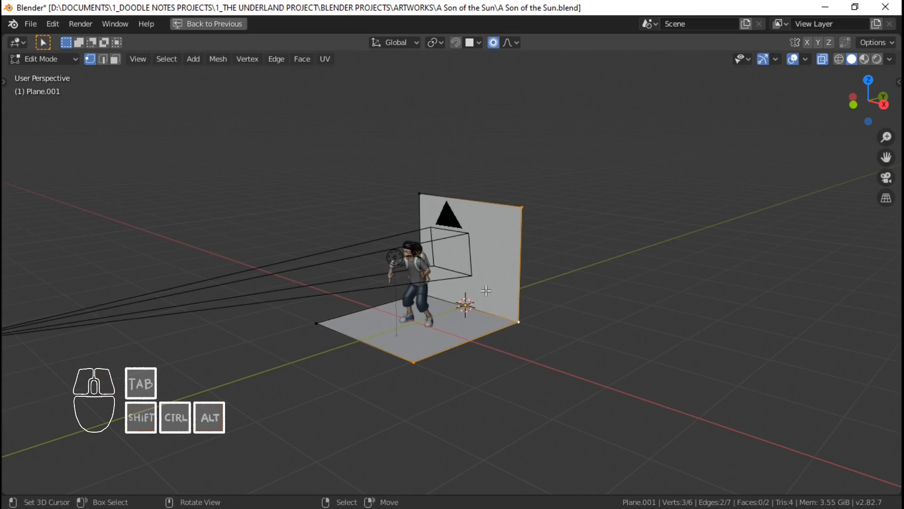
pyautogui.press('g')
pyautogui.press('y')
pyautogui.click(501, 293)
pyautogui.press('KP_7')
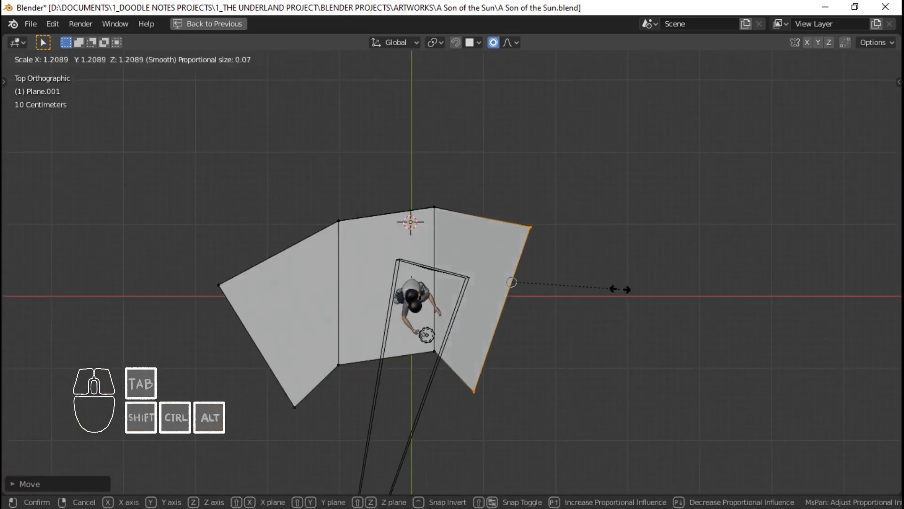
pyautogui.click(483, 337)
pyautogui.moveTo(484, 338); pyautogui.dragTo(382, 369, button='middle')
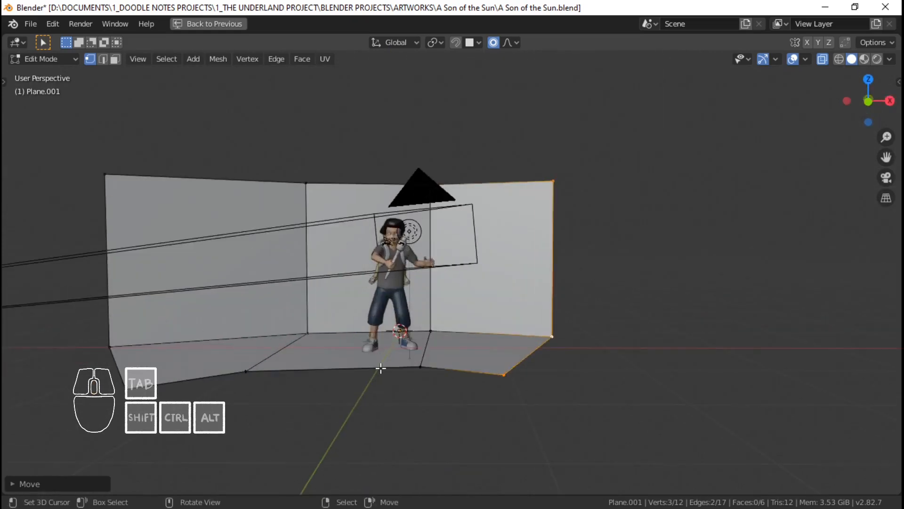
# Step: Select the floor's front edges, scale them down slightly and move them about 0.2 m, mostly toward the camera
pyautogui.click(402, 361)
pyautogui.keyDown('alt'); pyautogui.rightClick(303, 370); pyautogui.keyUp('alt')
pyautogui.moveTo(304, 370); pyautogui.dragTo(392, 371, button='middle')
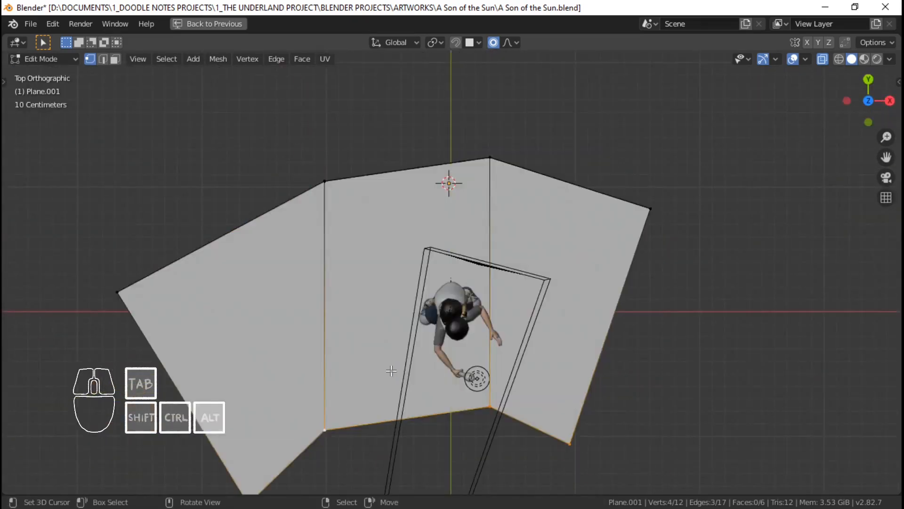
pyautogui.press('g')
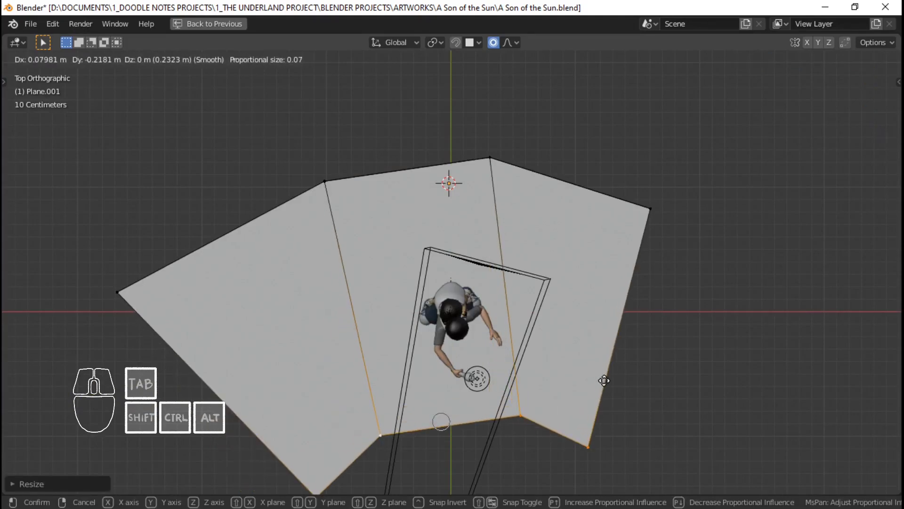
pyautogui.click(598, 381)
pyautogui.scroll(-3, 494, 373)
pyautogui.scroll(4, 531, 438)
pyautogui.moveTo(531, 438); pyautogui.dragTo(533, 341, button='middle')
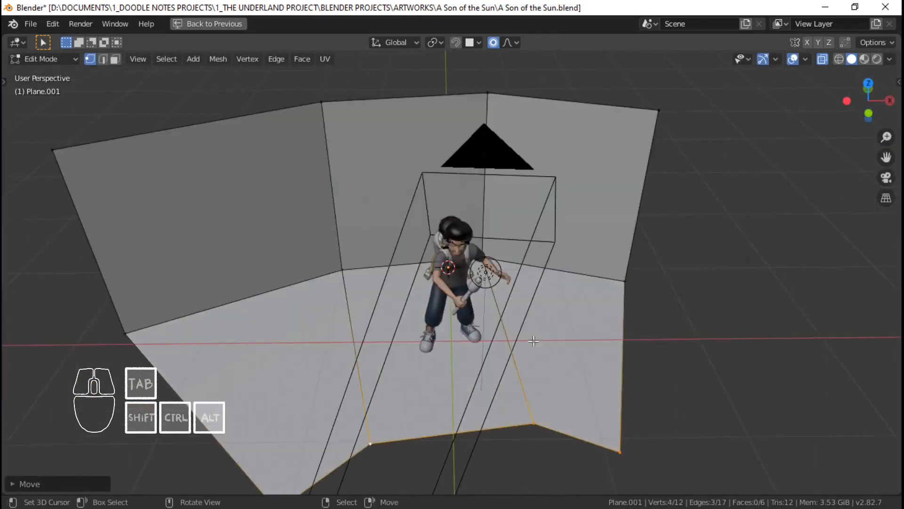
pyautogui.moveTo(604, 283); pyautogui.dragTo(633, 348, button='middle')
pyautogui.moveTo(437, 272); pyautogui.dragTo(537, 227, button='middle')
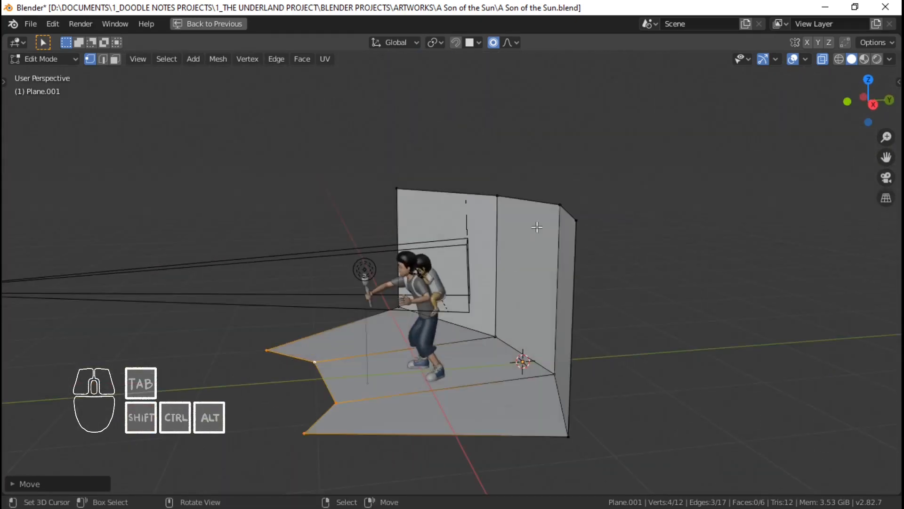
# Step: Extrude the back and side walls' top edges up and forward over the characters, tilting the new edge
pyautogui.keyDown('alt'); pyautogui.click(539, 202); pyautogui.keyUp('alt')
pyautogui.press('KP_3')
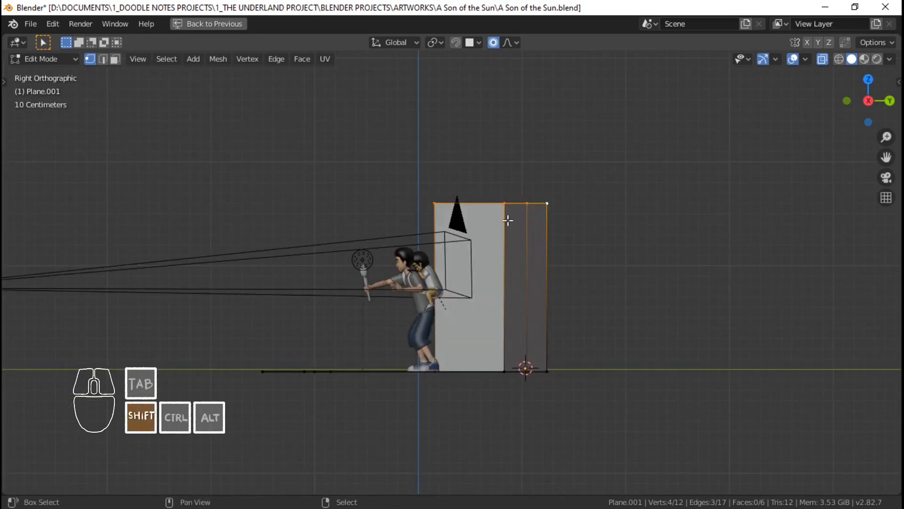
pyautogui.keyDown('shift'); pyautogui.moveTo(507, 218); pyautogui.dragTo(520, 218, button='middle'); pyautogui.keyUp('shift')
pyautogui.press('e')
pyautogui.click(603, 220)
pyautogui.press('g')
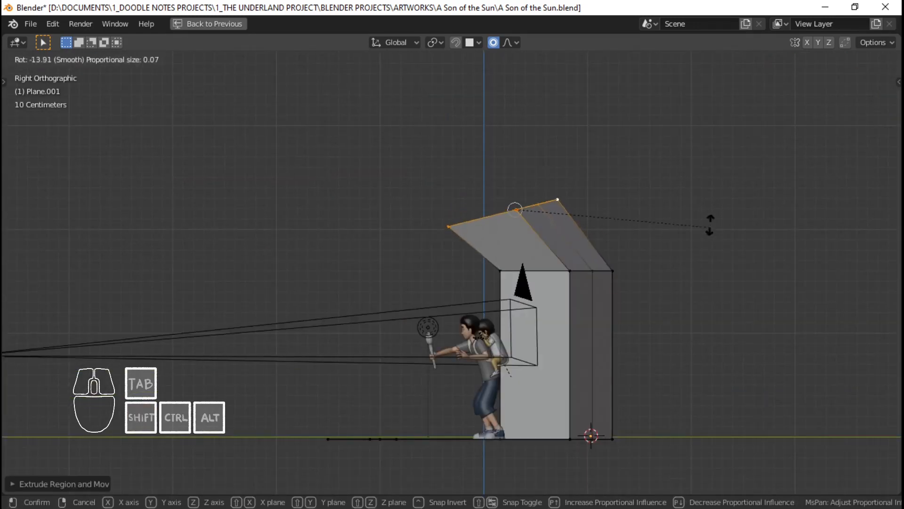
pyautogui.click(685, 176)
# Step: Extrude the overhang's leading edge another section forward, rotate it to continue the ceiling curve, and check it through the camera
pyautogui.keyDown('shift'); pyautogui.moveTo(629, 235); pyautogui.dragTo(672, 268, button='middle'); pyautogui.keyUp('shift')
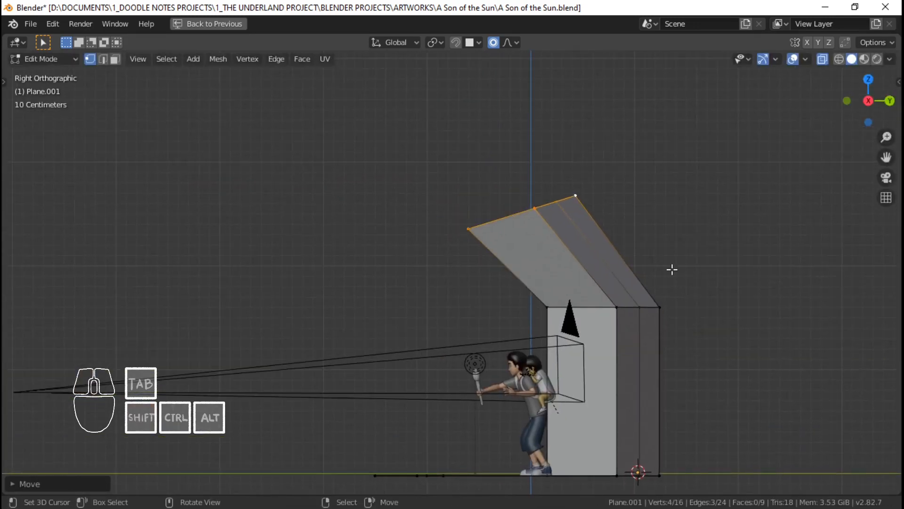
pyautogui.press('e')
pyautogui.click(608, 196)
pyautogui.press('r')
pyautogui.click(584, 198)
pyautogui.moveTo(415, 225); pyautogui.dragTo(522, 249, button='middle')
pyautogui.press('KP_0')
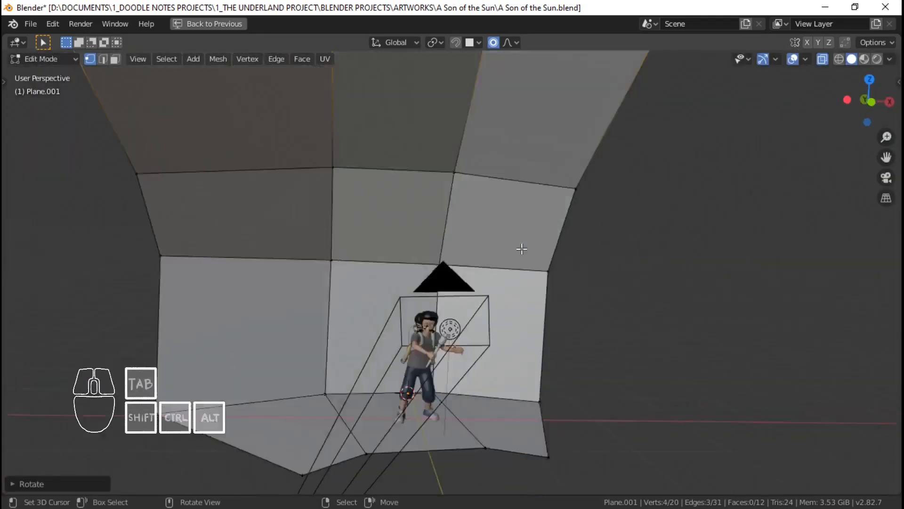
# Step: Leave Edit Mode and apply smooth shading to the background plane
pyautogui.press('KP_0')
pyautogui.press('Tab')
pyautogui.moveTo(593, 229); pyautogui.dragTo(579, 264, button='middle')
pyautogui.rightClick(523, 285)
pyautogui.click(530, 282)
pyautogui.press('Tab')
pyautogui.press('Tab')
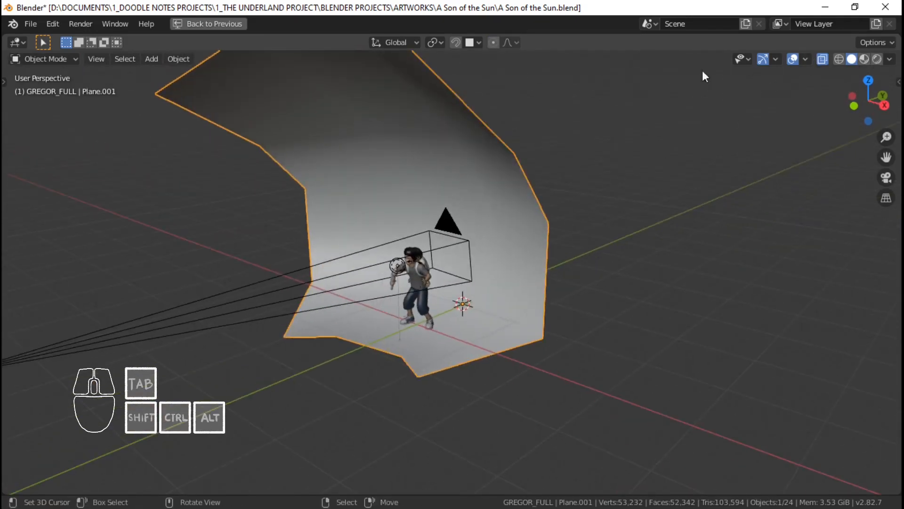
# Step: Return to the full layout, add a Multiresolution modifier to the background plane and subdivide it twice
pyautogui.click(229, 24)
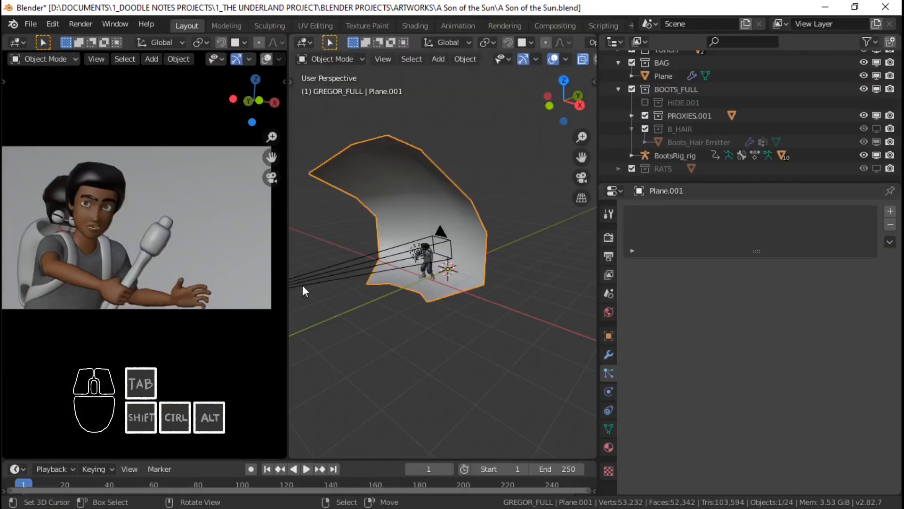
pyautogui.scroll(4, 377, 274)
pyautogui.keyDown('shift'); pyautogui.moveTo(433, 260); pyautogui.dragTo(589, 306, button='middle'); pyautogui.keyUp('shift')
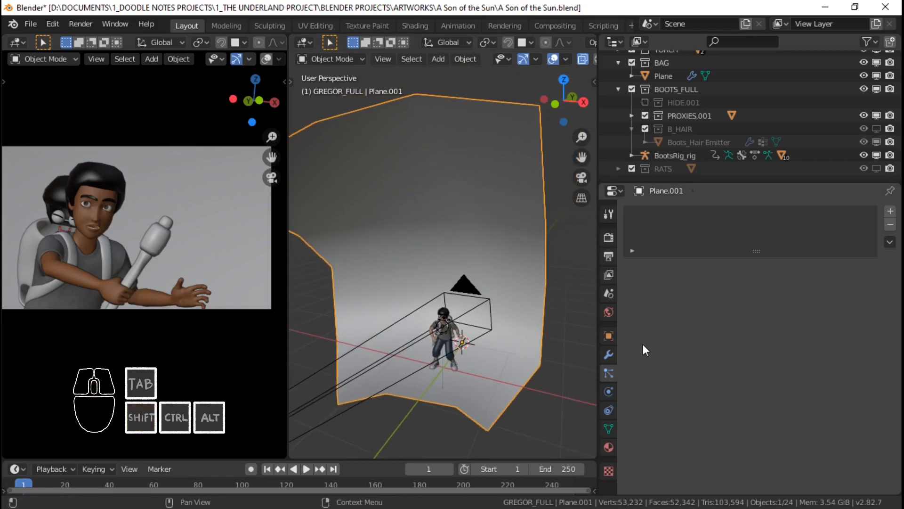
pyautogui.click(609, 354)
pyautogui.click(688, 212)
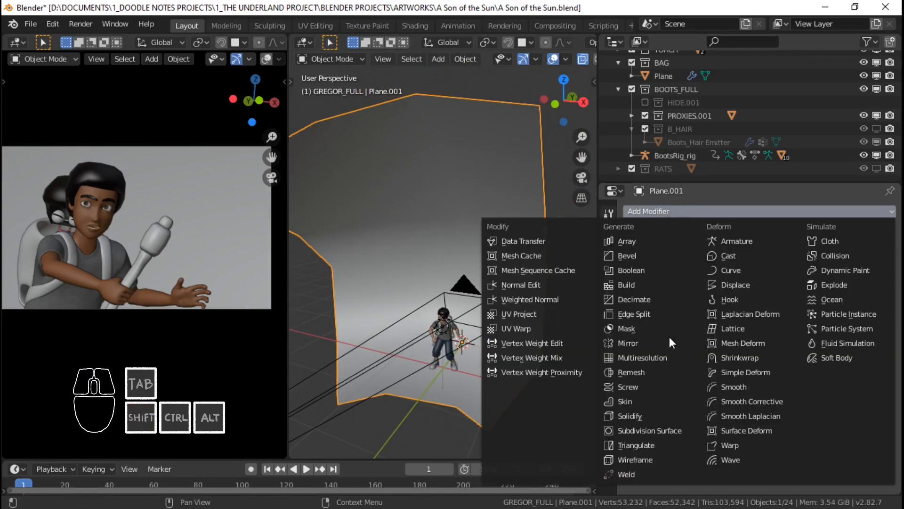
pyautogui.click(664, 363)
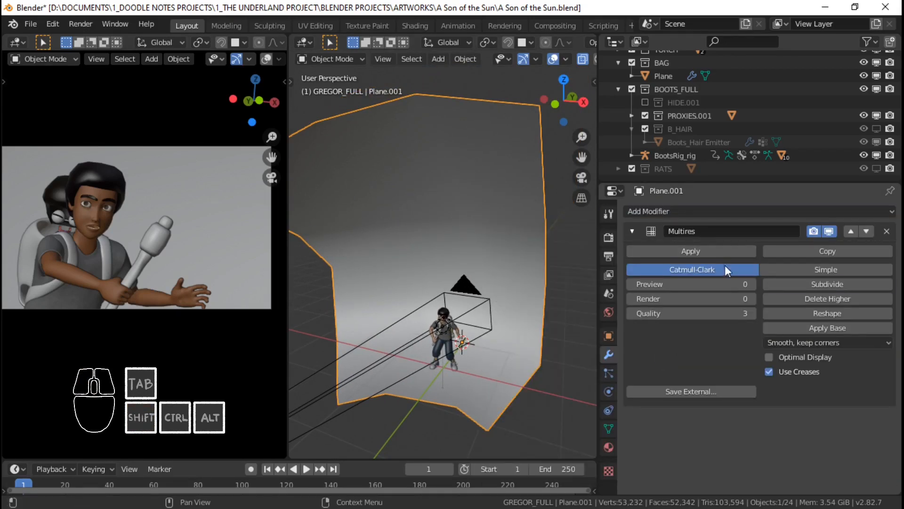
pyautogui.click(809, 283)
pyautogui.click(809, 283)
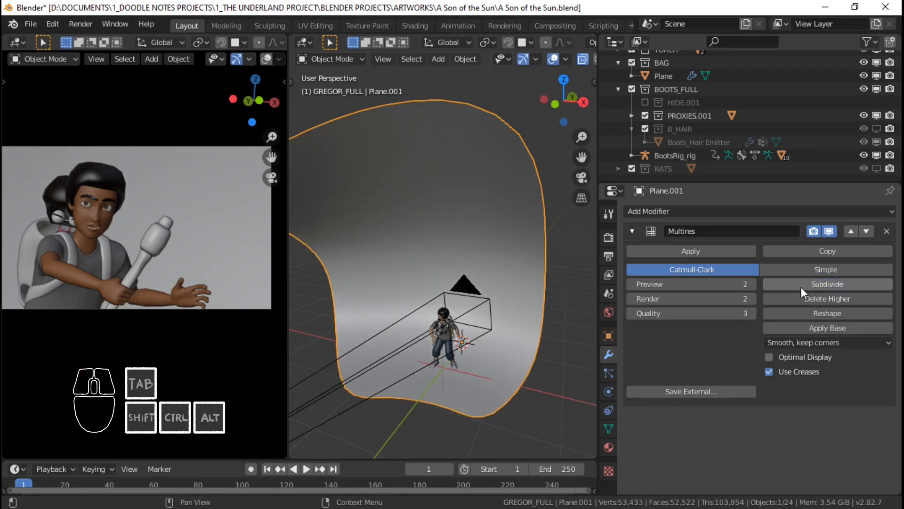
# Step: Add a Displace modifier to the background plane and give it a new texture named Cave
pyautogui.click(725, 211)
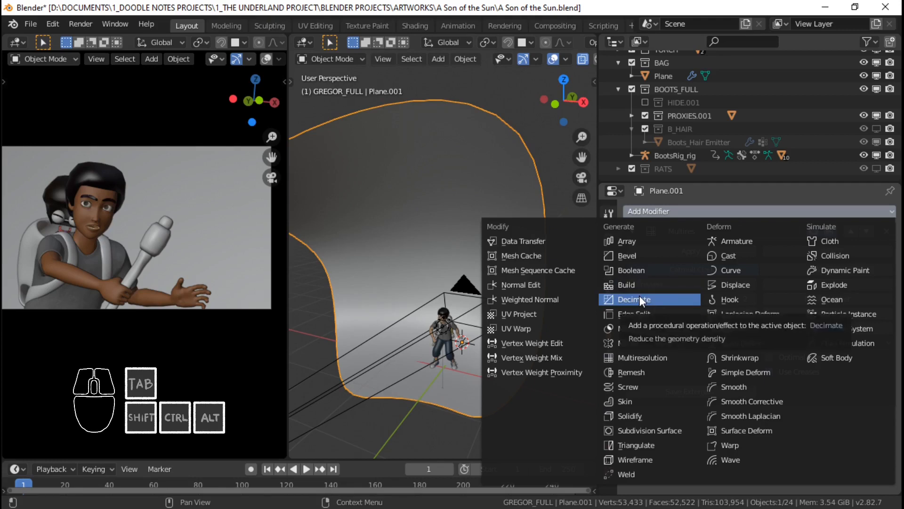
pyautogui.click(735, 285)
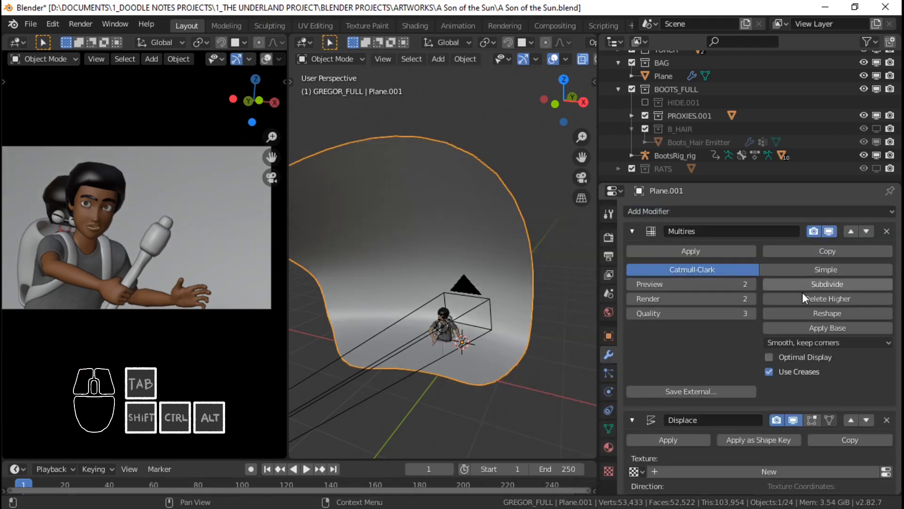
pyautogui.scroll(-5, 801, 292)
pyautogui.click(686, 399)
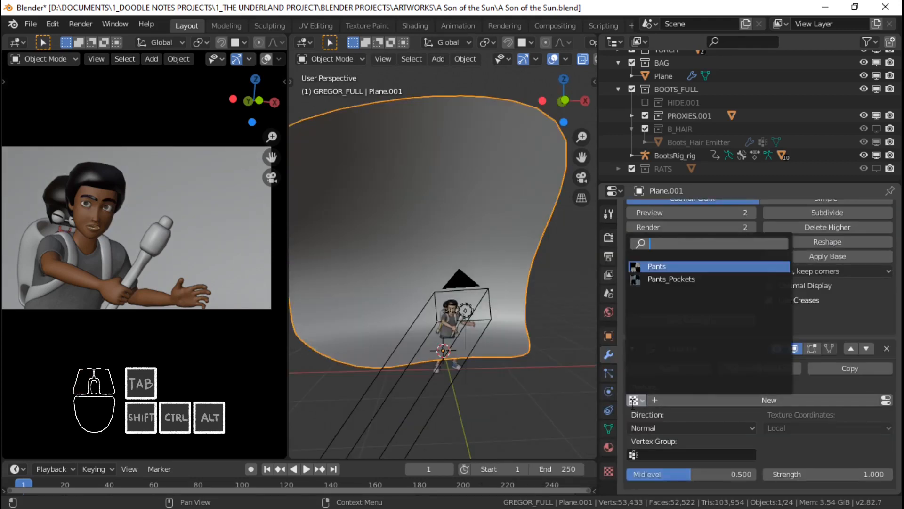
pyautogui.doubleClick(696, 400)
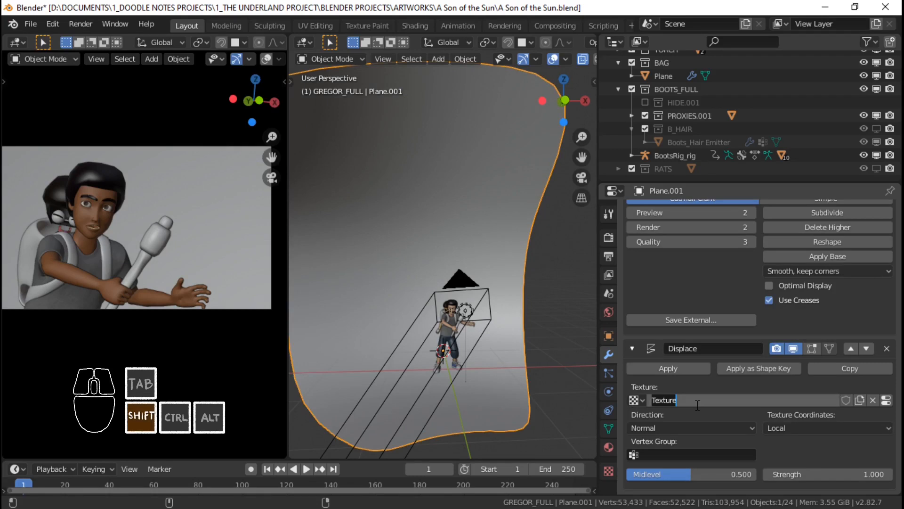
pyautogui.write('Cave')
pyautogui.press('Return')
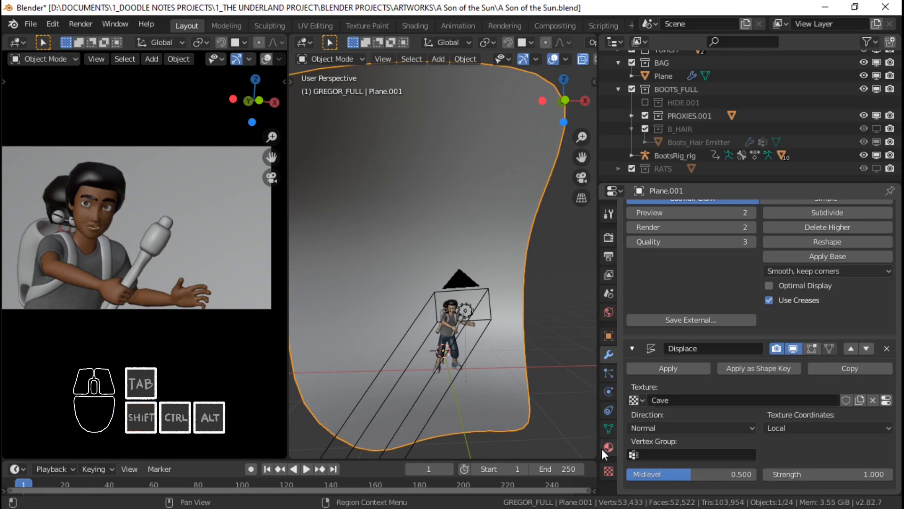
# Step: Set the Cave texture's type to Voronoi and inspect the displaced wall around the characters
pyautogui.click(608, 446)
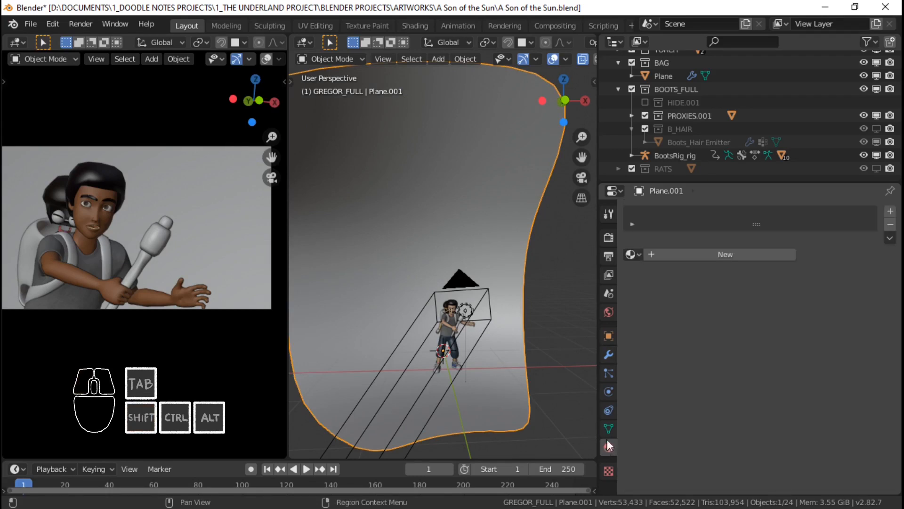
pyautogui.click(608, 470)
pyautogui.scroll(-2, 696, 363)
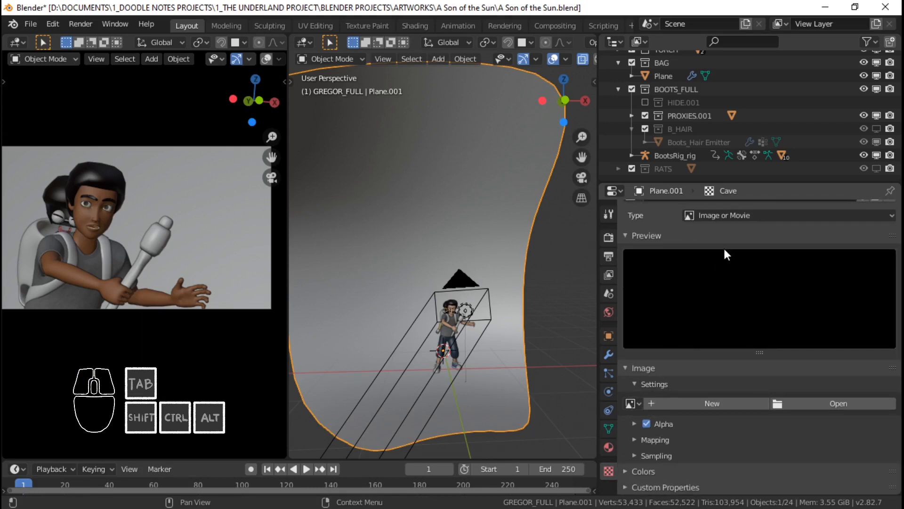
pyautogui.scroll(2, 726, 246)
pyautogui.click(700, 250)
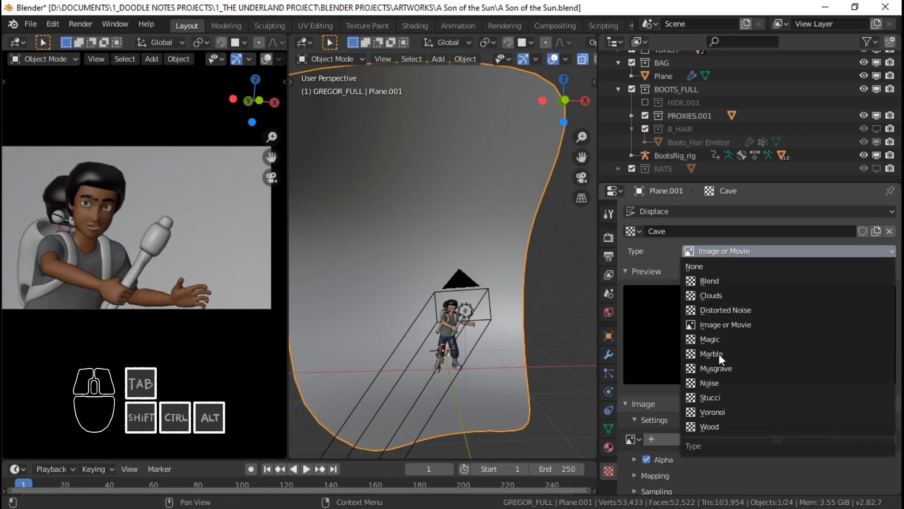
pyautogui.click(729, 411)
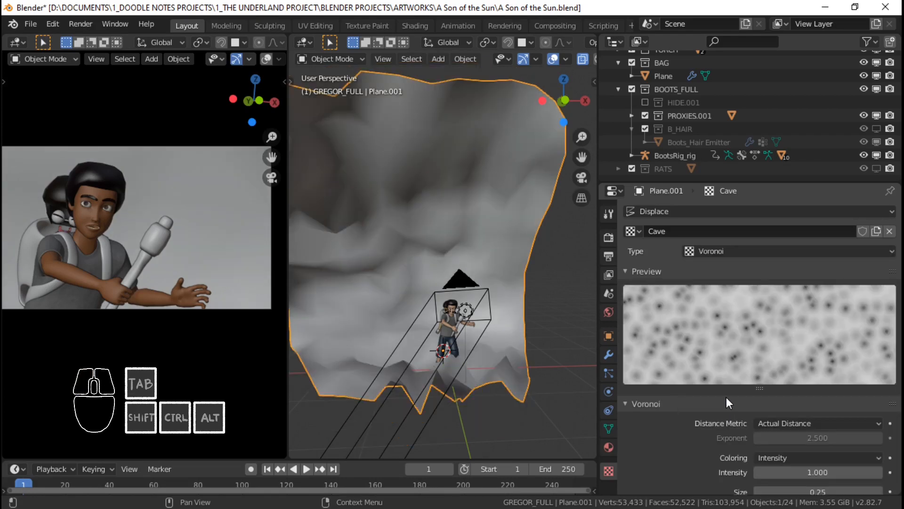
pyautogui.scroll(3, 420, 320)
pyautogui.moveTo(420, 321); pyautogui.dragTo(428, 342, button='middle')
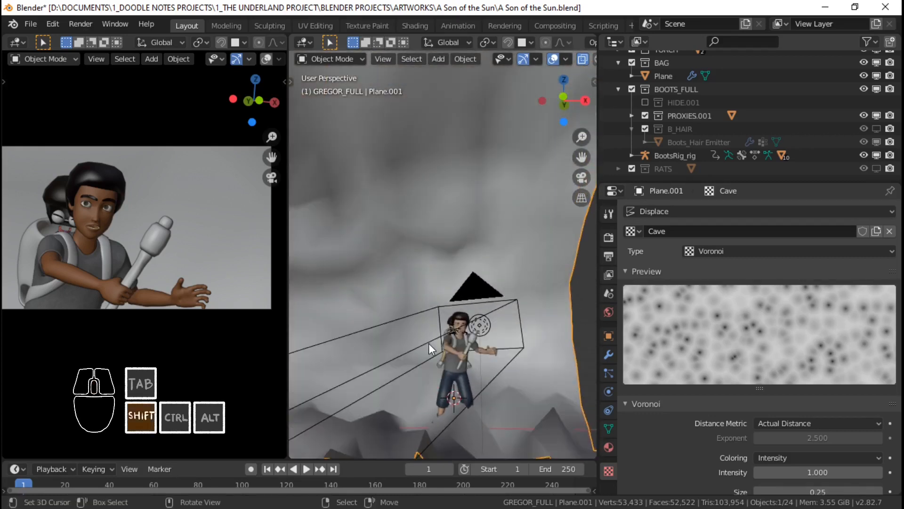
pyautogui.keyDown('shift'); pyautogui.moveTo(428, 343); pyautogui.dragTo(428, 320, button='middle'); pyautogui.keyUp('shift')
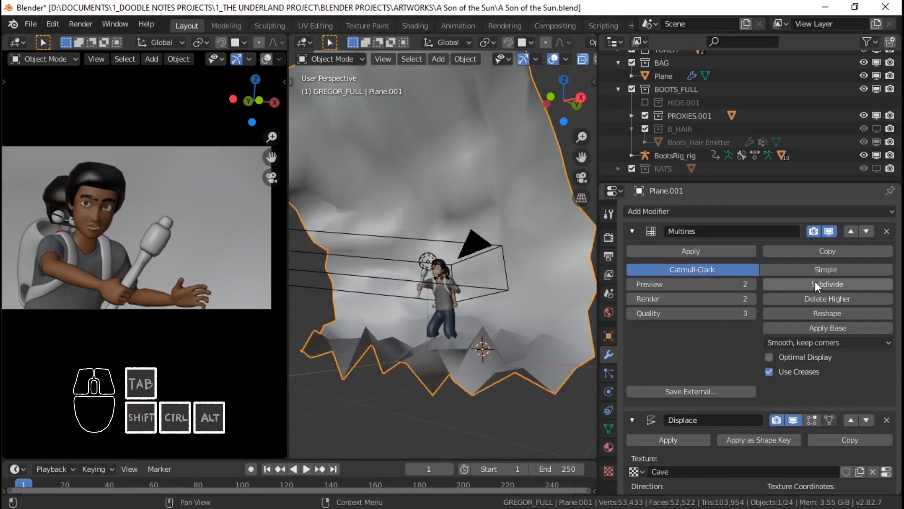
# Step: Subdivide the Multires modifier once more to level 3 and set the Displace strength to 0.25
pyautogui.click(815, 281)
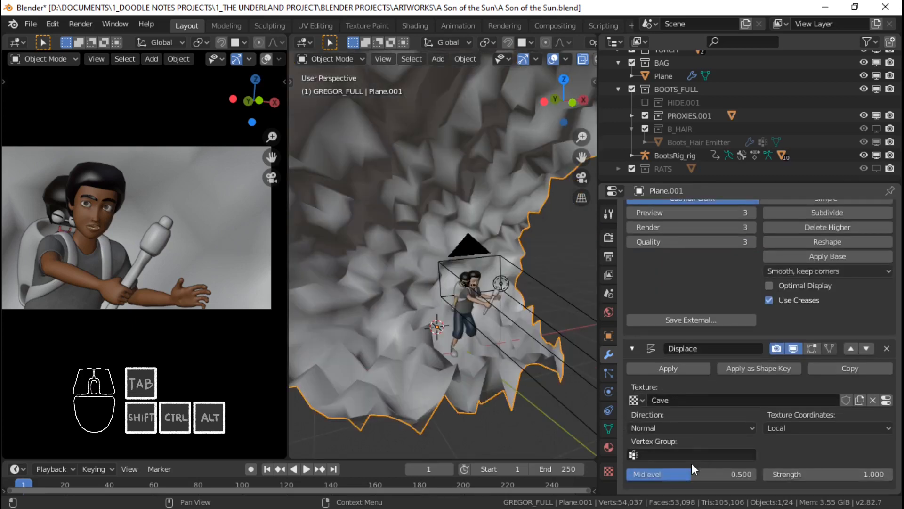
pyautogui.click(717, 474)
pyautogui.click(830, 445)
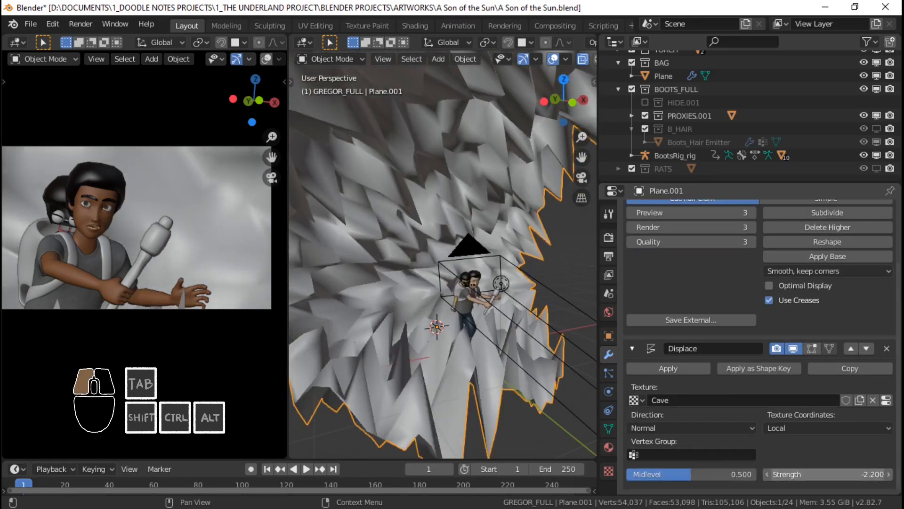
pyautogui.click(850, 474)
pyautogui.write('0.75')
pyautogui.press('BackSpace')
pyautogui.press('BackSpace')
pyautogui.write('25')
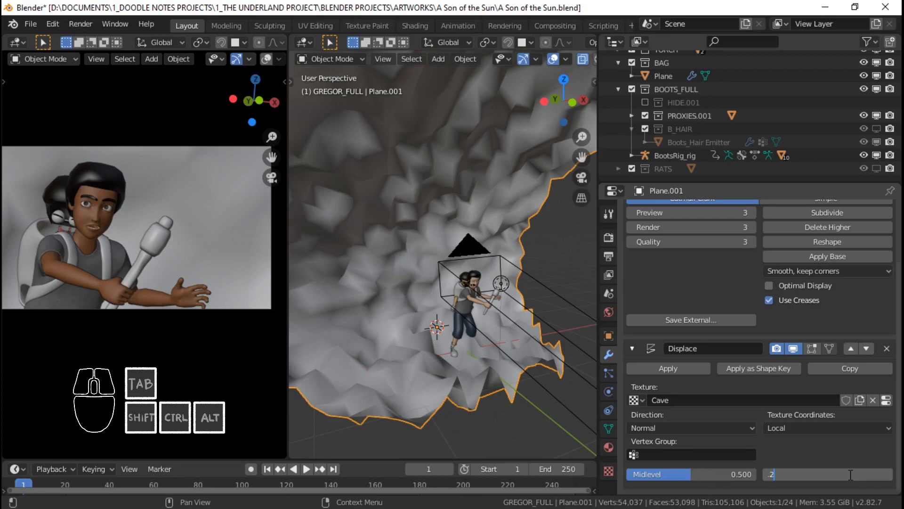
pyautogui.press('Return')
pyautogui.moveTo(422, 343); pyautogui.dragTo(487, 233, button='middle')
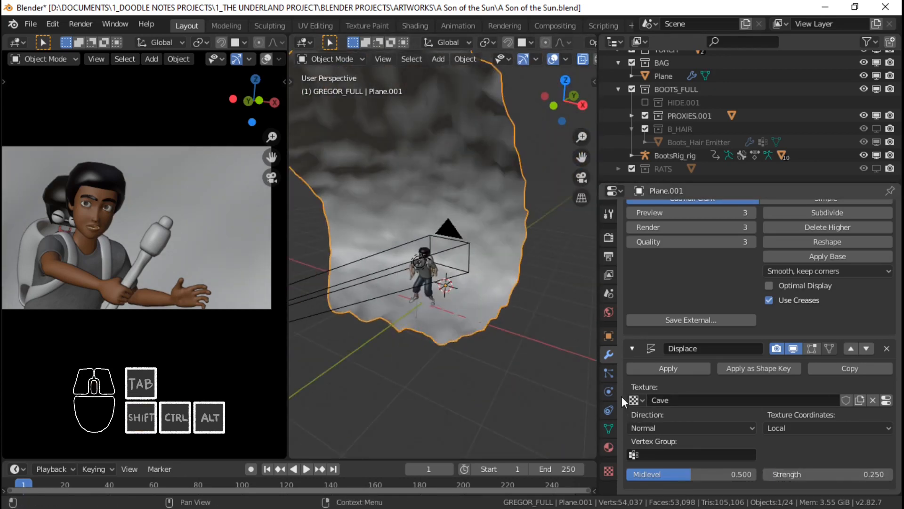
# Step: Set the Cave texture's Voronoi size to 0.5
pyautogui.click(608, 470)
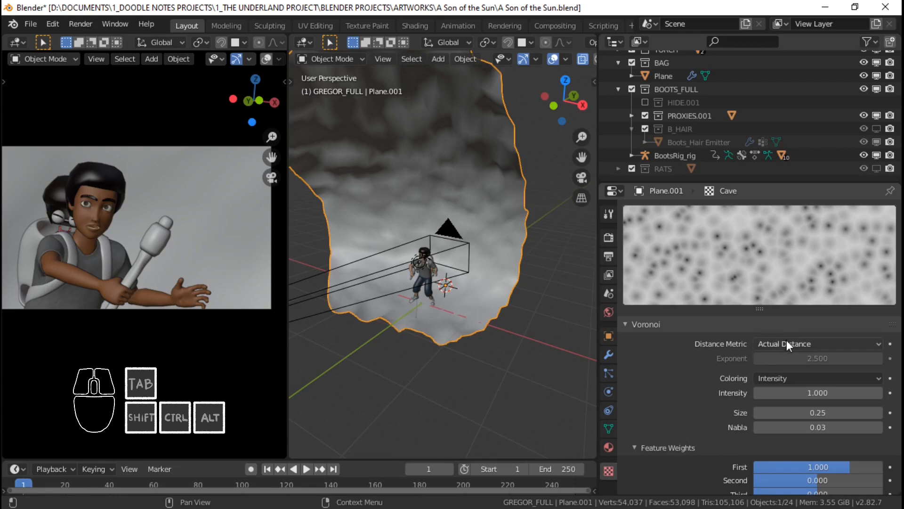
pyautogui.scroll(2, 754, 358)
pyautogui.scroll(-5, 728, 372)
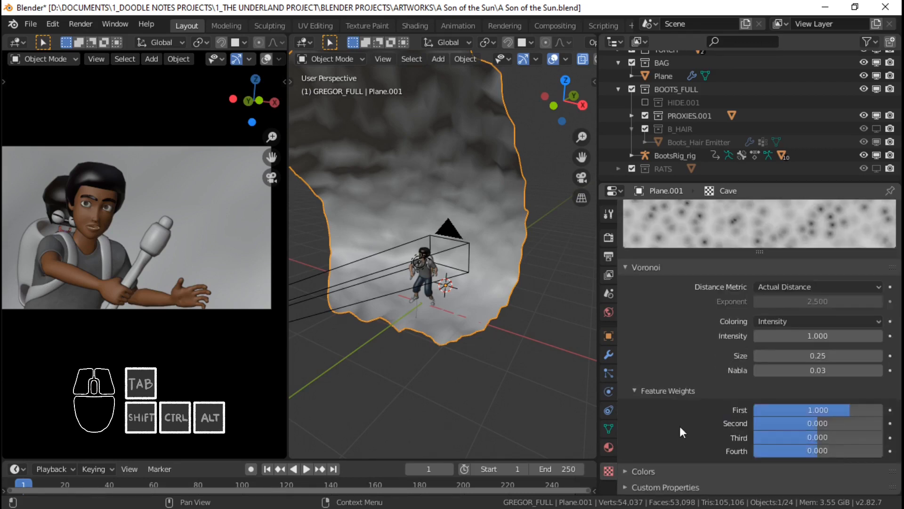
pyautogui.click(678, 470)
pyautogui.scroll(-5, 687, 446)
pyautogui.scroll(6, 720, 400)
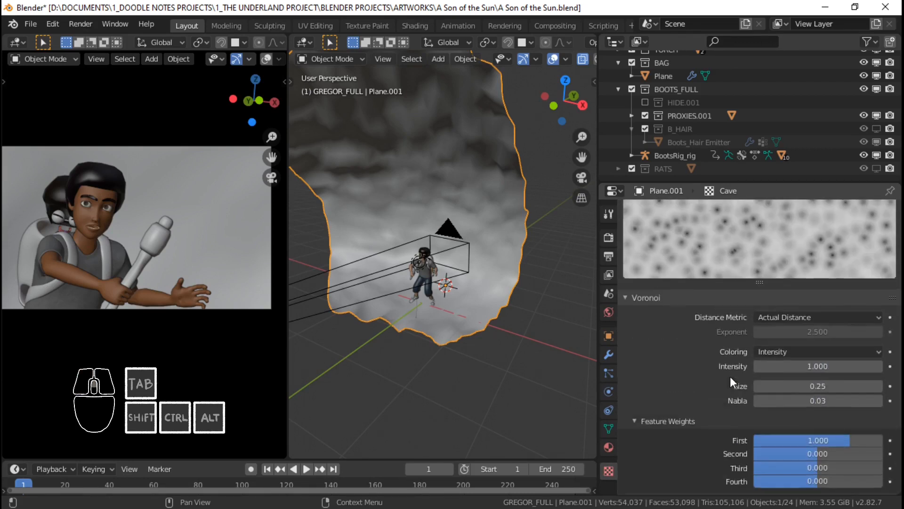
pyautogui.scroll(2, 730, 382)
pyautogui.moveTo(801, 412); pyautogui.dragTo(843, 412)
pyautogui.click(814, 413)
pyautogui.write('.5')
pyautogui.press('Return')
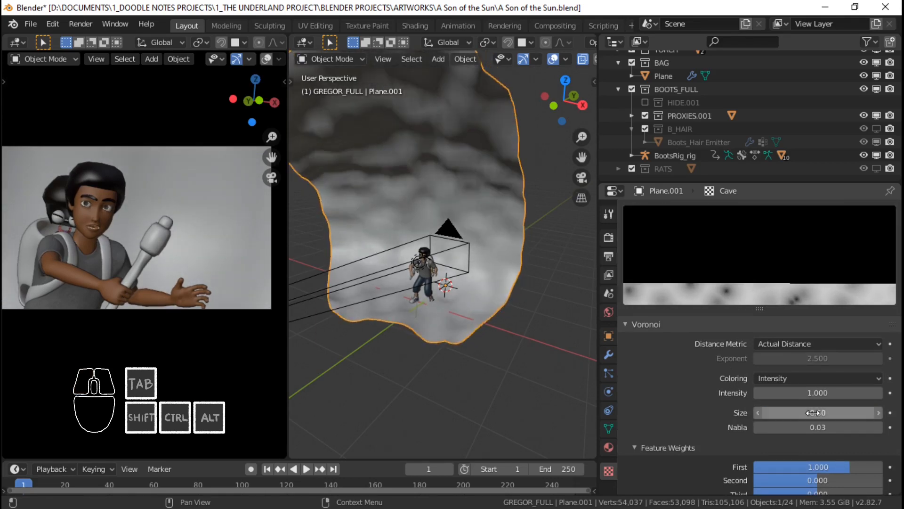
# Step: Try the Manhattan, Chebychev and Actual Distance metrics on the Cave texture, and settle on Distance Squared
pyautogui.press('3')
pyautogui.click(802, 378)
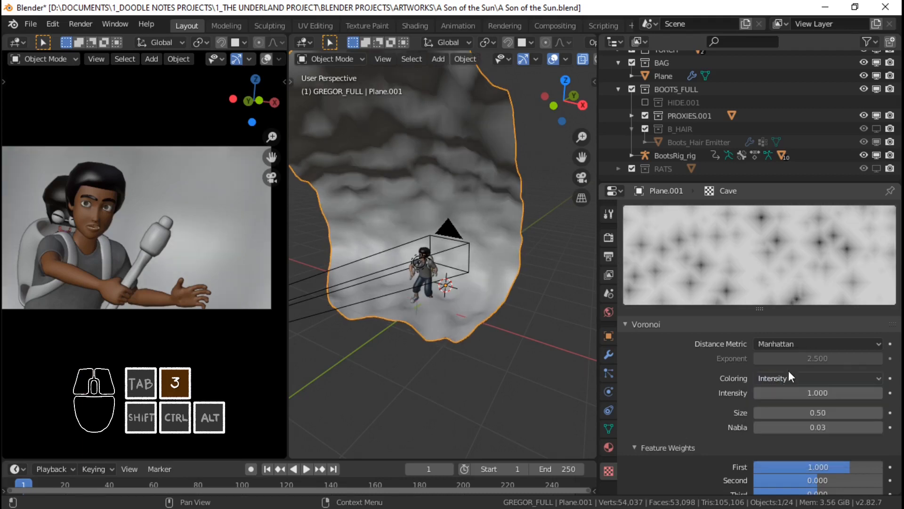
pyautogui.click(793, 341)
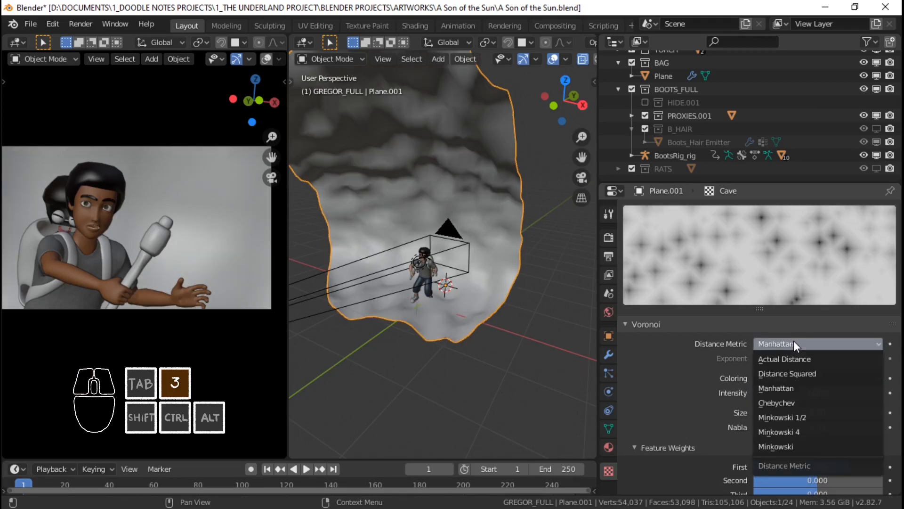
pyautogui.click(790, 402)
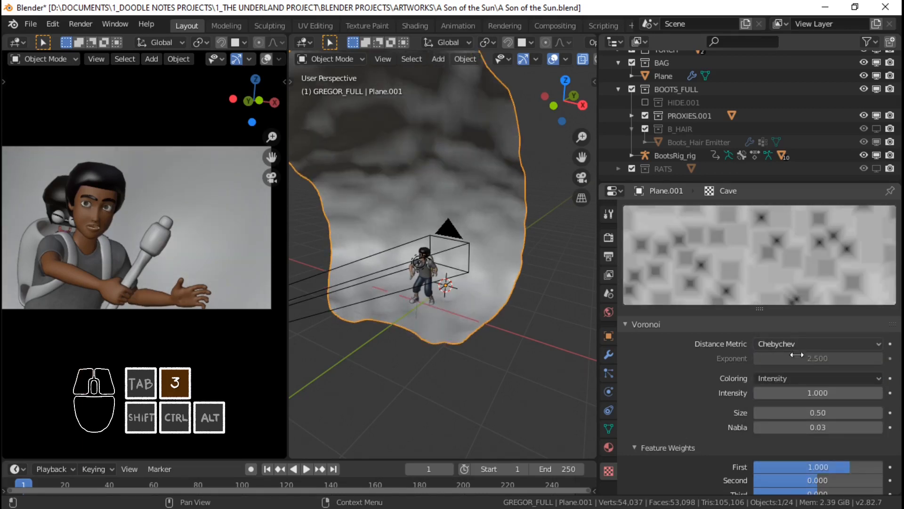
pyautogui.click(799, 347)
pyautogui.click(785, 359)
pyautogui.click(804, 340)
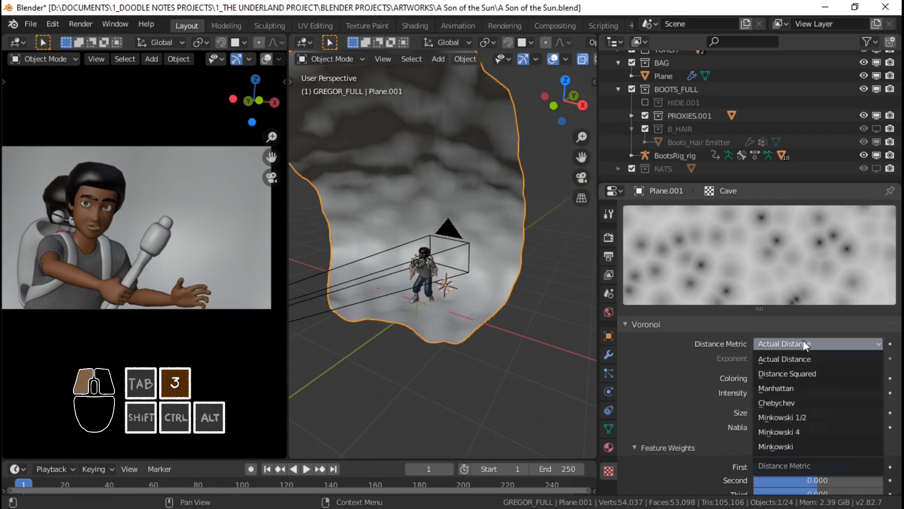
pyautogui.click(795, 373)
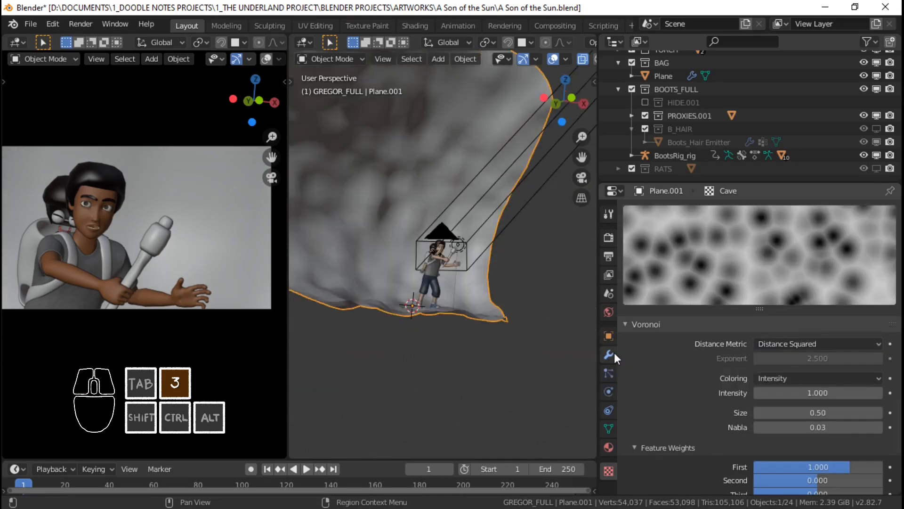
# Step: Set the Displace modifier's strength to 0.5
pyautogui.click(613, 354)
pyautogui.click(822, 475)
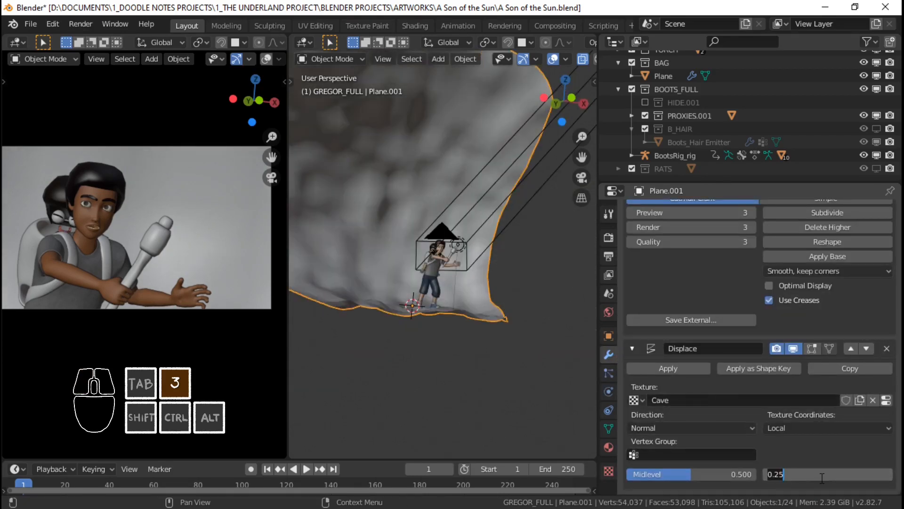
pyautogui.write('.5')
pyautogui.press('Return')
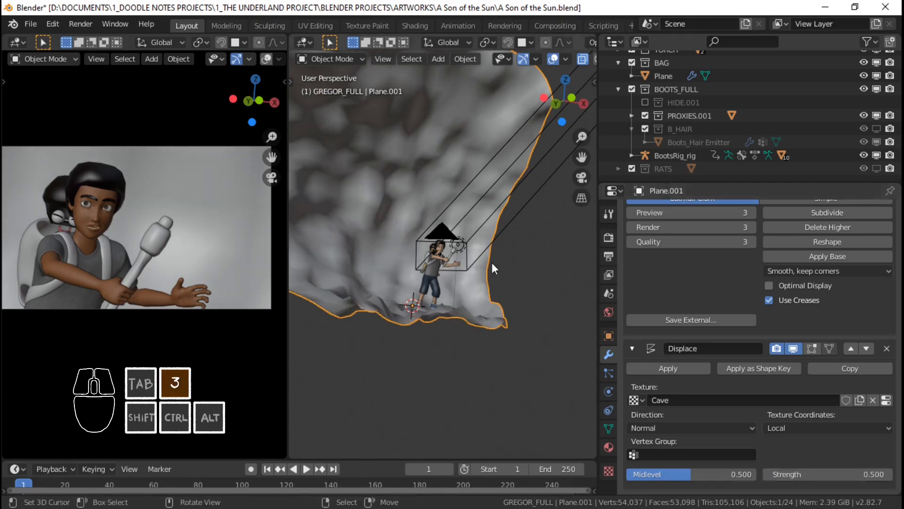
pyautogui.moveTo(491, 268); pyautogui.dragTo(473, 276, button='middle')
# Step: Enable Scene Lights and Scene World in the camera preview's viewport shading, and open the world settings
pyautogui.moveTo(263, 65); pyautogui.dragTo(176, 64, button='middle')
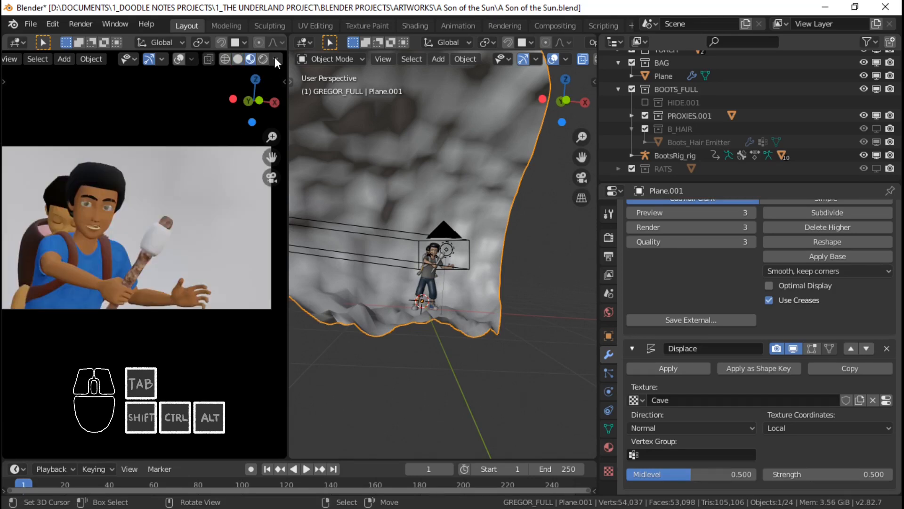
pyautogui.click(275, 58)
pyautogui.click(213, 123)
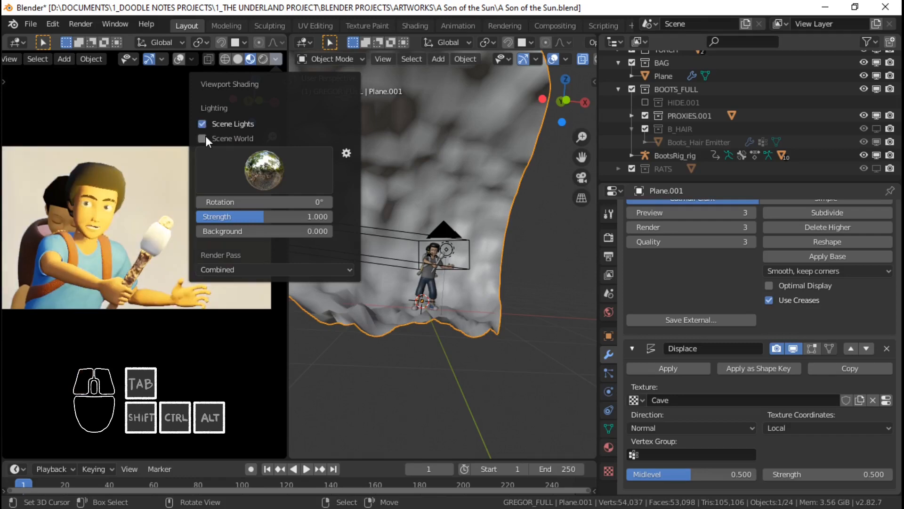
pyautogui.click(205, 137)
pyautogui.click(608, 446)
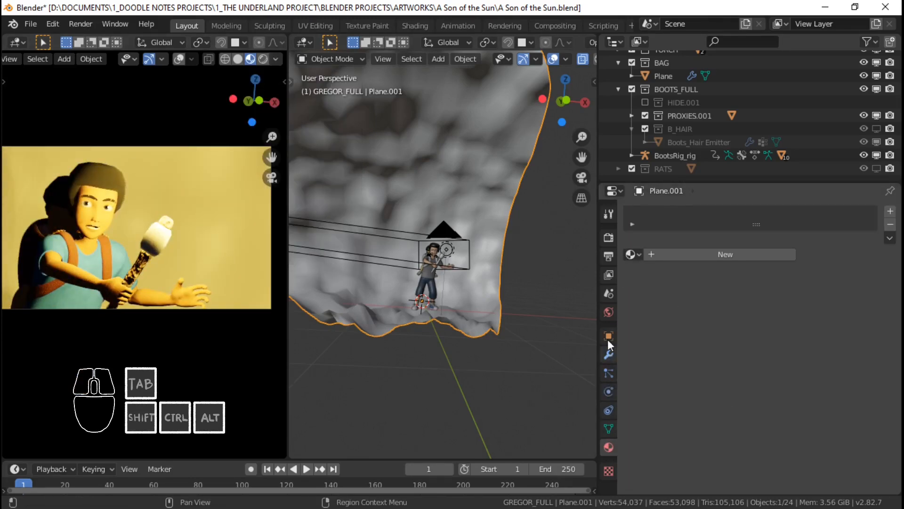
pyautogui.click(608, 312)
pyautogui.click(811, 289)
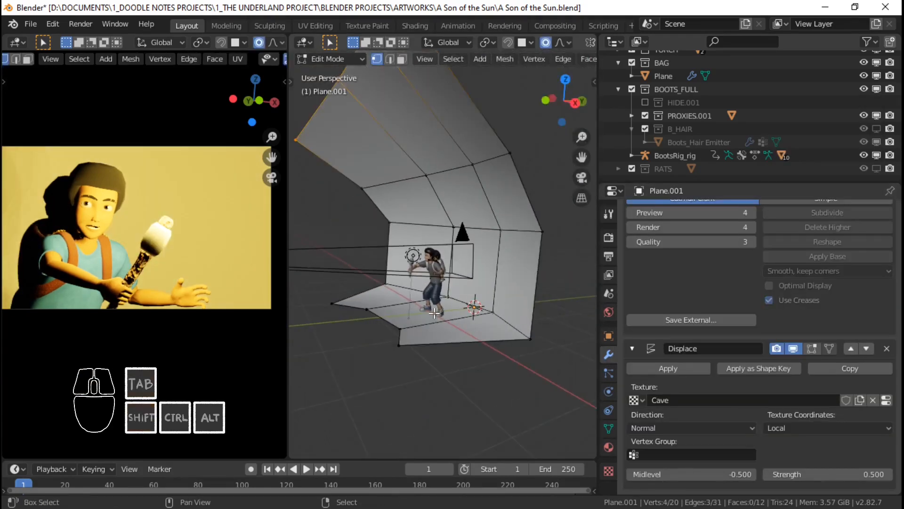
# Step: Select both edge loops of the cave floor and lower them along Z below the characters' feet
pyautogui.keyDown('alt'); pyautogui.keyDown('shift'); pyautogui.click(459, 307); pyautogui.keyUp('shift'); pyautogui.keyUp('alt')
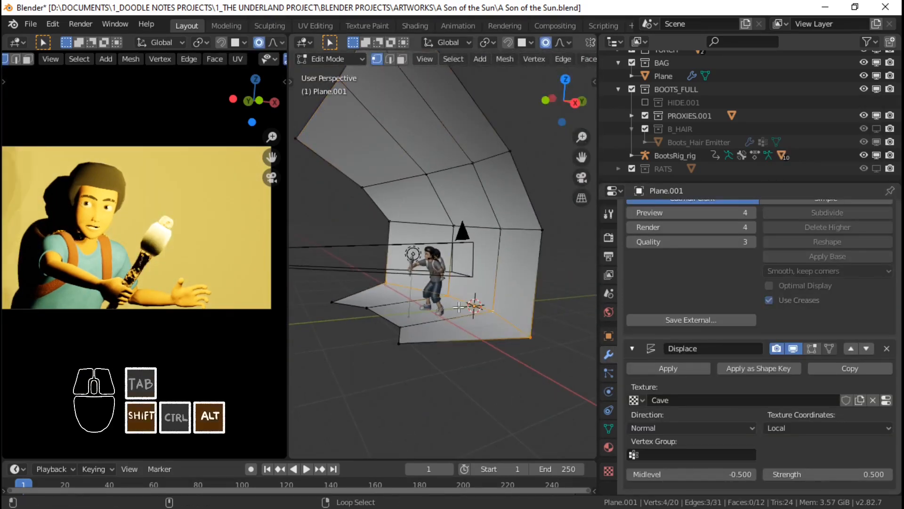
pyautogui.keyDown('alt'); pyautogui.keyDown('shift'); pyautogui.click(381, 317); pyautogui.keyUp('shift'); pyautogui.keyUp('alt')
pyautogui.press('g')
pyautogui.press('z')
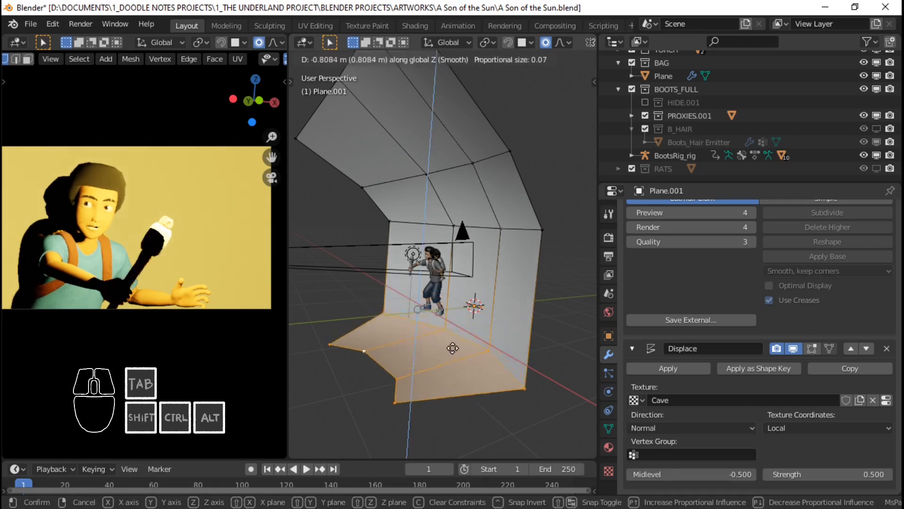
pyautogui.click(450, 362)
# Step: Raise the selected cave floor vertices back up along Z toward the characters' feet
pyautogui.press('Tab')
pyautogui.scroll(2, 424, 312)
pyautogui.moveTo(424, 312); pyautogui.dragTo(507, 299, button='middle')
pyautogui.press('Tab')
pyautogui.press('g')
pyautogui.press('z')
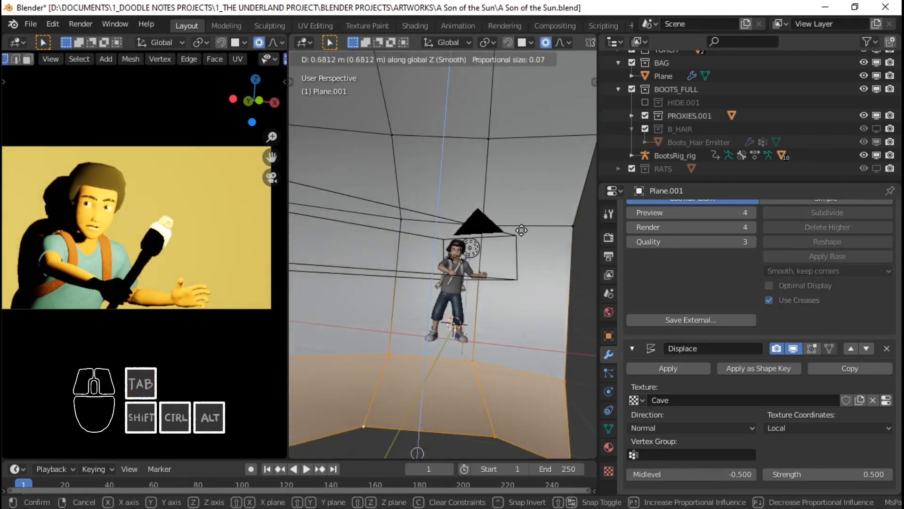
pyautogui.click(527, 210)
pyautogui.press('Tab')
pyautogui.press('g')
pyautogui.press('z')
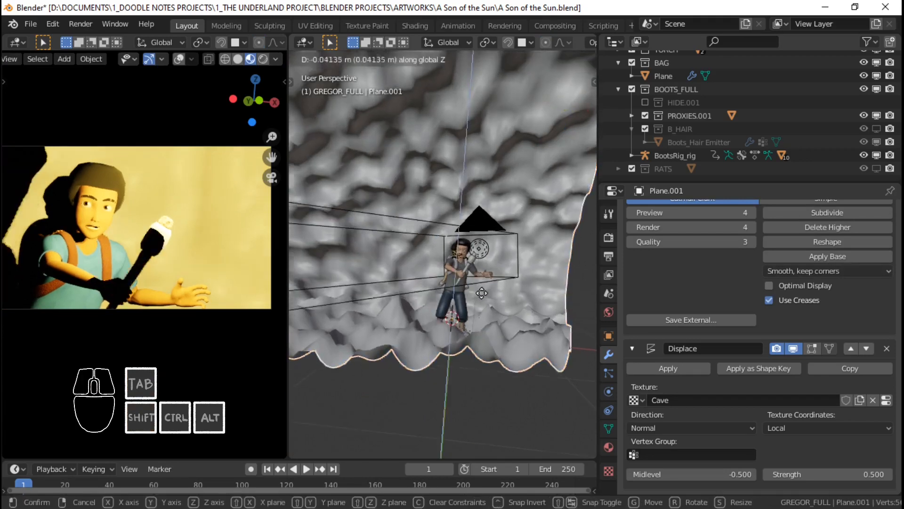
pyautogui.rightClick(477, 308)
# Step: Lower the selected cave floor vertices slightly along Z so the displaced ground sits under the characters' feet
pyautogui.press('Tab')
pyautogui.press('g')
pyautogui.press('z')
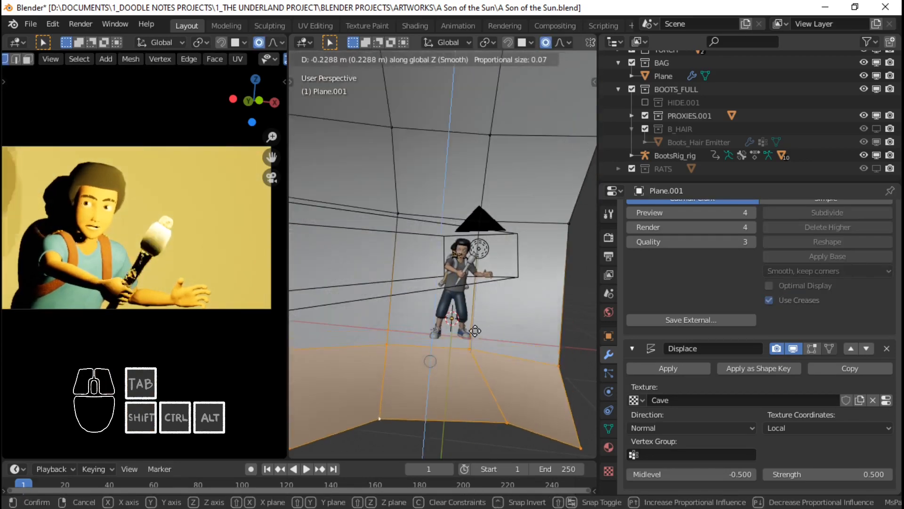
pyautogui.click(471, 347)
pyautogui.press('Tab')
# Step: Examine the displaced cave wall behind the characters through the camera
pyautogui.moveTo(477, 336); pyautogui.dragTo(493, 262, button='middle')
pyautogui.scroll(4, 484, 268)
pyautogui.press('KP_0')
pyautogui.scroll(2, 484, 267)
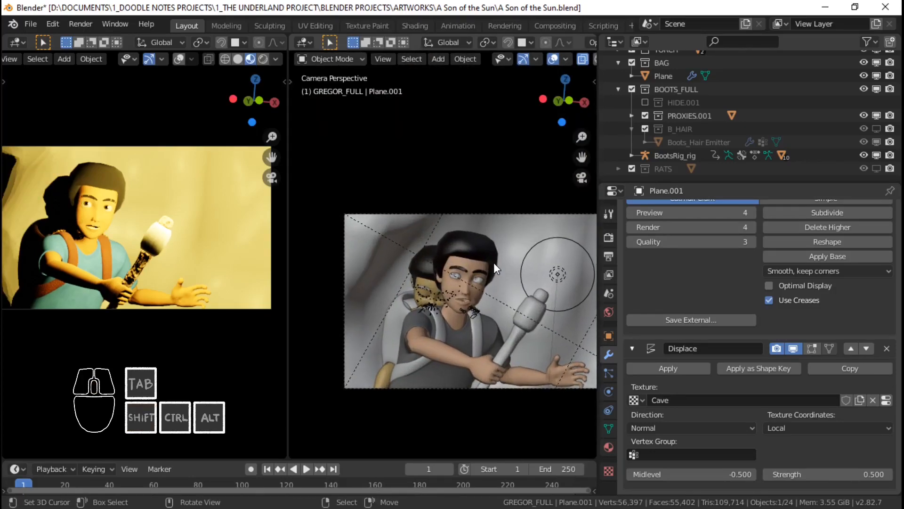
pyautogui.click(495, 237)
pyautogui.click(521, 222)
pyautogui.scroll(-4, 781, 388)
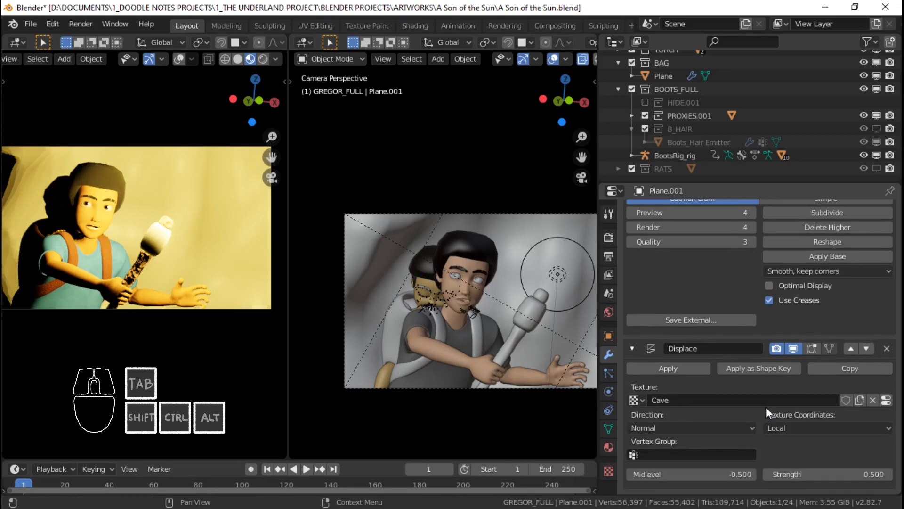
pyautogui.scroll(-1, 515, 329)
pyautogui.keyDown('shift'); pyautogui.moveTo(514, 326); pyautogui.dragTo(476, 312, button='middle'); pyautogui.keyUp('shift')
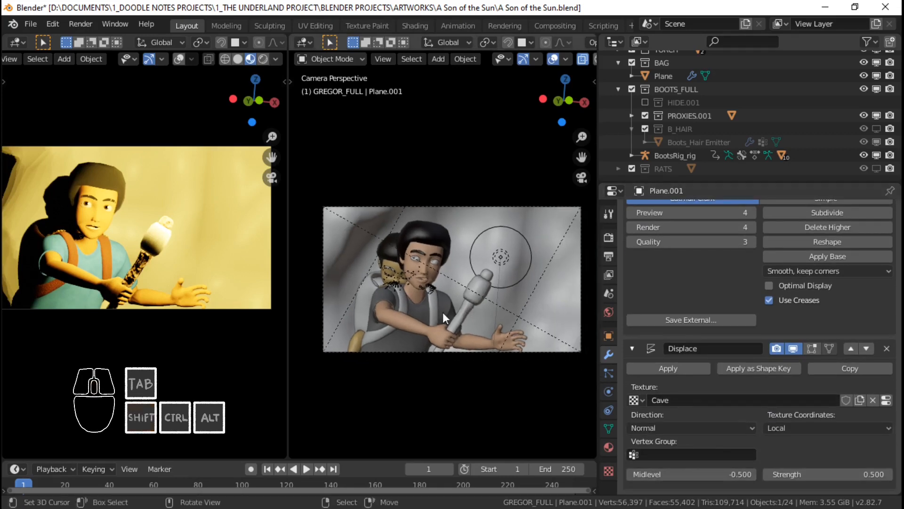
pyautogui.press('KP_0')
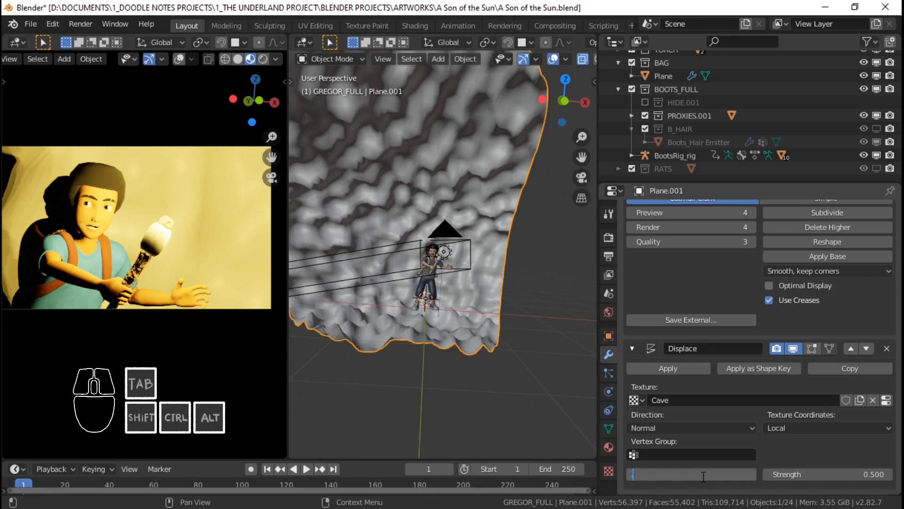
# Step: Try a Displace midlevel of 0.5 on the cave, and return it to -0.5
pyautogui.write('.5')
pyautogui.press('Return')
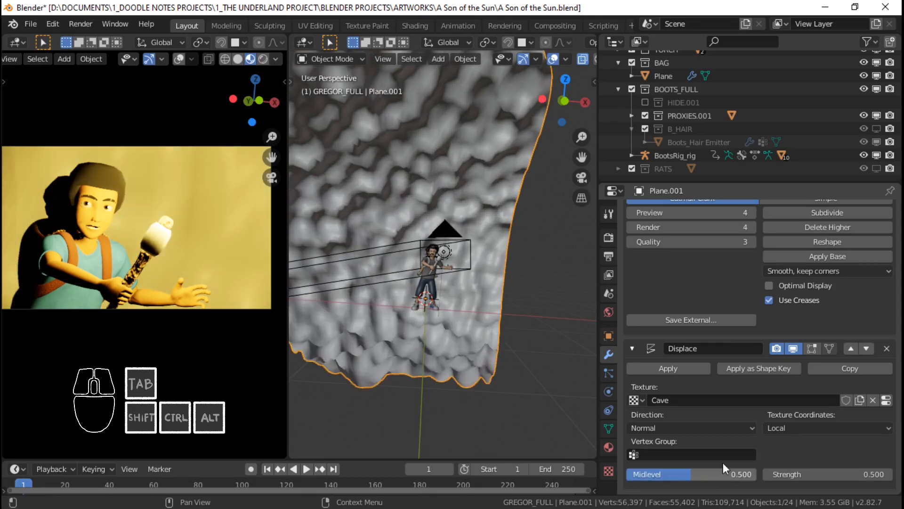
pyautogui.moveTo(537, 382); pyautogui.dragTo(467, 303, button='middle')
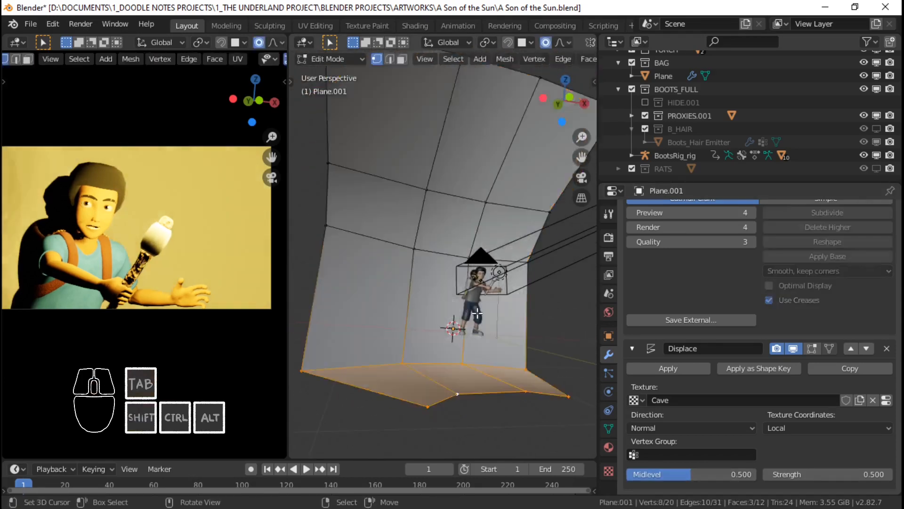
pyautogui.press('BackSpace')
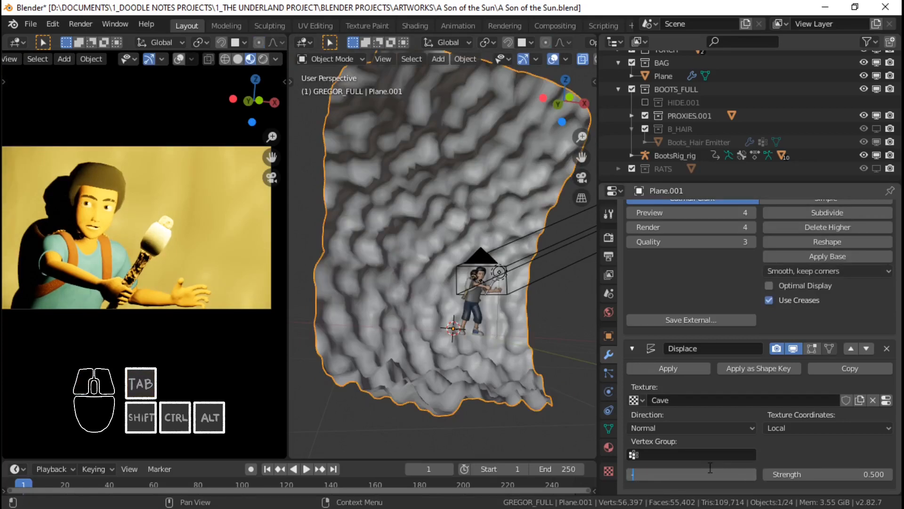
pyautogui.write('-0.5')
pyautogui.press('Return')
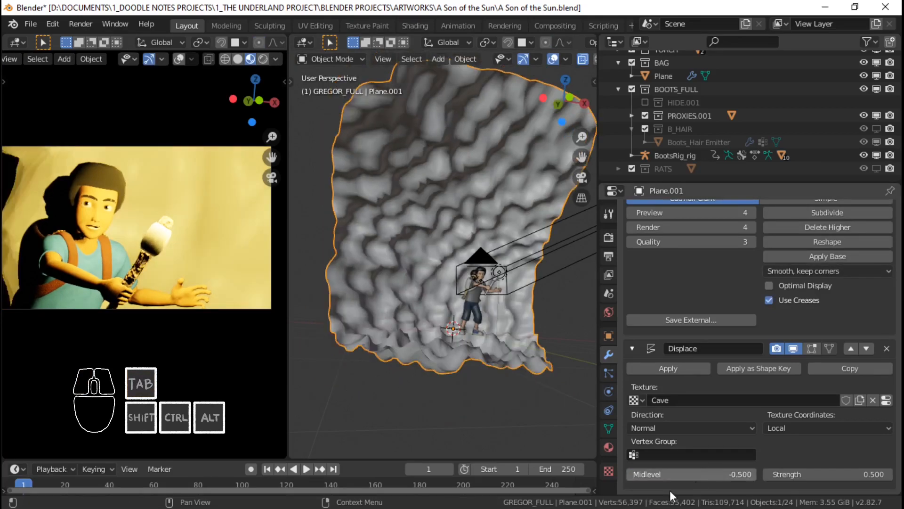
# Step: Create a new material for the cave mesh in the Shading workspace and name it CAVE
pyautogui.keyDown('shift'); pyautogui.moveTo(492, 304); pyautogui.dragTo(478, 306, button='middle'); pyautogui.keyUp('shift')
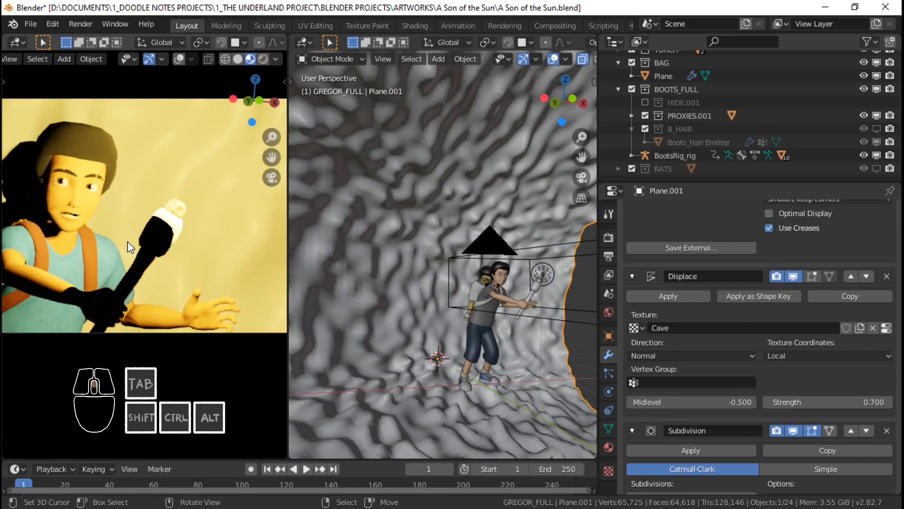
pyautogui.scroll(-2, 110, 257)
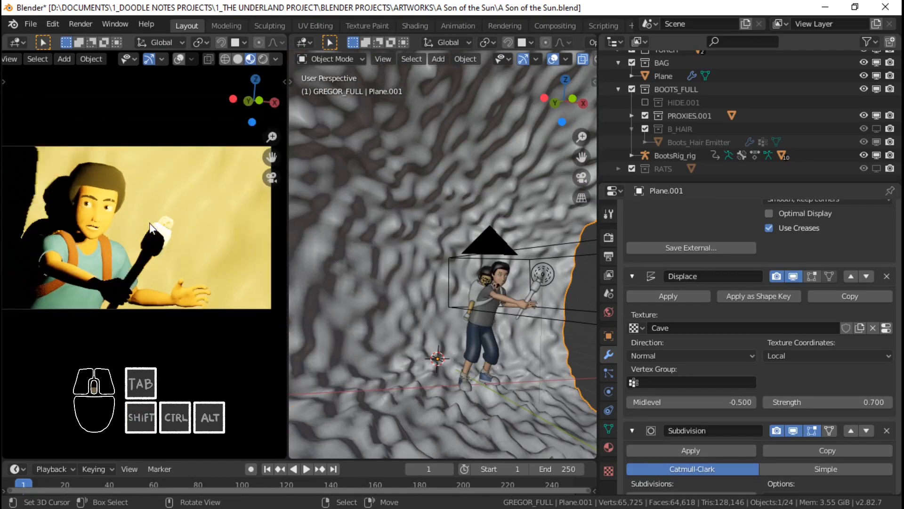
pyautogui.moveTo(495, 275); pyautogui.dragTo(466, 264, button='middle')
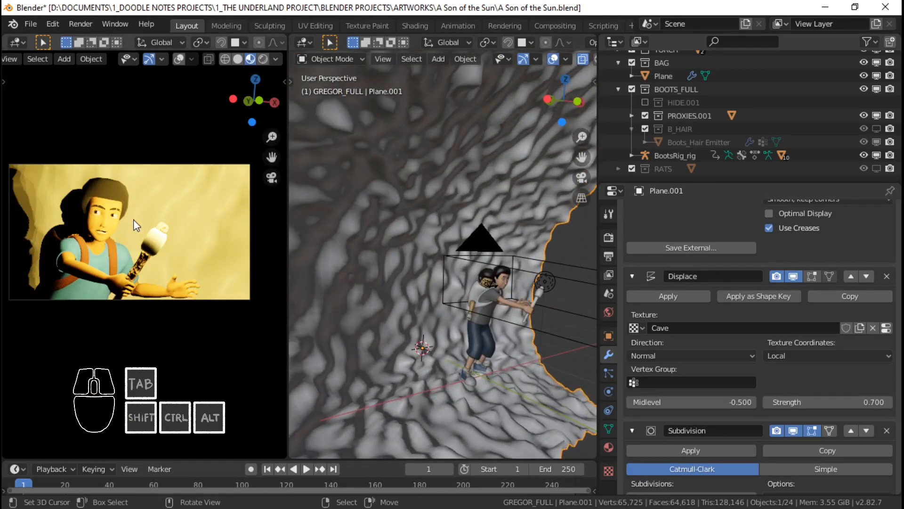
pyautogui.press('KP_0')
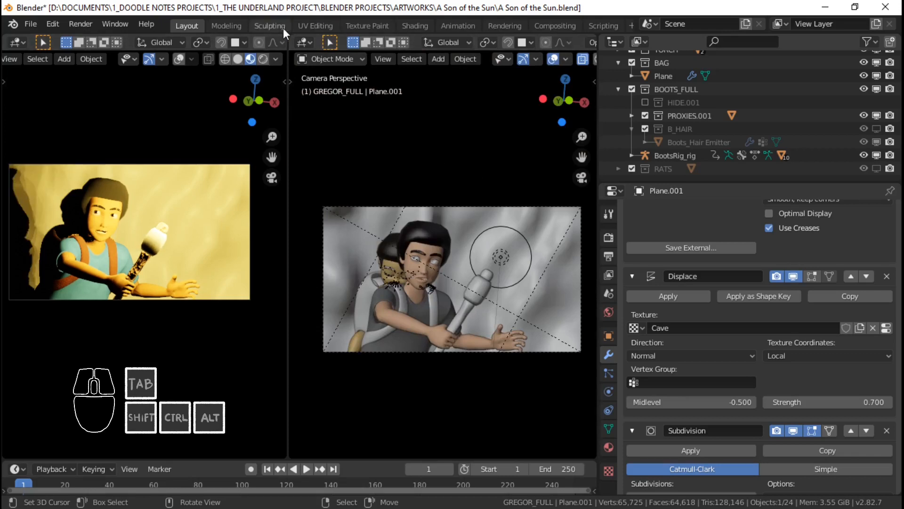
pyautogui.click(415, 26)
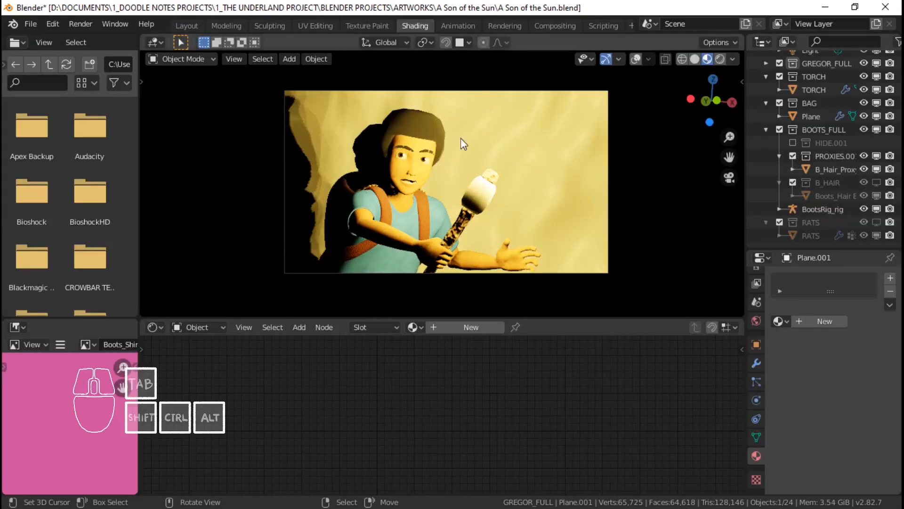
pyautogui.scroll(2, 495, 178)
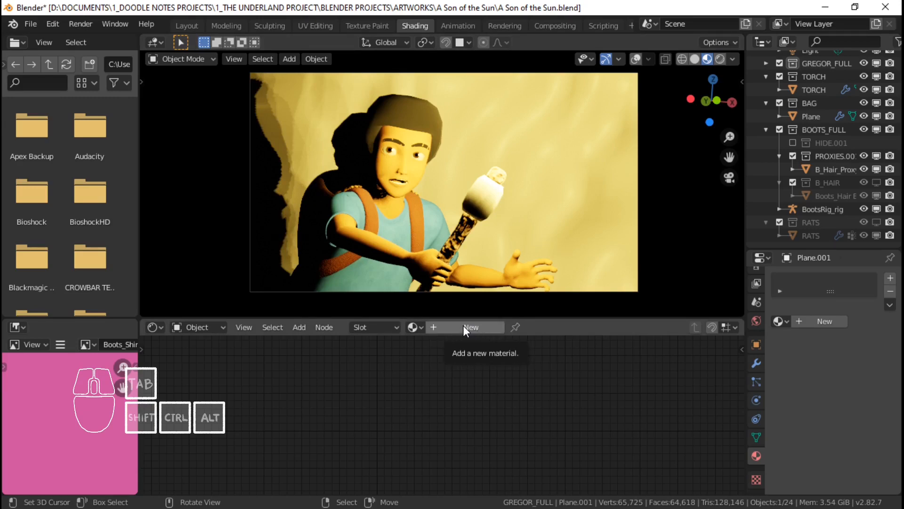
pyautogui.click(477, 327)
pyautogui.doubleClick(800, 322)
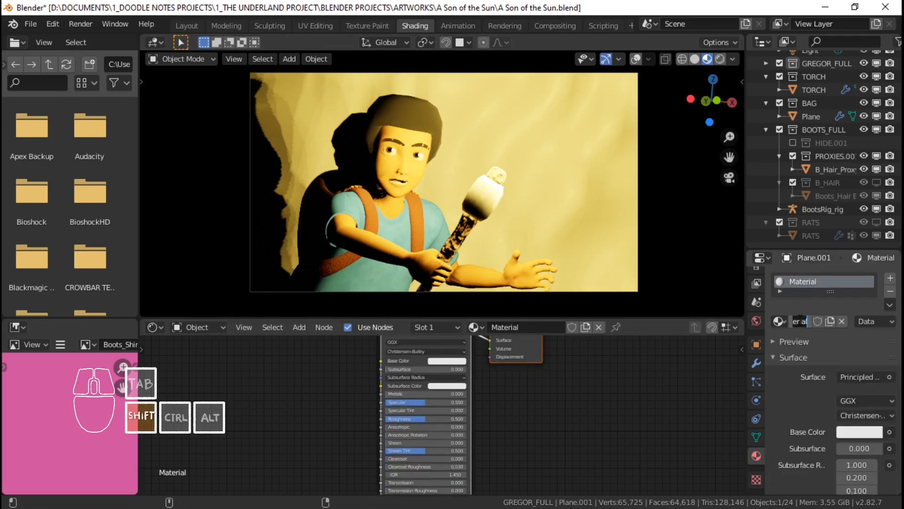
pyautogui.write('CAVE')
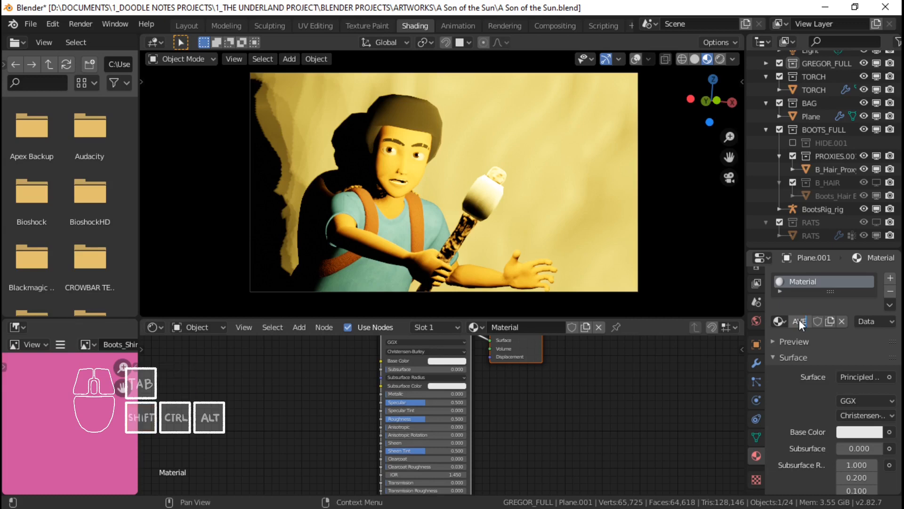
pyautogui.press('Return')
# Step: Set the CAVE material's base color to a darkened orange-brown with hue 0.093 and saturation 0.665
pyautogui.scroll(2, 416, 349)
pyautogui.click(473, 366)
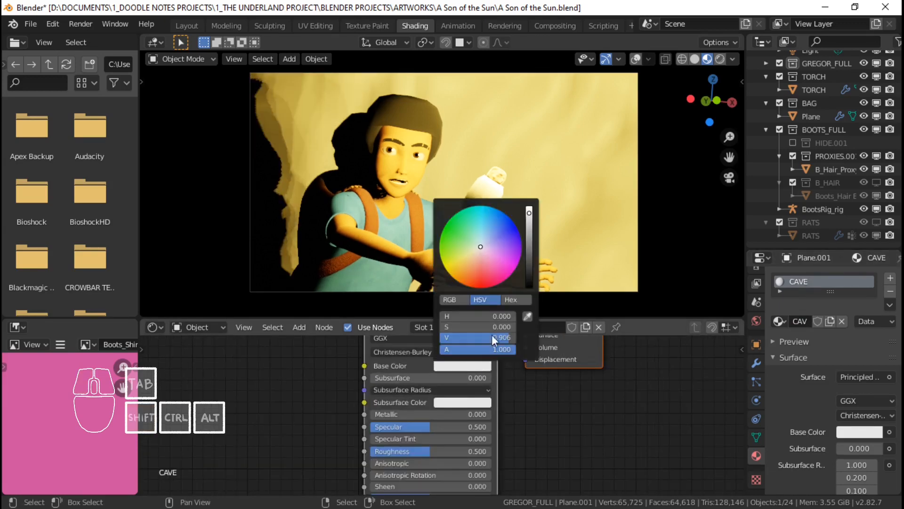
pyautogui.click(466, 271)
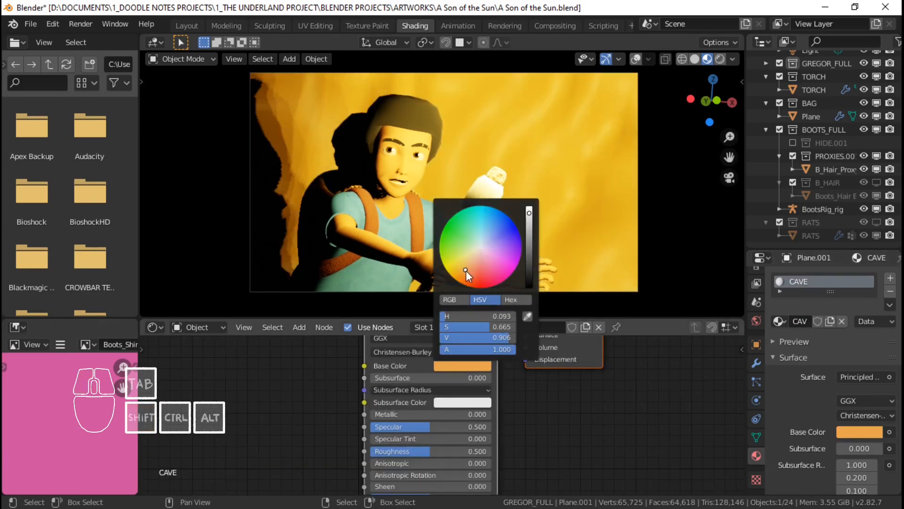
pyautogui.moveTo(530, 262); pyautogui.dragTo(529, 250)
# Step: Set the CAVE material's Metallic and Roughness values both to 0.5
pyautogui.doubleClick(391, 414)
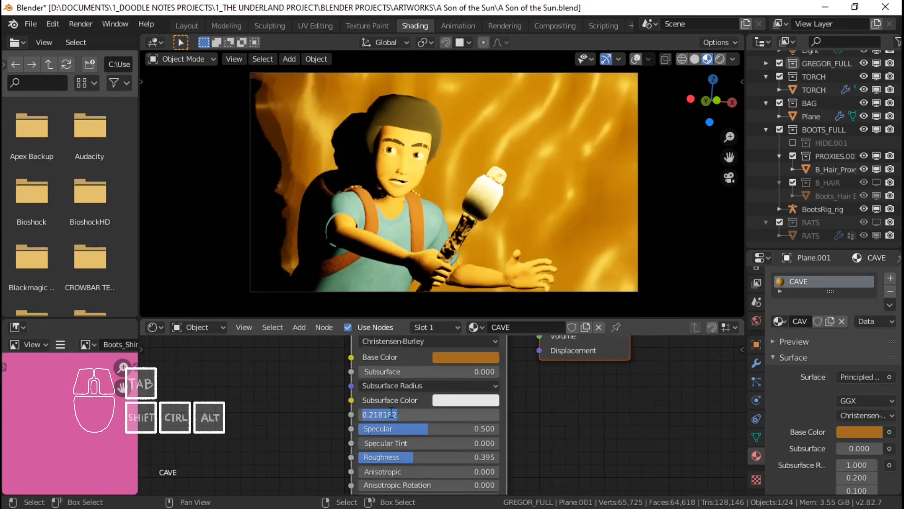
pyautogui.press('BackSpace')
pyautogui.press('Return')
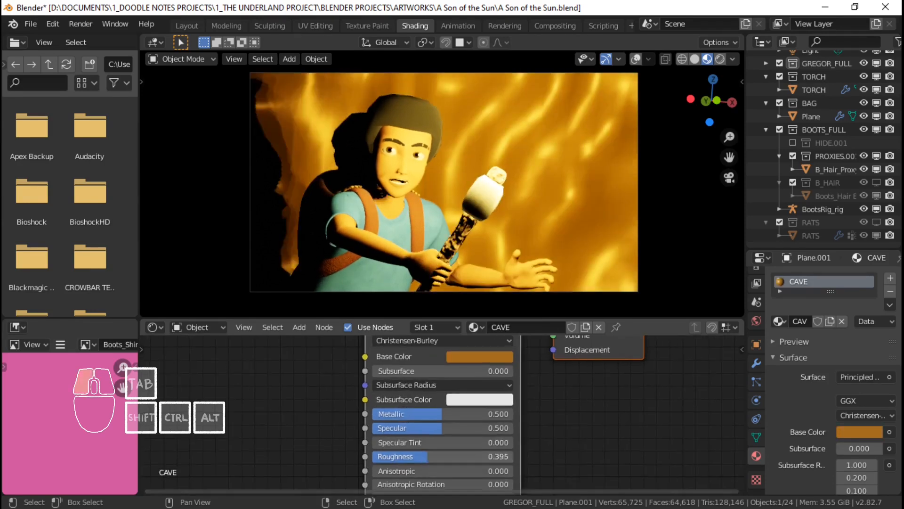
pyautogui.doubleClick(508, 456)
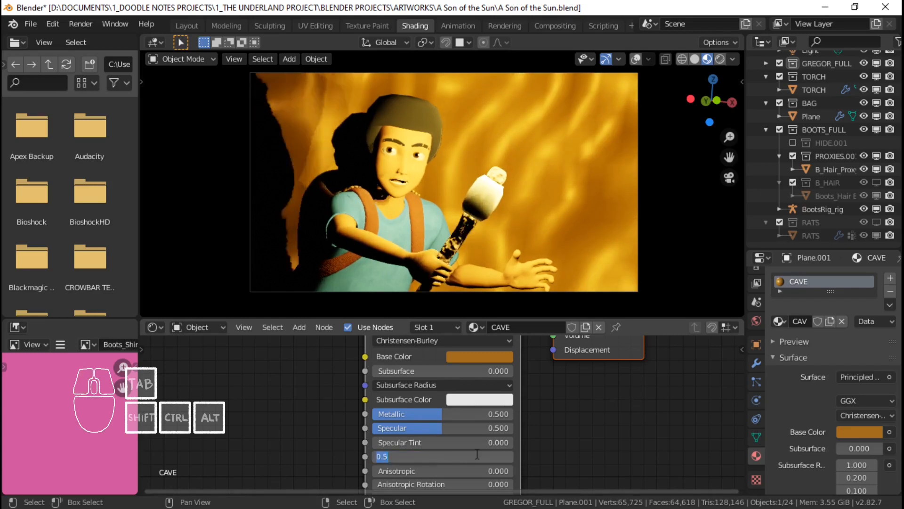
pyautogui.write('.5')
pyautogui.press('Return')
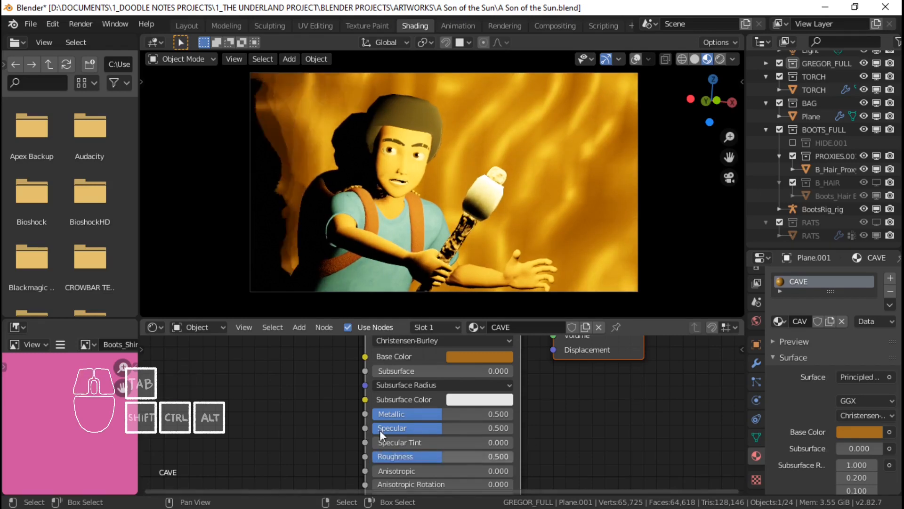
# Step: Add a MixRGB node beside the Principled BSDF and connect its Color output to Base Color
pyautogui.hotkey('shift', 'a')
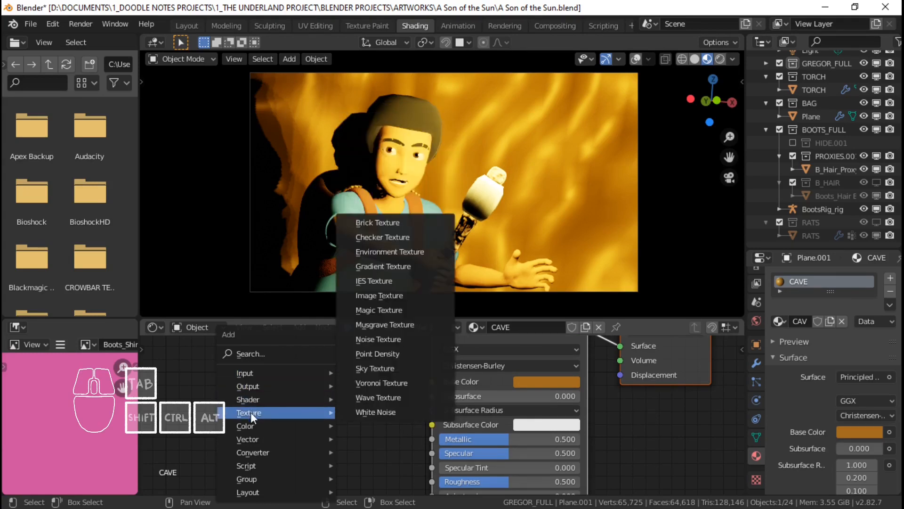
pyautogui.moveTo(249, 430)
pyautogui.click(416, 408)
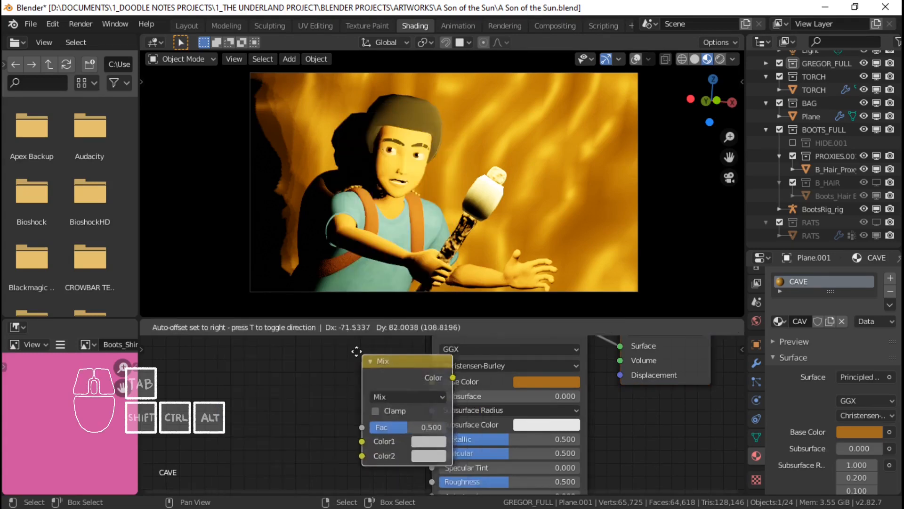
pyautogui.click(311, 344)
pyautogui.moveTo(402, 367); pyautogui.dragTo(414, 408)
pyautogui.moveTo(336, 338); pyautogui.dragTo(359, 330, button='middle')
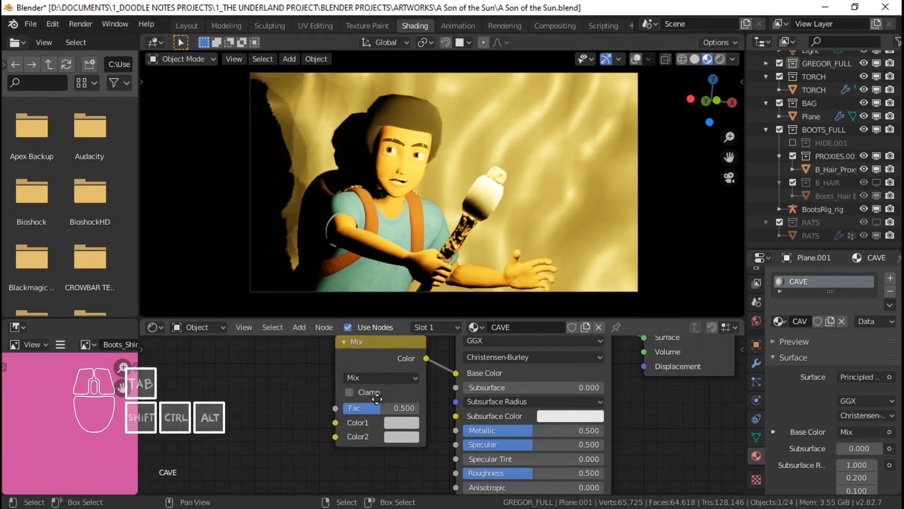
# Step: Give the Mix node a muted brown Color1 and the shader's orange-brown base color as Color2, keeping it linked to Base Color
pyautogui.click(395, 426)
pyautogui.moveTo(455, 372); pyautogui.dragTo(424, 381)
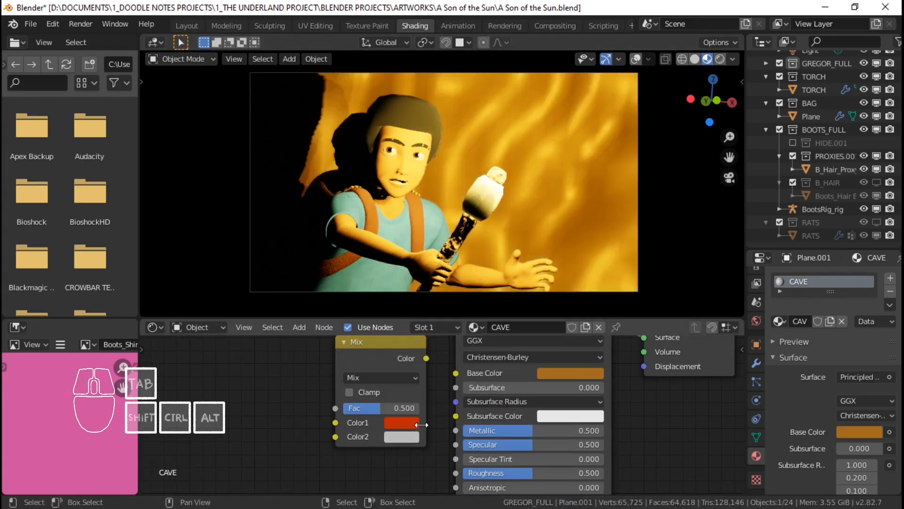
pyautogui.click(412, 427)
pyautogui.click(483, 365)
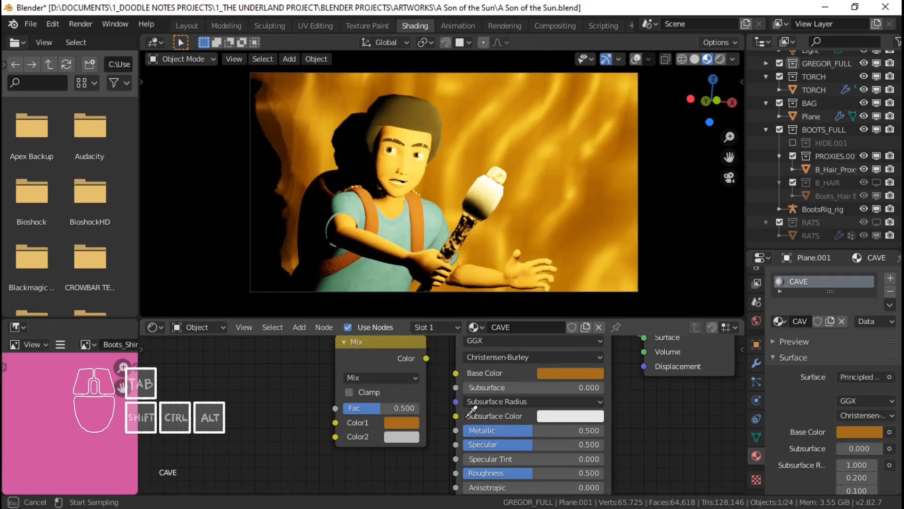
pyautogui.hotkey('ctrl', 'v')
pyautogui.moveTo(406, 434); pyautogui.dragTo(433, 440, button='middle')
pyautogui.moveTo(454, 364); pyautogui.dragTo(485, 374)
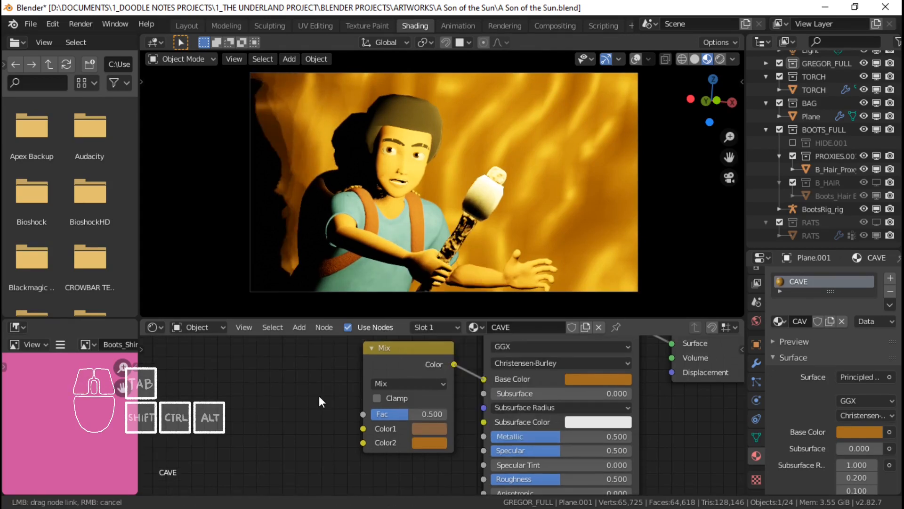
# Step: Add a Musgrave Texture, connect its Fac to the Mix node's Fac, and set its scale to 12.4
pyautogui.moveTo(320, 401); pyautogui.dragTo(353, 390, button='middle')
pyautogui.hotkey('shift', 'a')
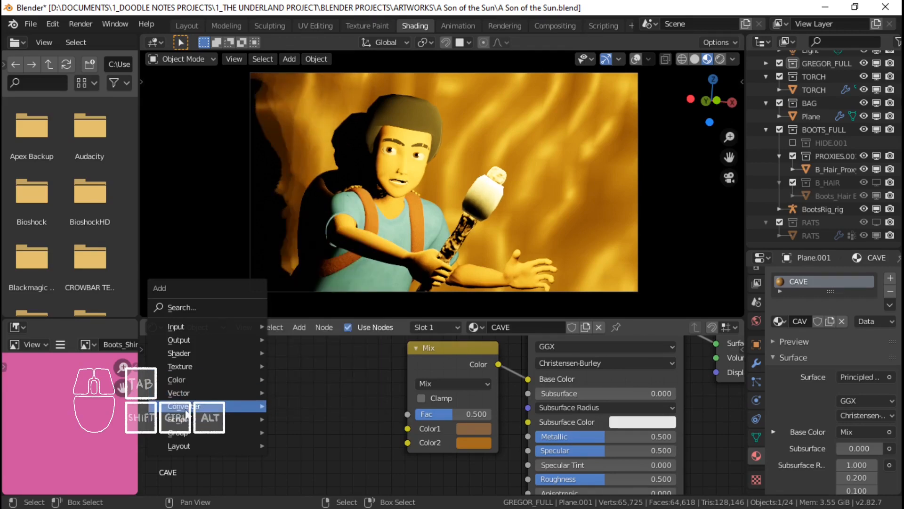
pyautogui.moveTo(159, 366)
pyautogui.click(302, 277)
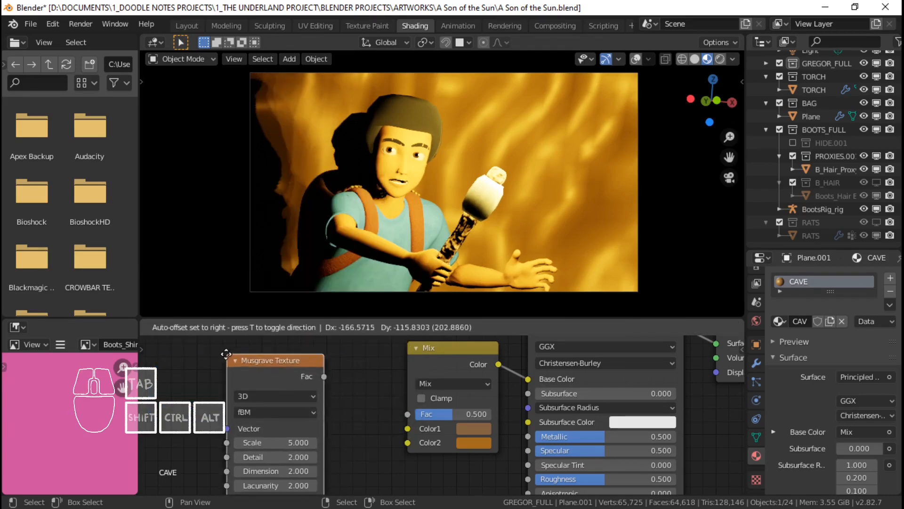
pyautogui.click(226, 353)
pyautogui.moveTo(323, 377); pyautogui.dragTo(414, 409)
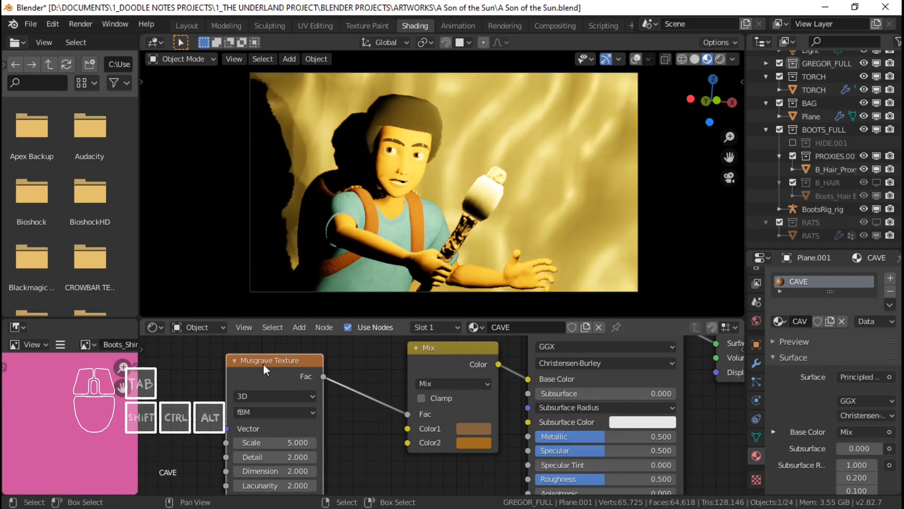
pyautogui.moveTo(264, 364); pyautogui.dragTo(297, 354)
pyautogui.moveTo(306, 433); pyautogui.dragTo(339, 432)
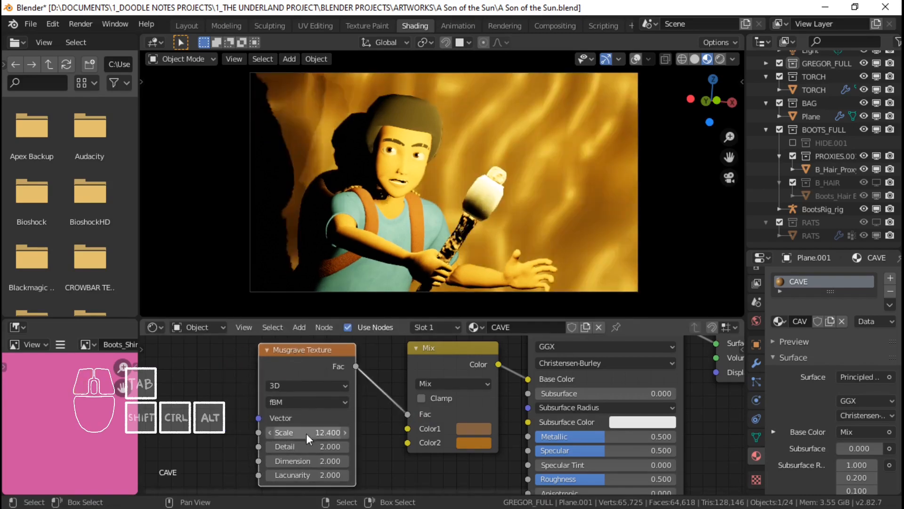
# Step: Add a Texture Coordinate node and connect its Object output to the Musgrave Texture's Vector
pyautogui.moveTo(210, 414); pyautogui.dragTo(284, 415, button='middle')
pyautogui.hotkey('shift', 'a')
pyautogui.moveTo(148, 333)
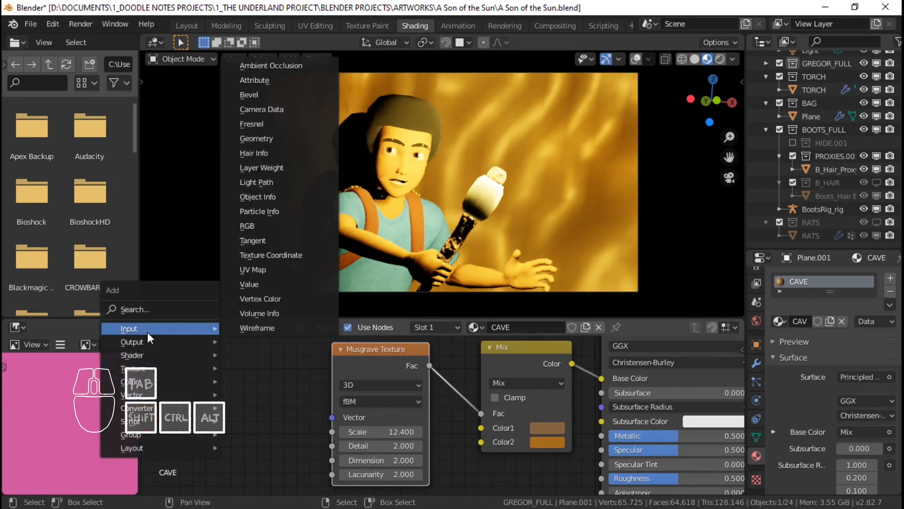
pyautogui.click(296, 256)
pyautogui.click(211, 372)
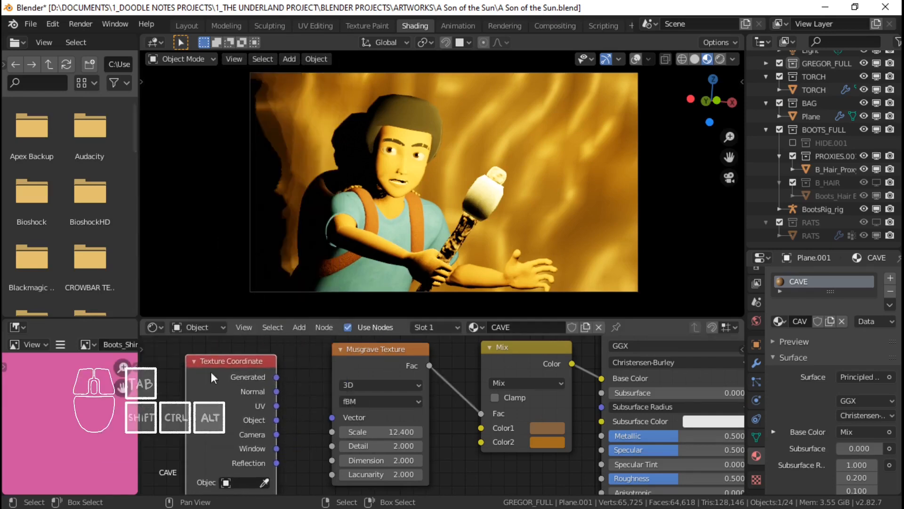
pyautogui.moveTo(276, 420); pyautogui.dragTo(333, 418)
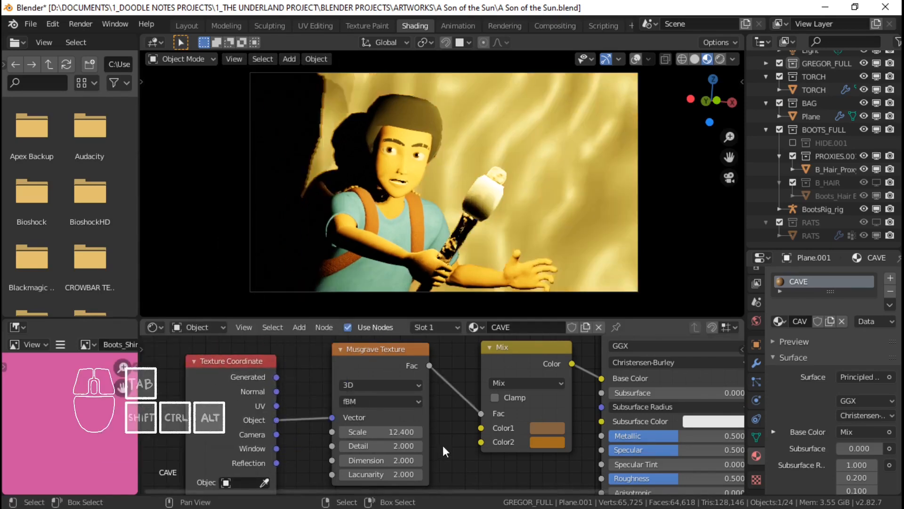
# Step: Darken the Mix node's Color1 to a deep brown with a value of about 0.183
pyautogui.click(546, 428)
pyautogui.moveTo(642, 289); pyautogui.dragTo(642, 318)
pyautogui.click(557, 430)
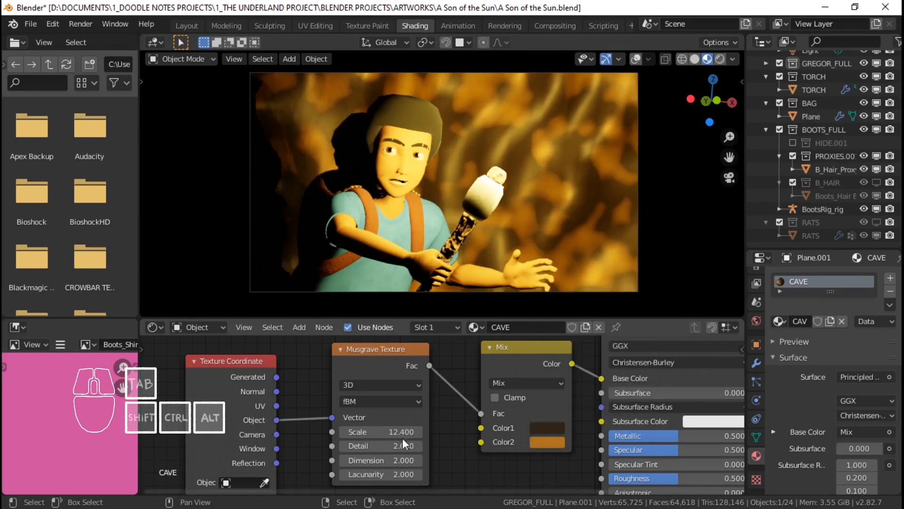
# Step: Set the Musgrave Texture's scale to 70
pyautogui.moveTo(401, 432); pyautogui.dragTo(450, 432)
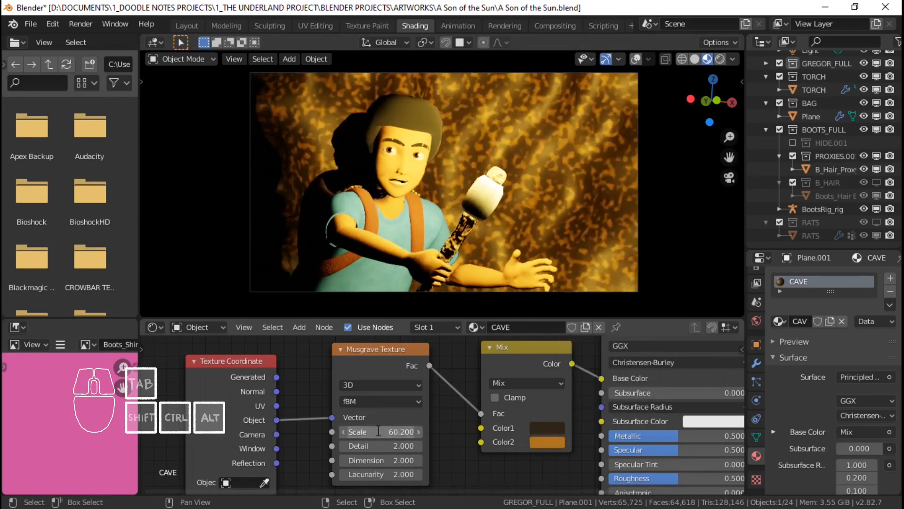
pyautogui.click(379, 437)
pyautogui.write('70')
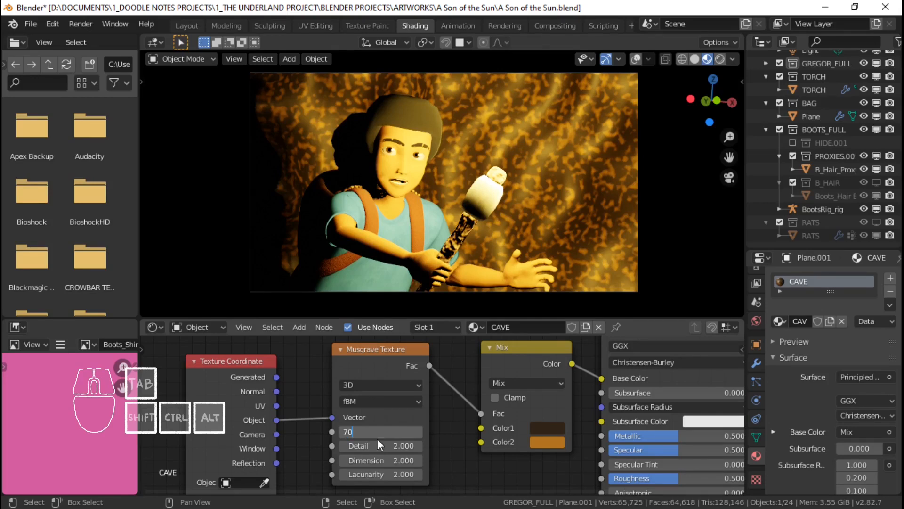
pyautogui.press('Return')
# Step: Connect the Mix color to the Material Output's Displacement and insert a Math node into that link
pyautogui.press('Home')
pyautogui.press('Home')
pyautogui.moveTo(520, 374); pyautogui.dragTo(423, 398, button='middle')
pyautogui.hotkey('shift', 'a')
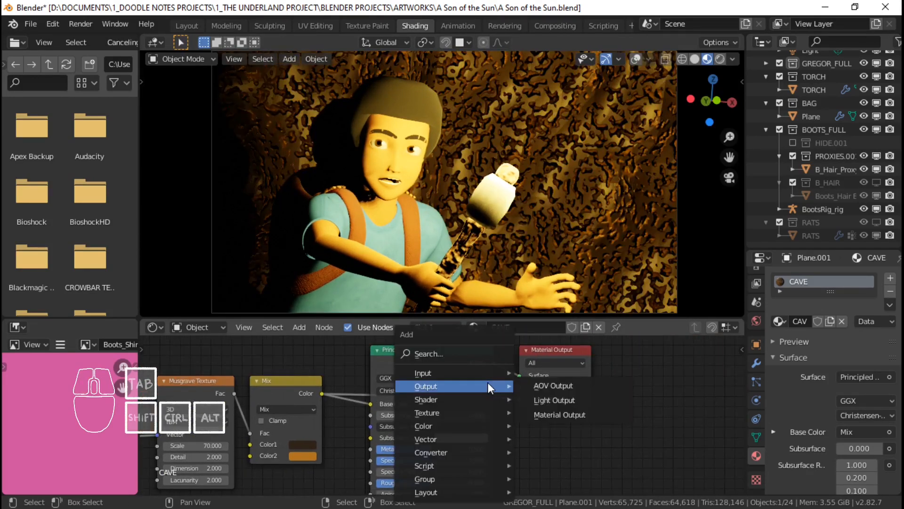
pyautogui.moveTo(426, 440)
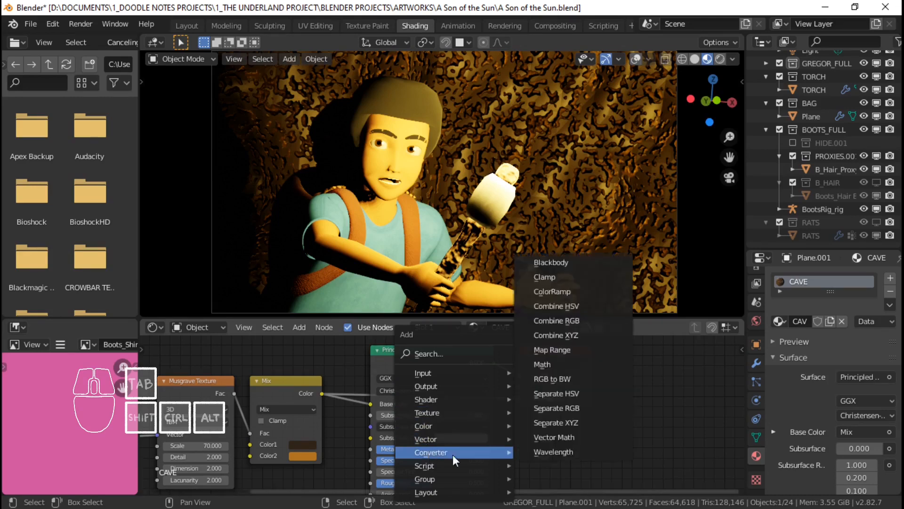
pyautogui.click(558, 361)
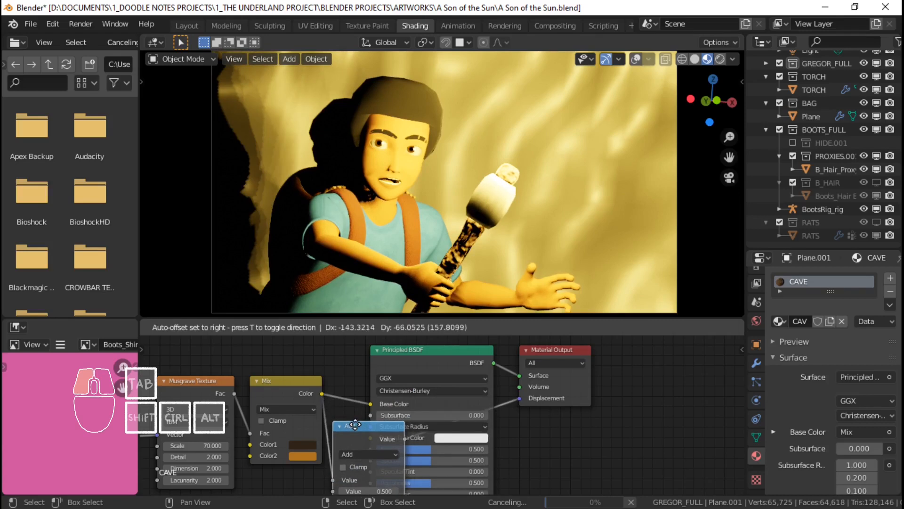
pyautogui.click(355, 424)
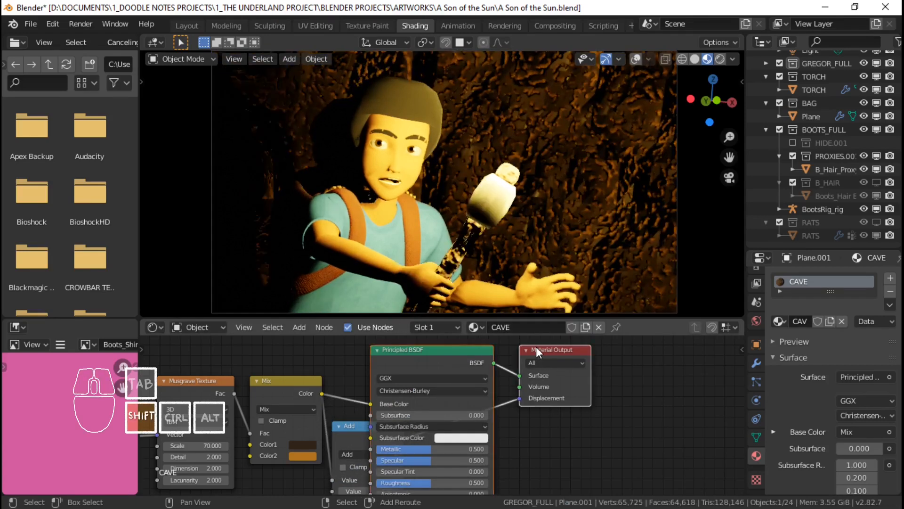
# Step: Move the shader and output nodes aside, and set the Math node to Multiply with a value of 0.005
pyautogui.press('g')
pyautogui.click(582, 347)
pyautogui.click(372, 450)
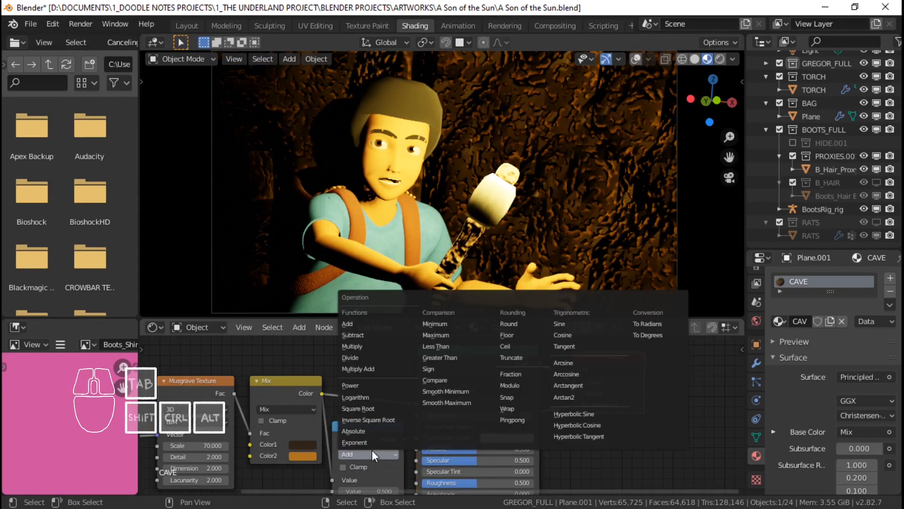
pyautogui.click(378, 357)
pyautogui.scroll(2, 377, 357)
pyautogui.click(405, 420)
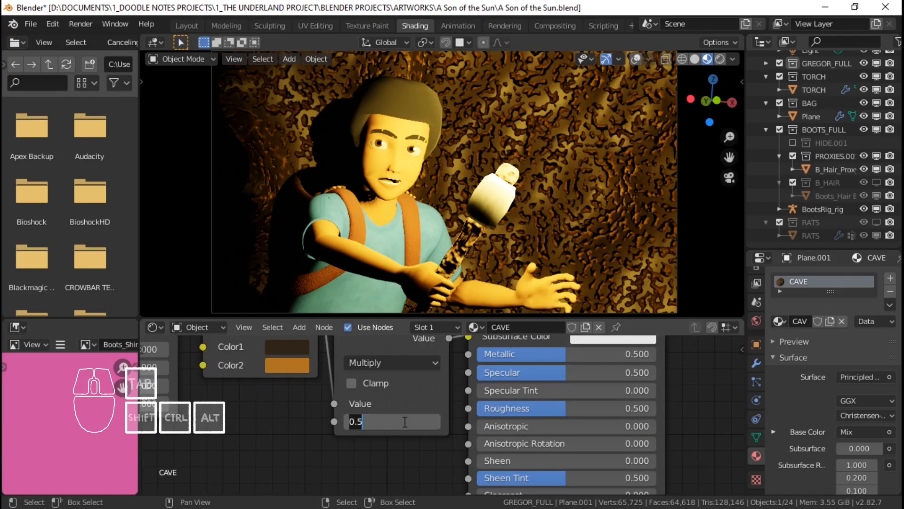
pyautogui.write('.005')
pyautogui.press('Return')
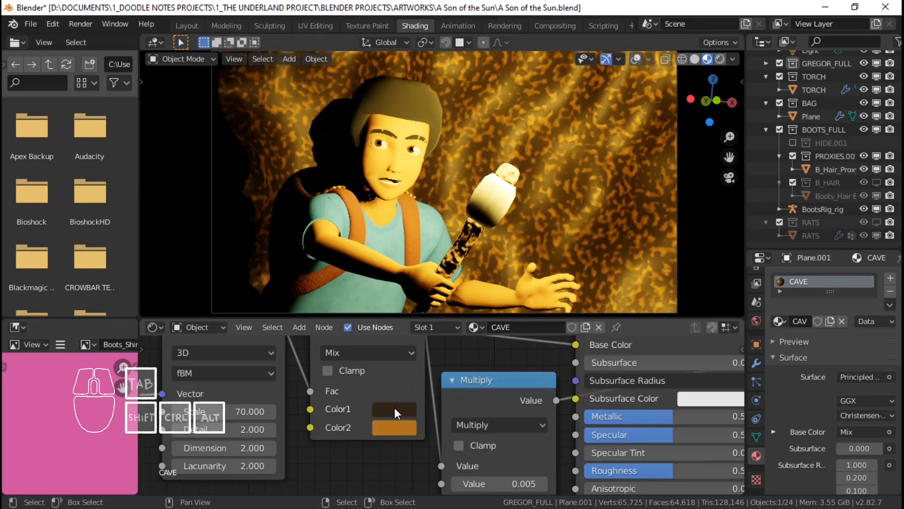
# Step: Brighten the Mix node's Color1 to a reddish brown and darken its Color2 to a near-black brown
pyautogui.moveTo(287, 346); pyautogui.dragTo(394, 408, button='middle')
pyautogui.click(395, 408)
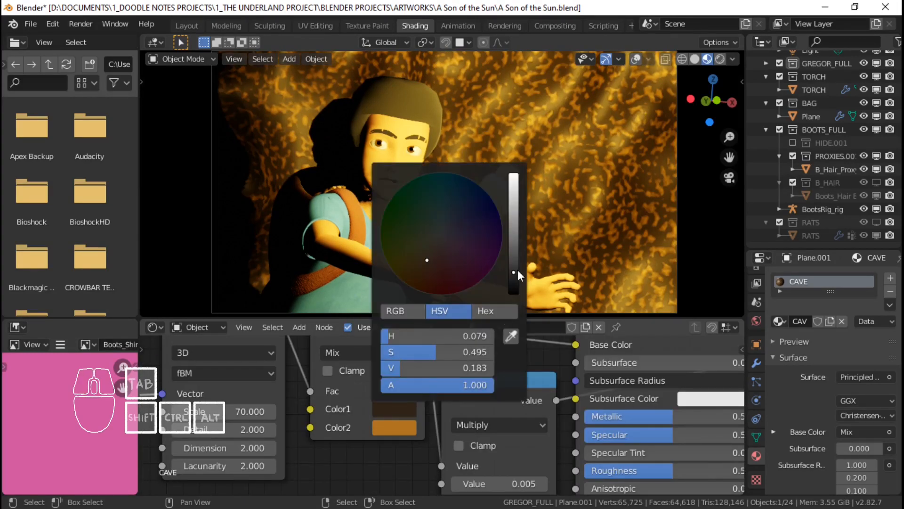
pyautogui.moveTo(517, 214); pyautogui.dragTo(514, 228)
pyautogui.click(389, 429)
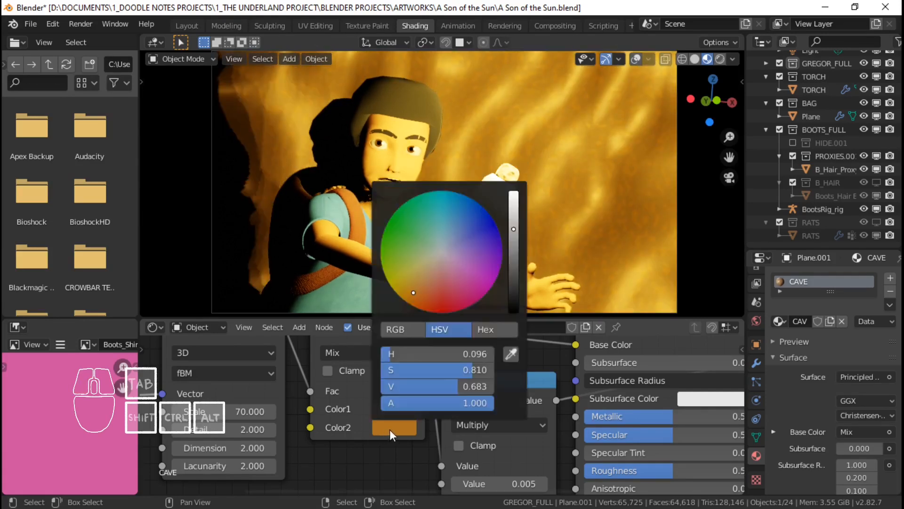
pyautogui.click(513, 275)
# Step: Move the Texture Coordinate and Musgrave Texture nodes away from the Mix node to make room between them
pyautogui.scroll(-3, 411, 463)
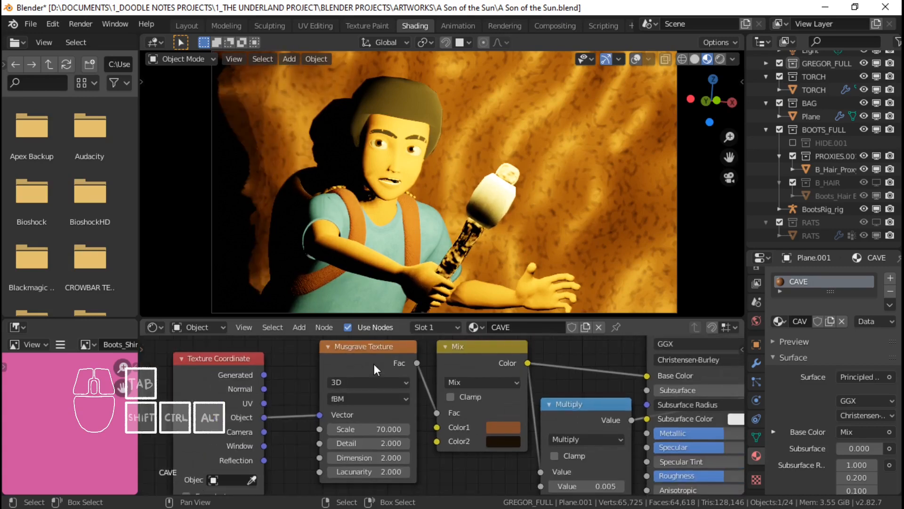
pyautogui.moveTo(374, 363); pyautogui.dragTo(332, 367)
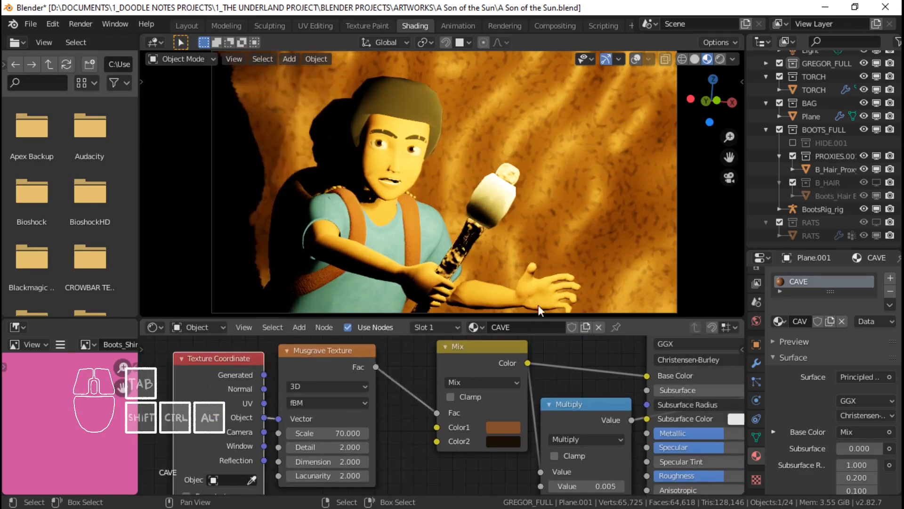
pyautogui.moveTo(488, 346)
pyautogui.mouseDown()
pyautogui.moveTo(450, 353)
pyautogui.moveTo(471, 354)
pyautogui.mouseUp()
# Step: Add a Noise Texture driving a second Mix node of brown and dark red, connected to the first Mix node's Color1
pyautogui.scroll(-5, 348, 357)
pyautogui.hscroll(4, 348, 357)
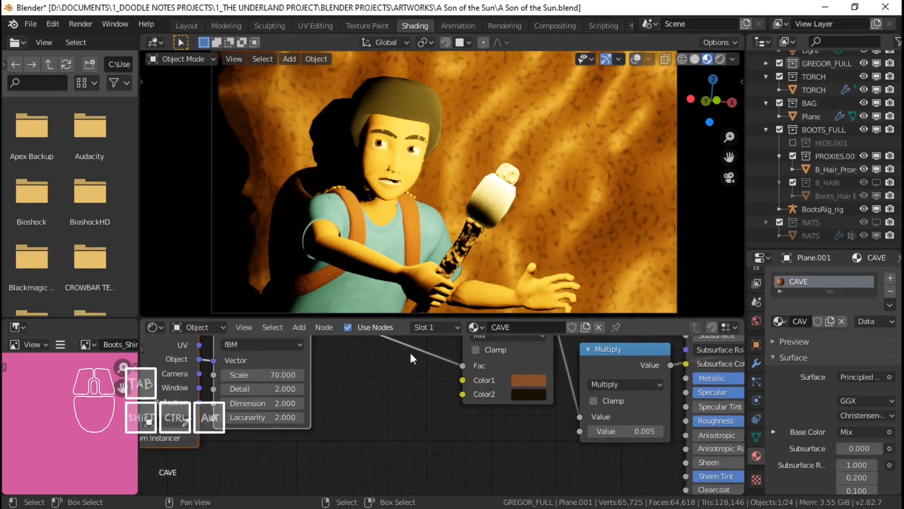
pyautogui.moveTo(370, 399); pyautogui.dragTo(394, 390, button='middle')
pyautogui.scroll(3, 544, 225)
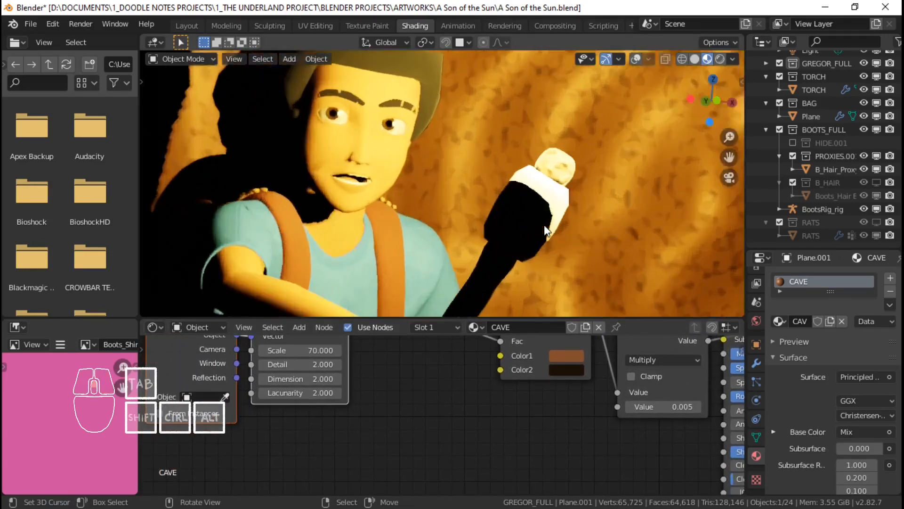
pyautogui.scroll(-2, 544, 224)
pyautogui.hotkey('shift', 'a')
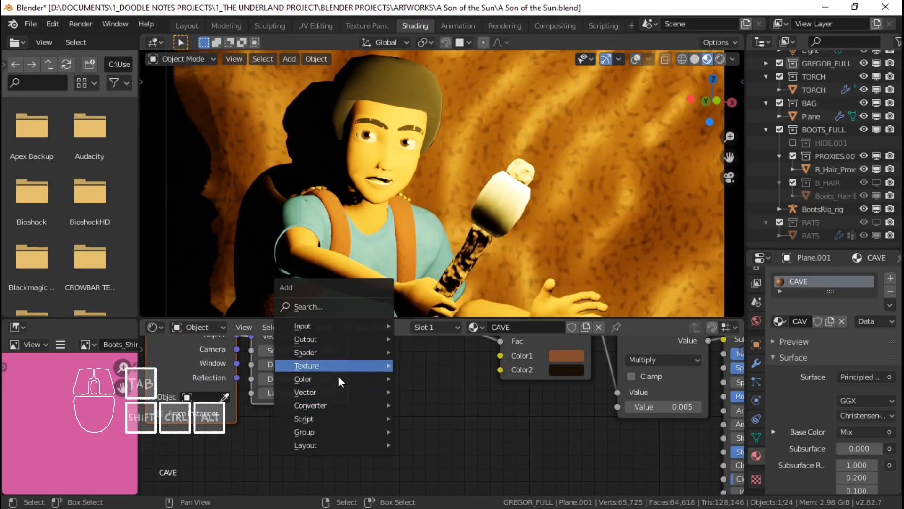
pyautogui.press('Escape')
pyautogui.scroll(-1, 259, 389)
pyautogui.moveTo(267, 395); pyautogui.dragTo(390, 447)
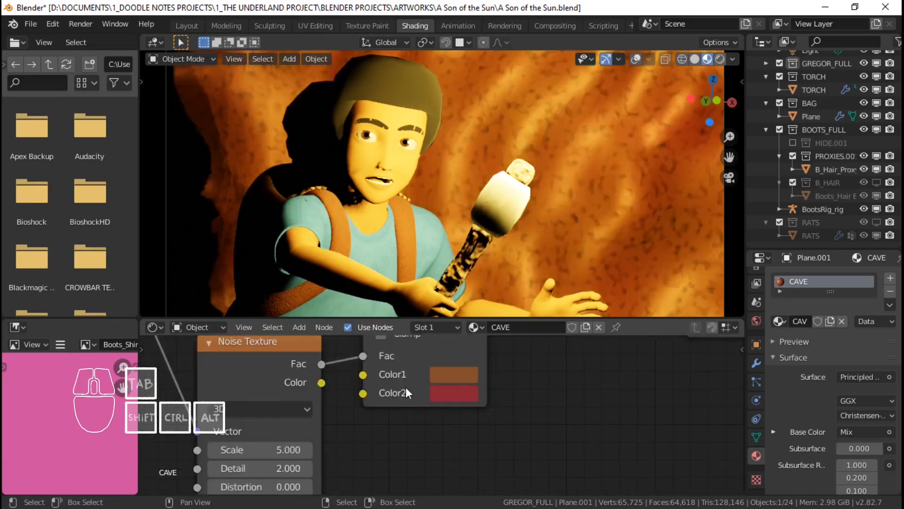
pyautogui.scroll(-6, 407, 385)
pyautogui.moveTo(411, 375); pyautogui.dragTo(375, 405, button='middle')
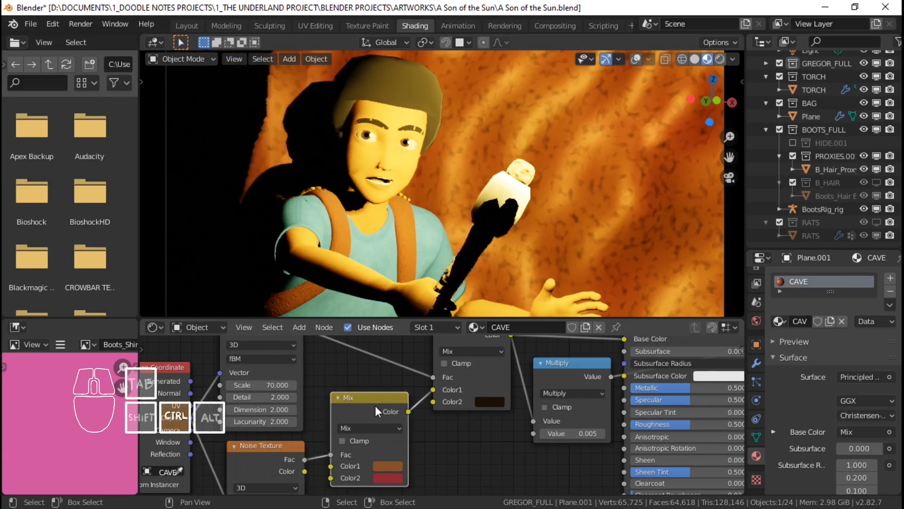
# Step: Replace the second Mix node with a ColorRamp, connect the Noise Texture's Fac to it, and space the two nodes apart
pyautogui.press('x')
pyautogui.hotkey('shift', 'a')
pyautogui.moveTo(377, 452)
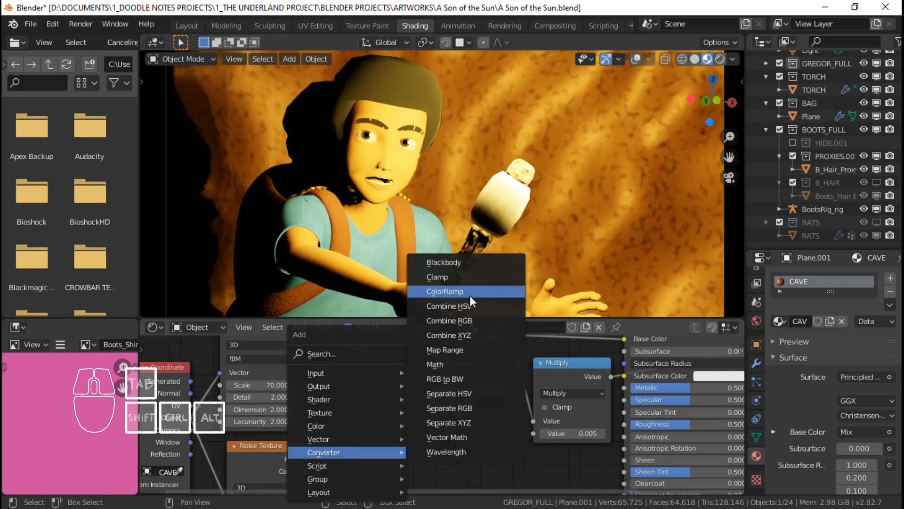
pyautogui.click(470, 294)
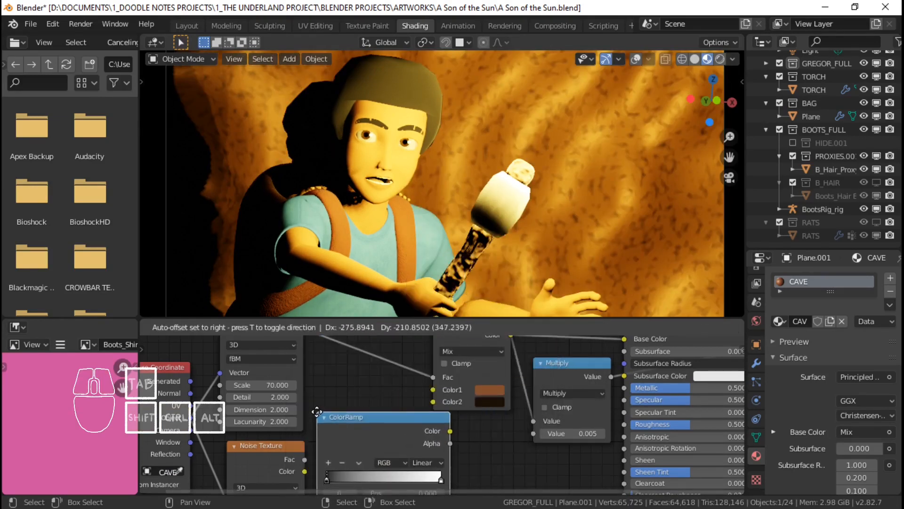
pyautogui.click(322, 409)
pyautogui.keyDown('shift'); pyautogui.scroll(-2, 321, 409); pyautogui.keyUp('shift')
pyautogui.moveTo(306, 411); pyautogui.dragTo(320, 471)
pyautogui.moveTo(306, 412); pyautogui.dragTo(318, 472)
pyautogui.moveTo(265, 404); pyautogui.dragTo(208, 423)
pyautogui.moveTo(389, 372); pyautogui.dragTo(381, 389)
# Step: Move the Mix, Multiply, Principled BSDF and Material Output nodes away from the ColorRamp, and connect the ColorRamp's Color to the Mix's Color1
pyautogui.moveTo(441, 369); pyautogui.dragTo(352, 435, button='middle')
pyautogui.scroll(-2, 352, 436)
pyautogui.keyDown('shift'); pyautogui.click(462, 397); pyautogui.keyUp('shift')
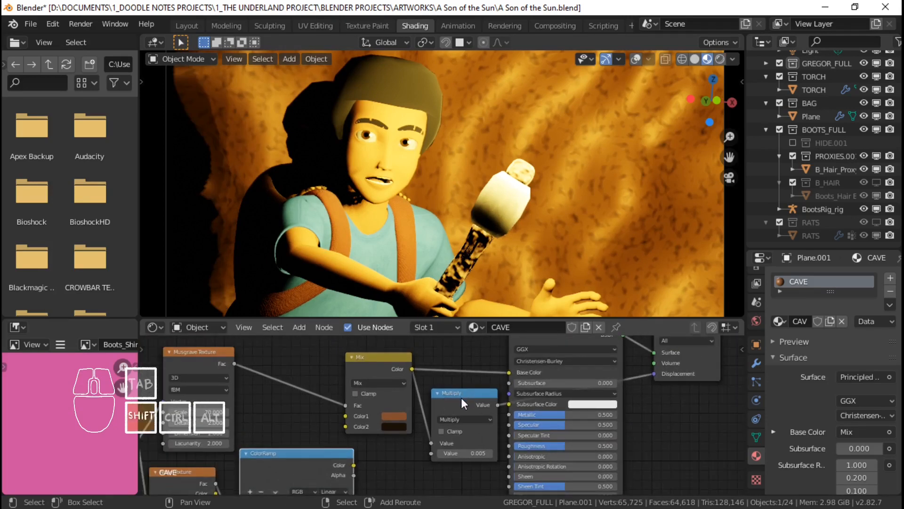
pyautogui.click(382, 368)
pyautogui.keyDown('shift'); pyautogui.click(466, 398); pyautogui.keyUp('shift')
pyautogui.keyDown('shift'); pyautogui.moveTo(482, 413); pyautogui.dragTo(406, 435, button='middle'); pyautogui.keyUp('shift')
pyautogui.keyDown('shift'); pyautogui.click(608, 350); pyautogui.keyUp('shift')
pyautogui.keyDown('shift'); pyautogui.click(488, 355); pyautogui.keyUp('shift')
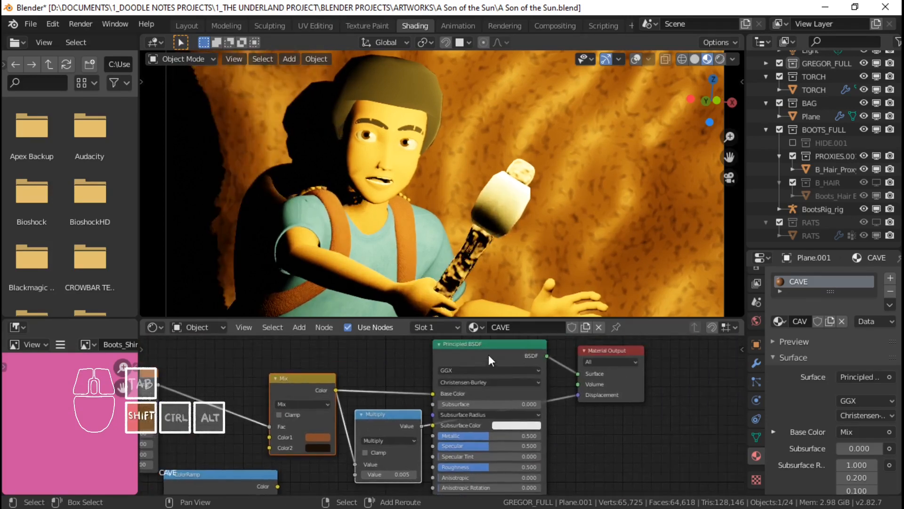
pyautogui.moveTo(488, 355); pyautogui.dragTo(619, 345)
pyautogui.moveTo(400, 443); pyautogui.dragTo(447, 397, button='middle')
pyautogui.moveTo(324, 441); pyautogui.dragTo(353, 436)
# Step: Set the Noise Texture's scale to 50
pyautogui.moveTo(362, 425); pyautogui.dragTo(490, 363, button='middle')
pyautogui.scroll(2, 408, 416)
pyautogui.moveTo(176, 461); pyautogui.dragTo(271, 410, button='middle')
pyautogui.moveTo(270, 411); pyautogui.dragTo(372, 411)
pyautogui.click(270, 412)
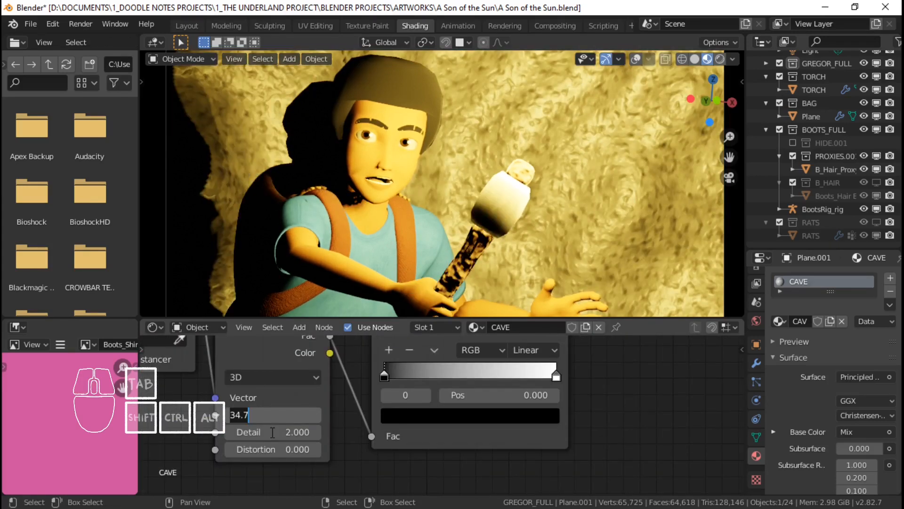
pyautogui.write('50')
pyautogui.press('Return')
# Step: Colour the ColorRamp's first stop, about a third along the gradient, dark reddish brown and its end stop orange-brown
pyautogui.click(395, 433)
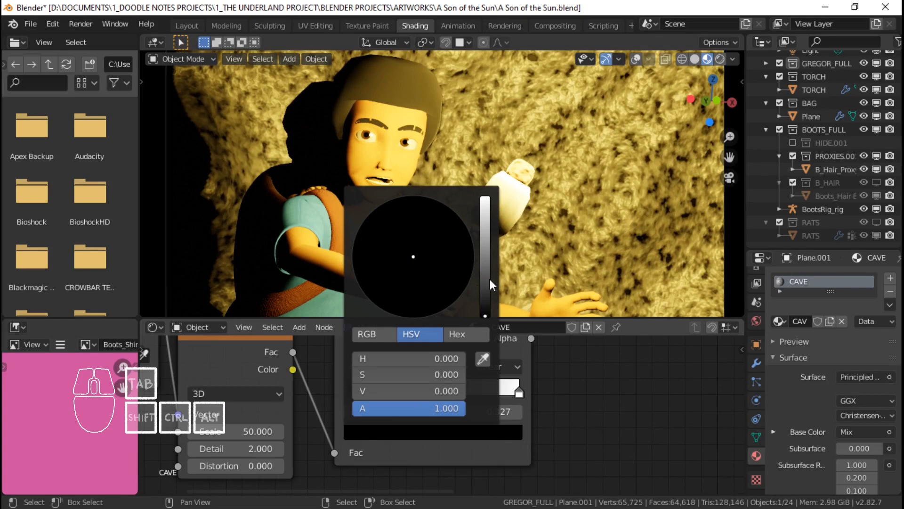
pyautogui.moveTo(491, 285); pyautogui.dragTo(494, 263)
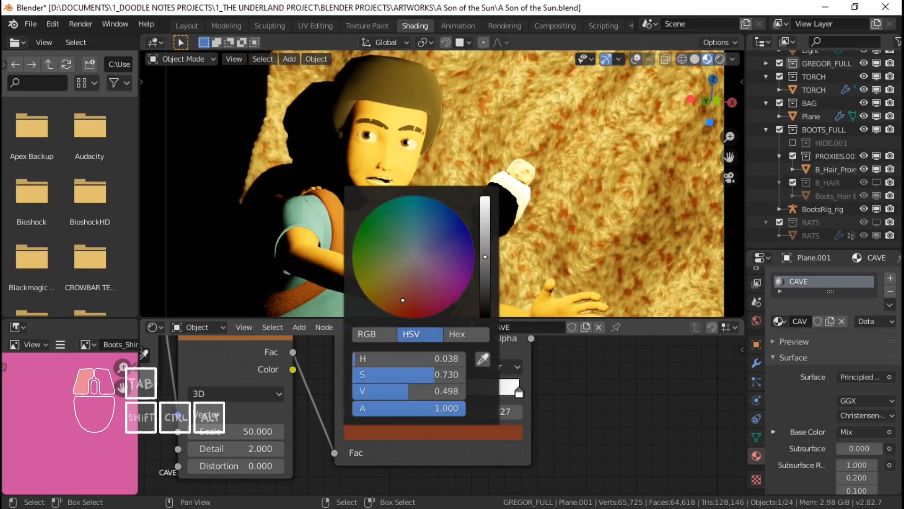
pyautogui.click(519, 392)
pyautogui.click(474, 435)
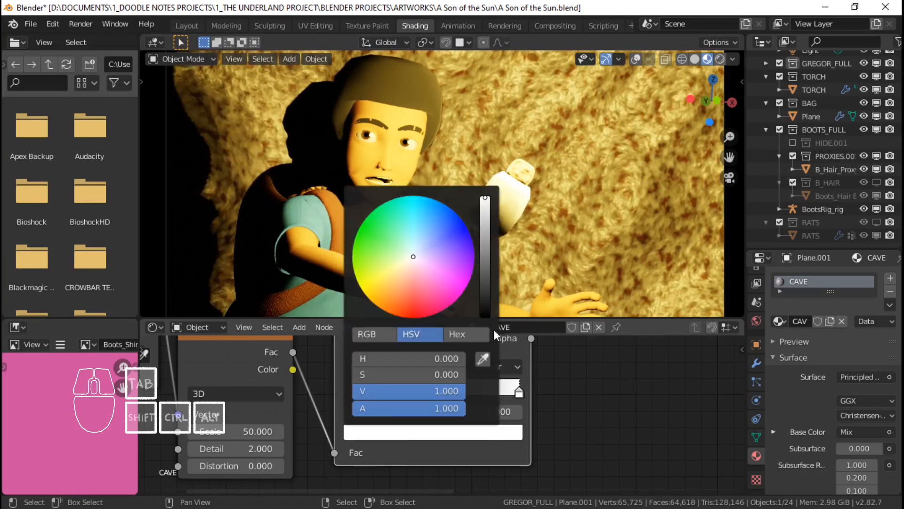
pyautogui.click(420, 278)
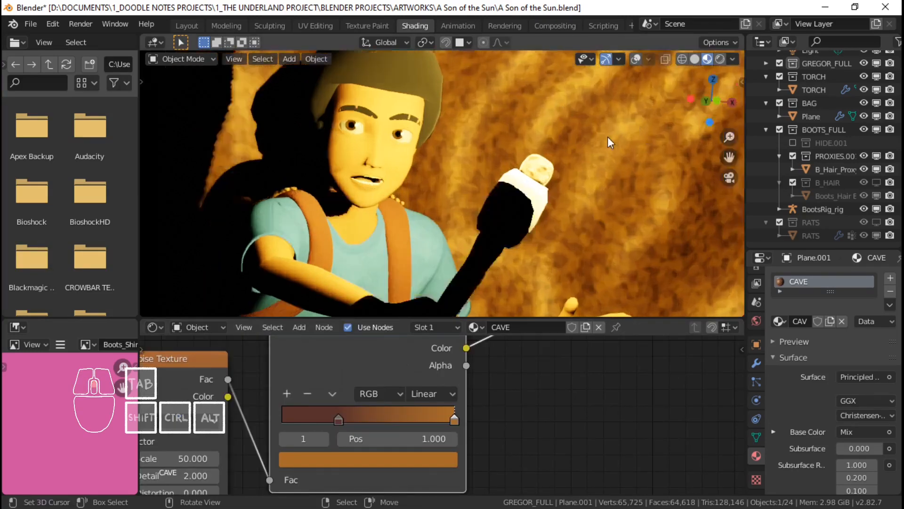
# Step: Examine the recoloured cave wall around the character and torch in the viewport
pyautogui.scroll(3, 608, 137)
pyautogui.scroll(-4, 608, 137)
pyautogui.keyDown('shift'); pyautogui.moveTo(519, 156); pyautogui.dragTo(495, 171, button='middle'); pyautogui.keyUp('shift')
pyautogui.scroll(-1, 495, 171)
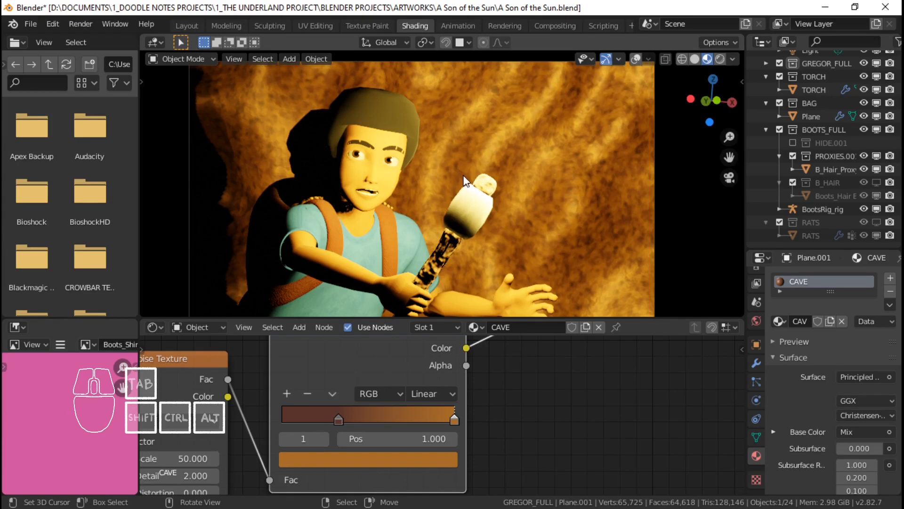
pyautogui.scroll(1, 464, 175)
pyautogui.scroll(-7, 489, 354)
pyautogui.moveTo(598, 369); pyautogui.dragTo(433, 400, button='middle')
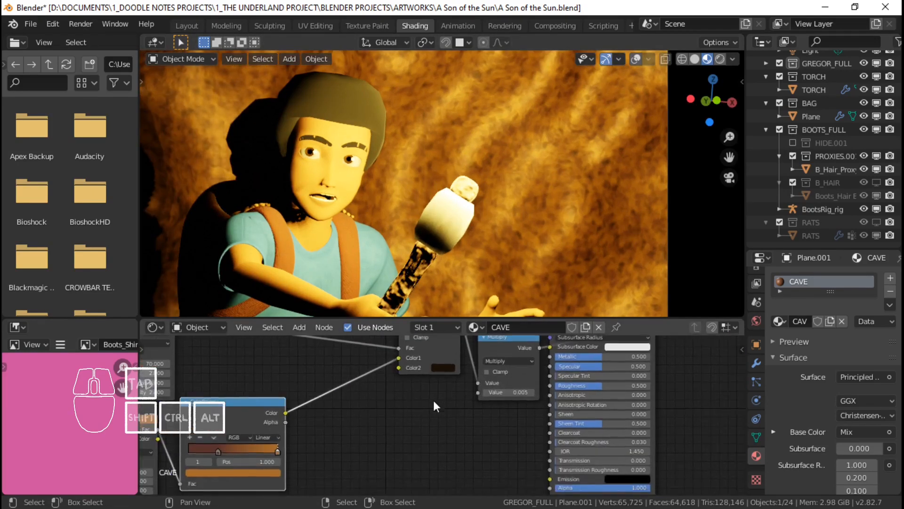
pyautogui.scroll(-3, 539, 268)
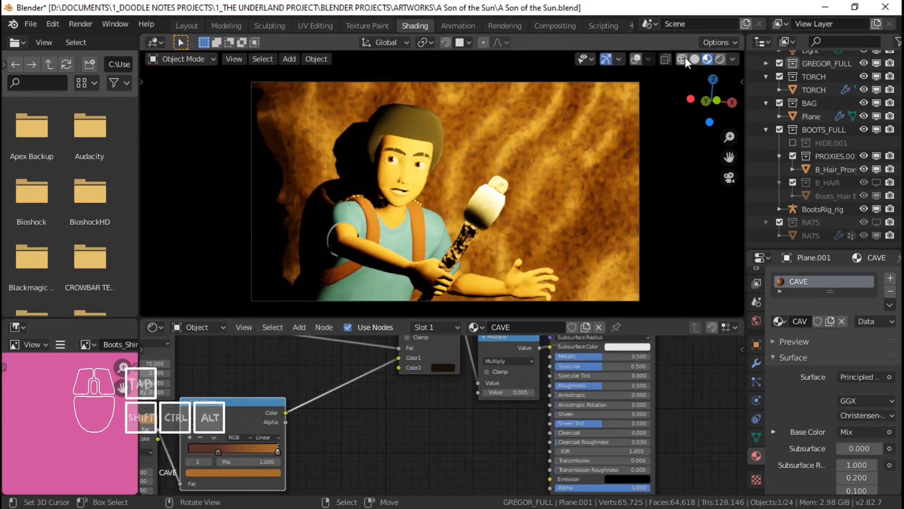
# Step: Show the viewport overlays, select the point light above the torch and set its power to 50 W
pyautogui.click(635, 58)
pyautogui.rightClick(558, 131)
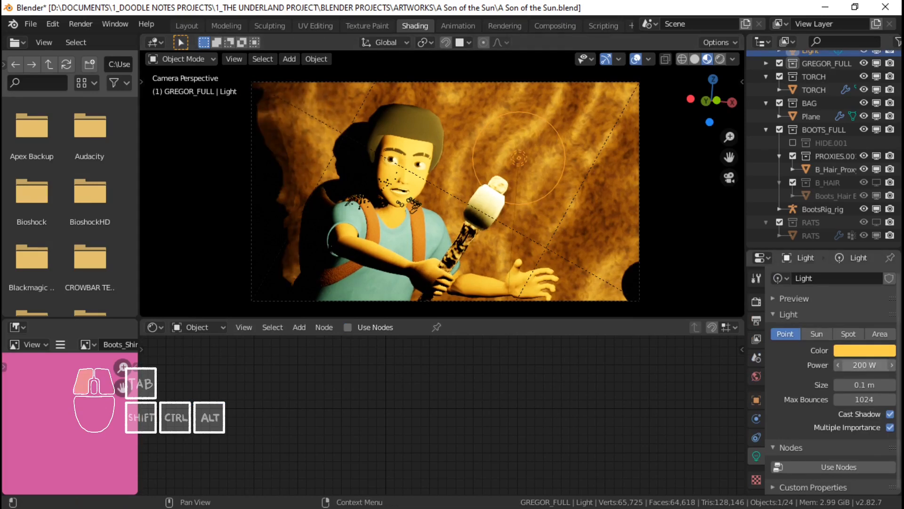
pyautogui.click(874, 367)
pyautogui.write('50')
pyautogui.press('Return')
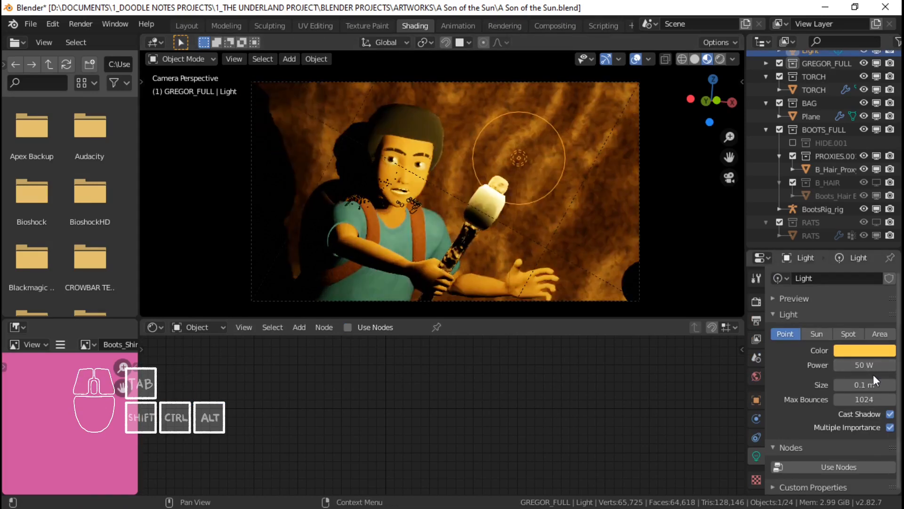
# Step: Try the point light's power at 200 W, and reduce it to a lower value
pyautogui.click(873, 368)
pyautogui.write('200')
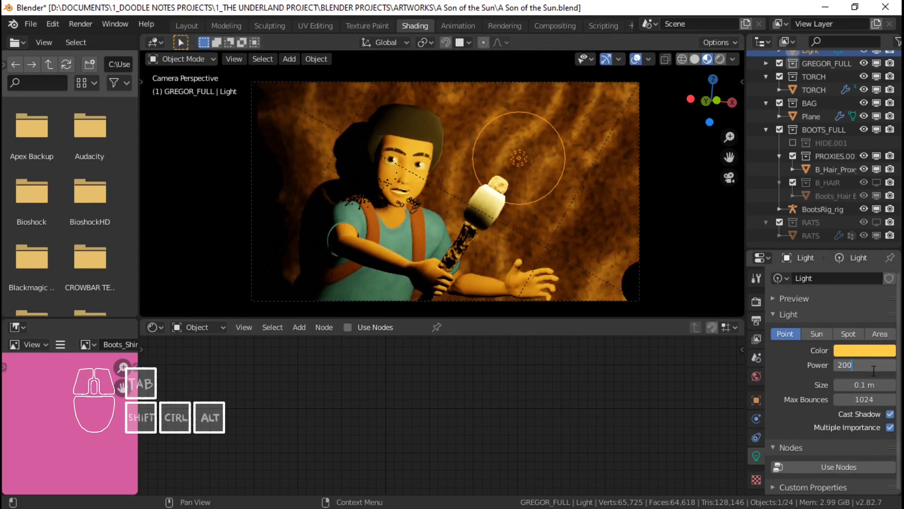
pyautogui.press('Return')
pyautogui.click(871, 369)
pyautogui.write('10')
pyautogui.press('Return')
# Step: Open the world settings and check the torch-lit scene through the camera
pyautogui.click(756, 376)
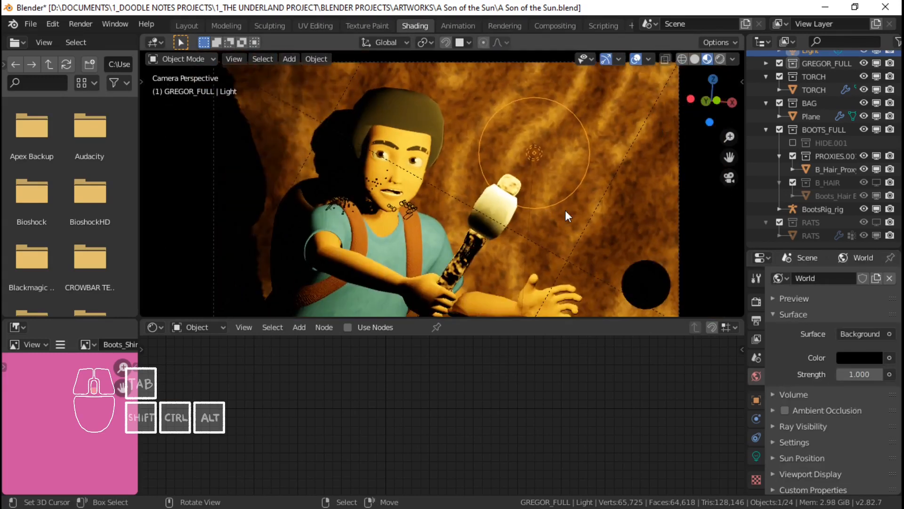
pyautogui.scroll(2, 566, 210)
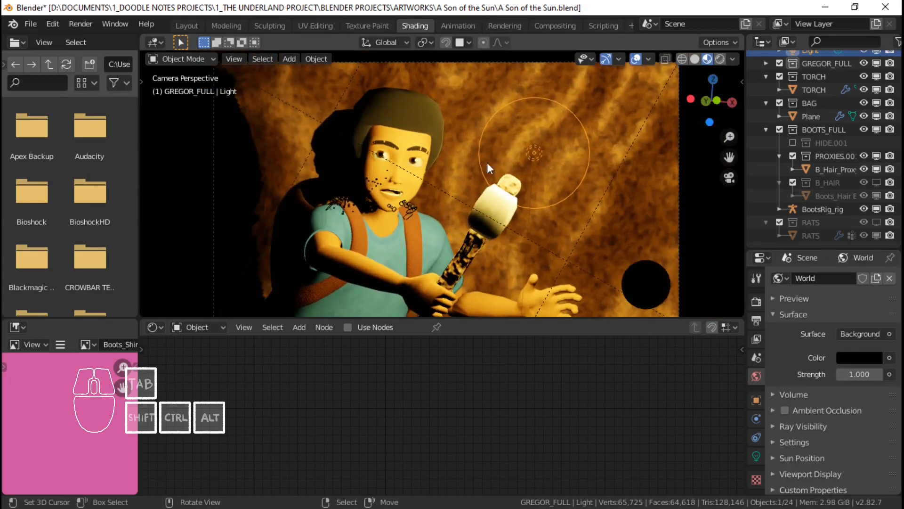
pyautogui.scroll(-1, 409, 164)
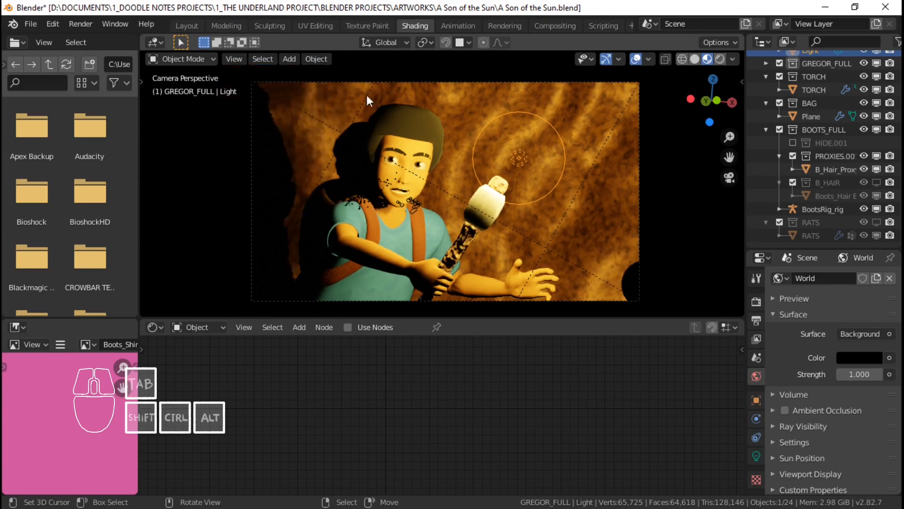
pyautogui.scroll(1, 510, 153)
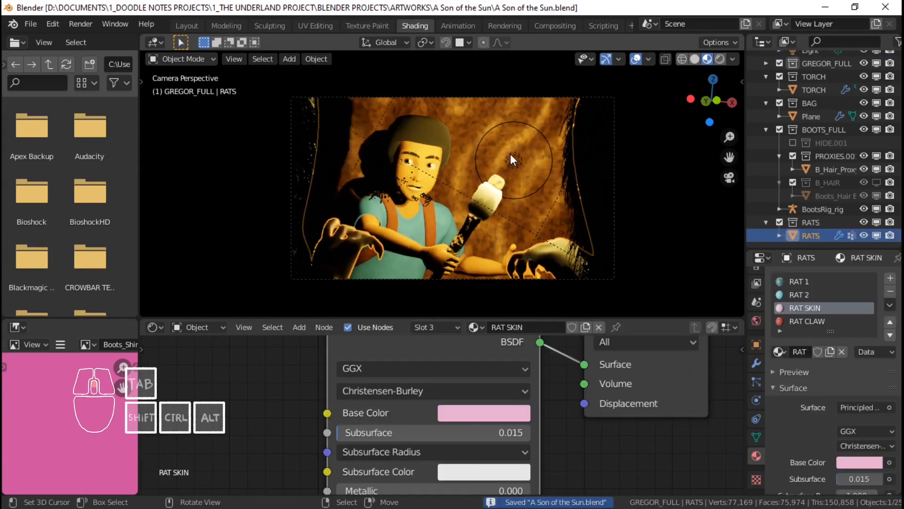
# Step: Switch to the Rendering workspace and examine the rendered image with the furry rats framing the torch-lit character
pyautogui.keyDown('shift'); pyautogui.moveTo(510, 154); pyautogui.dragTo(507, 162, button='middle'); pyautogui.keyUp('shift')
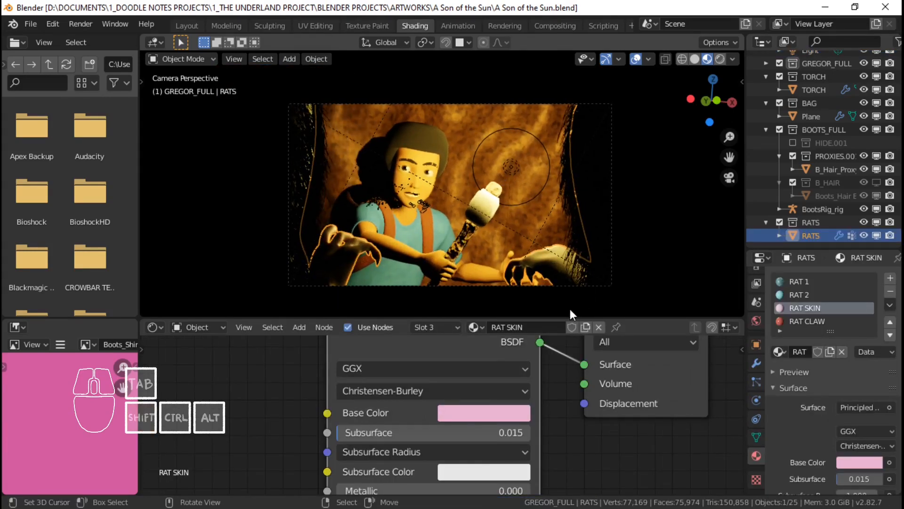
pyautogui.moveTo(565, 321); pyautogui.dragTo(559, 326)
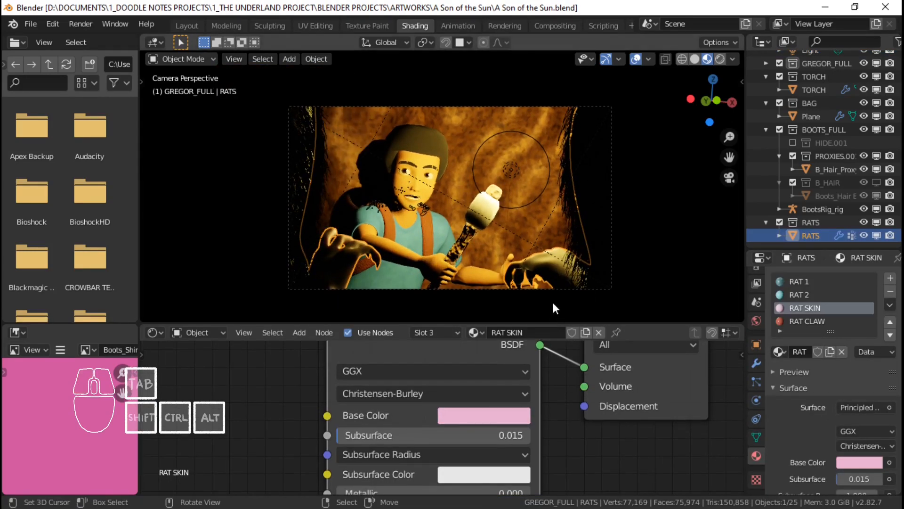
pyautogui.moveTo(524, 233)
pyautogui.keyDown('ctrl'); pyautogui.mouseDown(button='middle')
pyautogui.moveTo(535, 204)
pyautogui.moveTo(531, 225)
pyautogui.mouseUp(button='middle'); pyautogui.keyUp('ctrl')
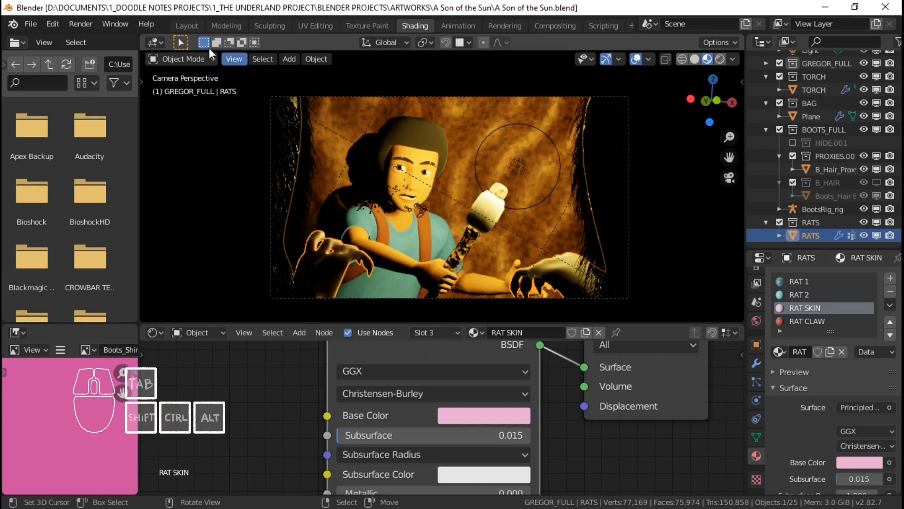
pyautogui.click(504, 25)
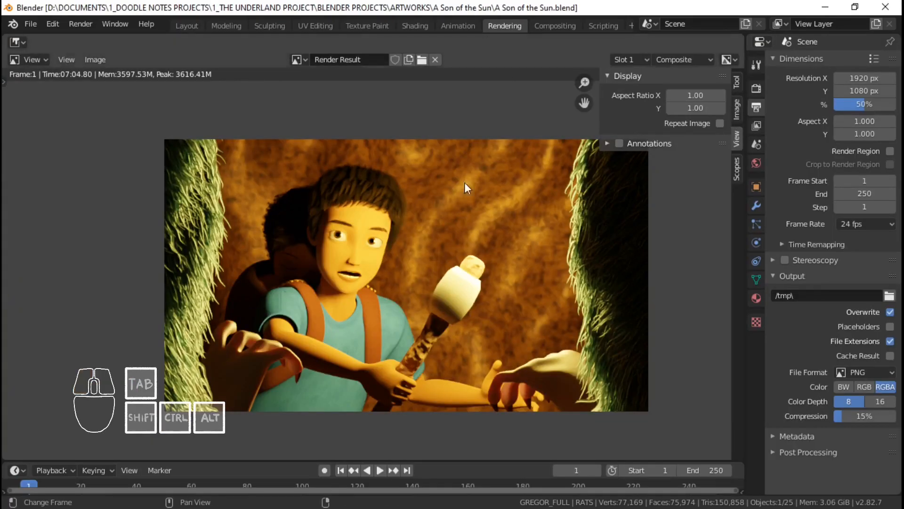
pyautogui.scroll(1, 452, 272)
pyautogui.scroll(-2, 464, 272)
pyautogui.keyDown('shift'); pyautogui.moveTo(487, 263); pyautogui.dragTo(455, 265, button='middle'); pyautogui.keyUp('shift')
pyautogui.scroll(1, 471, 269)
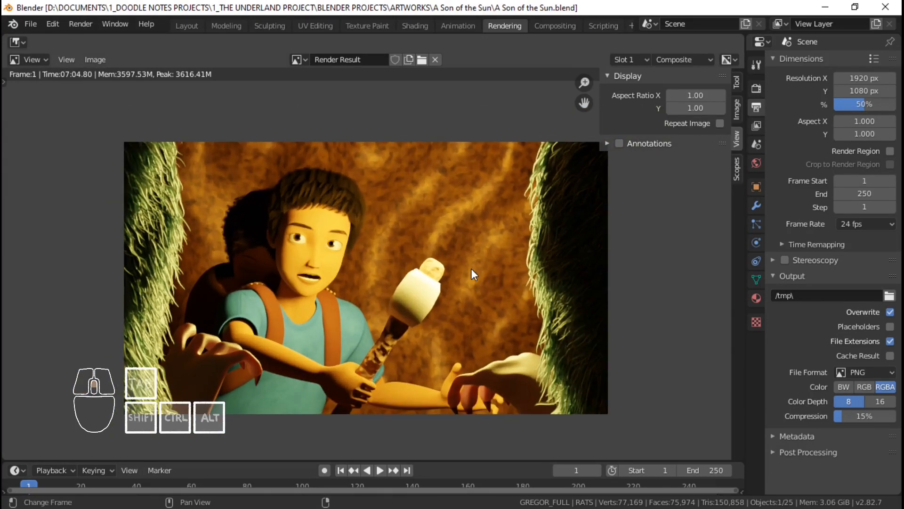
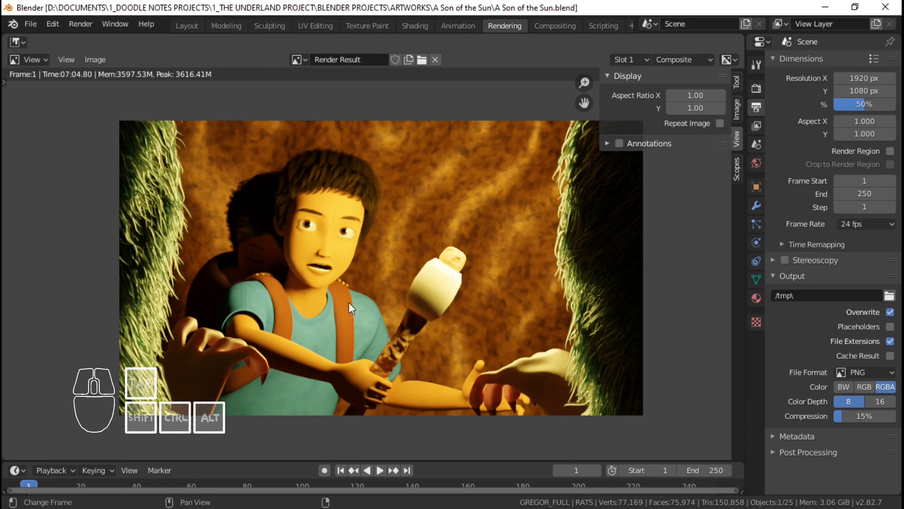
pyautogui.keyDown('ctrl'); pyautogui.moveTo(349, 303); pyautogui.dragTo(328, 304, button='middle'); pyautogui.keyUp('ctrl')
pyautogui.moveTo(339, 365); pyautogui.dragTo(336, 337, button='middle')
pyautogui.keyDown('ctrl'); pyautogui.moveTo(351, 287); pyautogui.dragTo(344, 268, button='middle'); pyautogui.keyUp('ctrl')
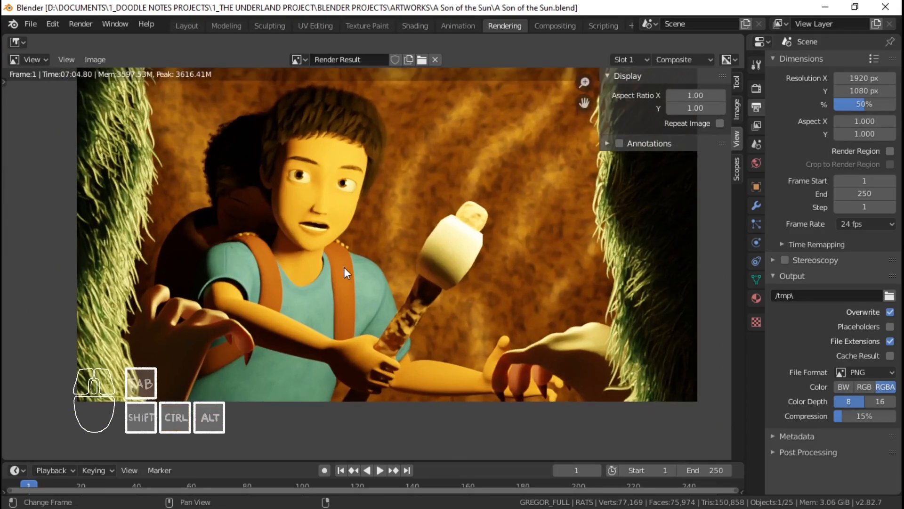
pyautogui.moveTo(433, 247); pyautogui.dragTo(411, 241, button='middle')
pyautogui.moveTo(410, 241)
pyautogui.keyDown('ctrl'); pyautogui.mouseDown(button='middle')
pyautogui.moveTo(438, 263)
pyautogui.moveTo(433, 280)
pyautogui.moveTo(436, 269)
pyautogui.mouseUp(button='middle'); pyautogui.keyUp('ctrl')
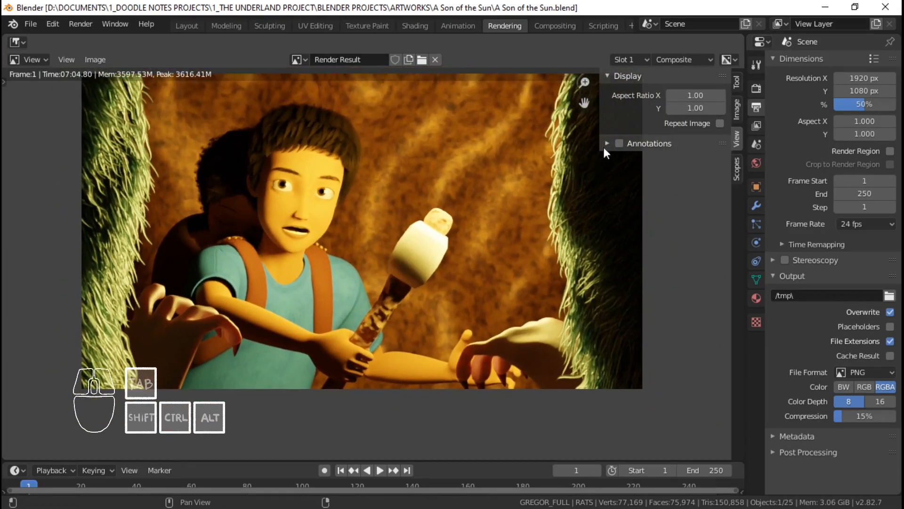
# Step: Enable annotations on the render result, add a new annotation with a yellow-orange note layer, and set its thickness to 10 px
pyautogui.click(607, 145)
pyautogui.click(622, 143)
pyautogui.click(643, 162)
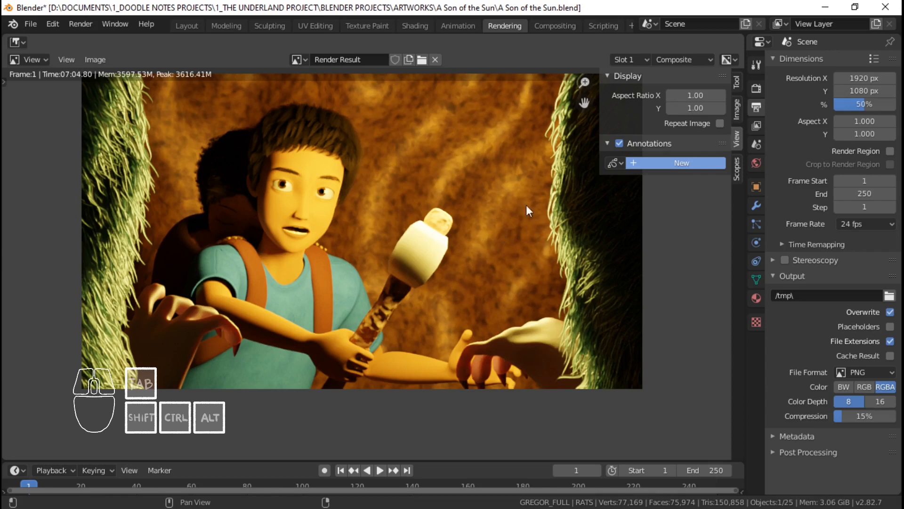
pyautogui.click(616, 184)
pyautogui.click(659, 288)
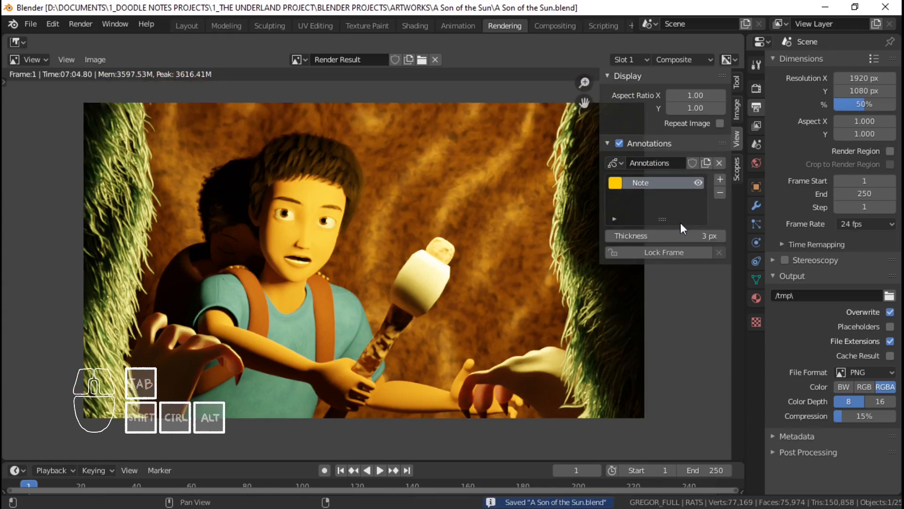
pyautogui.click(677, 236)
pyautogui.write('10')
pyautogui.press('Return')
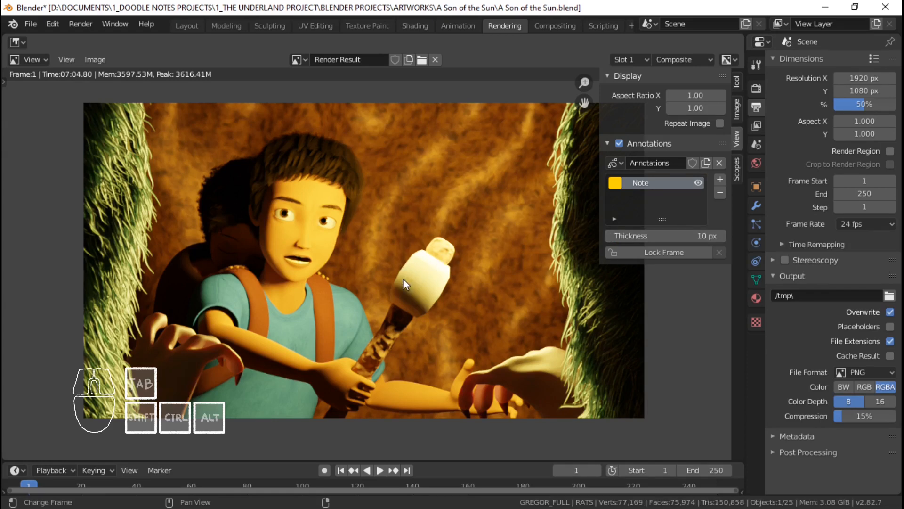
# Step: Sketch a tall flame of layered yellow-orange annotation strokes rising around the torch head on the render
pyautogui.press('d')
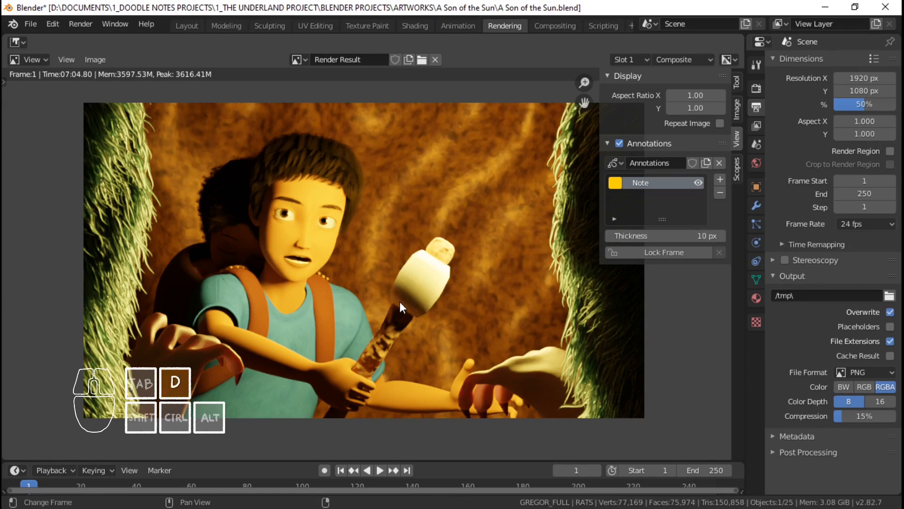
pyautogui.moveTo(401, 304)
pyautogui.mouseDown()
pyautogui.moveTo(380, 255)
pyautogui.moveTo(412, 221)
pyautogui.mouseUp()
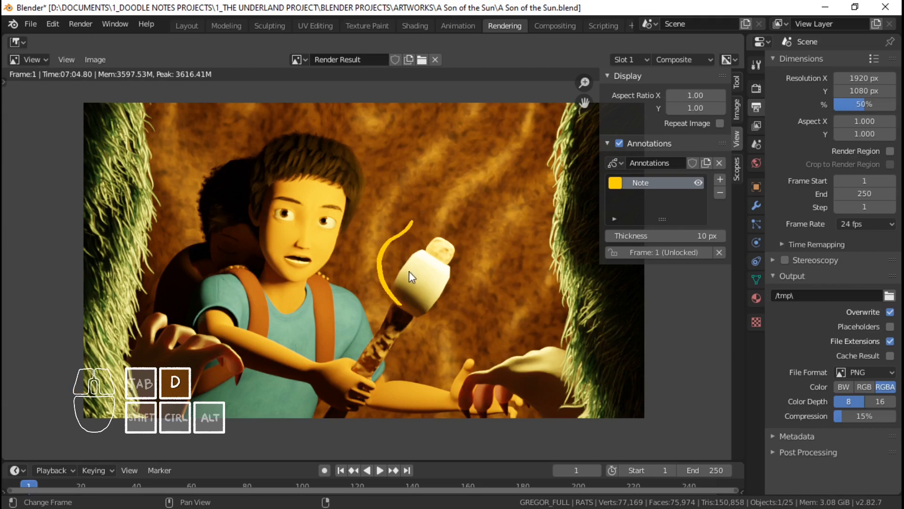
pyautogui.moveTo(401, 272); pyautogui.dragTo(421, 201)
pyautogui.moveTo(425, 250); pyautogui.dragTo(424, 163)
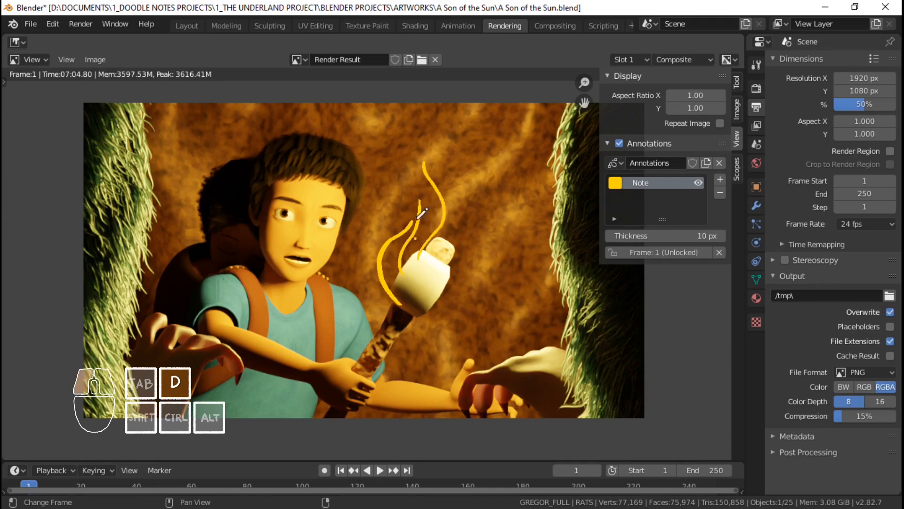
pyautogui.moveTo(417, 219); pyautogui.dragTo(450, 172)
pyautogui.moveTo(436, 138); pyautogui.dragTo(455, 182)
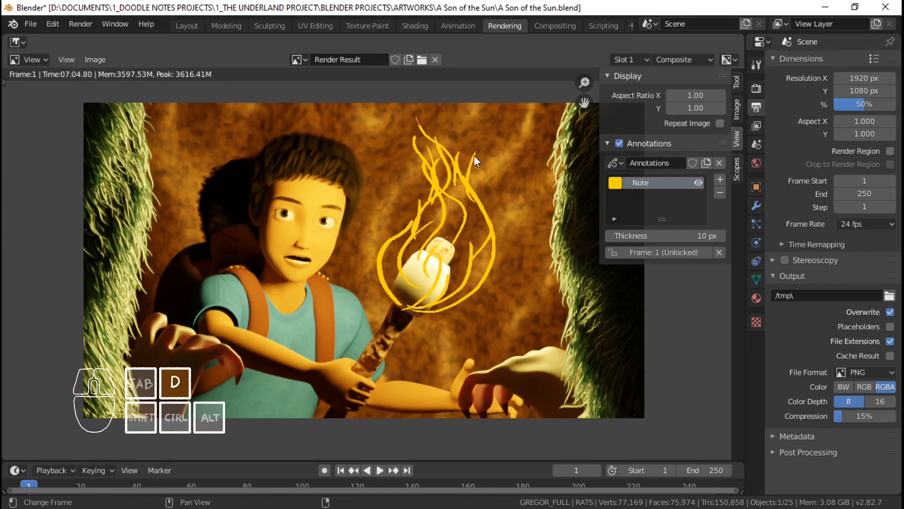
pyautogui.moveTo(455, 181)
pyautogui.mouseDown()
pyautogui.moveTo(450, 127)
pyautogui.moveTo(435, 109)
pyautogui.mouseUp()
pyautogui.moveTo(469, 268)
pyautogui.mouseDown()
pyautogui.moveTo(409, 319)
pyautogui.moveTo(488, 282)
pyautogui.mouseUp()
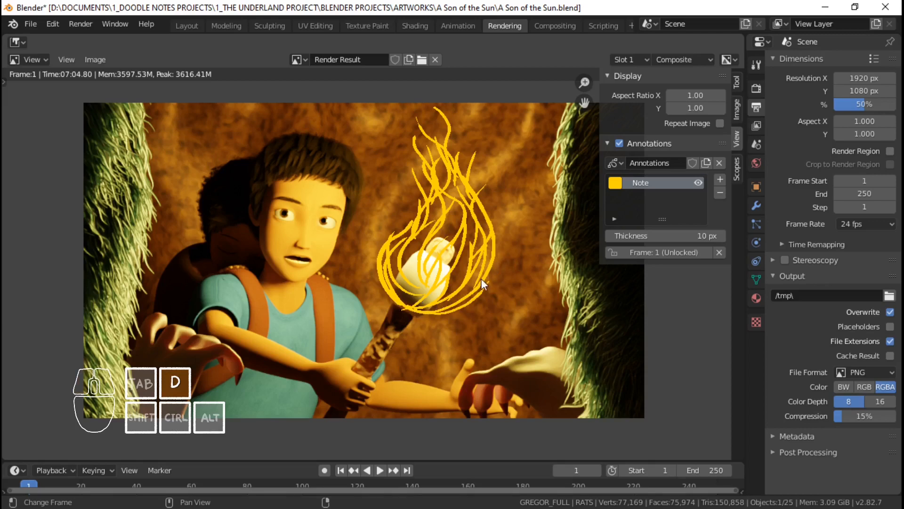
pyautogui.moveTo(412, 276); pyautogui.dragTo(455, 181)
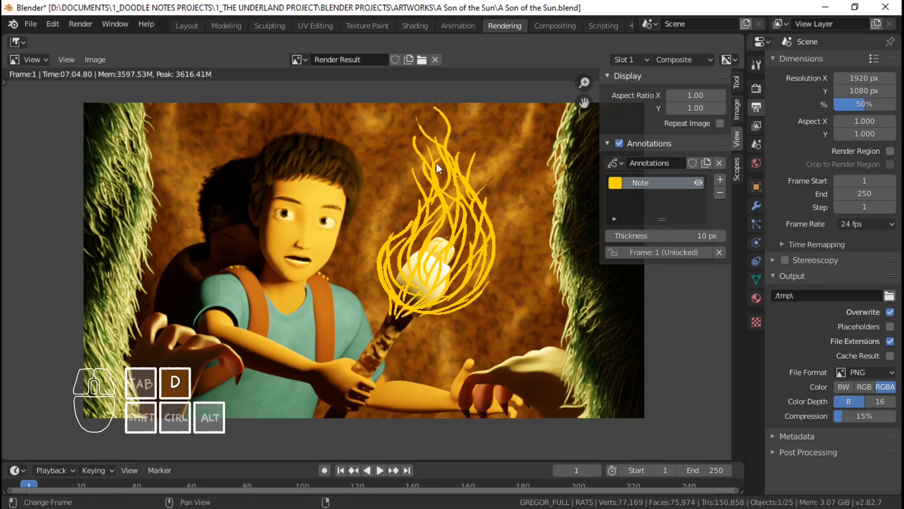
pyautogui.moveTo(483, 230); pyautogui.dragTo(476, 131)
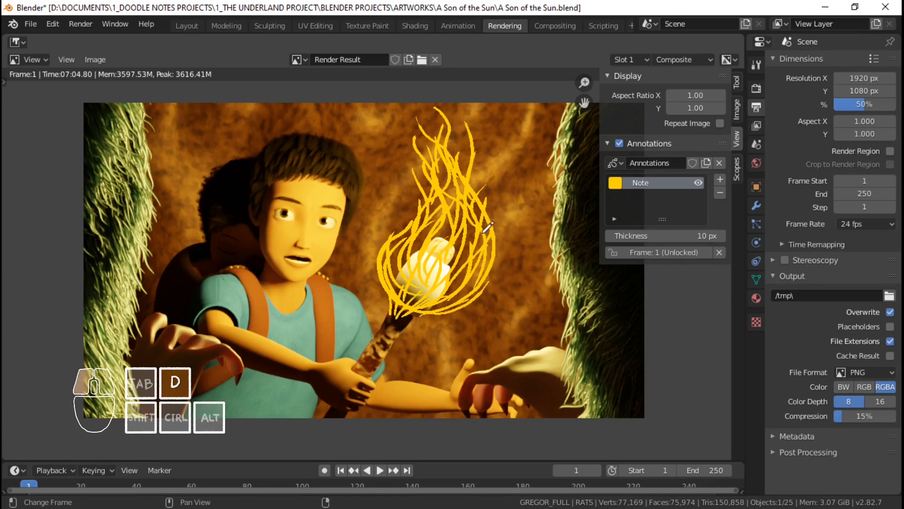
pyautogui.press('n')
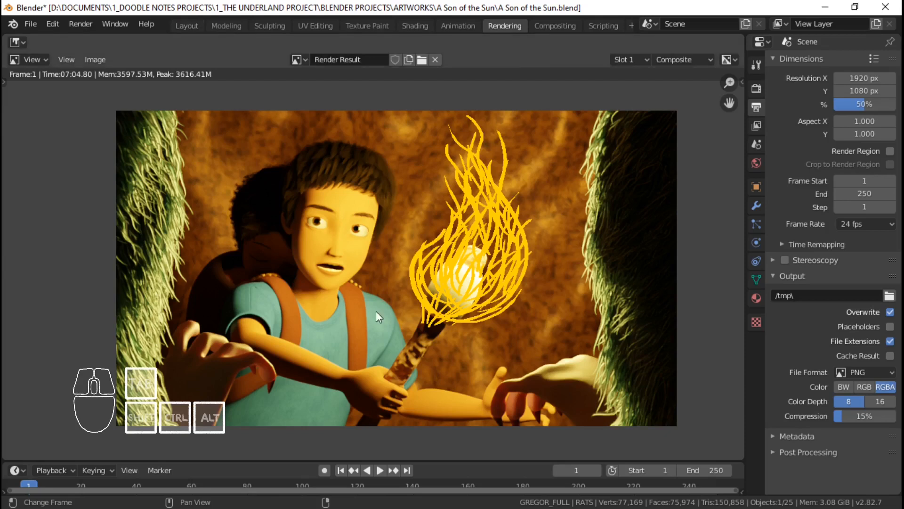
# Step: Examine the annotated render up close, checking the character's face, both hands and the sketched torch flame
pyautogui.moveTo(376, 312); pyautogui.dragTo(400, 281, button='middle')
pyautogui.scroll(1, 399, 356)
pyautogui.moveTo(558, 388); pyautogui.dragTo(453, 319, button='middle')
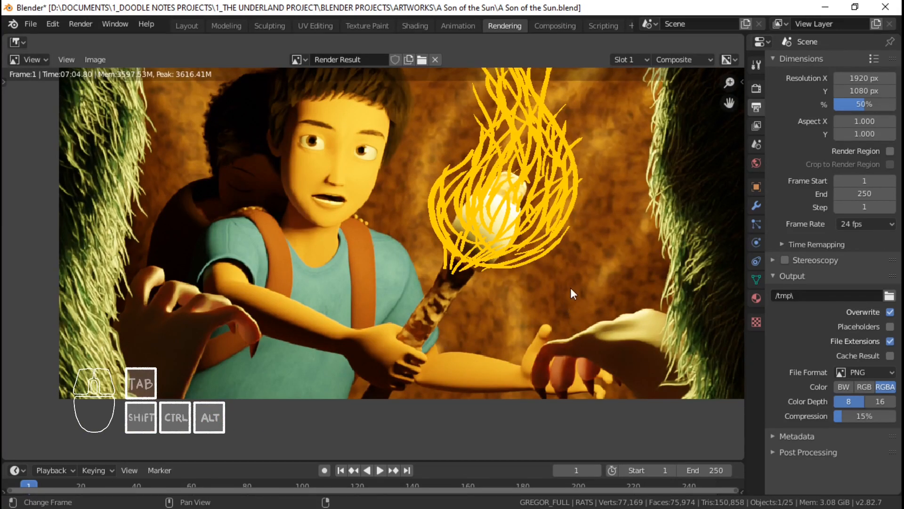
pyautogui.moveTo(395, 378); pyautogui.dragTo(424, 354, button='middle')
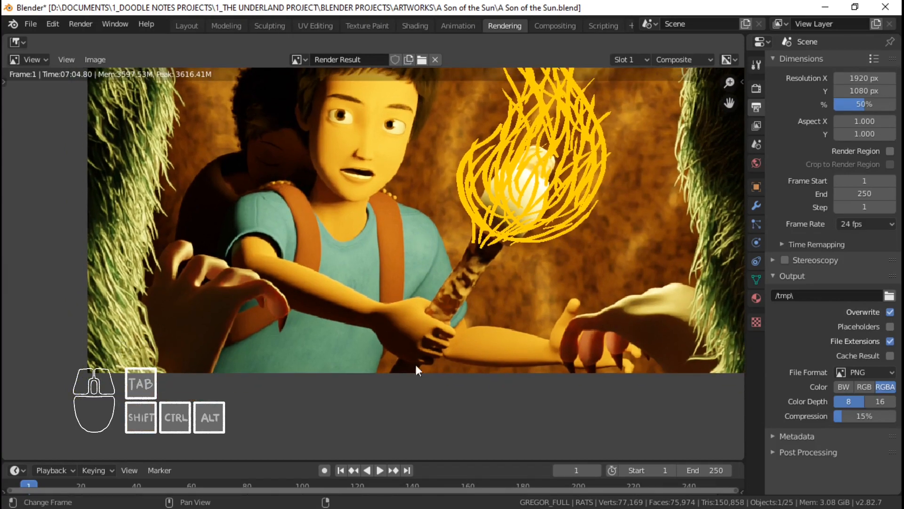
pyautogui.scroll(1, 433, 364)
pyautogui.keyDown('shift'); pyautogui.scroll(-2, 412, 332); pyautogui.keyUp('shift')
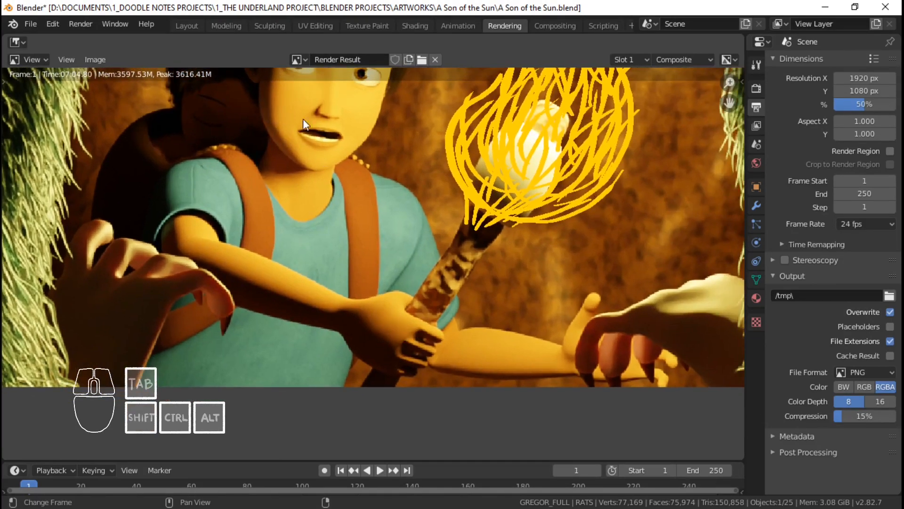
pyautogui.scroll(-2, 307, 169)
pyautogui.scroll(2, 307, 168)
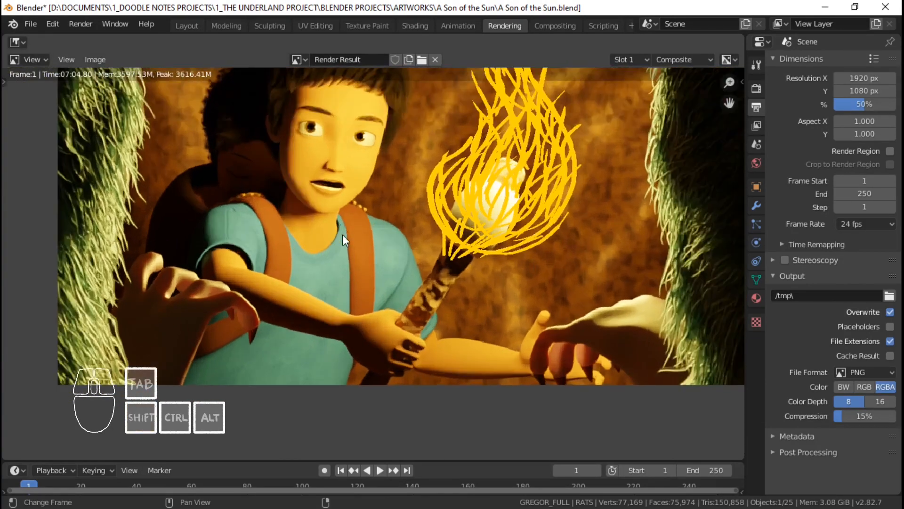
# Step: In the Layout workspace, enter Pose Mode on the character's rig and raise and rotate his free left hand clear of the rat's paw
pyautogui.click(187, 26)
pyautogui.scroll(3, 427, 284)
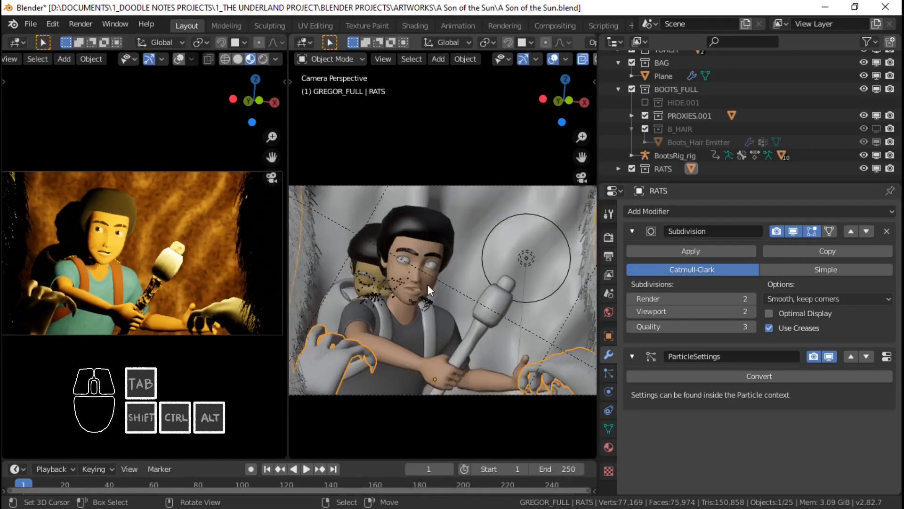
pyautogui.scroll(2, 430, 276)
pyautogui.hotkey('ctrl', 'space')
pyautogui.hotkey('ctrl', 'Tab')
pyautogui.press('g')
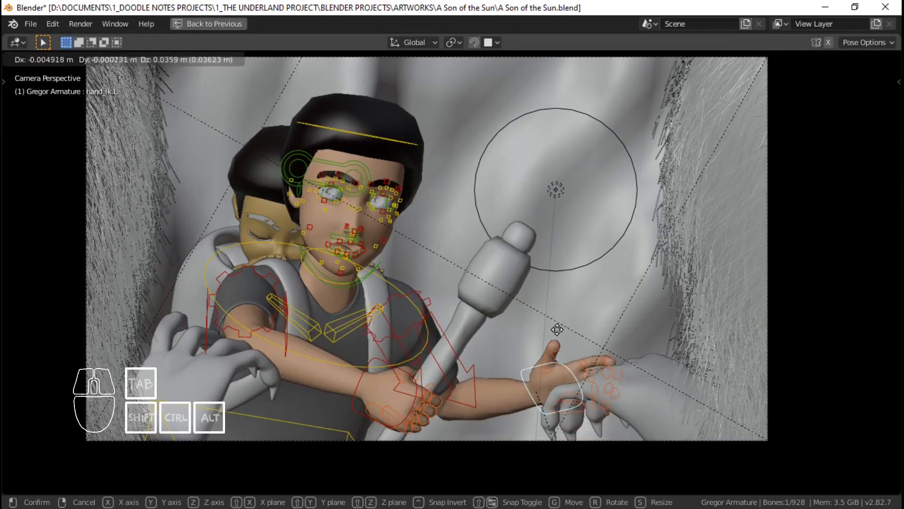
pyautogui.click(620, 347)
pyautogui.press('r')
pyautogui.click(617, 352)
pyautogui.press('g')
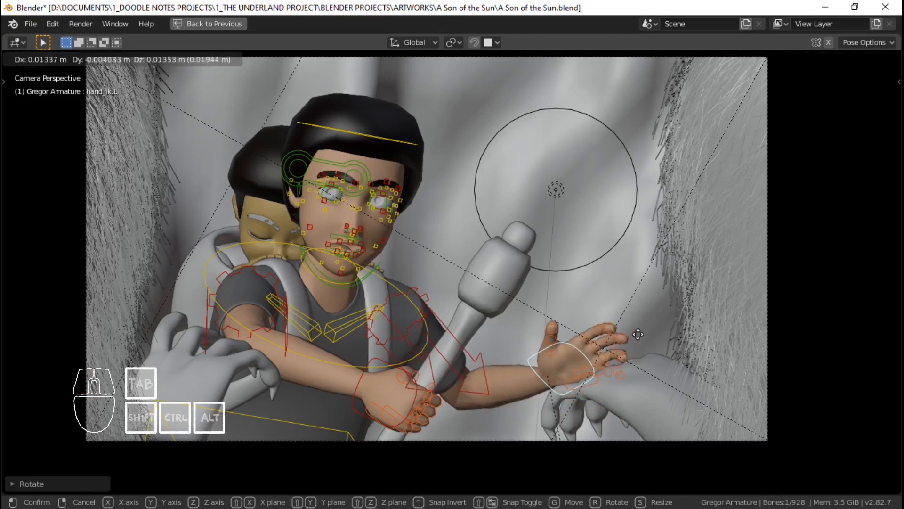
pyautogui.press('r')
pyautogui.press('r')
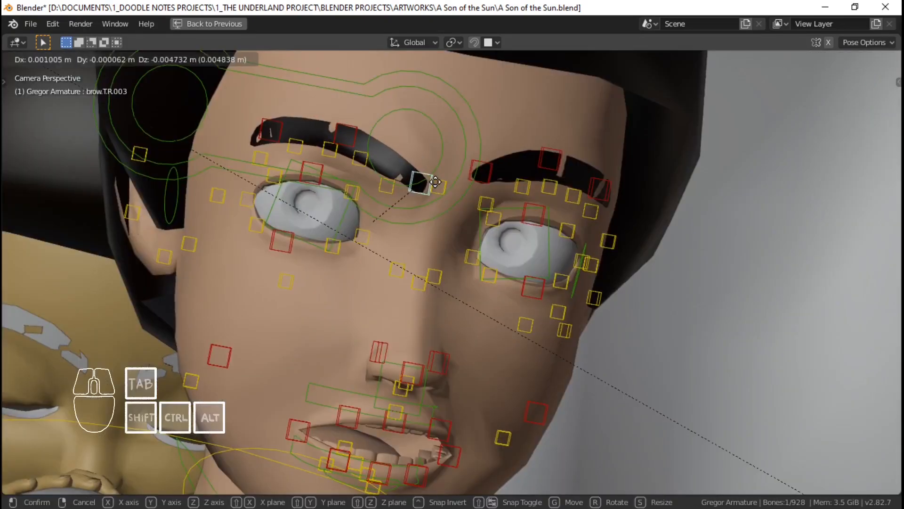
# Step: Lower the inner ends of the character's eyebrows with their face controls
pyautogui.click(435, 182)
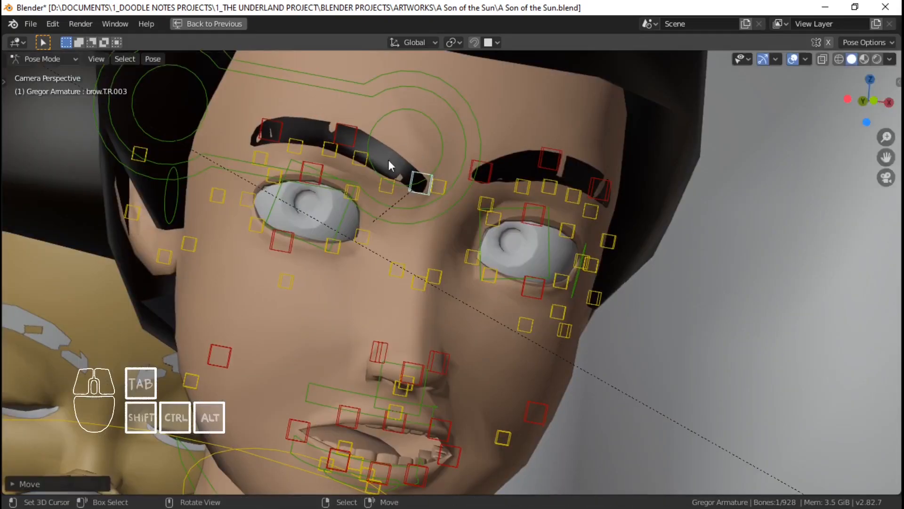
pyautogui.press('g')
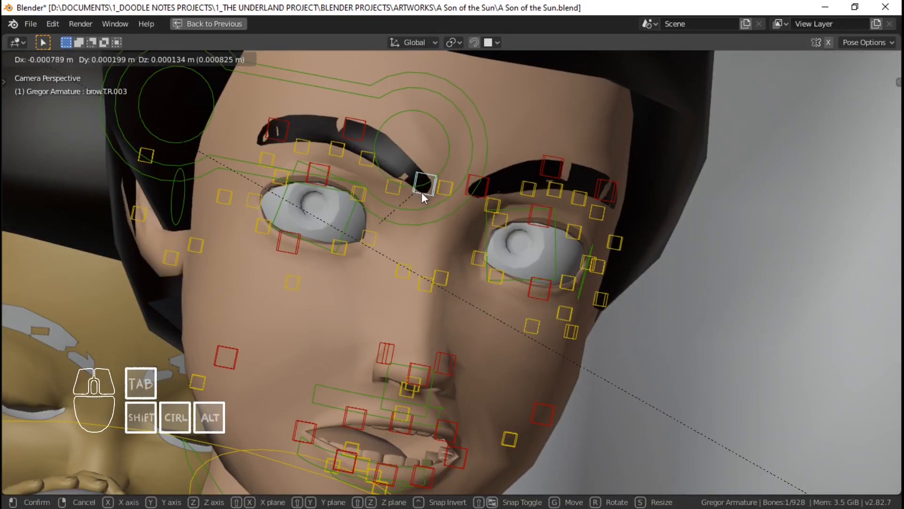
pyautogui.click(422, 193)
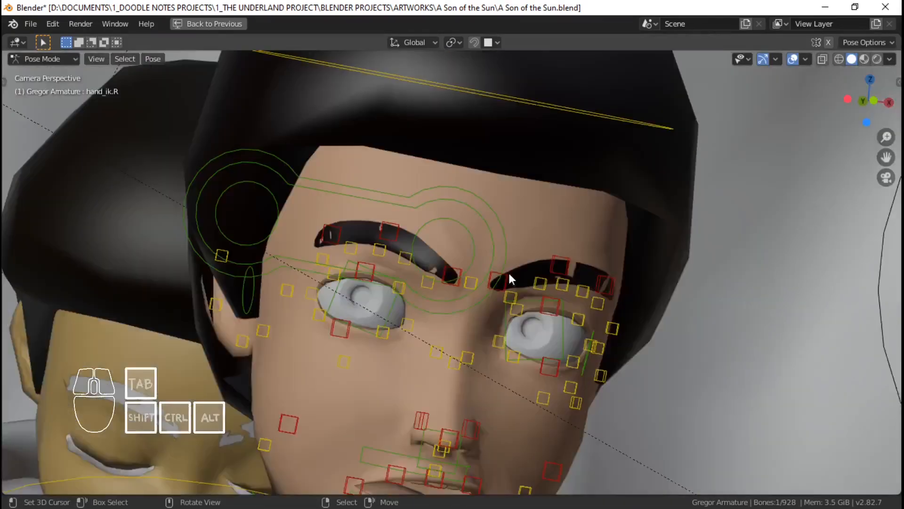
# Step: Try rotating the right hand's middle finger bones on the torch handle about the X and Z axes
pyautogui.scroll(-5, 508, 271)
pyautogui.keyDown('shift'); pyautogui.moveTo(494, 350); pyautogui.dragTo(521, 340, button='middle'); pyautogui.keyUp('shift')
pyautogui.scroll(5, 522, 340)
pyautogui.click(517, 255)
pyautogui.scroll(6, 527, 276)
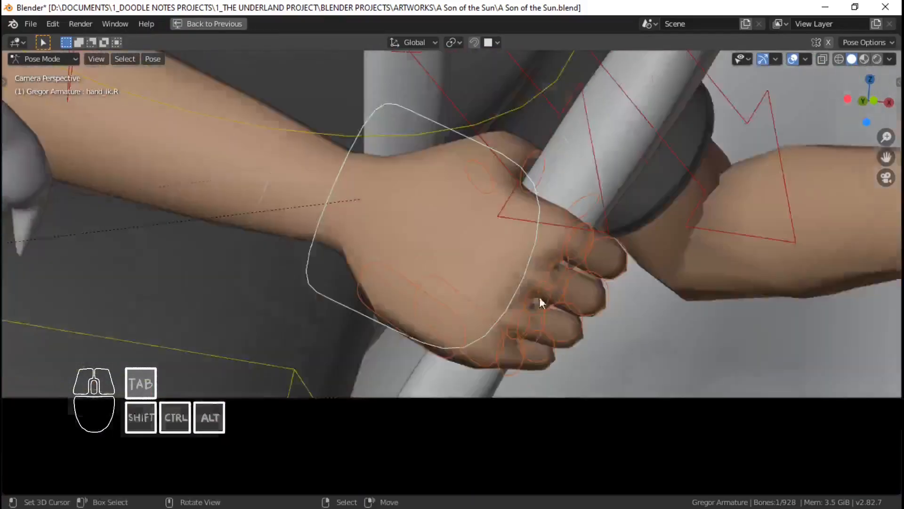
pyautogui.click(641, 277)
pyautogui.keyDown('ctrl'); pyautogui.scroll(-2, 669, 336); pyautogui.keyUp('ctrl')
pyautogui.press('r')
pyautogui.press('x')
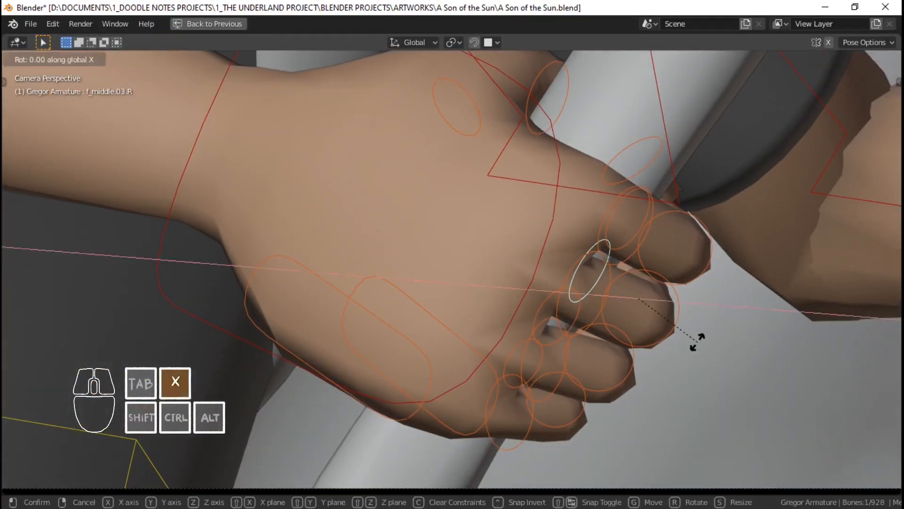
pyautogui.press('Escape')
pyautogui.press('r')
pyautogui.press('x')
pyautogui.press('x')
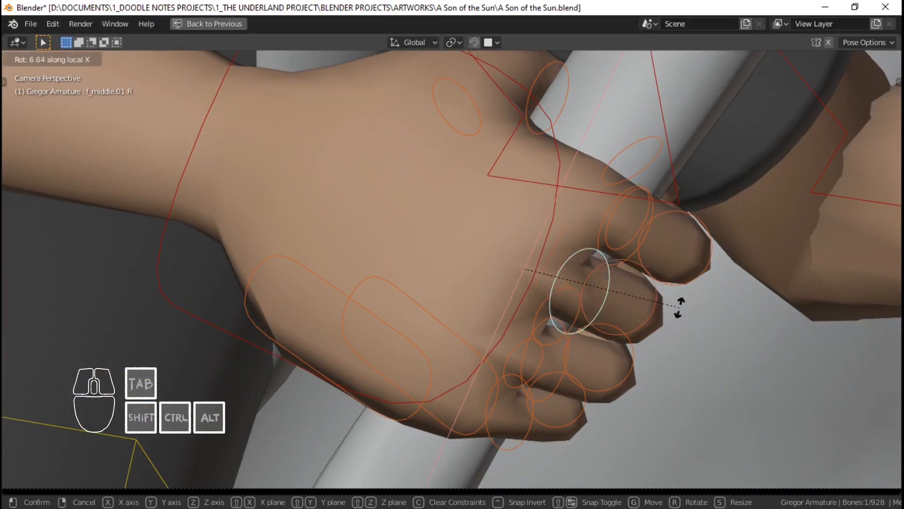
pyautogui.rightClick(680, 307)
pyautogui.press('r')
pyautogui.press('z')
pyautogui.press('z')
pyautogui.rightClick(669, 302)
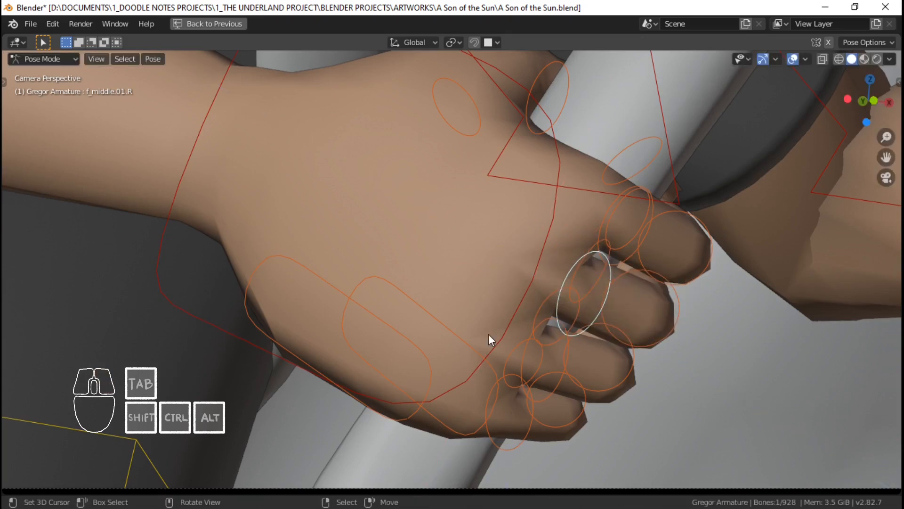
# Step: Rotate the right hand's middle finger about its local Z axis to tighten the grip, and select the index finger
pyautogui.rightClick(460, 331)
pyautogui.press('r')
pyautogui.press('z')
pyautogui.press('z')
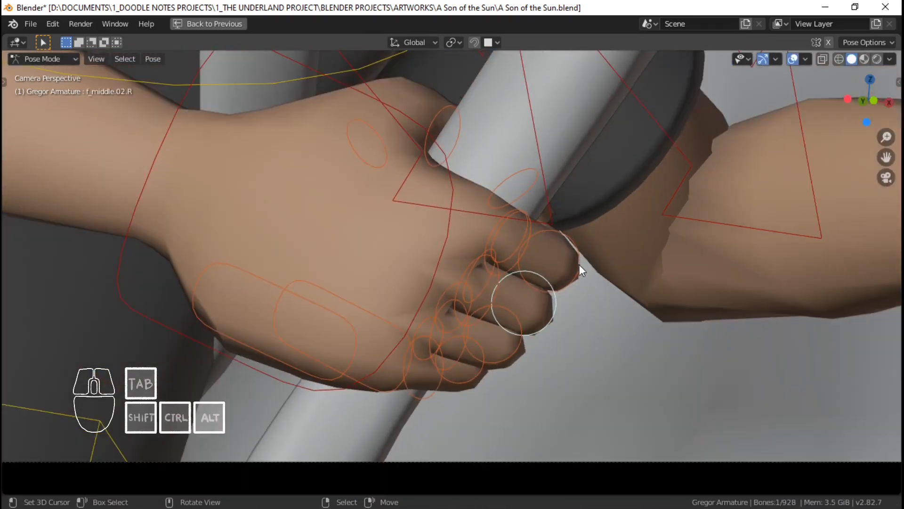
pyautogui.rightClick(579, 264)
pyautogui.scroll(-5, 579, 264)
pyautogui.keyDown('shift'); pyautogui.moveTo(545, 204); pyautogui.dragTo(551, 207, button='middle'); pyautogui.keyUp('shift')
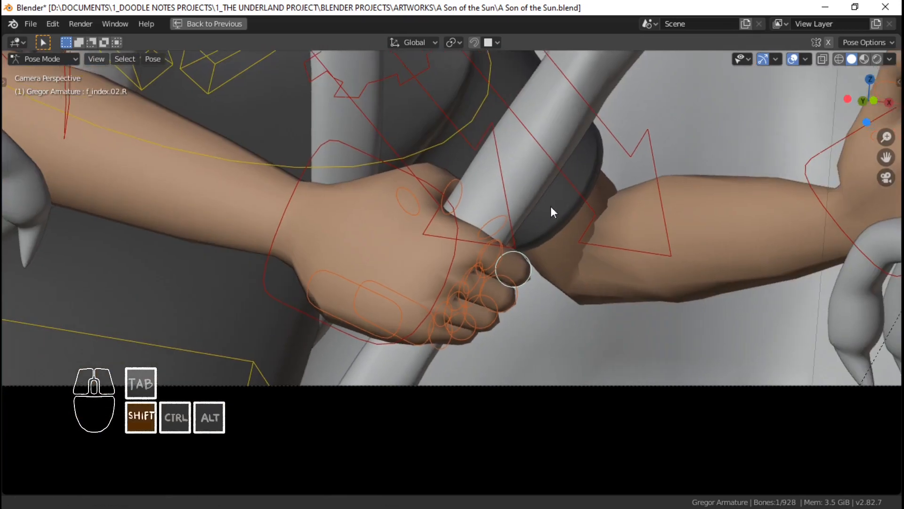
# Step: Reposition the character's right hand control on the torch handle and rotate it by about -7.45°
pyautogui.scroll(-3, 415, 318)
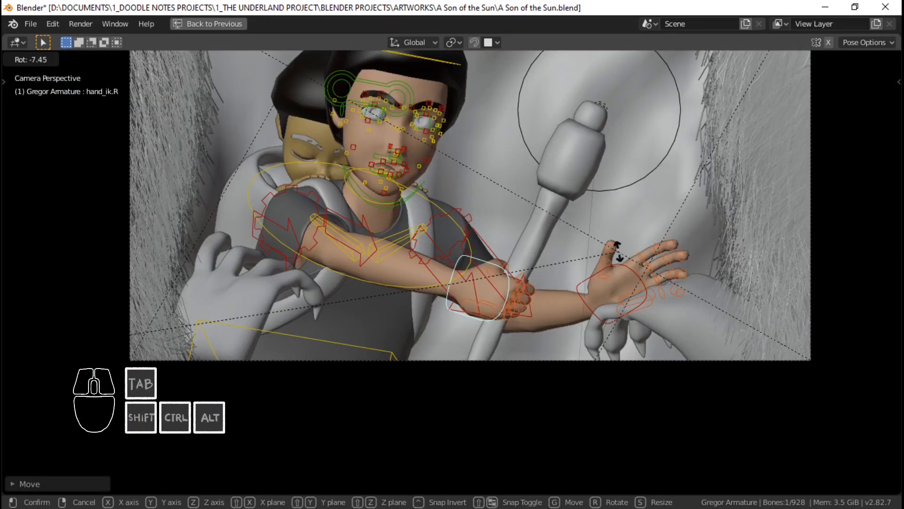
pyautogui.click(618, 251)
pyautogui.scroll(-2, 558, 242)
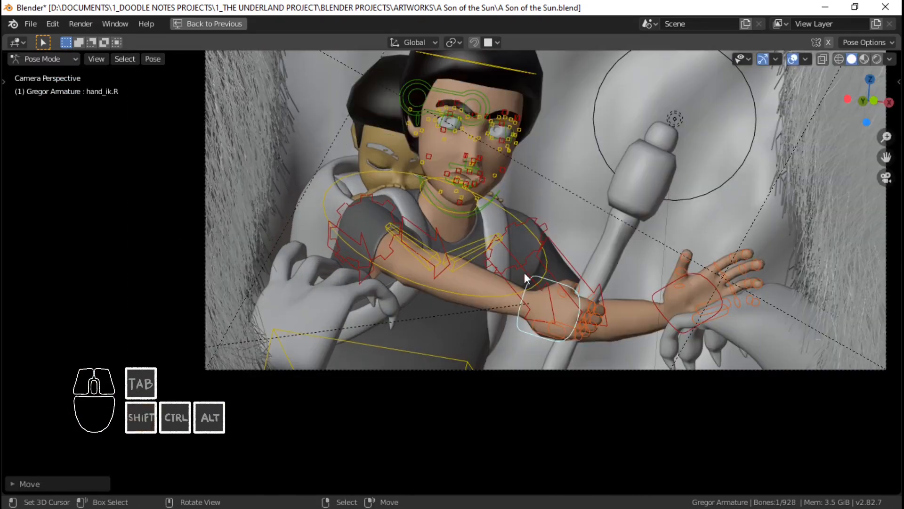
# Step: Display the rig's Clothes layer controls for adjusting the character's outfit
pyautogui.scroll(1, 525, 272)
pyautogui.keyDown('shift'); pyautogui.moveTo(447, 285); pyautogui.dragTo(514, 283, button='middle'); pyautogui.keyUp('shift')
pyautogui.moveTo(514, 283); pyautogui.dragTo(521, 288, button='middle')
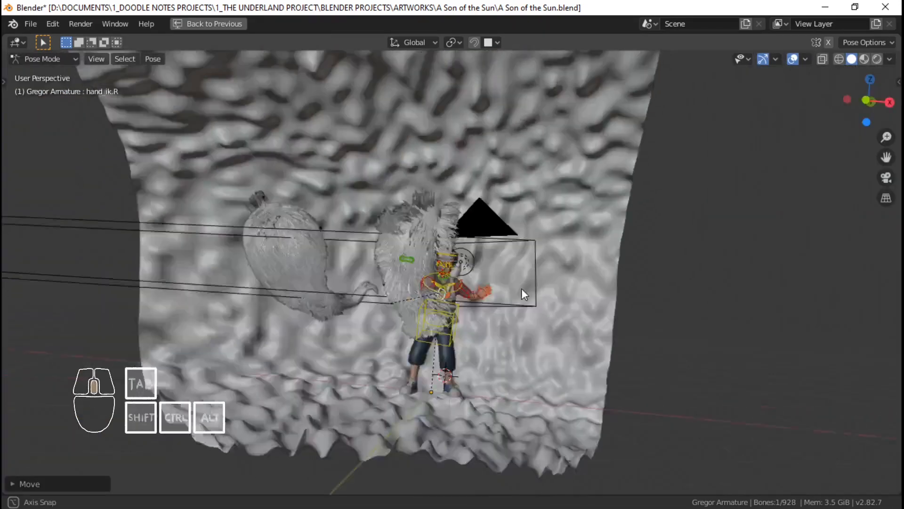
pyautogui.scroll(2, 521, 288)
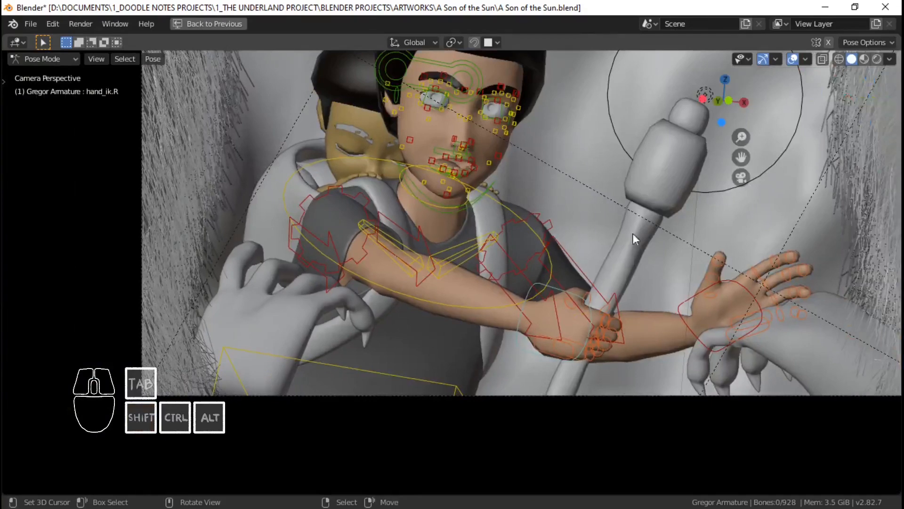
pyautogui.press('n')
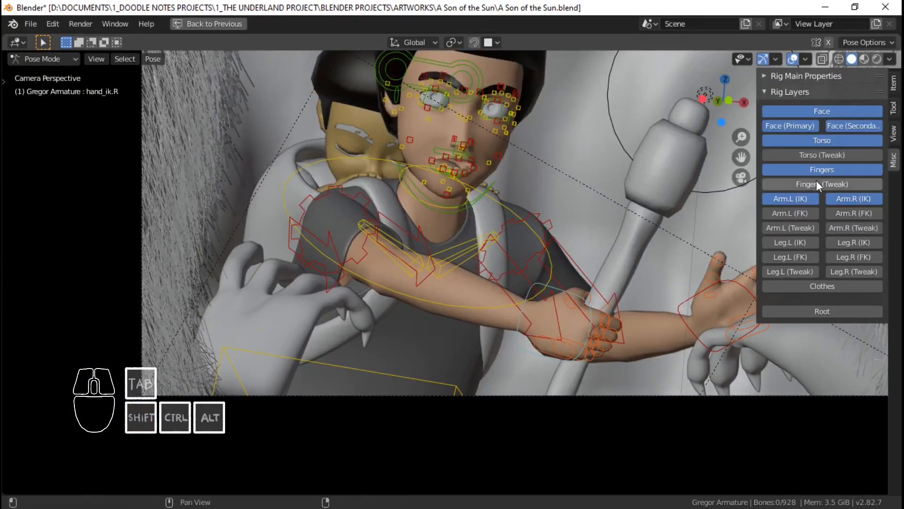
pyautogui.click(805, 285)
pyautogui.press('n')
# Step: Move the shirt's right sleeve controls so the sleeve opening fits around the raised arm
pyautogui.moveTo(560, 286); pyautogui.dragTo(510, 240, button='middle')
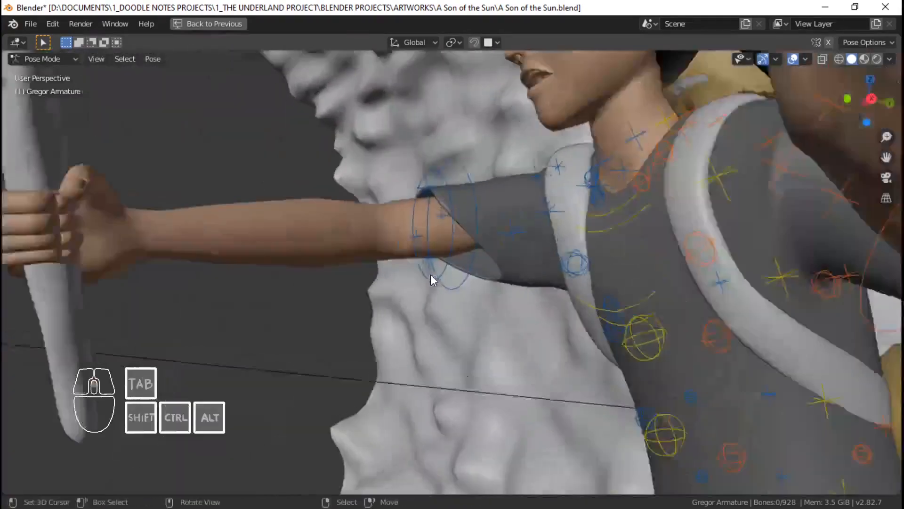
pyautogui.click(481, 165)
pyautogui.moveTo(482, 165); pyautogui.dragTo(521, 240, button='middle')
pyautogui.press('g')
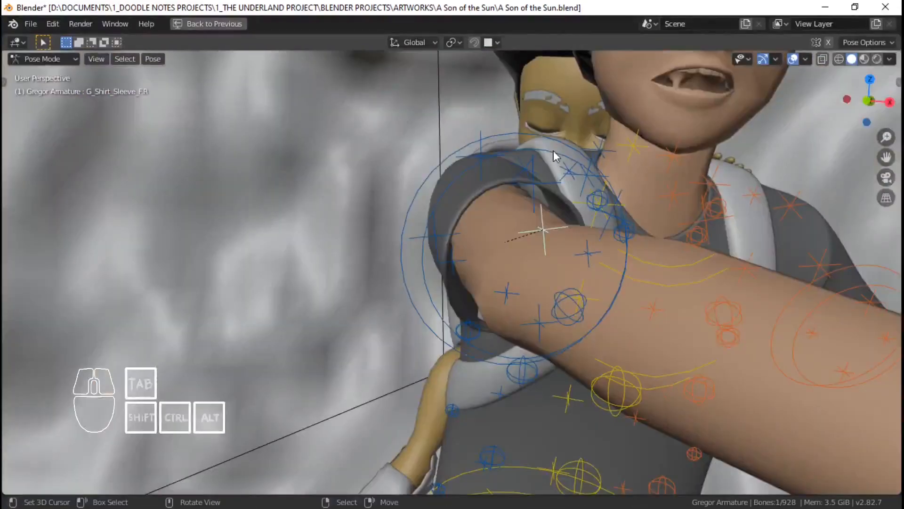
pyautogui.press('g')
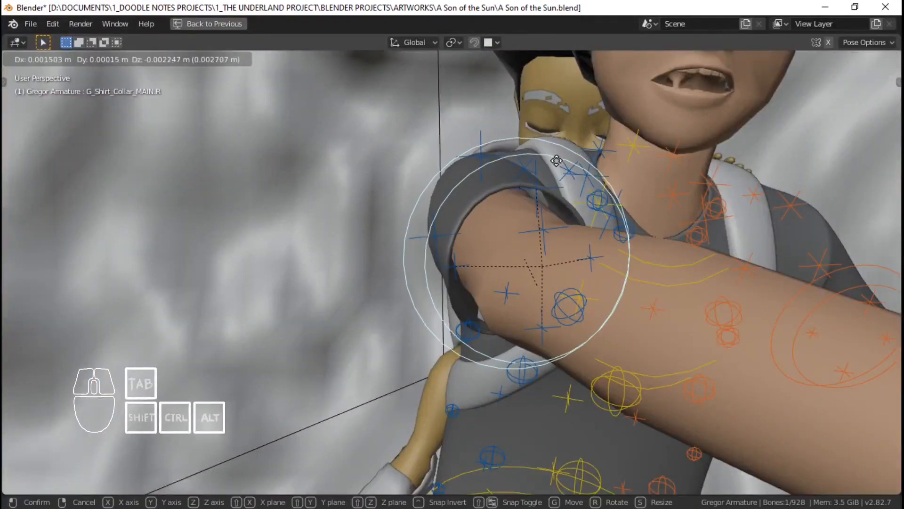
pyautogui.click(562, 163)
pyautogui.moveTo(563, 163); pyautogui.dragTo(541, 175, button='middle')
pyautogui.press('g')
pyautogui.click(533, 189)
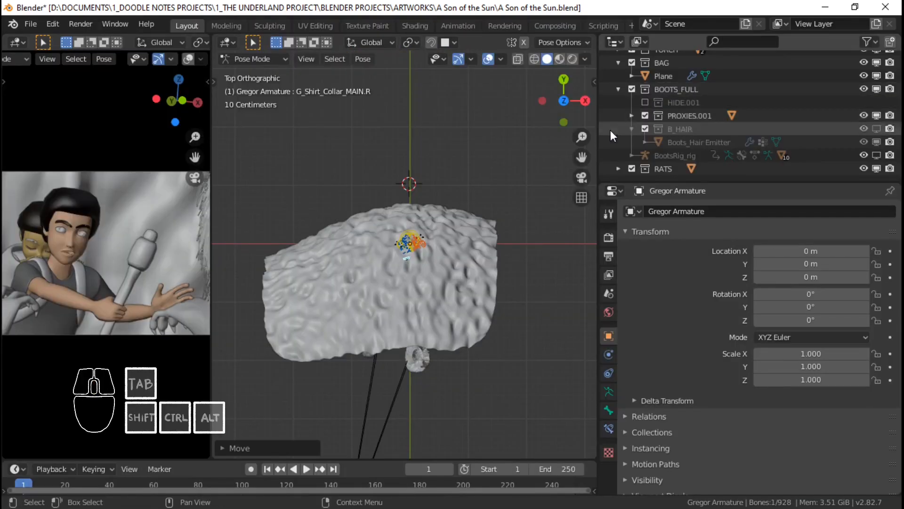
# Step: Move the cave mesh into a new collection named CAVE BG and hide that collection in the viewport
pyautogui.hotkey('ctrl', 'Tab')
pyautogui.rightClick(457, 256)
pyautogui.press('m')
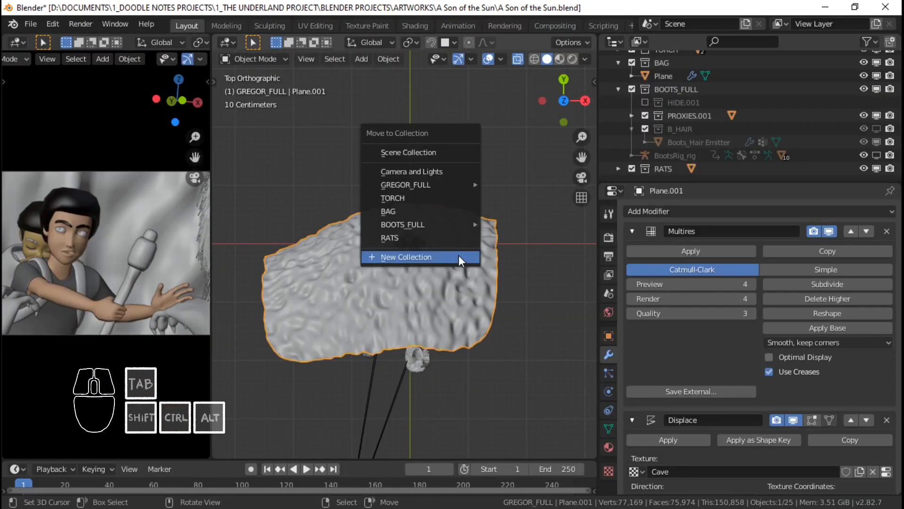
pyautogui.click(459, 255)
pyautogui.write('CAVE BG')
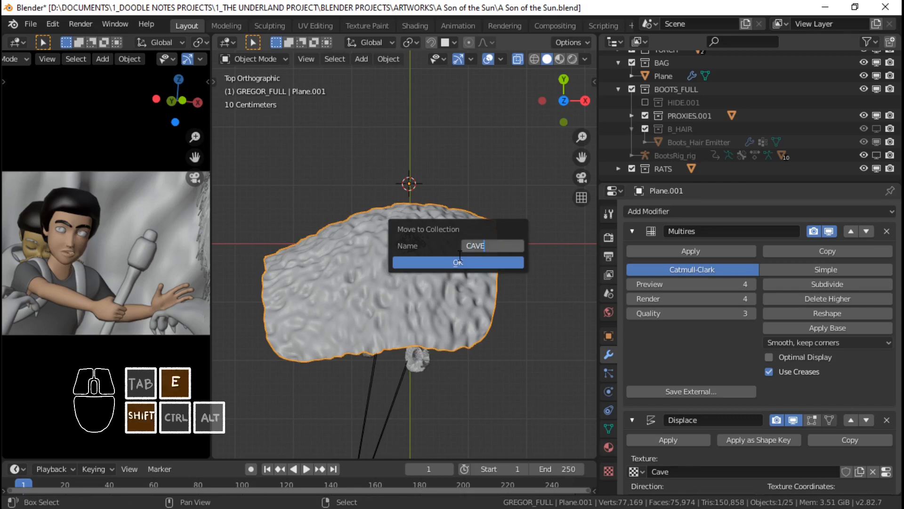
pyautogui.press('Return')
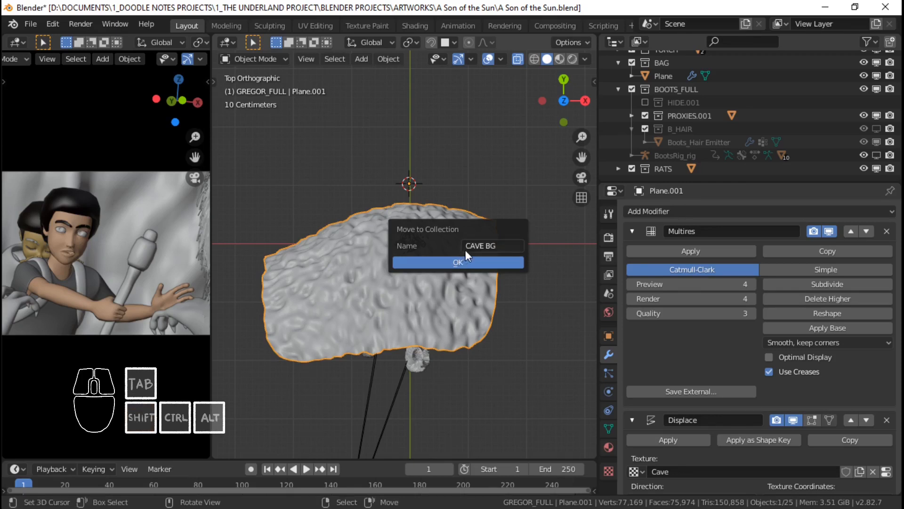
pyautogui.click(459, 259)
pyautogui.click(876, 155)
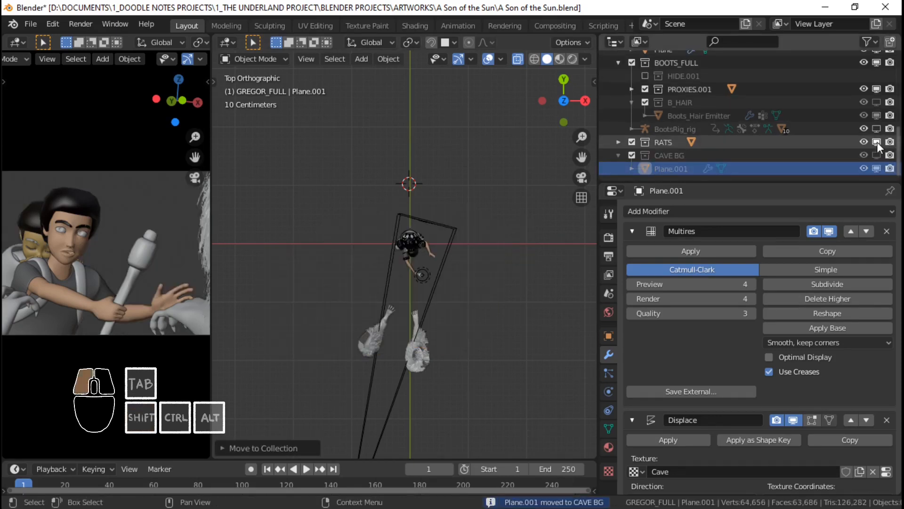
# Step: Show the RATS collection in the viewports and look through the scene camera in the main viewport
pyautogui.scroll(4, 373, 291)
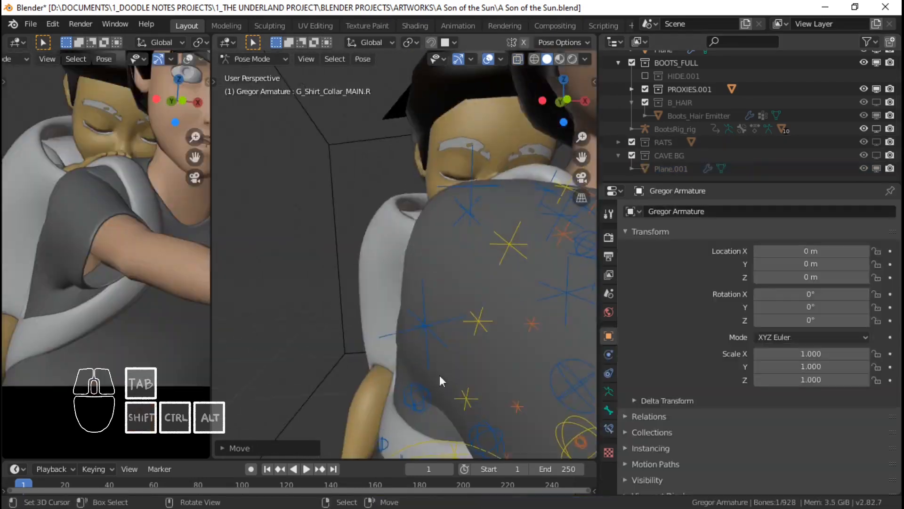
pyautogui.moveTo(439, 376); pyautogui.dragTo(400, 280, button='middle')
pyautogui.scroll(-5, 79, 245)
pyautogui.click(877, 142)
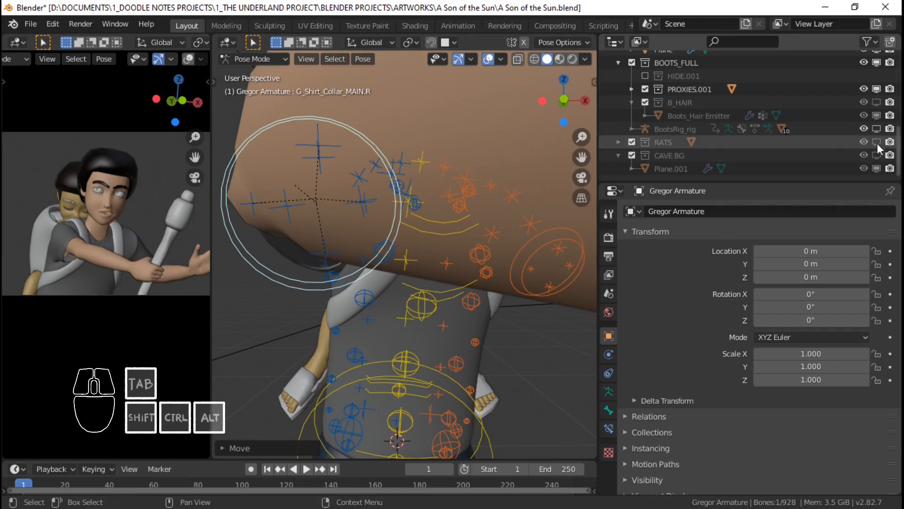
pyautogui.scroll(-3, 146, 262)
pyautogui.scroll(3, 142, 258)
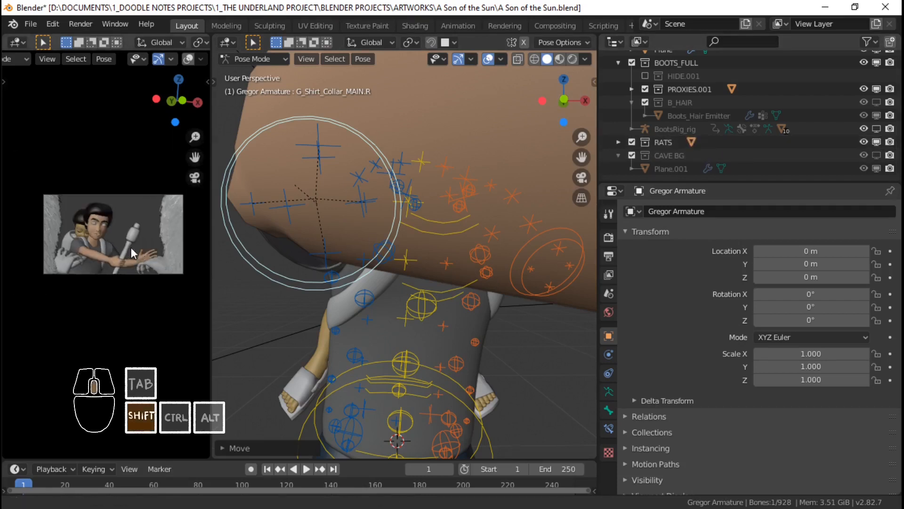
pyautogui.scroll(1, 132, 249)
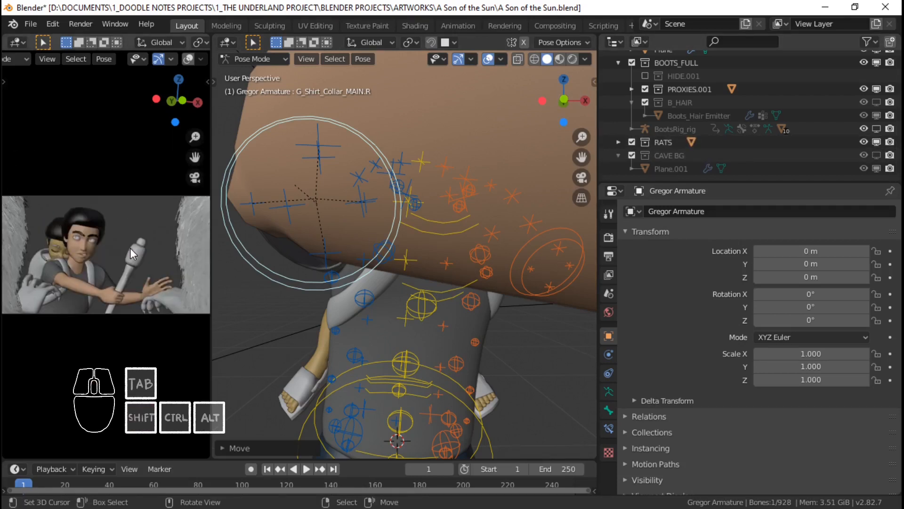
pyautogui.press('KP_0')
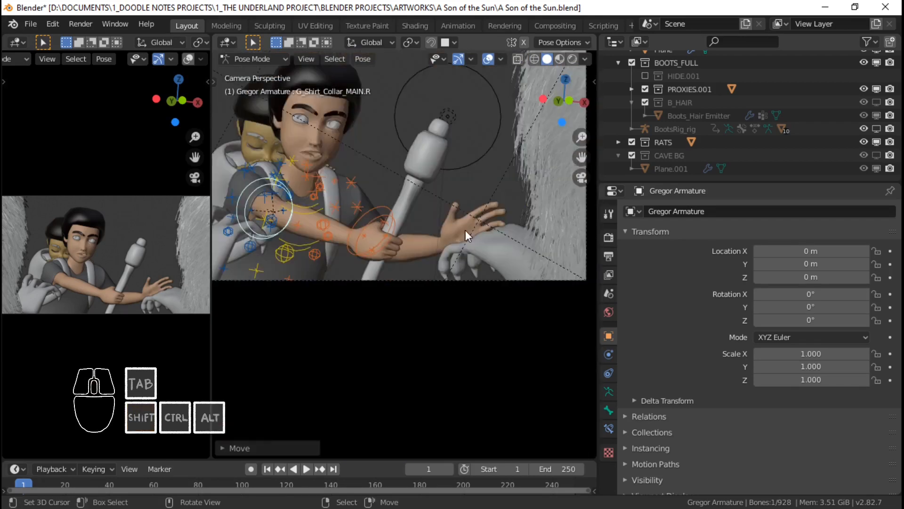
# Step: Reposition the character's left hand control hand_ik.L and adjust its rotation from the top view
pyautogui.press('n')
pyautogui.press('n')
pyautogui.click(369, 238)
pyautogui.press('g')
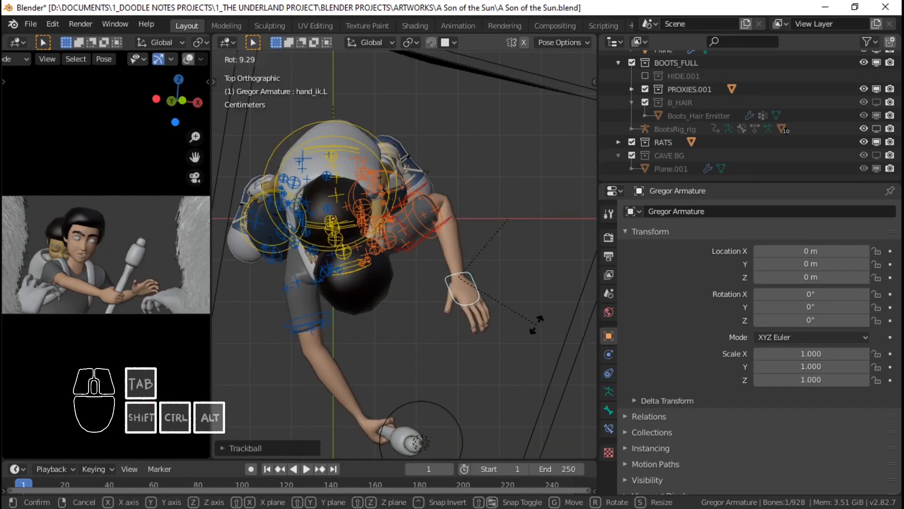
pyautogui.click(536, 325)
pyautogui.press('r')
pyautogui.click(466, 314)
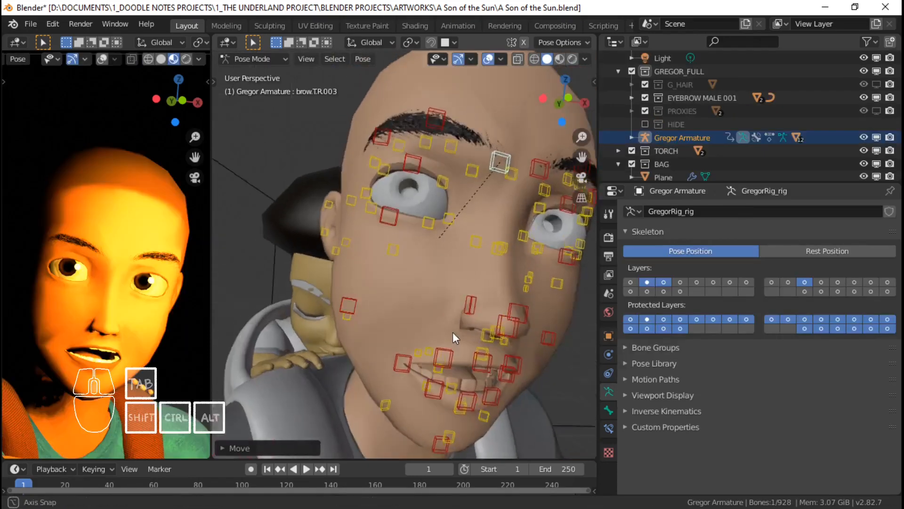
# Step: Move the face rig's upper lip control on the right side of the mouth to refine the expression
pyautogui.moveTo(454, 332); pyautogui.dragTo(450, 341, button='middle')
pyautogui.scroll(1, 450, 341)
pyautogui.keyDown('shift'); pyautogui.moveTo(450, 341); pyautogui.dragTo(446, 350, button='middle'); pyautogui.keyUp('shift')
pyautogui.scroll(2, 446, 351)
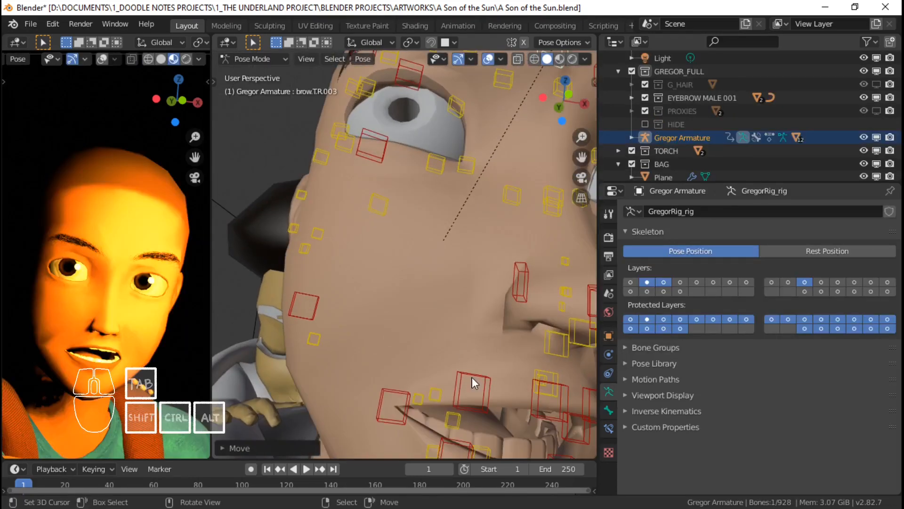
pyautogui.rightClick(473, 378)
pyautogui.keyDown('shift'); pyautogui.moveTo(492, 394); pyautogui.dragTo(476, 335, button='middle'); pyautogui.keyUp('shift')
pyautogui.press('g')
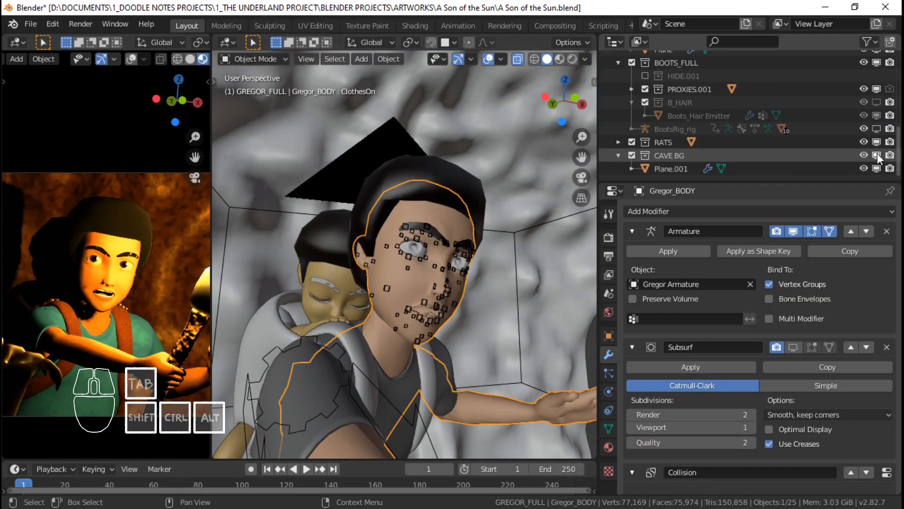
# Step: In the Shading workspace, try 0.1 and settle on 0.085 for the Multiply node value of the BAG_Straps material
pyautogui.scroll(-3, 499, 212)
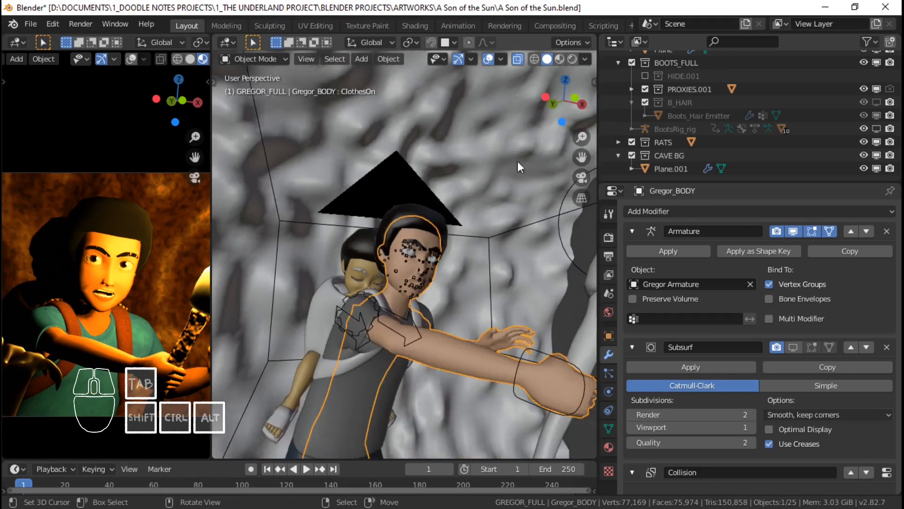
pyautogui.click(414, 26)
pyautogui.scroll(3, 470, 171)
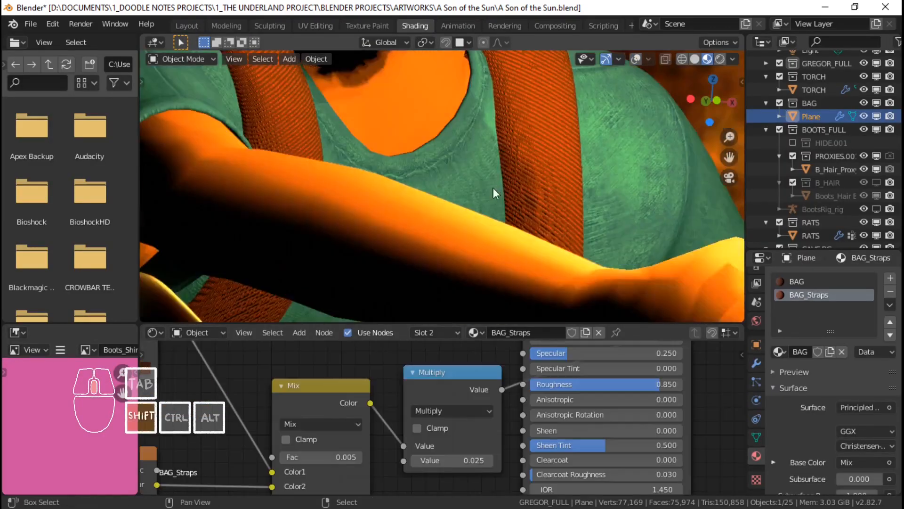
pyautogui.scroll(3, 499, 198)
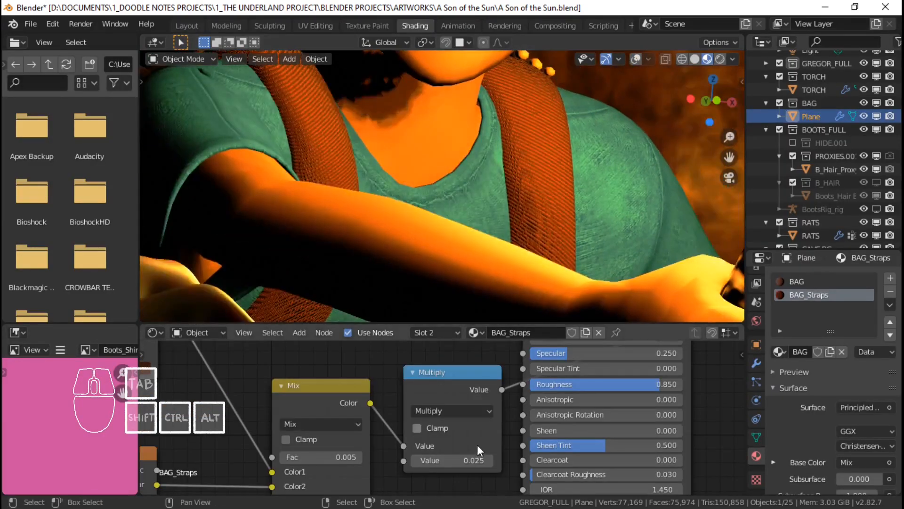
pyautogui.click(471, 460)
pyautogui.write('0.1')
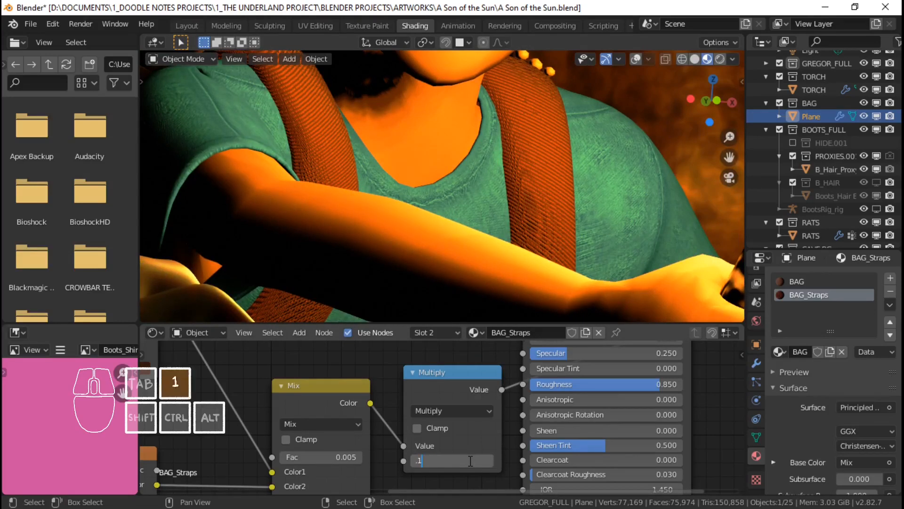
pyautogui.press('Return')
pyautogui.click(463, 461)
pyautogui.write('.08')
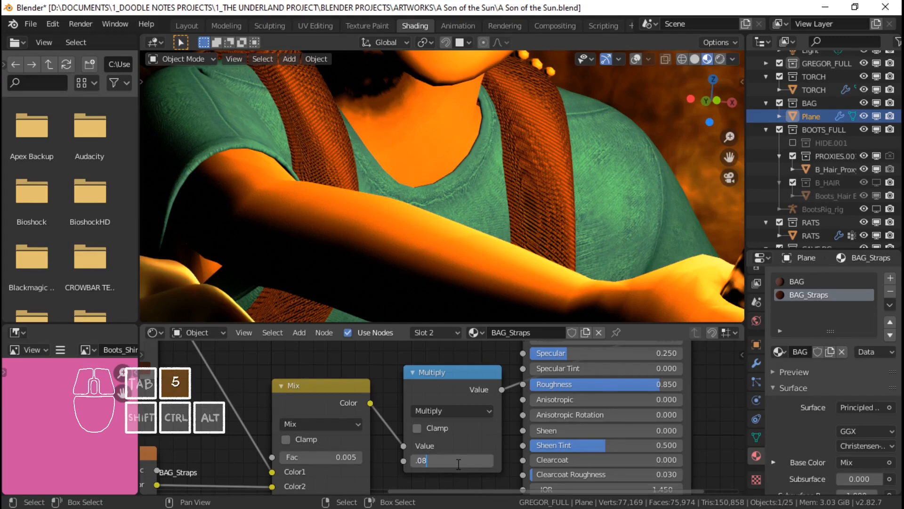
pyautogui.write('5')
pyautogui.press('Return')
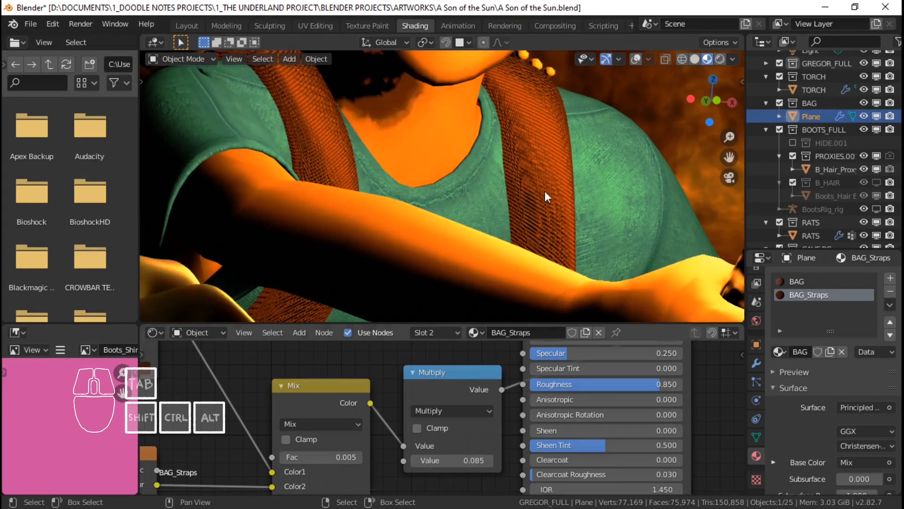
# Step: Select the cave wall and edit a stop's colour in the CAVE material's colour ramp
pyautogui.scroll(-3, 545, 190)
pyautogui.scroll(1, 448, 162)
pyautogui.keyDown('shift'); pyautogui.moveTo(447, 161); pyautogui.dragTo(456, 207, button='middle'); pyautogui.keyUp('shift')
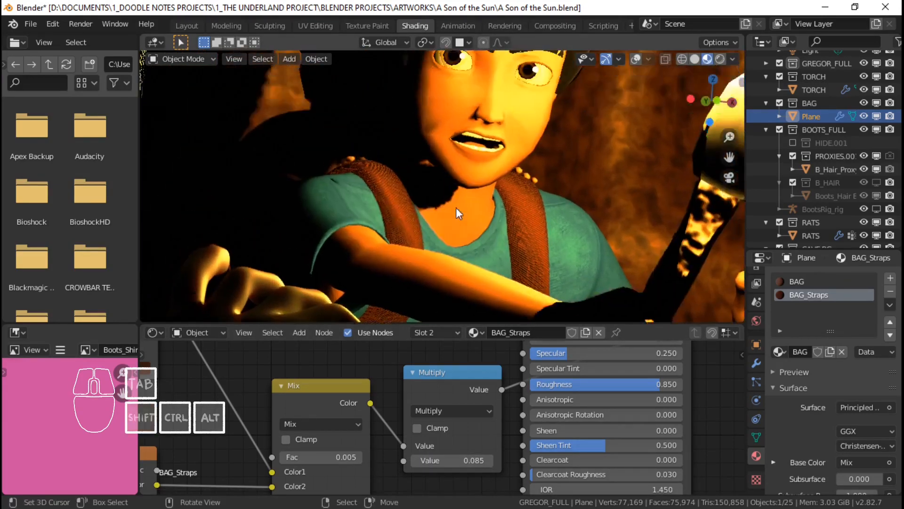
pyautogui.scroll(-3, 510, 183)
pyautogui.click(522, 130)
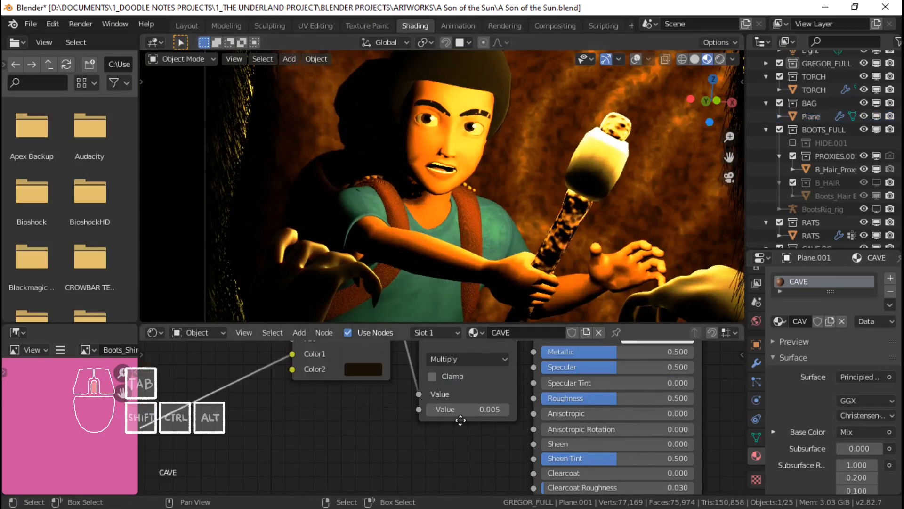
pyautogui.moveTo(361, 392); pyautogui.dragTo(421, 392, button='middle')
pyautogui.click(423, 400)
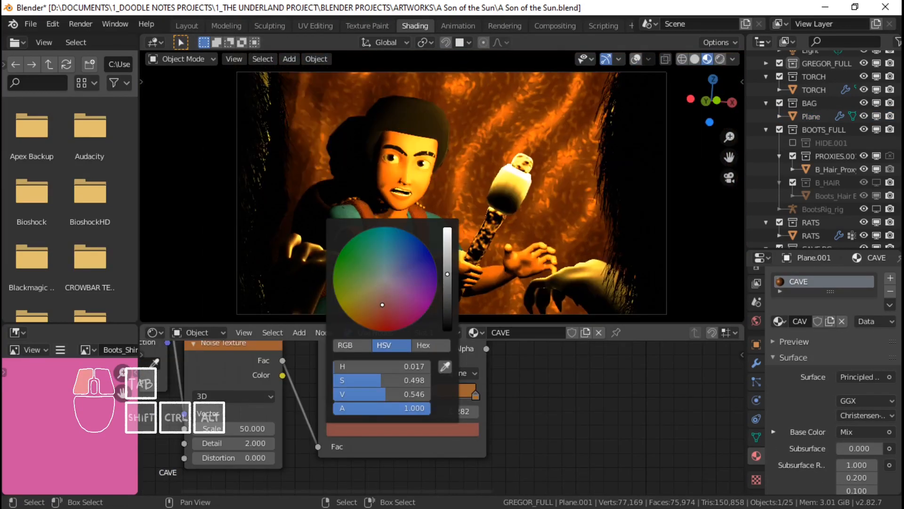
# Step: Add a stop near the middle of the CAVE material's colour ramp, between the dark green and orange stops
pyautogui.click(476, 390)
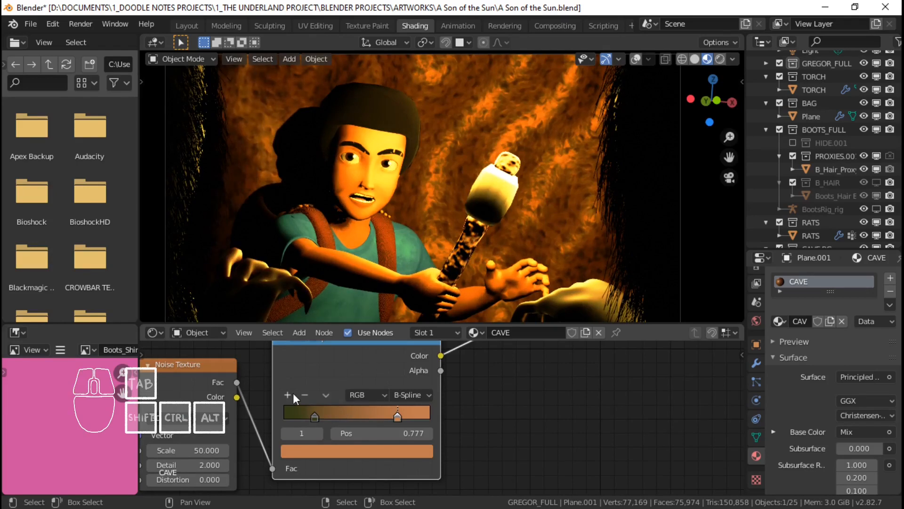
pyautogui.click(292, 394)
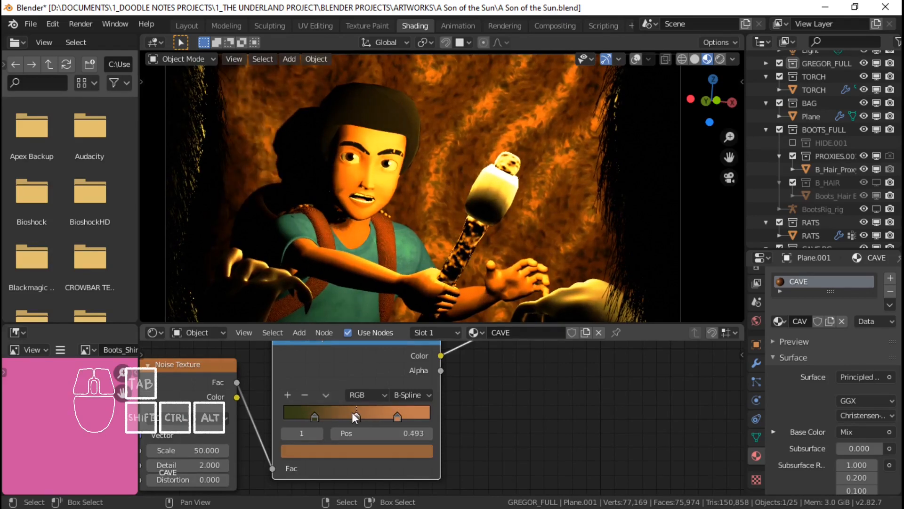
pyautogui.moveTo(352, 412); pyautogui.dragTo(358, 416)
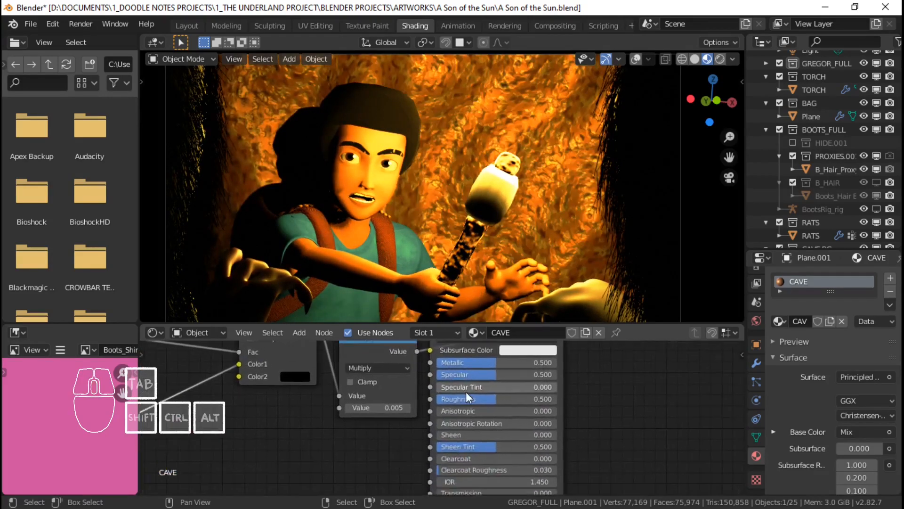
# Step: Set the CAVE material's Roughness to 0.75
pyautogui.doubleClick(555, 417)
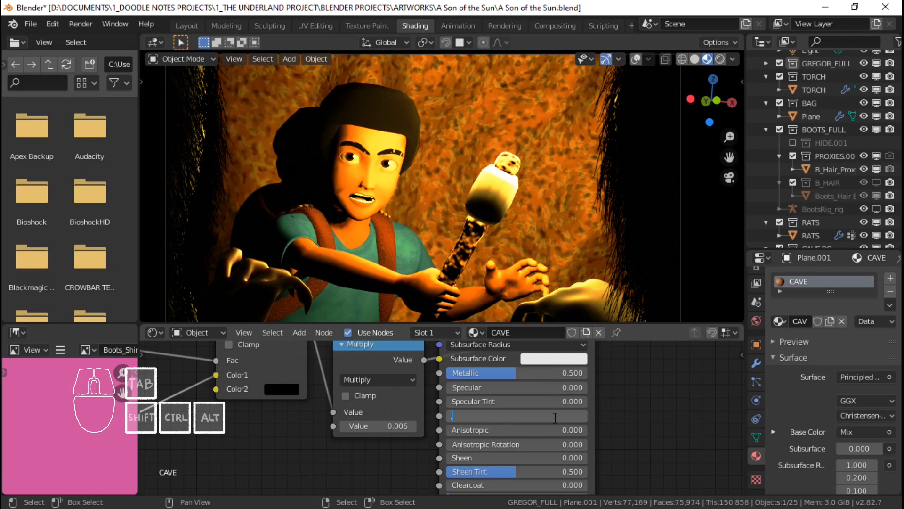
pyautogui.write(',75')
pyautogui.press('Return')
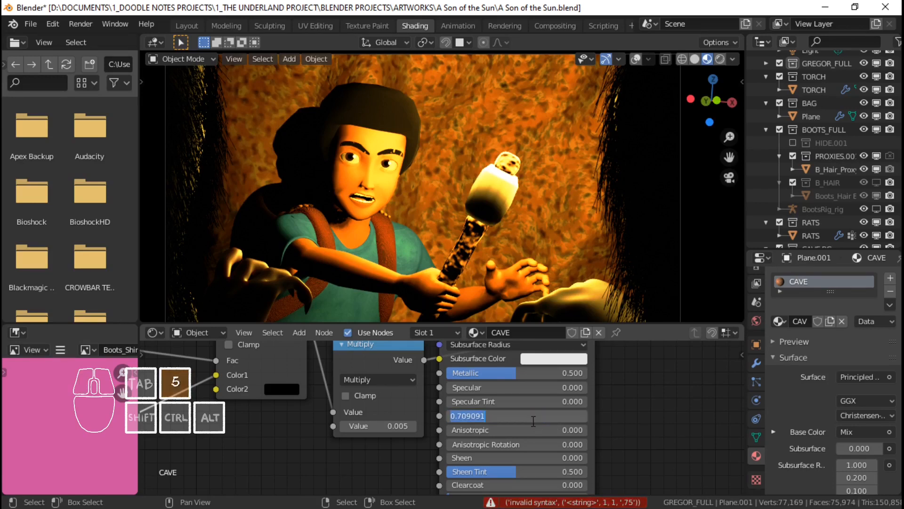
pyautogui.press('BackSpace')
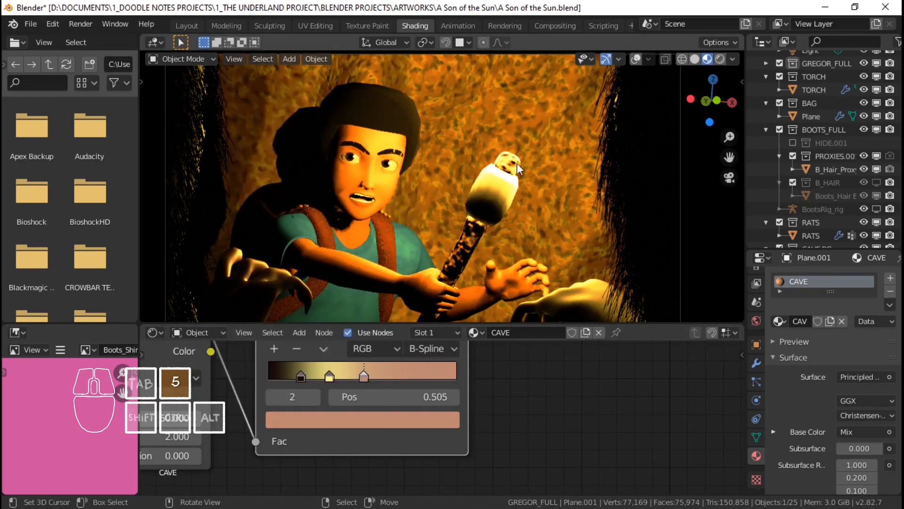
# Step: Return to the Layout workspace and place the 3D cursor on the character's face
pyautogui.scroll(-3, 517, 164)
pyautogui.scroll(1, 517, 163)
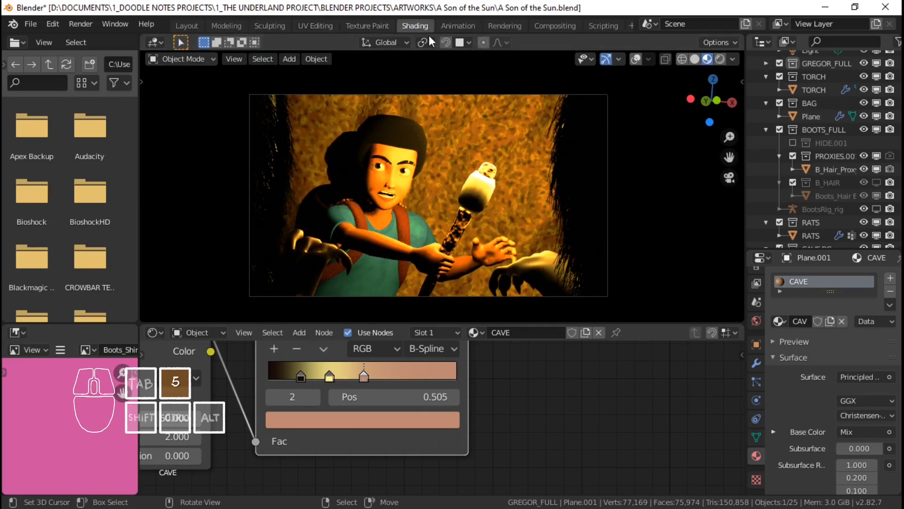
pyautogui.click(198, 21)
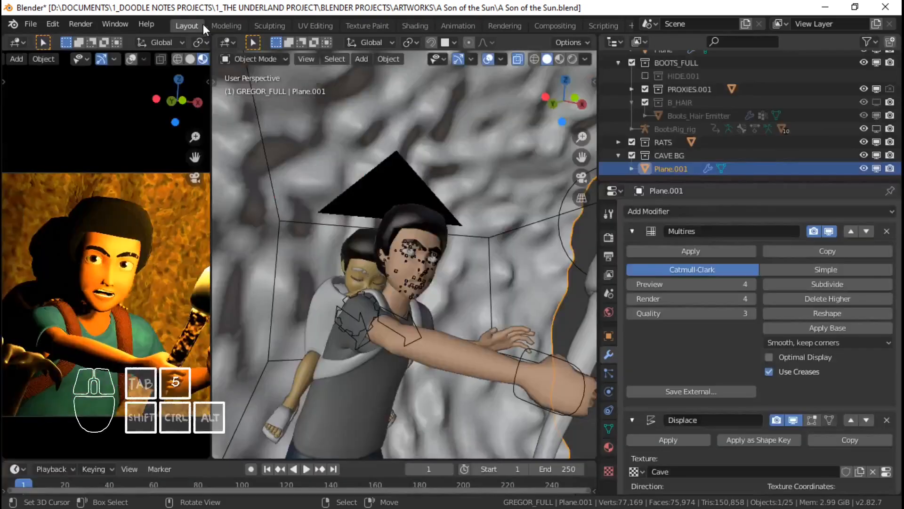
pyautogui.keyDown('shift'); pyautogui.rightClick(426, 237); pyautogui.keyUp('shift')
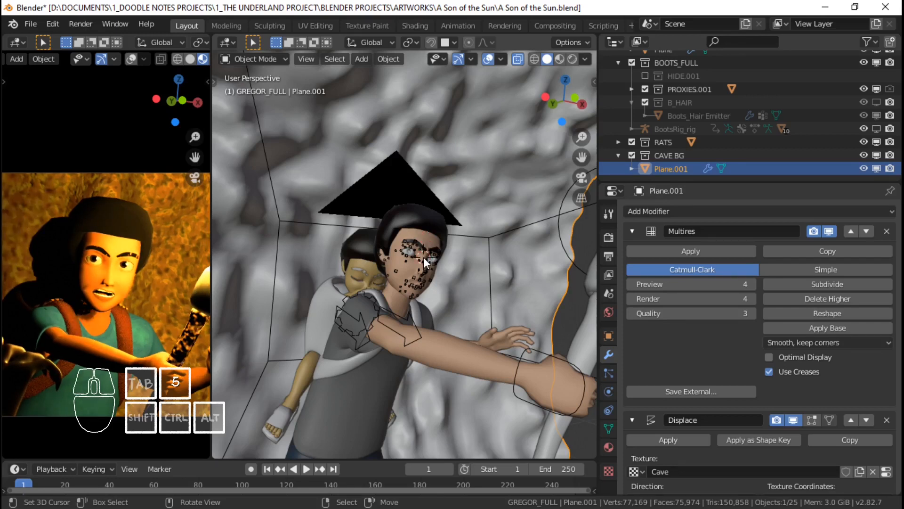
# Step: Add a Plain Axes empty at the 3D cursor in the Camera and Lights collection and rename it FOCUS
pyautogui.scroll(10, 680, 101)
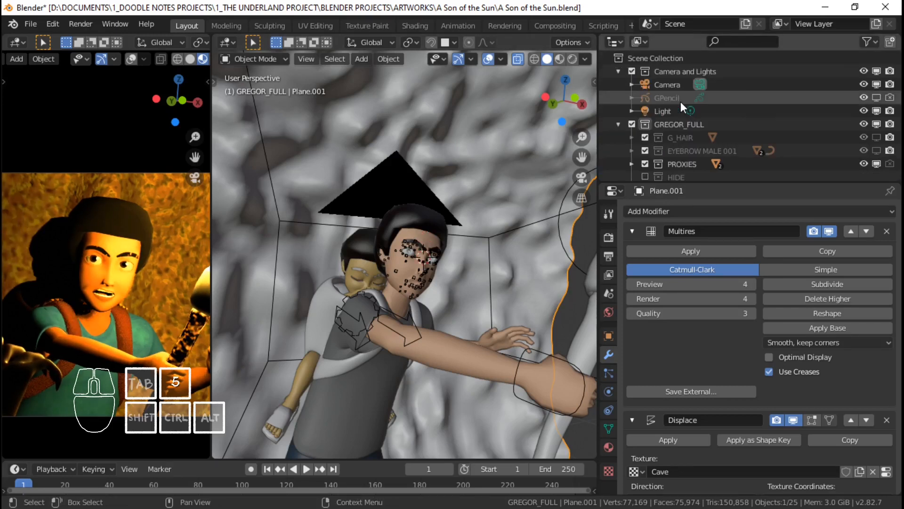
pyautogui.click(675, 73)
pyautogui.hotkey('shift', 'a')
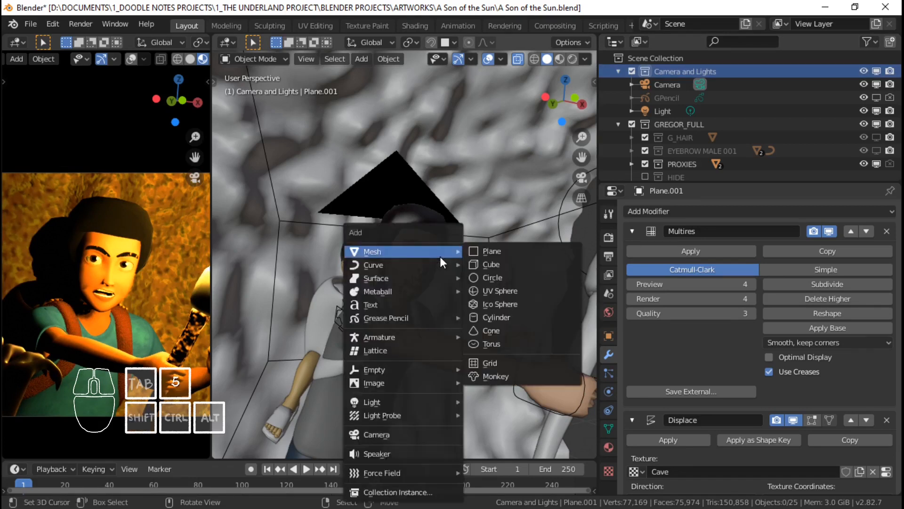
pyautogui.moveTo(382, 373)
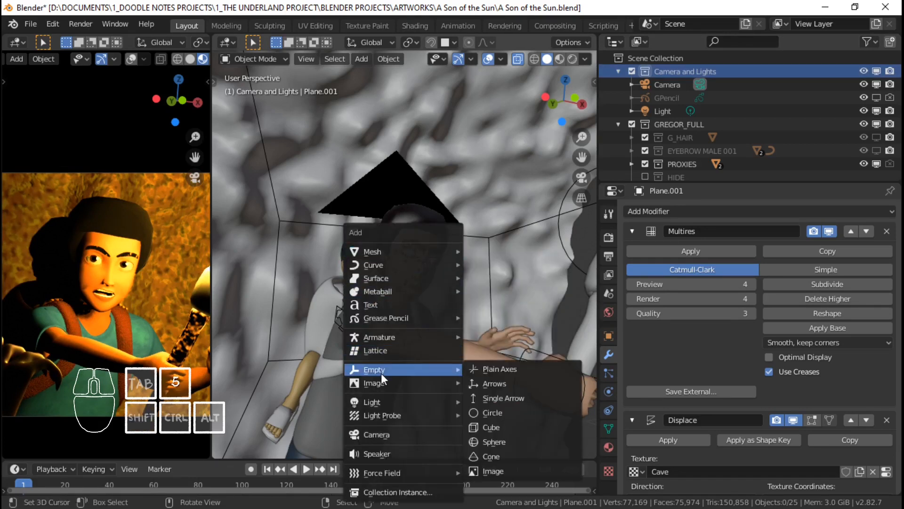
pyautogui.click(491, 369)
pyautogui.press('F2')
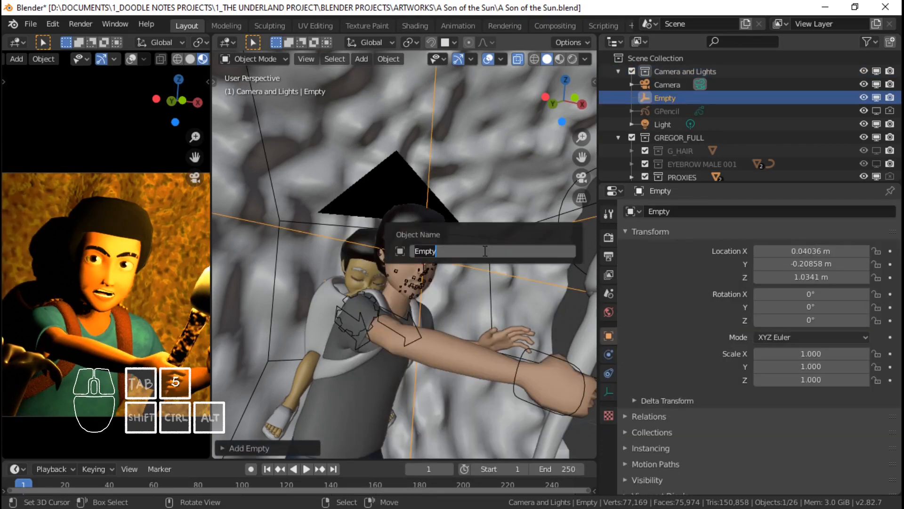
pyautogui.write('FOCUS')
pyautogui.press('Return')
# Step: Enable Depth of Field on the camera and set the FOCUS empty as its focus object
pyautogui.scroll(-3, 503, 268)
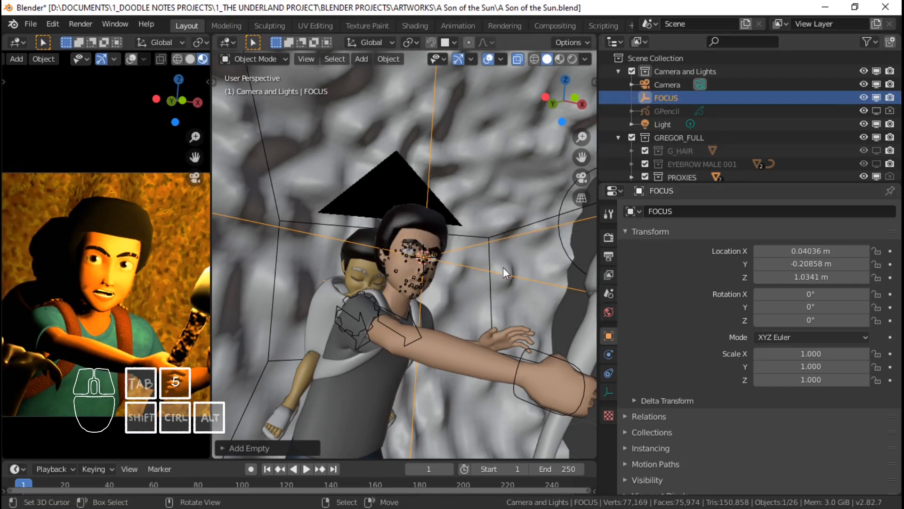
pyautogui.click(419, 212)
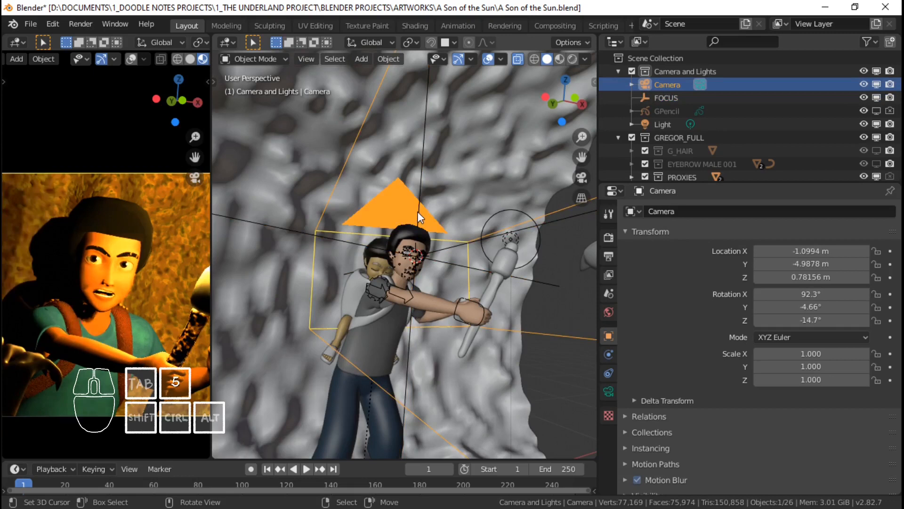
pyautogui.click(609, 390)
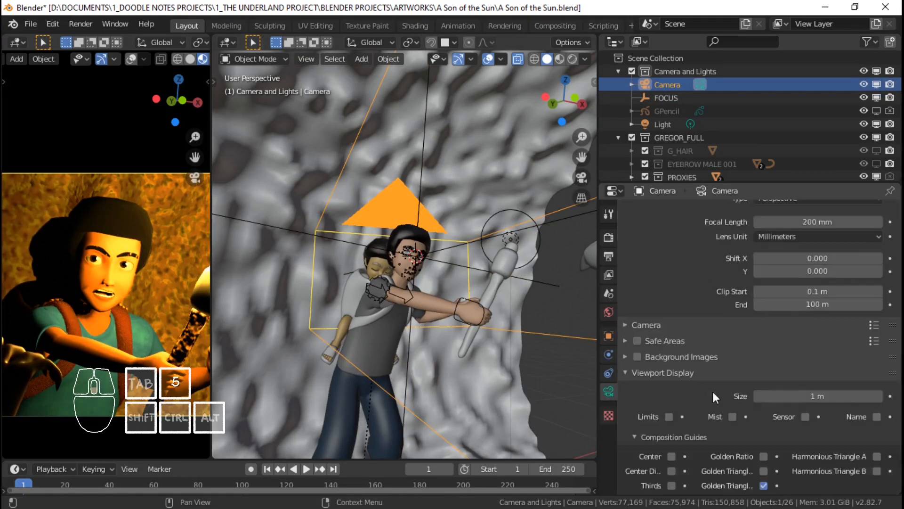
pyautogui.scroll(-5, 713, 391)
pyautogui.scroll(-4, 691, 339)
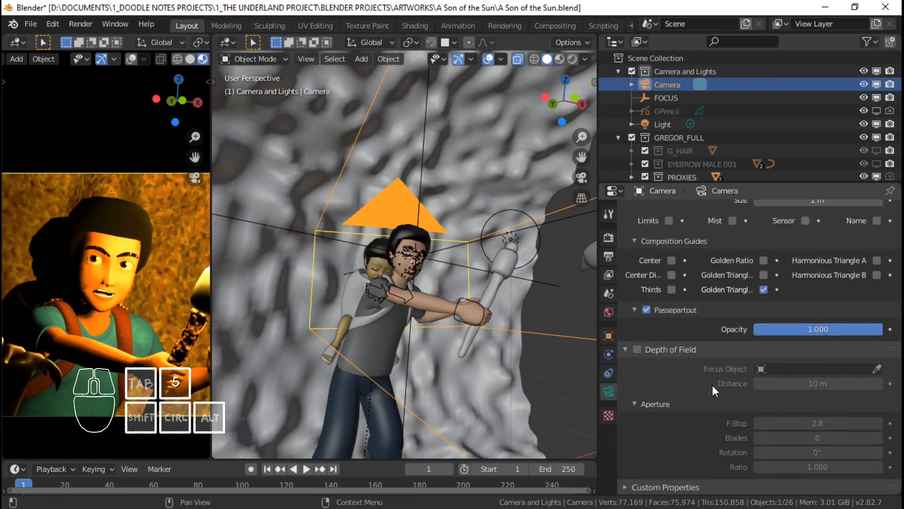
pyautogui.click(639, 350)
pyautogui.click(785, 371)
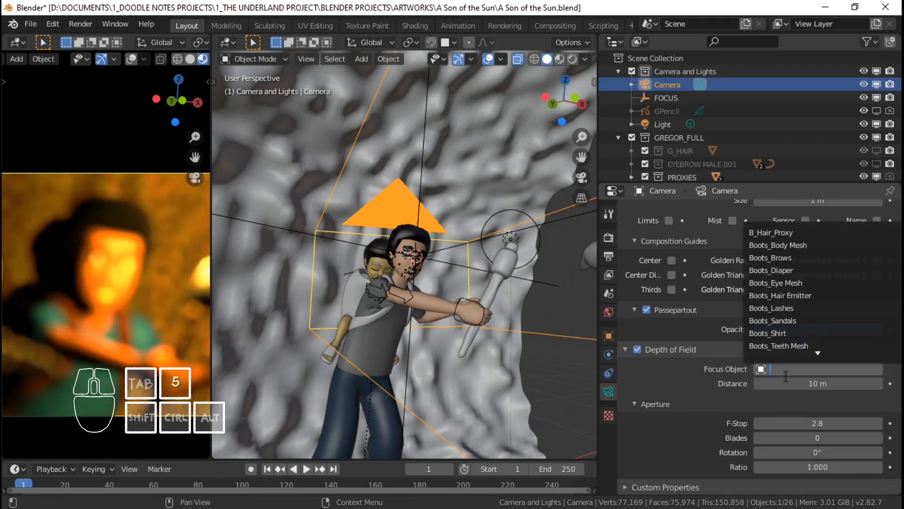
pyautogui.write('Focu')
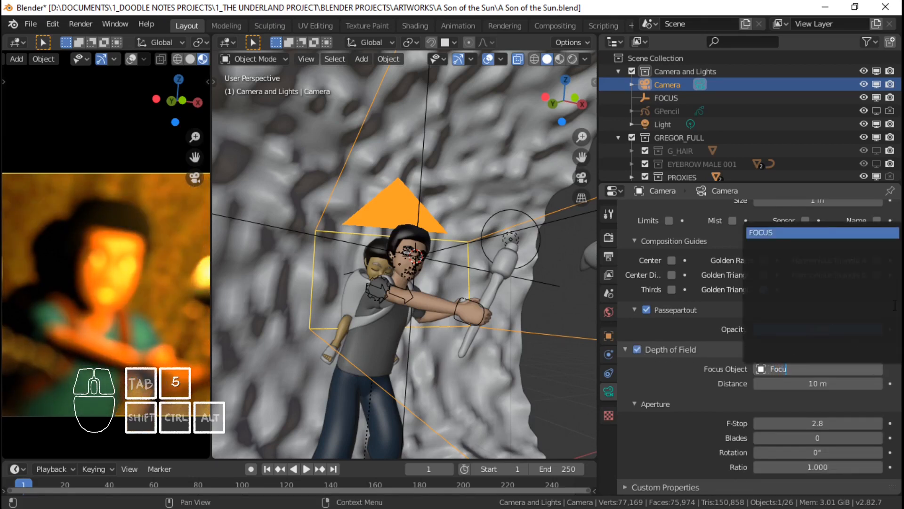
pyautogui.click(801, 234)
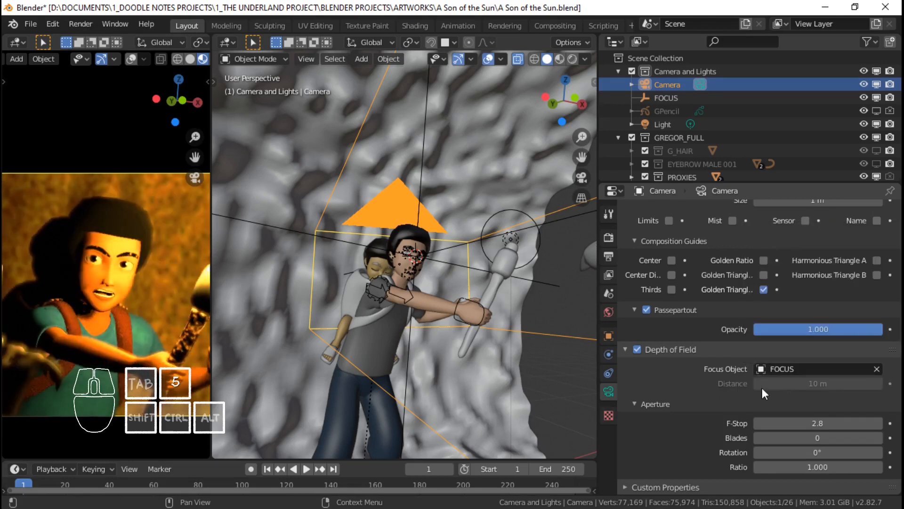
# Step: Inspect the depth-of-field blur in a maximized camera view, including the full frame, and restore the multi-view layout
pyautogui.scroll(-3, 102, 281)
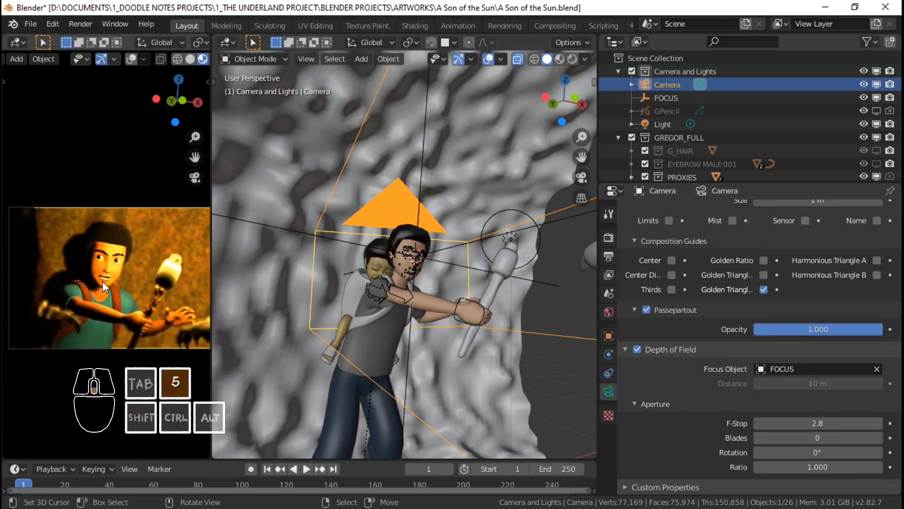
pyautogui.hotkey('ctrl', 'alt', 'space')
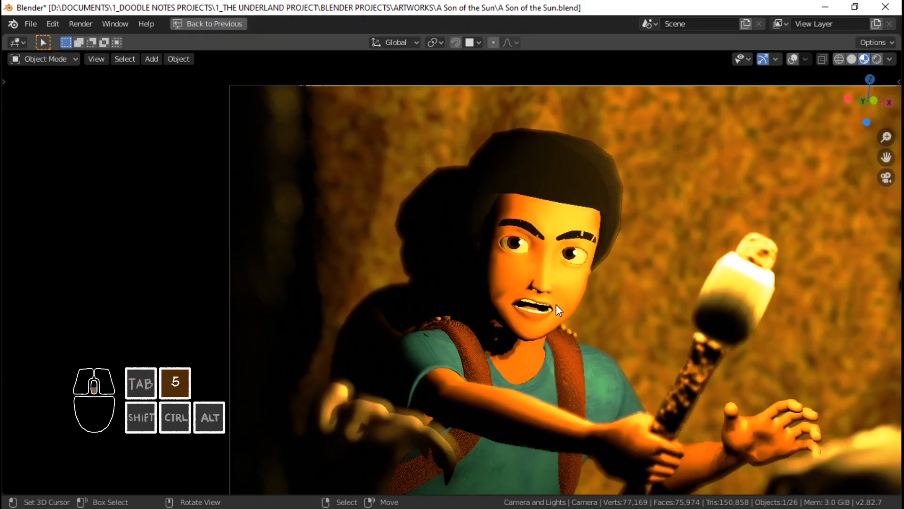
pyautogui.keyDown('shift'); pyautogui.moveTo(583, 290); pyautogui.dragTo(496, 290, button='middle'); pyautogui.keyUp('shift')
pyautogui.scroll(2, 496, 289)
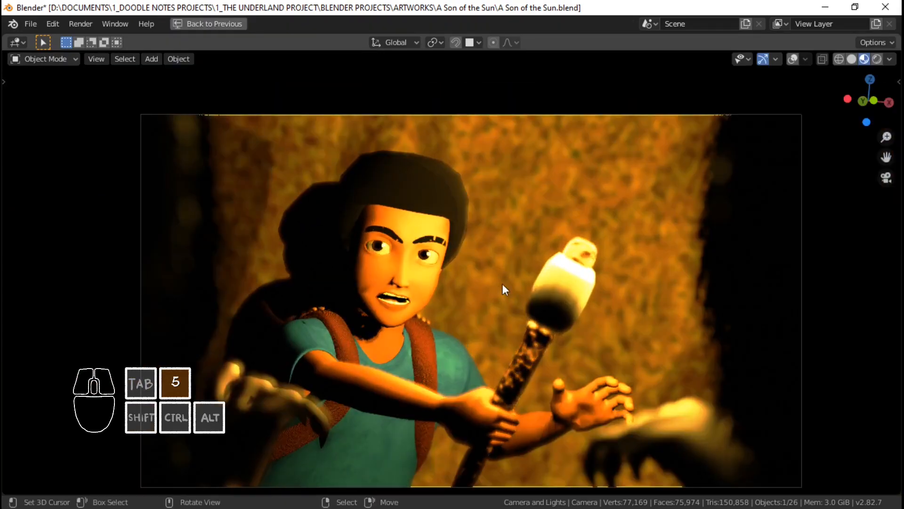
pyautogui.click(199, 25)
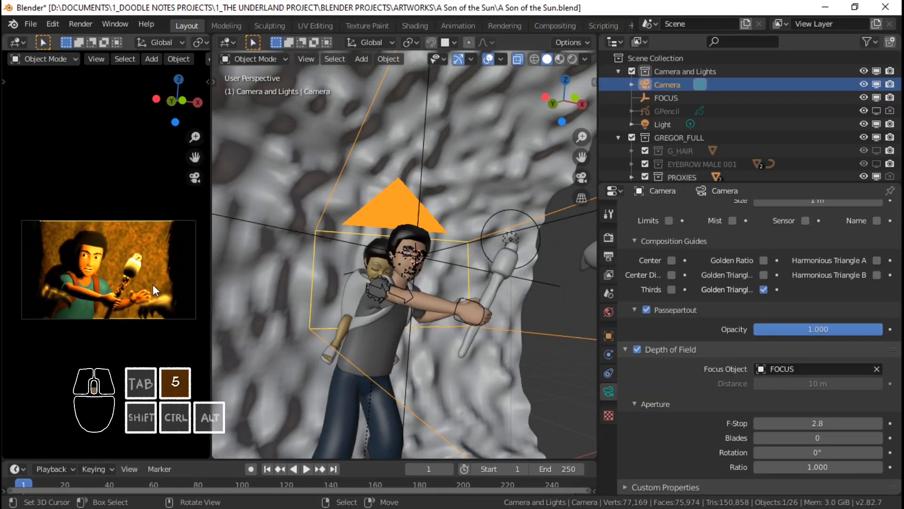
pyautogui.scroll(1, 147, 286)
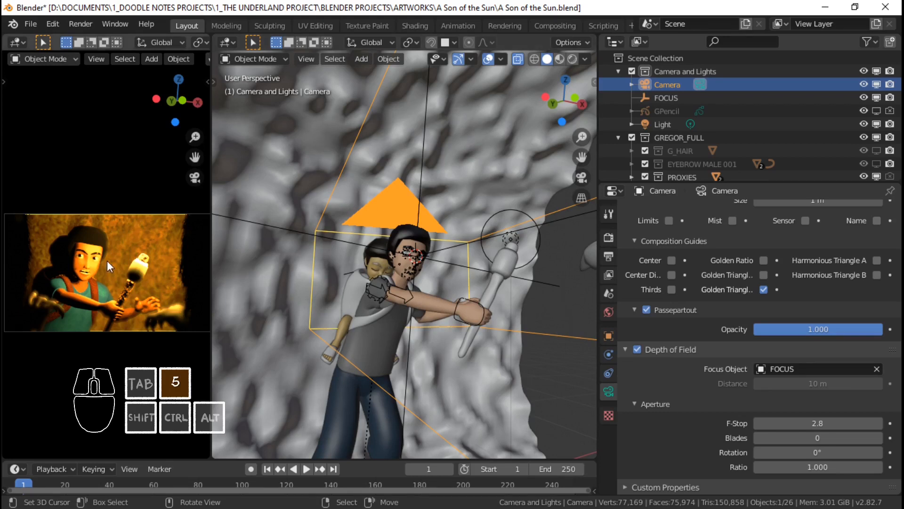
pyautogui.scroll(-1, 139, 243)
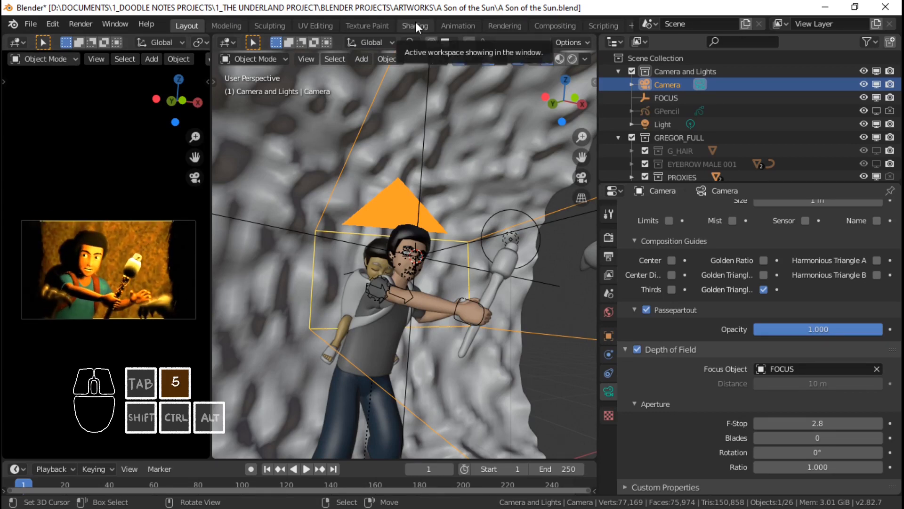
# Step: Switch to the Rendering workspace and examine the render result's face, torch flames, hands and blurred cave edges up close and as a whole
pyautogui.click(504, 26)
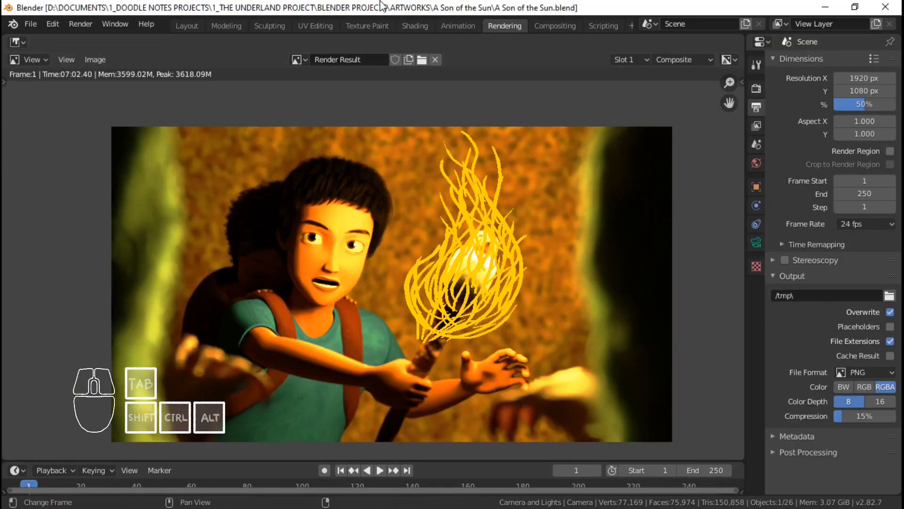
pyautogui.scroll(1, 443, 267)
pyautogui.scroll(-1, 429, 264)
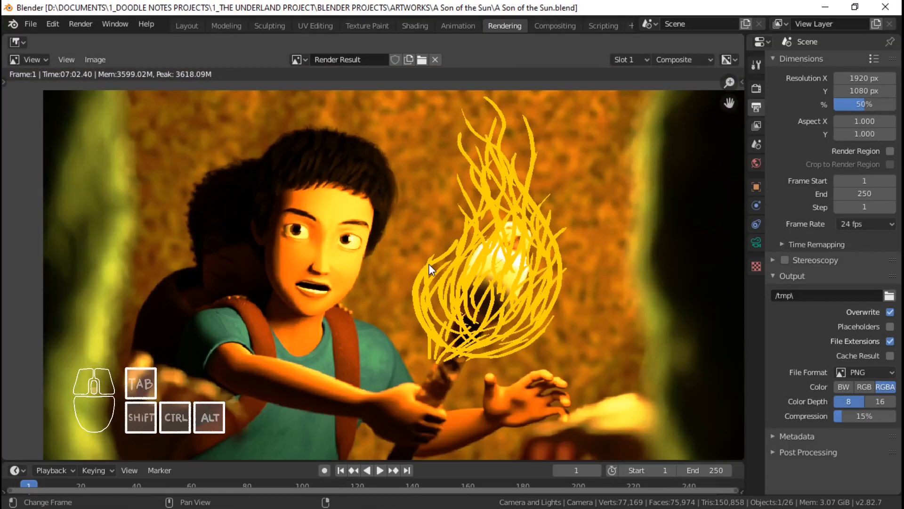
pyautogui.moveTo(379, 267); pyautogui.dragTo(411, 263, button='middle')
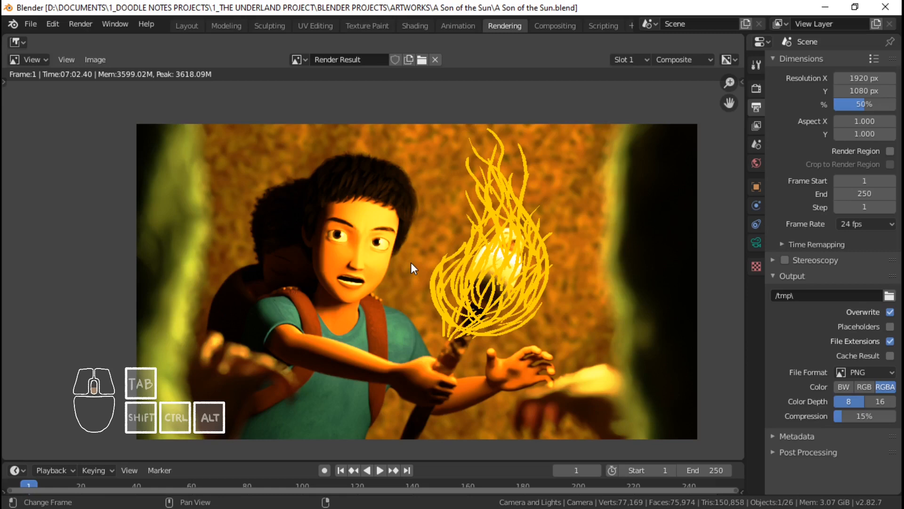
pyautogui.scroll(-2, 410, 263)
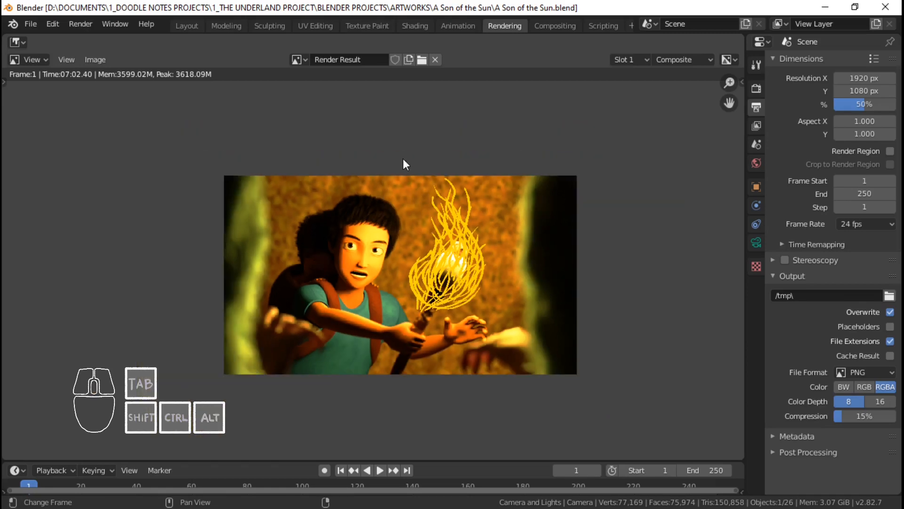
pyautogui.scroll(2, 405, 302)
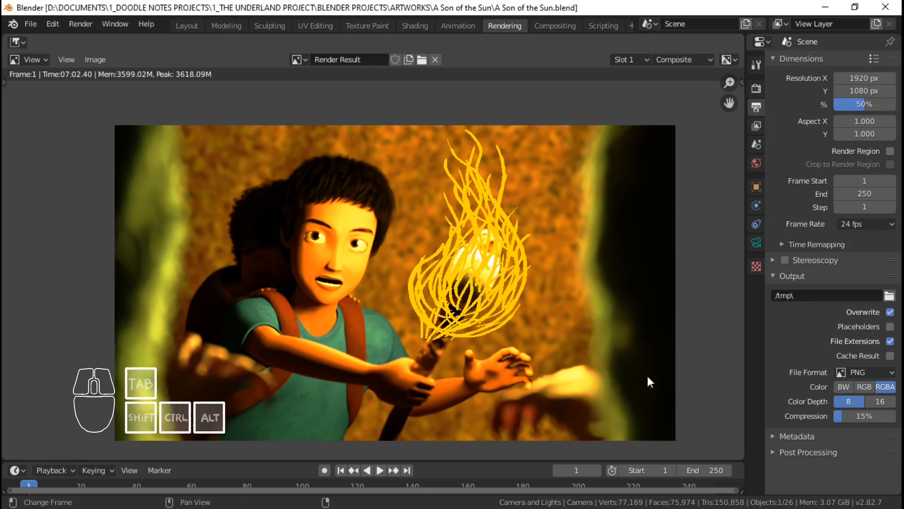
pyautogui.scroll(3, 322, 397)
pyautogui.scroll(-2, 322, 396)
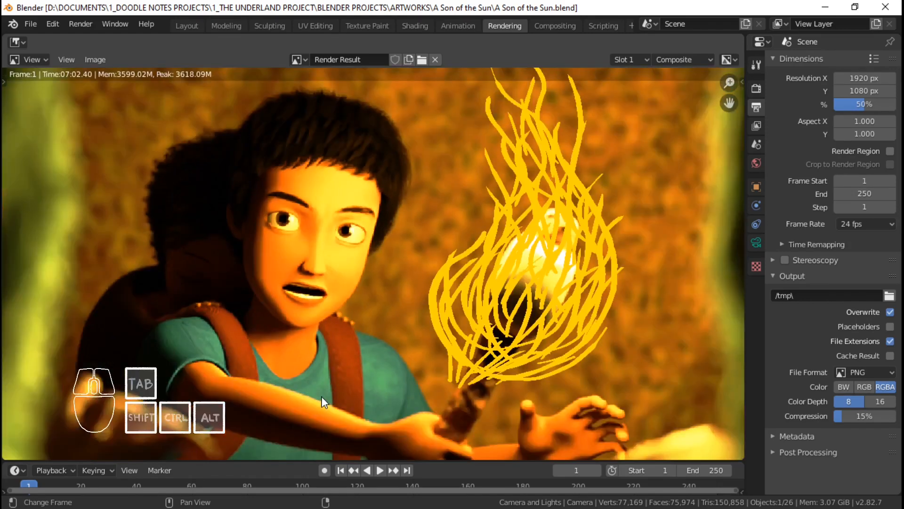
pyautogui.moveTo(323, 395); pyautogui.dragTo(350, 327, button='middle')
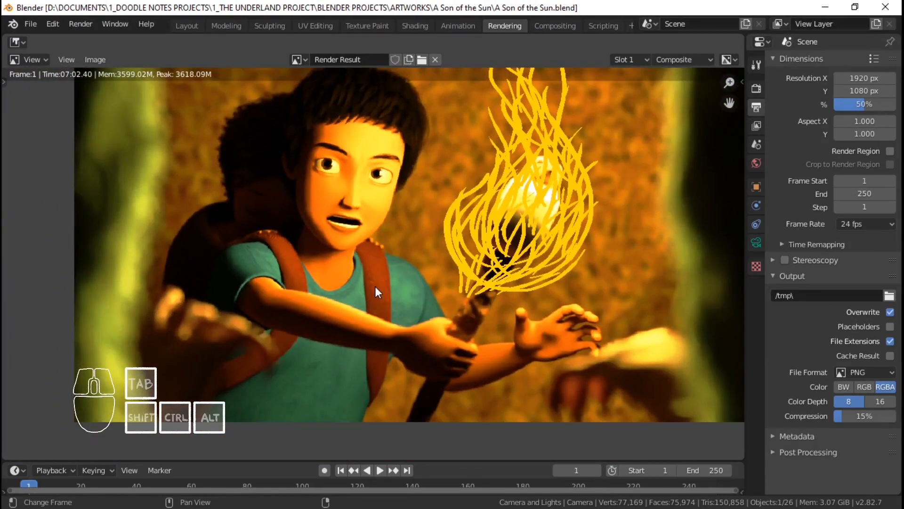
pyautogui.scroll(-1, 375, 286)
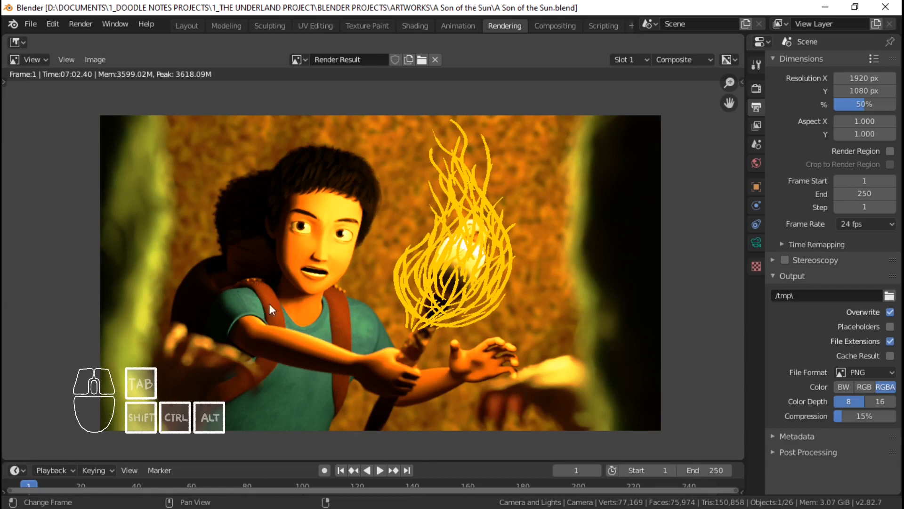
pyautogui.scroll(1, 343, 284)
pyautogui.scroll(1, 343, 289)
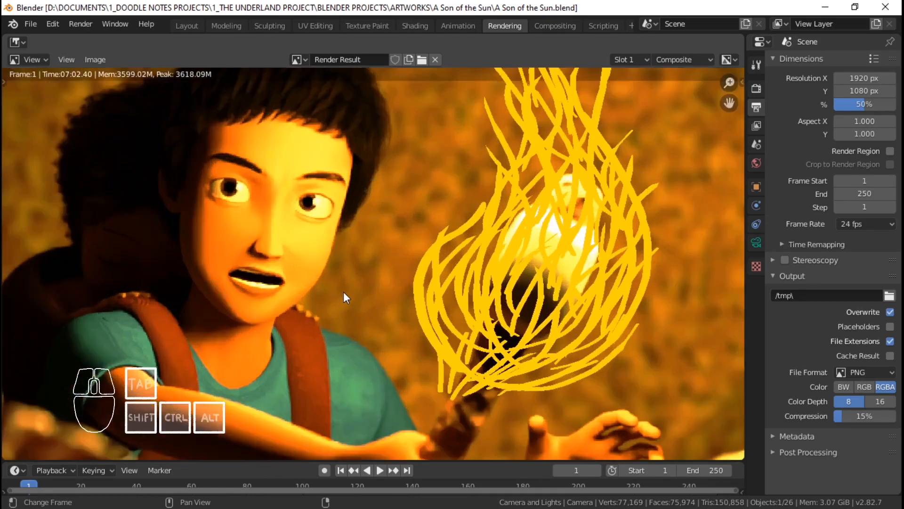
pyautogui.scroll(-2, 340, 308)
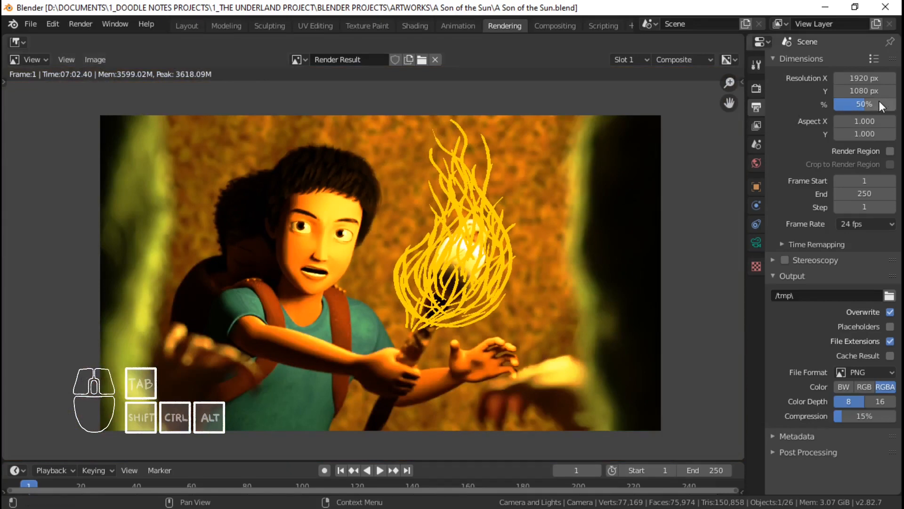
pyautogui.scroll(1, 397, 320)
pyautogui.scroll(-1, 396, 320)
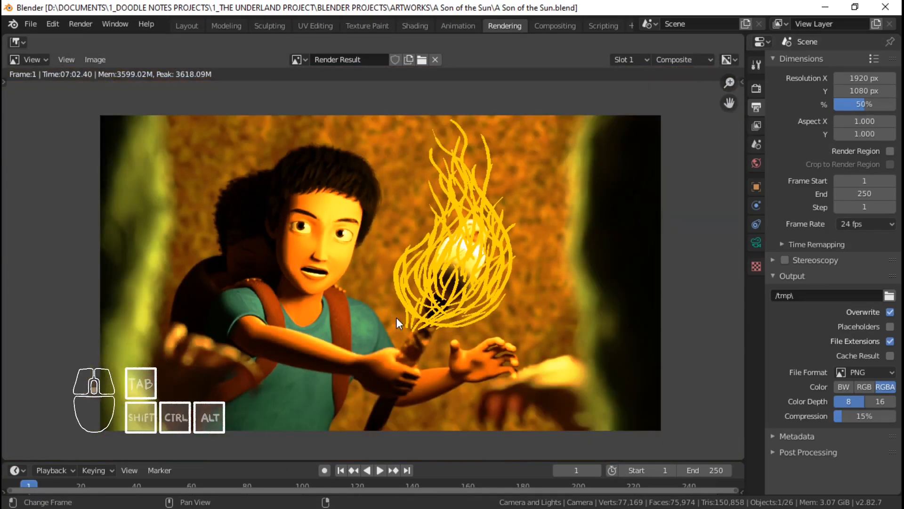
pyautogui.scroll(1, 396, 317)
pyautogui.scroll(-1, 403, 300)
pyautogui.moveTo(406, 211); pyautogui.dragTo(396, 221, button='middle')
pyautogui.moveTo(423, 257); pyautogui.dragTo(422, 242, button='middle')
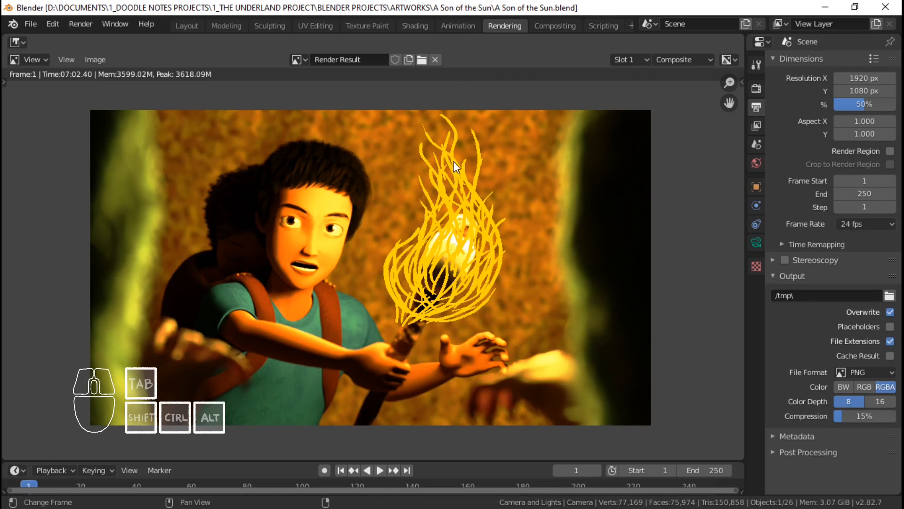
pyautogui.moveTo(387, 259); pyautogui.dragTo(397, 261, button='middle')
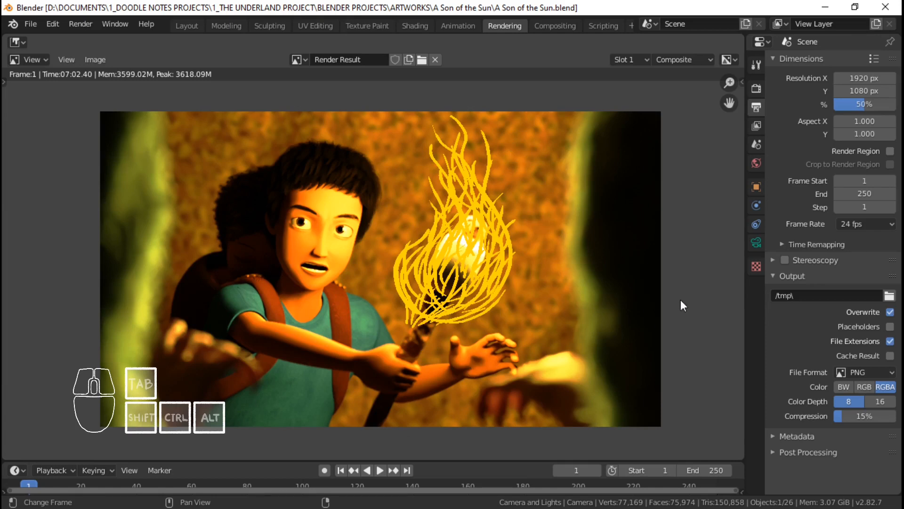
pyautogui.click(757, 88)
pyautogui.click(792, 359)
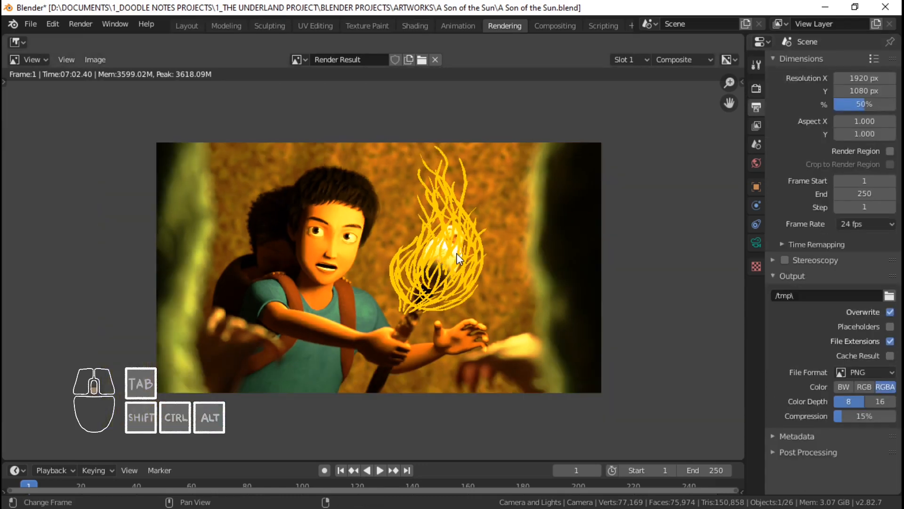
pyautogui.scroll(1, 456, 254)
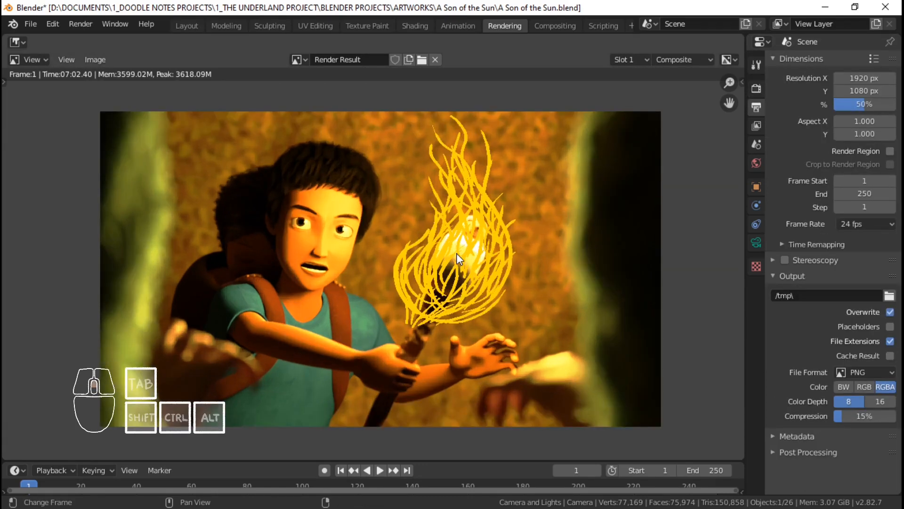